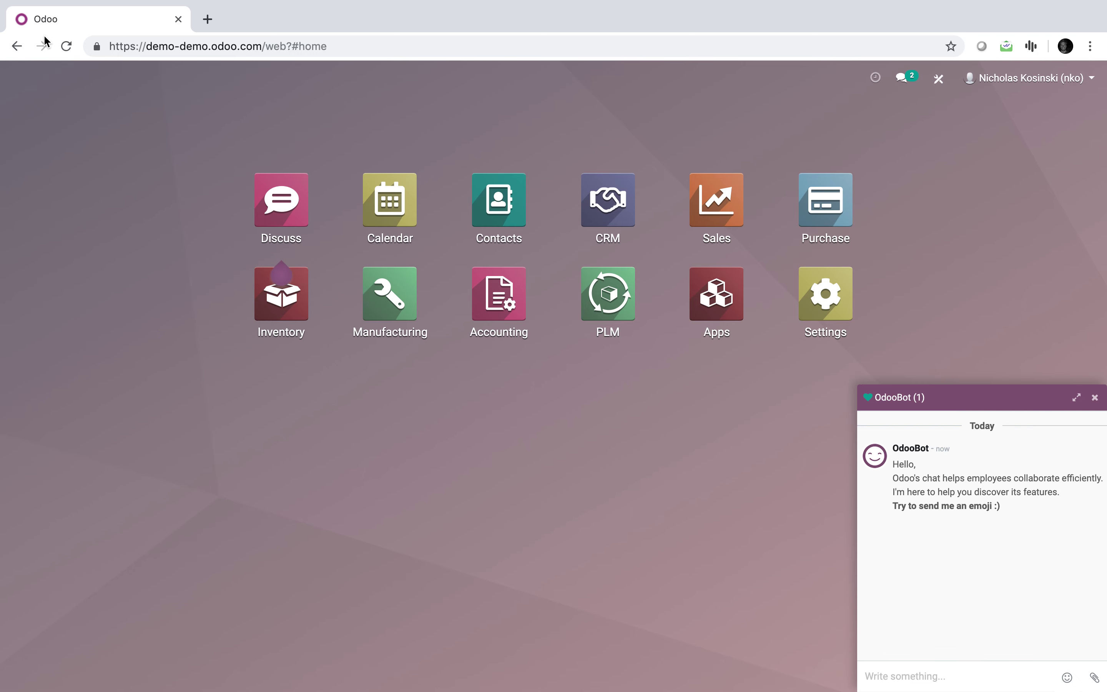
Close the OdooBot chat window and launch the PLM app from the home screen.
{"action": "left_click", "coordinate": [1095, 397]}
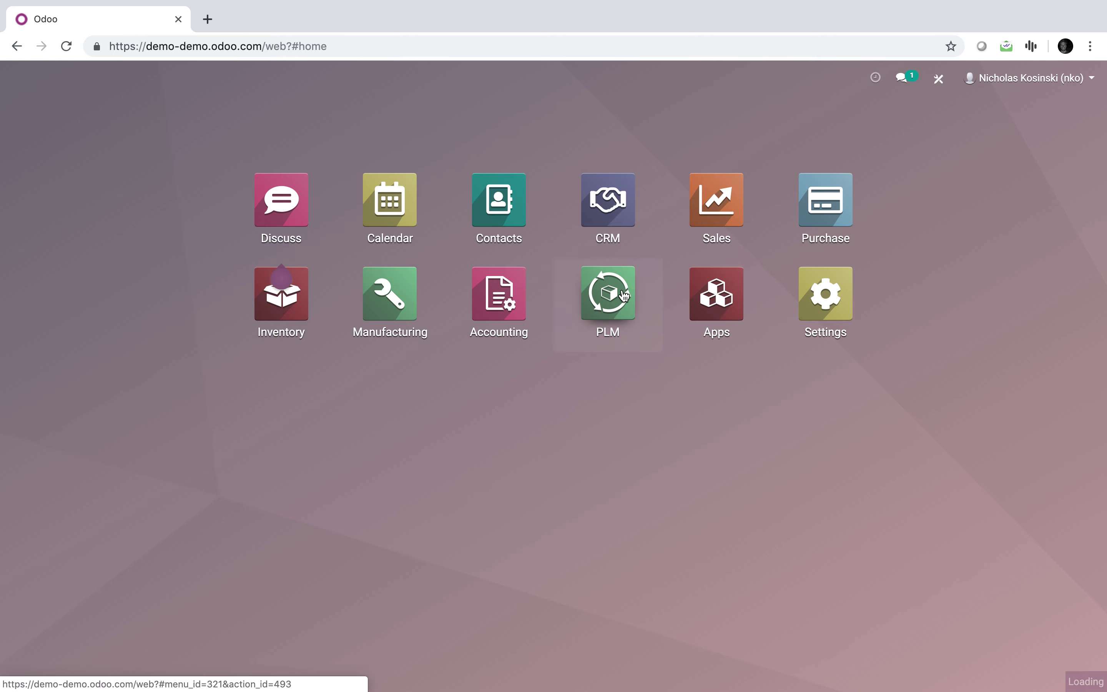
{"action": "left_click", "coordinate": [608, 295]}
Open the PLM Changes board, try creating a new ECO, then go back.
{"action": "left_click", "coordinate": [132, 224]}
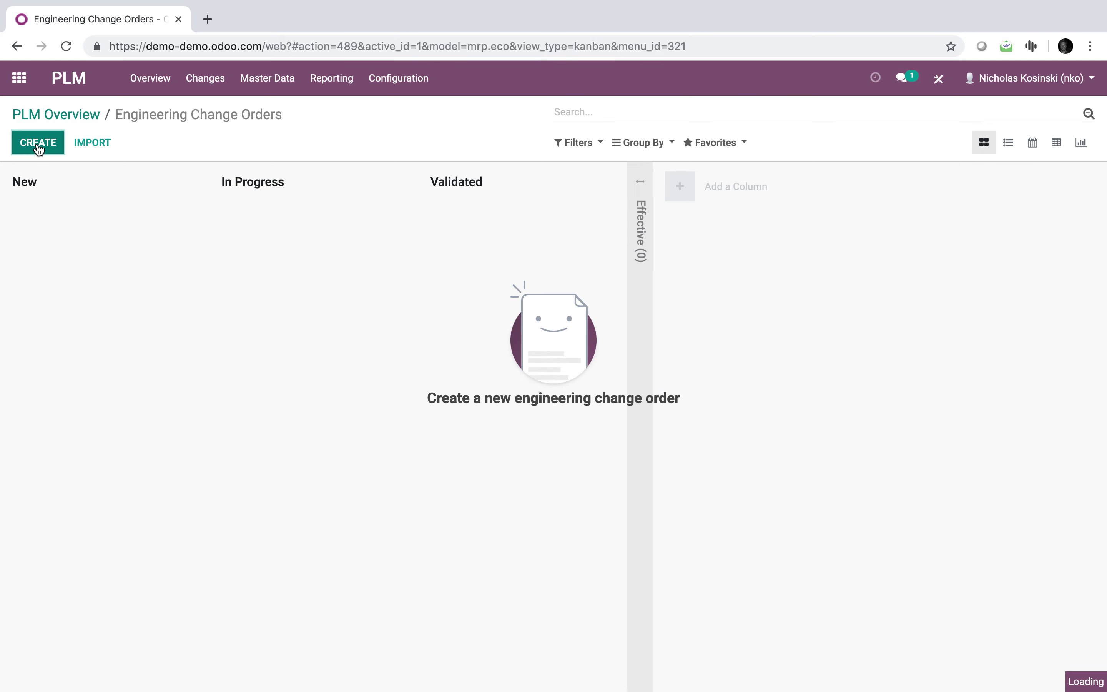
{"action": "left_click", "coordinate": [38, 143]}
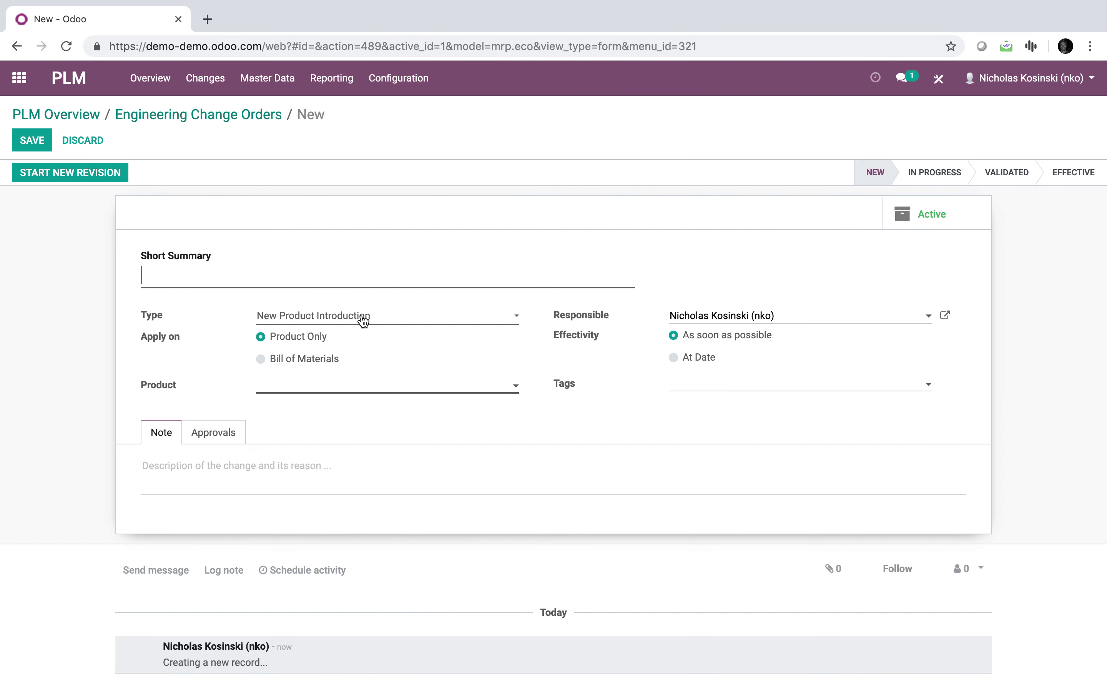
{"action": "left_click", "coordinate": [147, 115]}
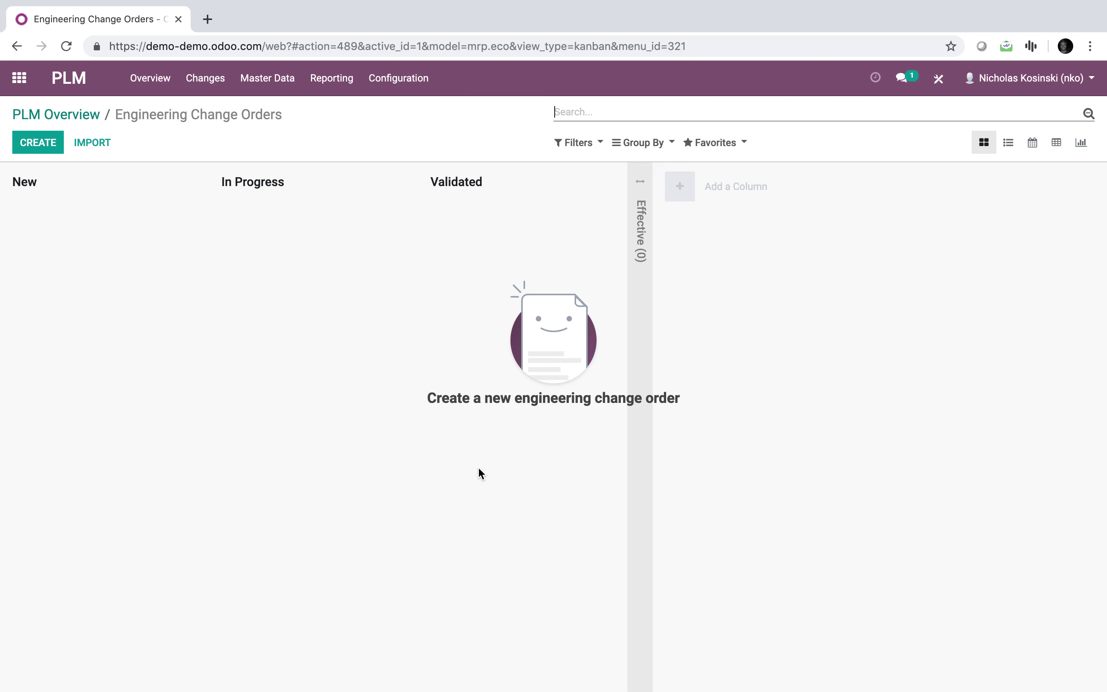
Return to the apps menu and reload Odoo with 'debug' added after 'web?' in the URL.
{"action": "left_click", "coordinate": [18, 78]}
{"action": "left_click", "coordinate": [298, 47]}
{"action": "left_click", "coordinate": [289, 47]}
{"action": "type", "text": "debug#home"}
{"action": "key", "text": "Return"}
{"action": "left_click", "coordinate": [333, 45]}
{"action": "key", "text": "super+c"}
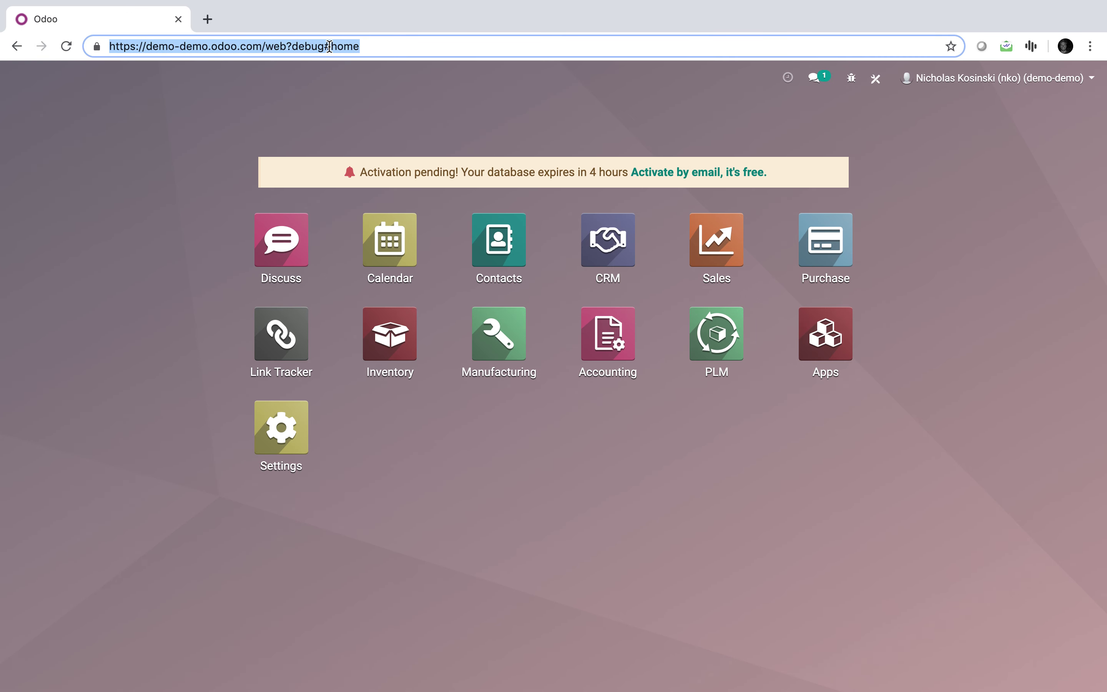
Open Settings and load the debug URL in two new browser tabs.
{"action": "left_click", "coordinate": [315, 437]}
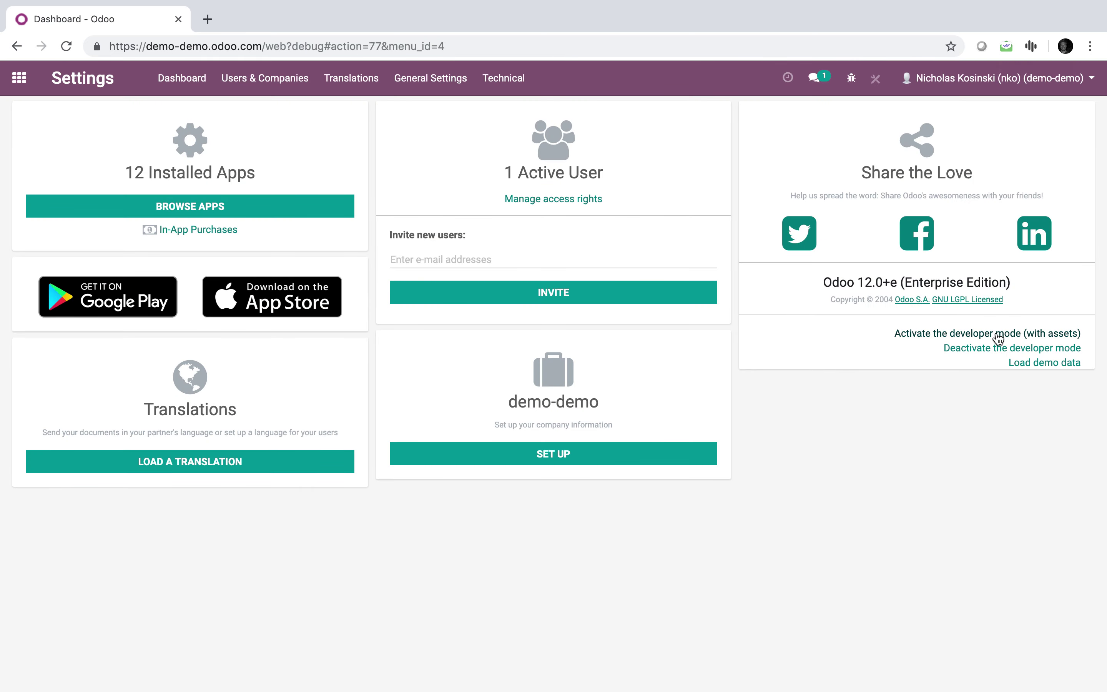
{"action": "left_click", "coordinate": [207, 19]}
{"action": "key", "text": "super+v"}
{"action": "key", "text": "Return"}
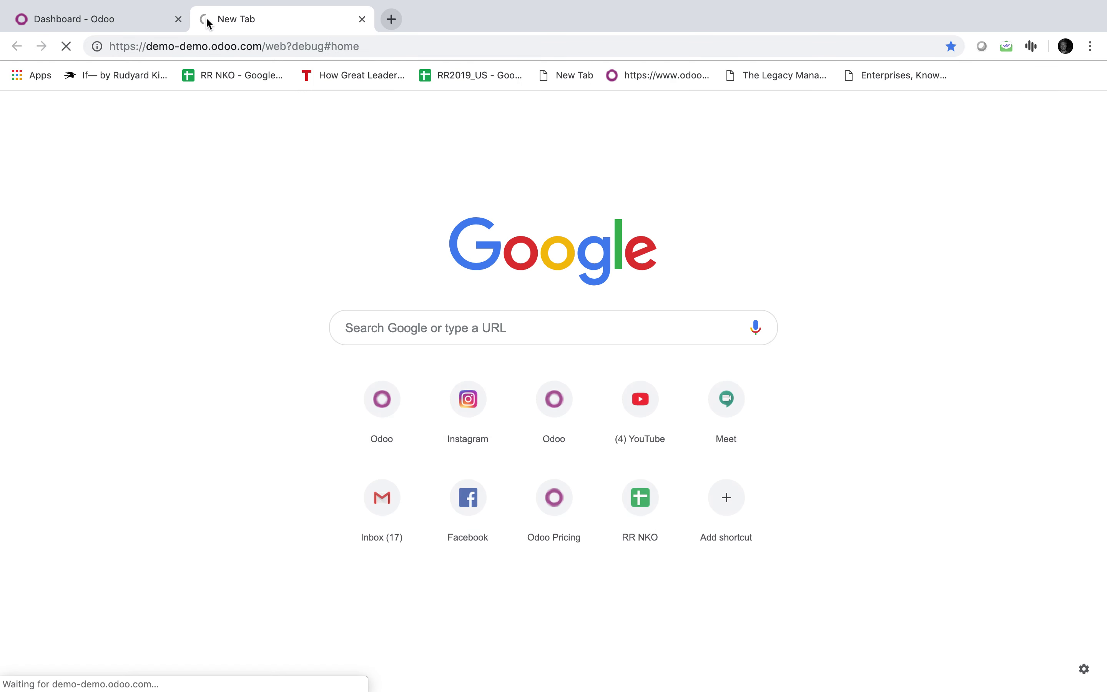
{"action": "key", "text": "super+t"}
{"action": "key", "text": "super+v"}
{"action": "key", "text": "Return"}
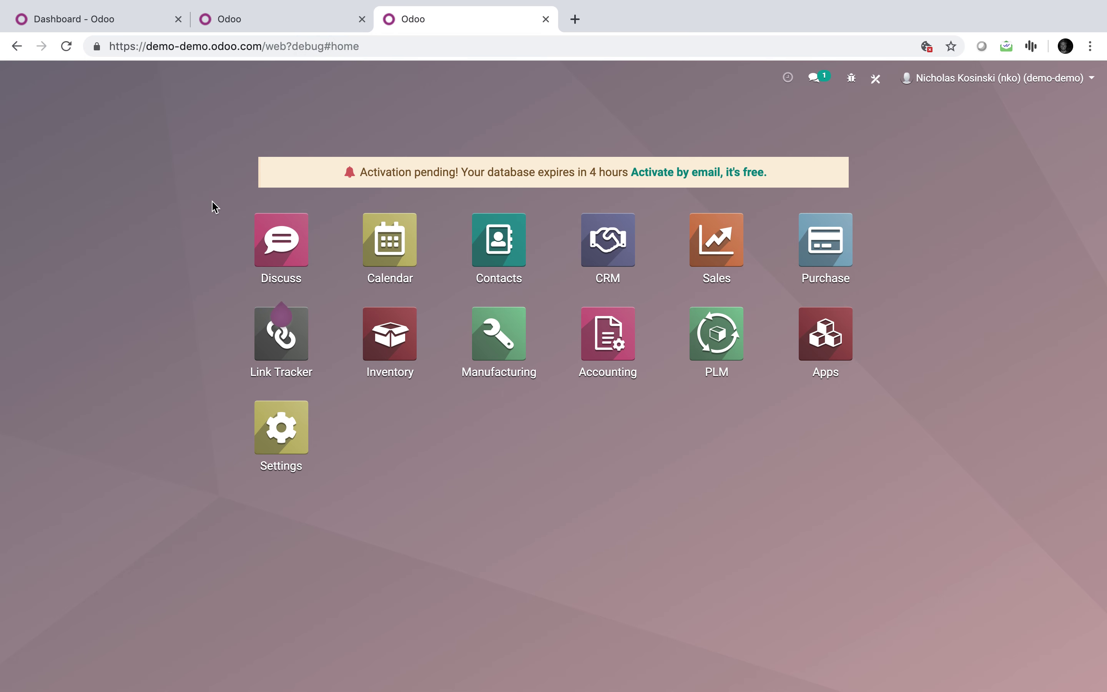
Search the menu for 'models', open the Models list and filter it by 'eco'.
{"action": "type", "text": "n"}
{"action": "key", "text": "BackSpace"}
{"action": "type", "text": "models"}
{"action": "key", "text": "Return"}
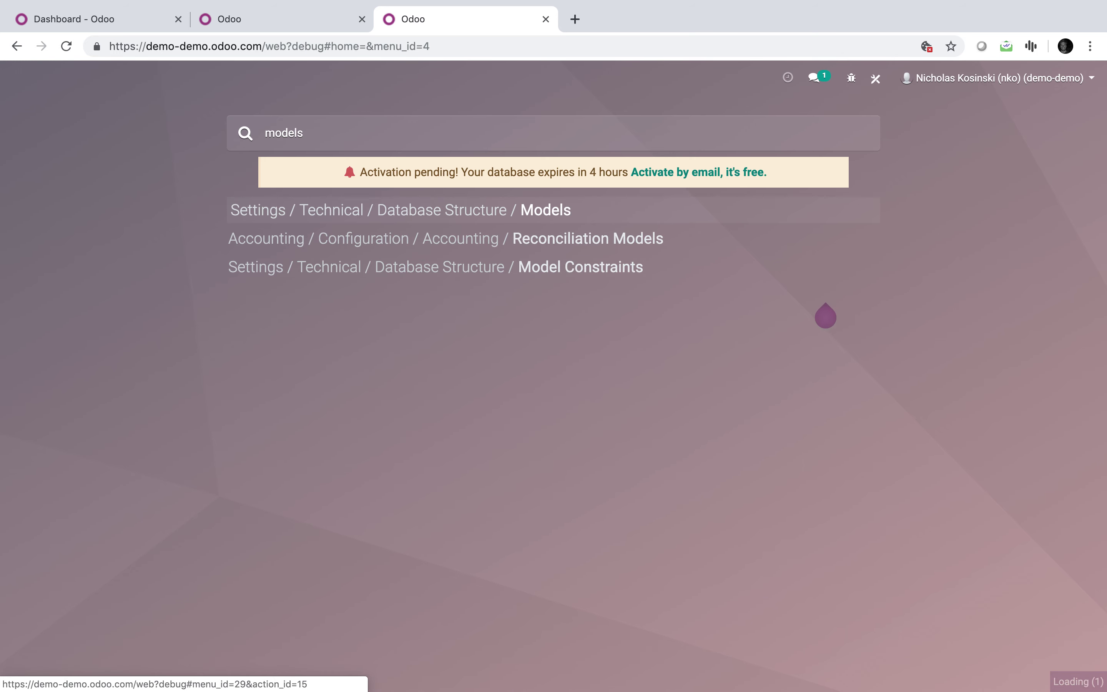
{"action": "type", "text": "eco"}
{"action": "key", "text": "Return"}
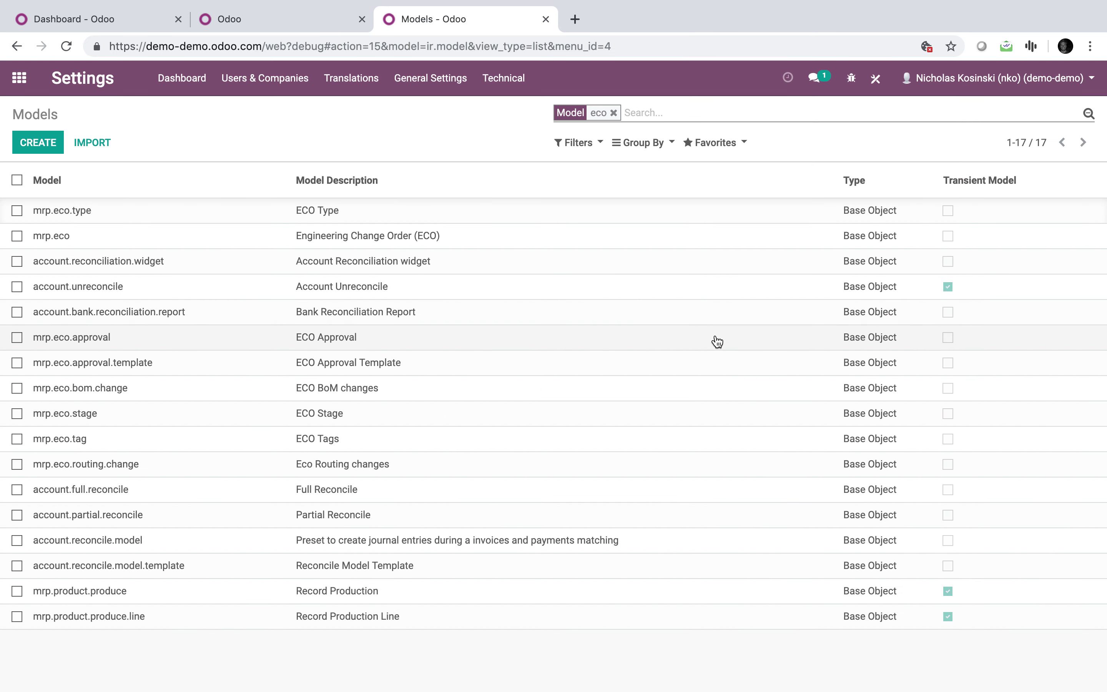
Inspect mrp.eco's fields sorted by Required, then open Server Actions via the second tab's menu search.
{"action": "left_click", "coordinate": [389, 239]}
{"action": "left_click", "coordinate": [672, 359]}
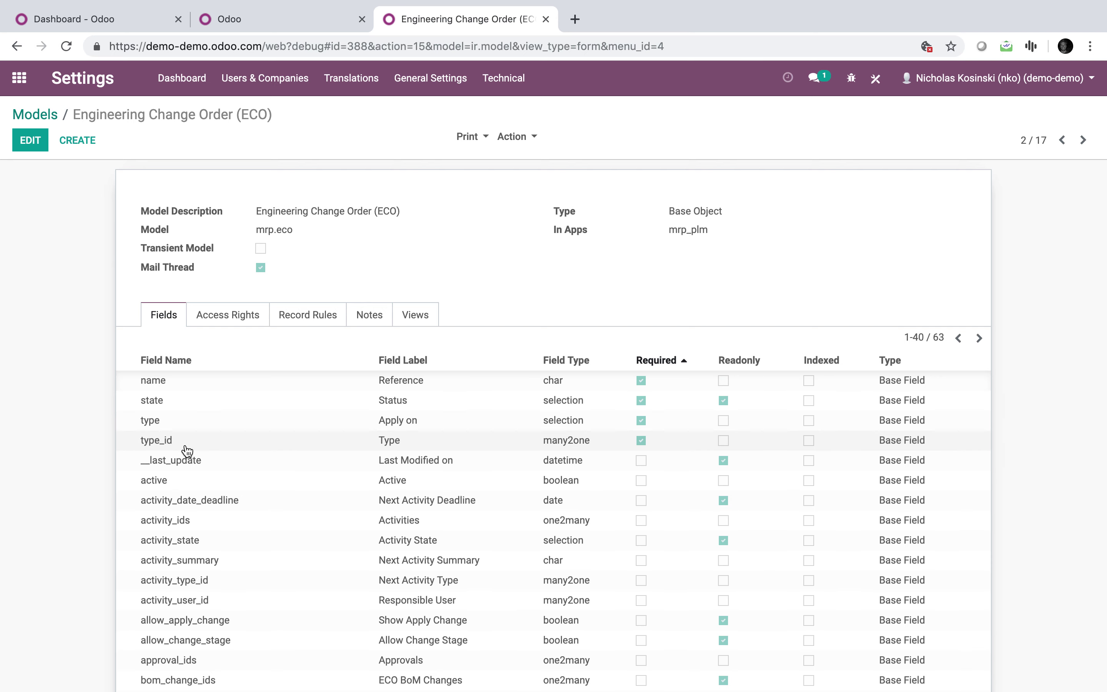
{"action": "left_click", "coordinate": [248, 24]}
{"action": "type", "text": "server"}
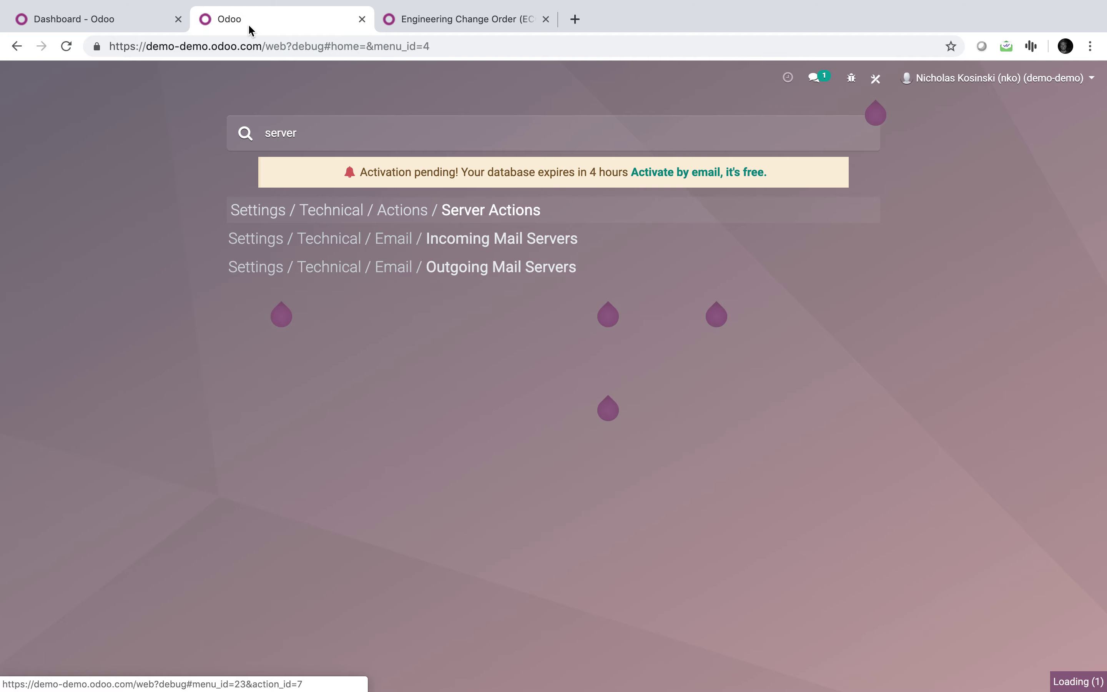
{"action": "key", "text": "Return"}
Create a new server action named 'Create ECO' on the Lead/Opportunity model.
{"action": "left_click", "coordinate": [50, 143]}
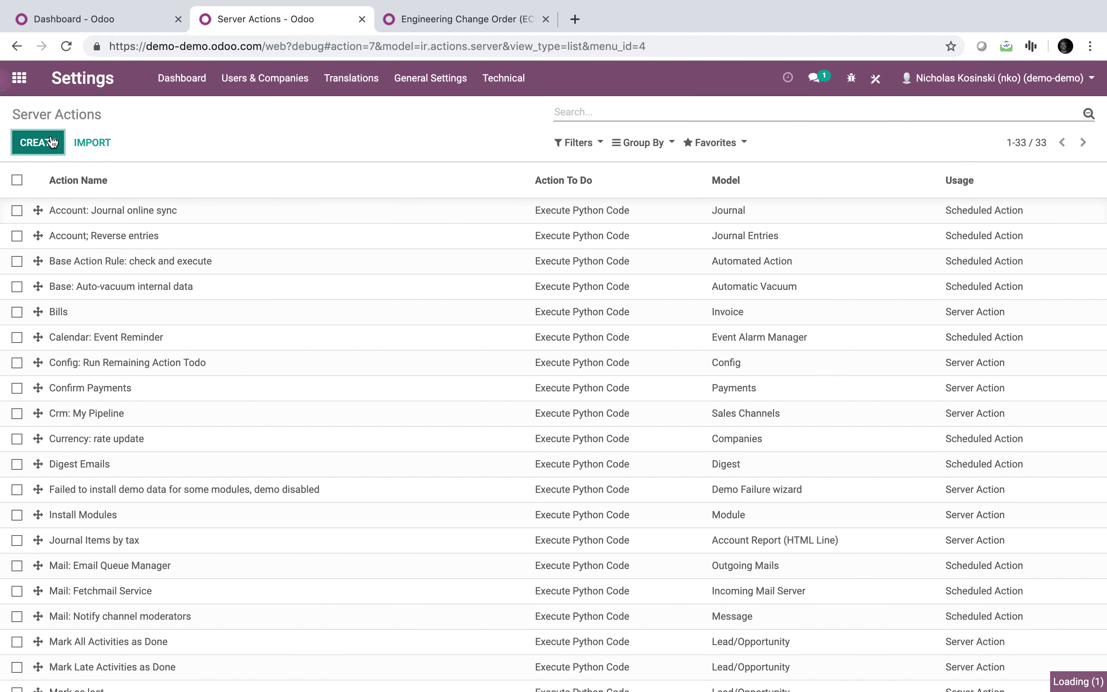
{"action": "type", "text": "Create ECO"}
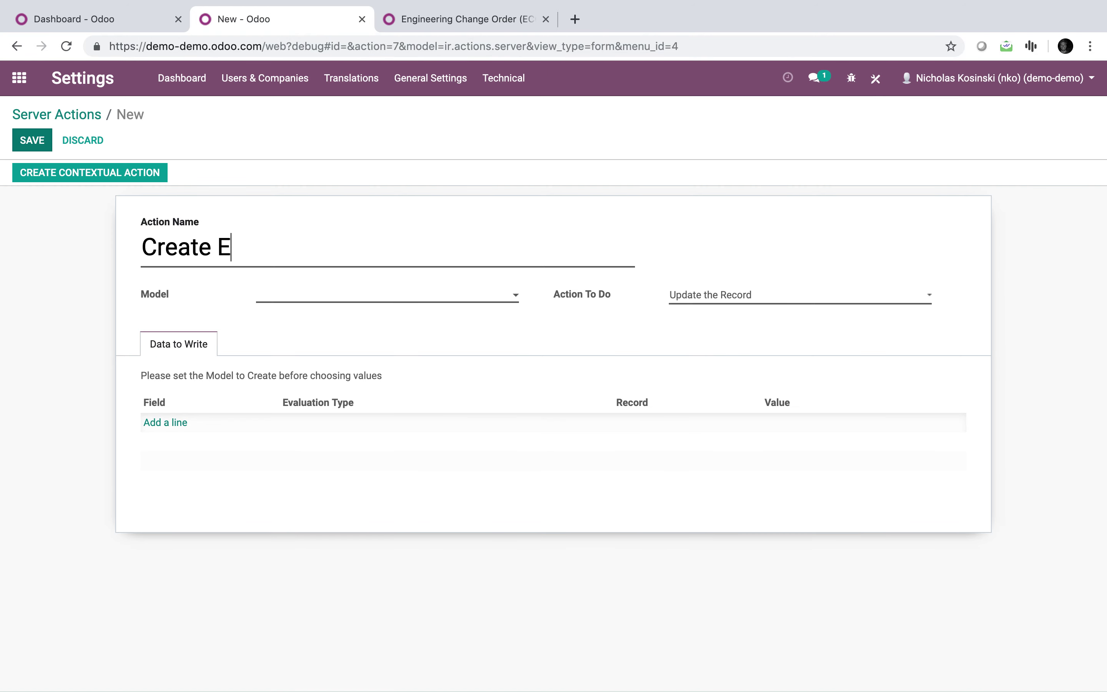
{"action": "left_click", "coordinate": [320, 298]}
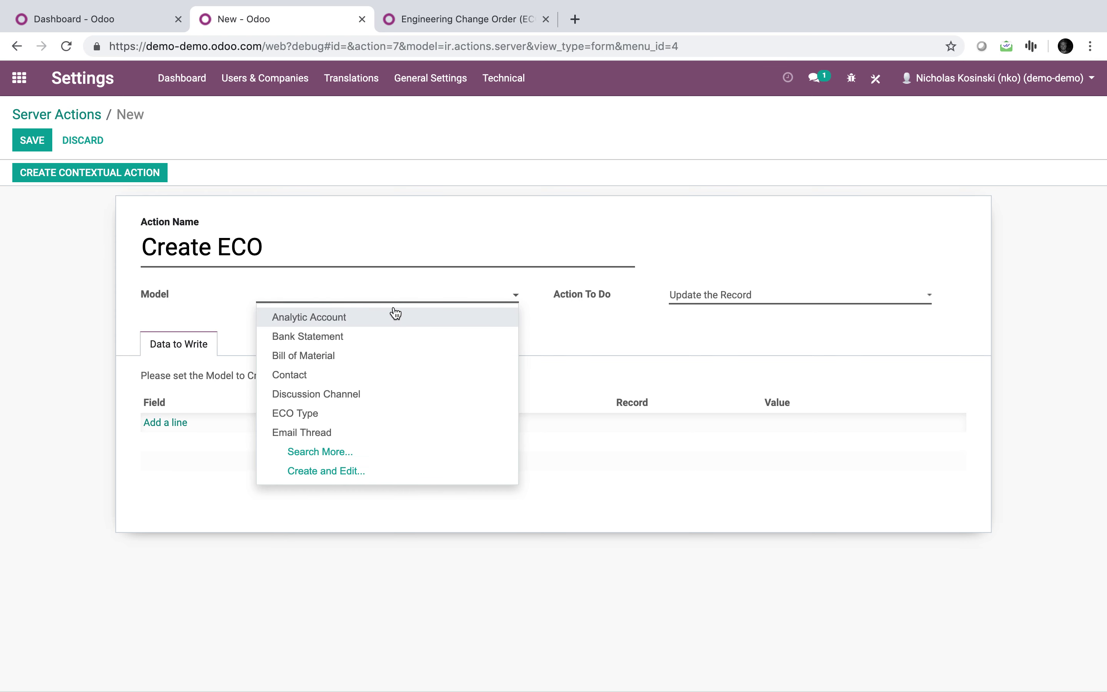
{"action": "type", "text": "lead"}
{"action": "left_click", "coordinate": [402, 320]}
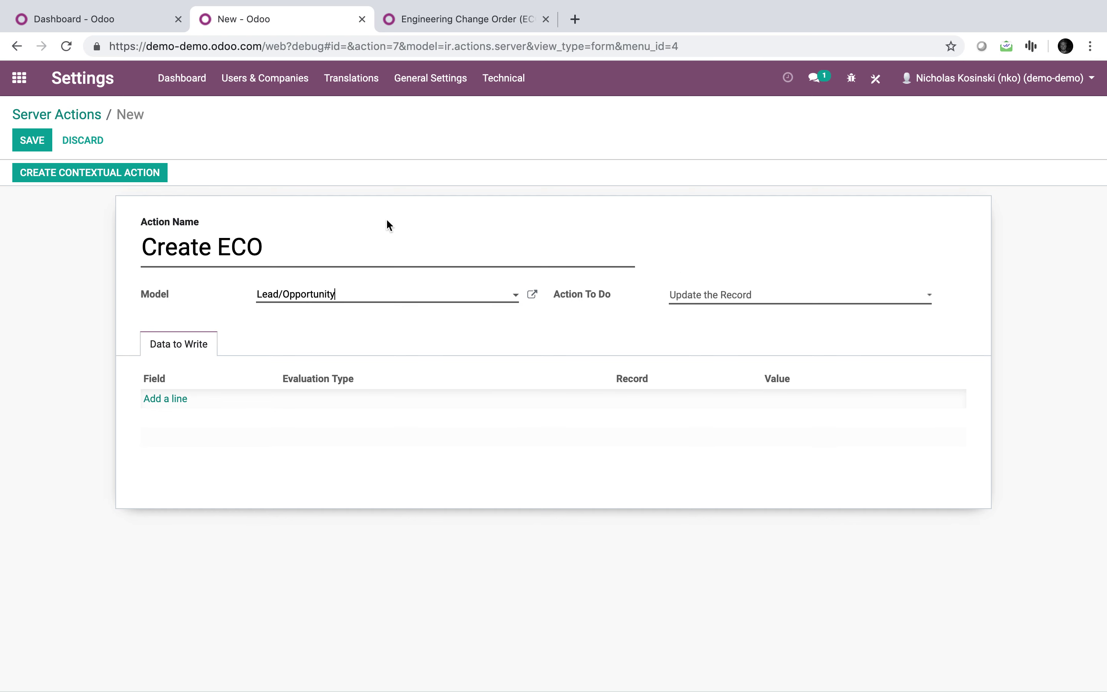
Set the action to Create a new Record of type Engineering Change Order (ECO).
{"action": "left_click", "coordinate": [698, 294]}
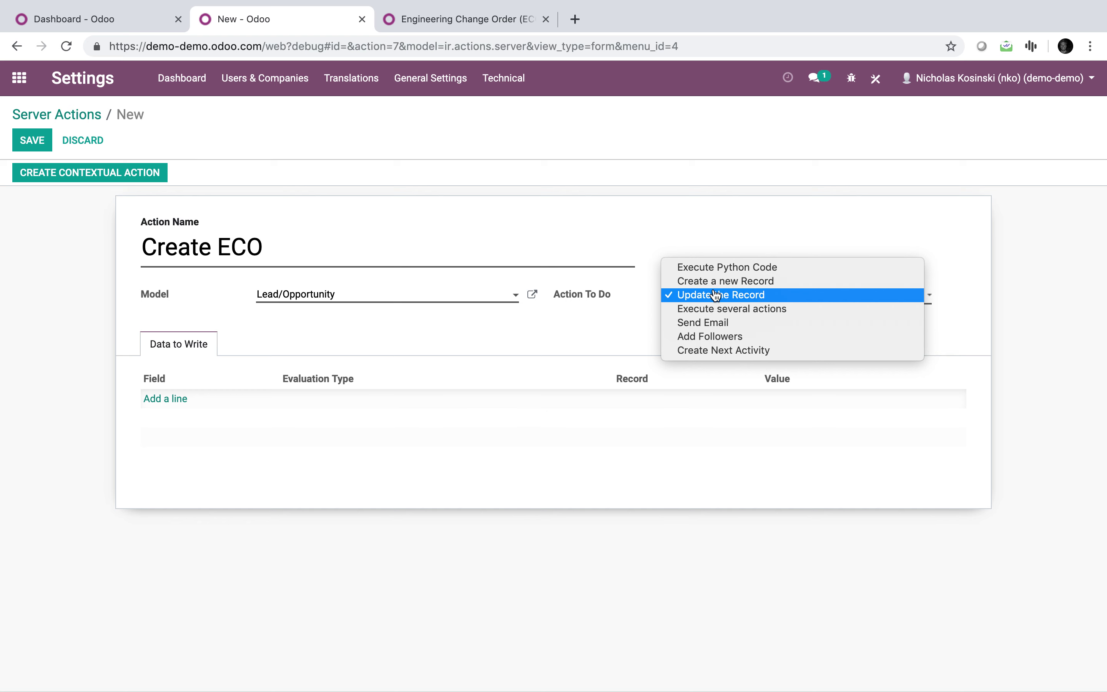
{"action": "left_click", "coordinate": [741, 281]}
{"action": "left_click", "coordinate": [723, 317]}
{"action": "type", "text": "eco"}
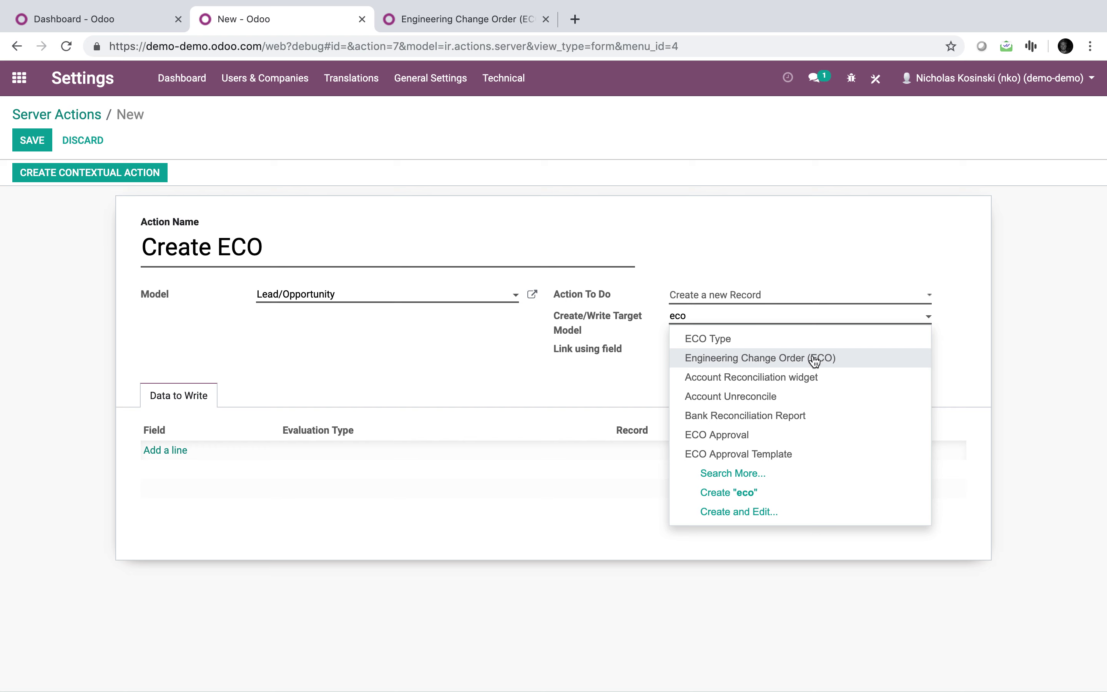
{"action": "left_click", "coordinate": [810, 359]}
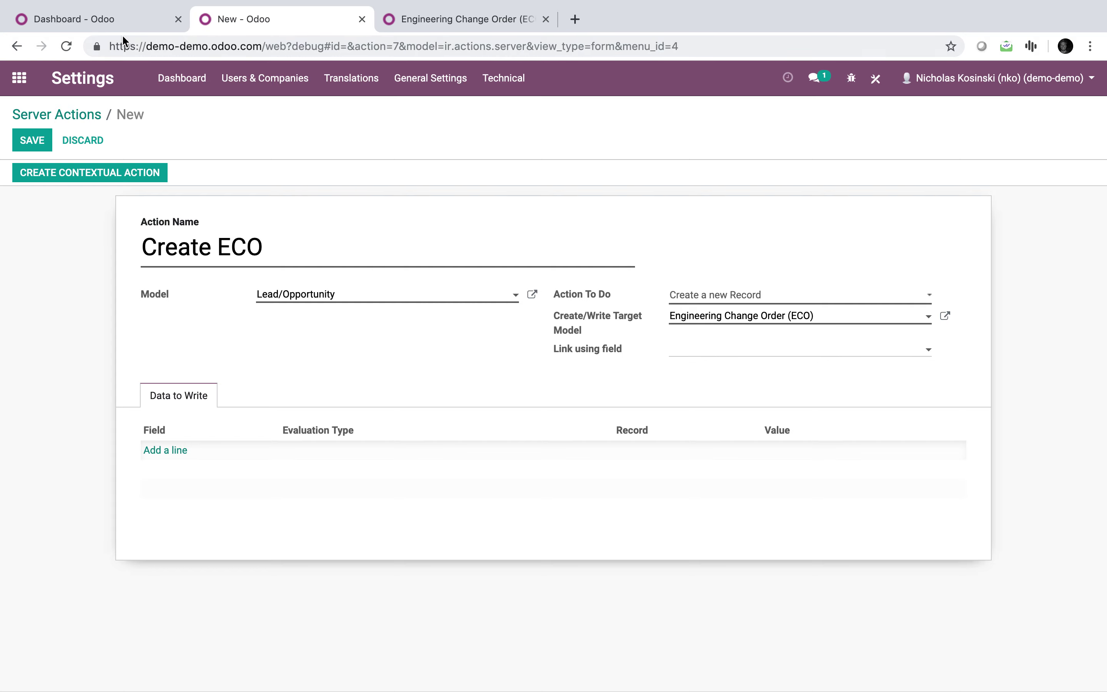
{"action": "left_click", "coordinate": [78, 19]}
In the first tab, open the PLM Changes list via the menu search 'change'.
{"action": "left_click", "coordinate": [19, 78]}
{"action": "type", "text": "enginer"}
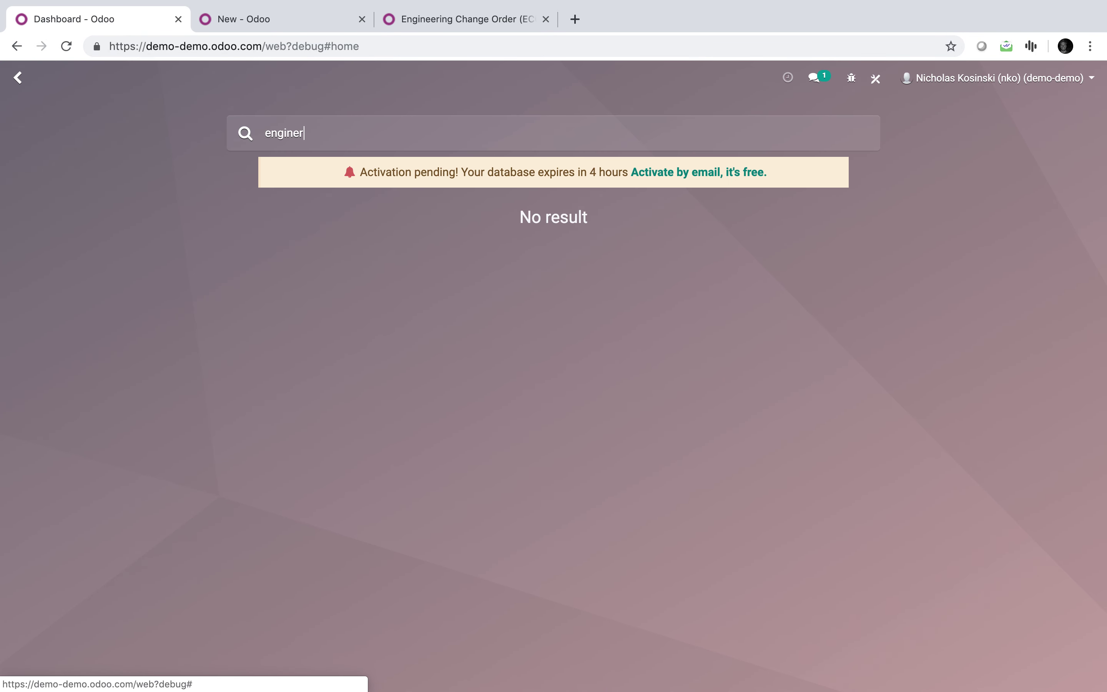
{"action": "key", "text": "BackSpace"}
{"action": "key", "text": "BackSpace"}
{"action": "key", "text": "BackSpace"}
{"action": "key", "text": "BackSpace"}
{"action": "type", "text": "change"}
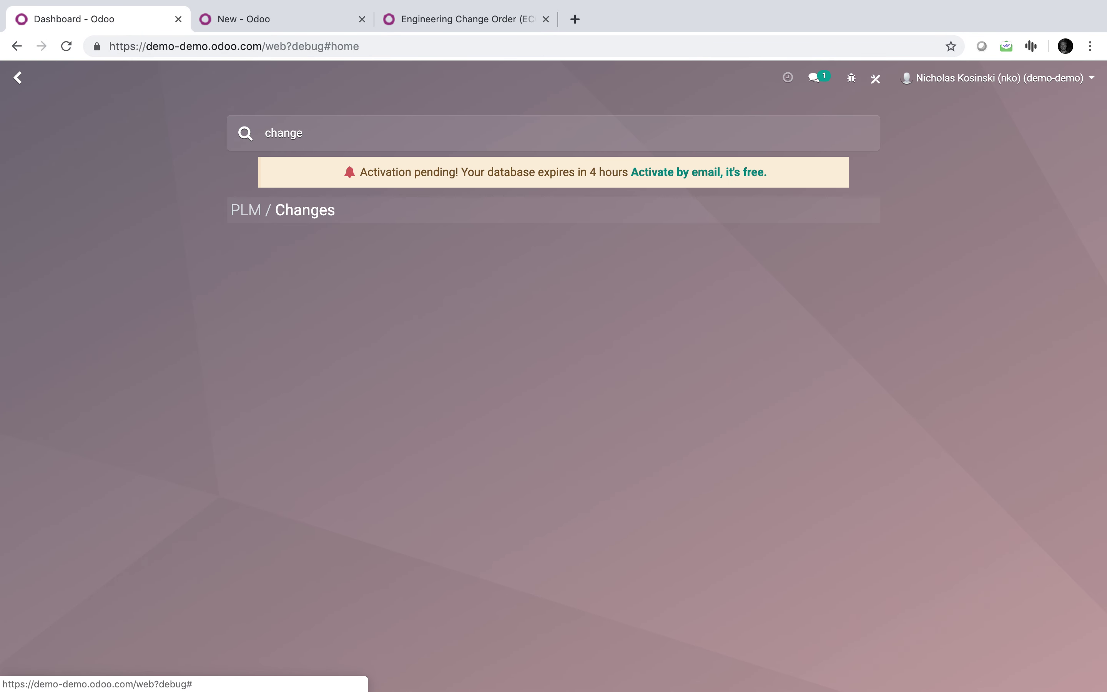
{"action": "key", "text": "Return"}
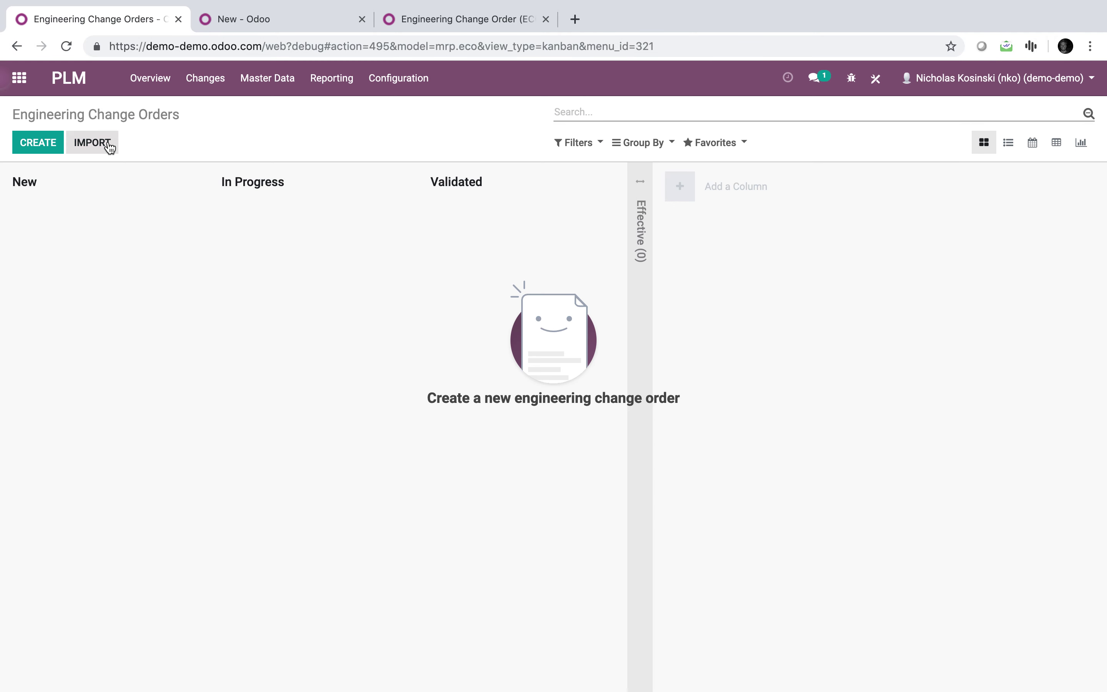
Save an empty new ECO to reveal its required fields, then return to the server action.
{"action": "left_click", "coordinate": [29, 147]}
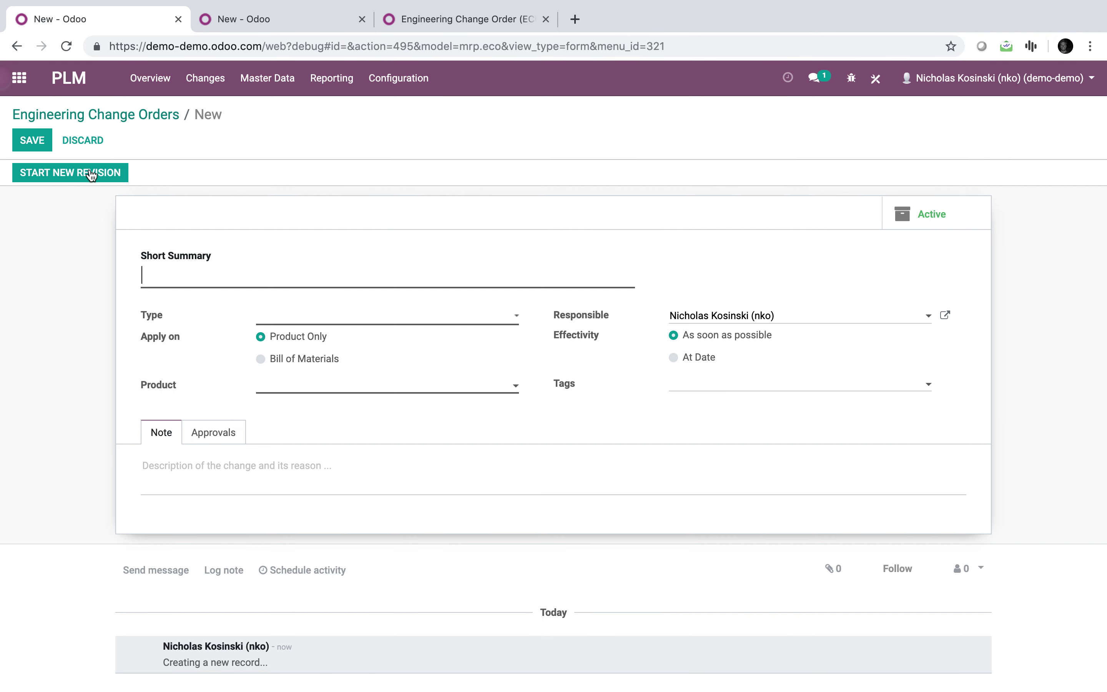
{"action": "left_click", "coordinate": [38, 139]}
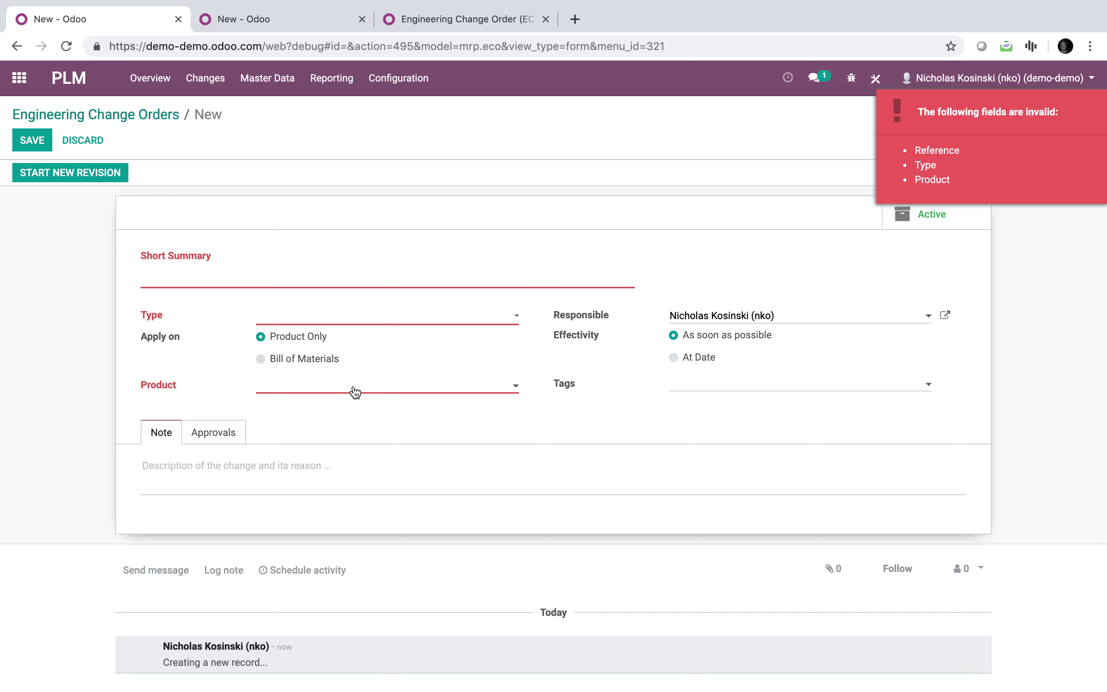
{"action": "left_click", "coordinate": [204, 435]}
{"action": "left_click", "coordinate": [162, 439]}
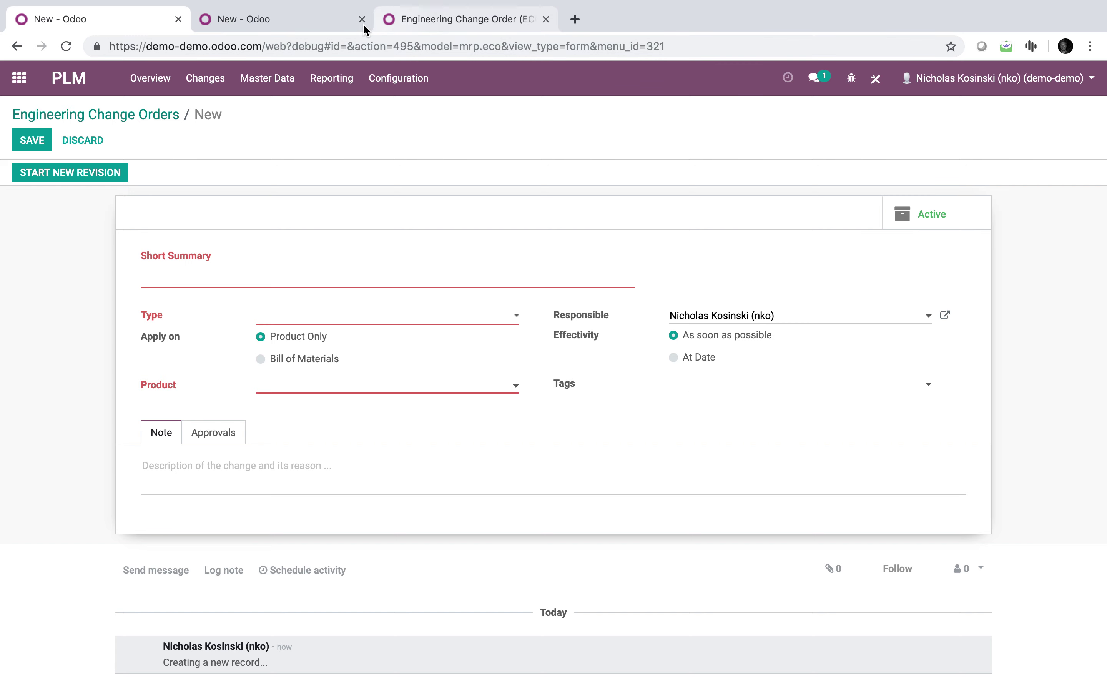
{"action": "left_click", "coordinate": [314, 19]}
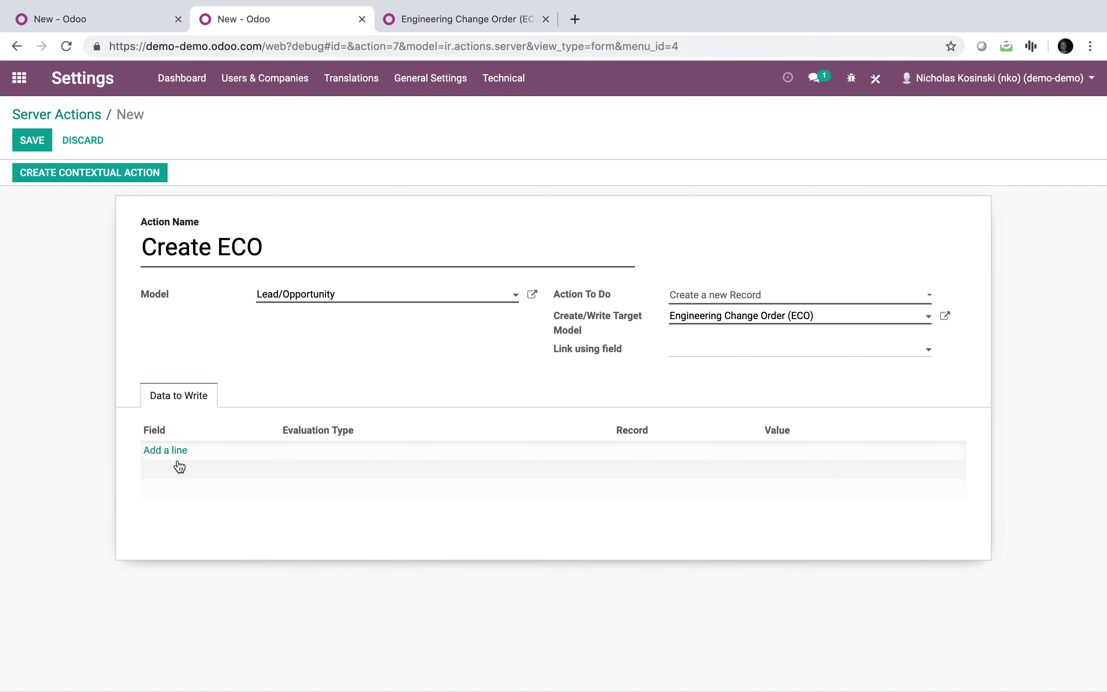
Add a Data to Write line with Display Name (mrp.eco) and glance at its details.
{"action": "left_click", "coordinate": [436, 18]}
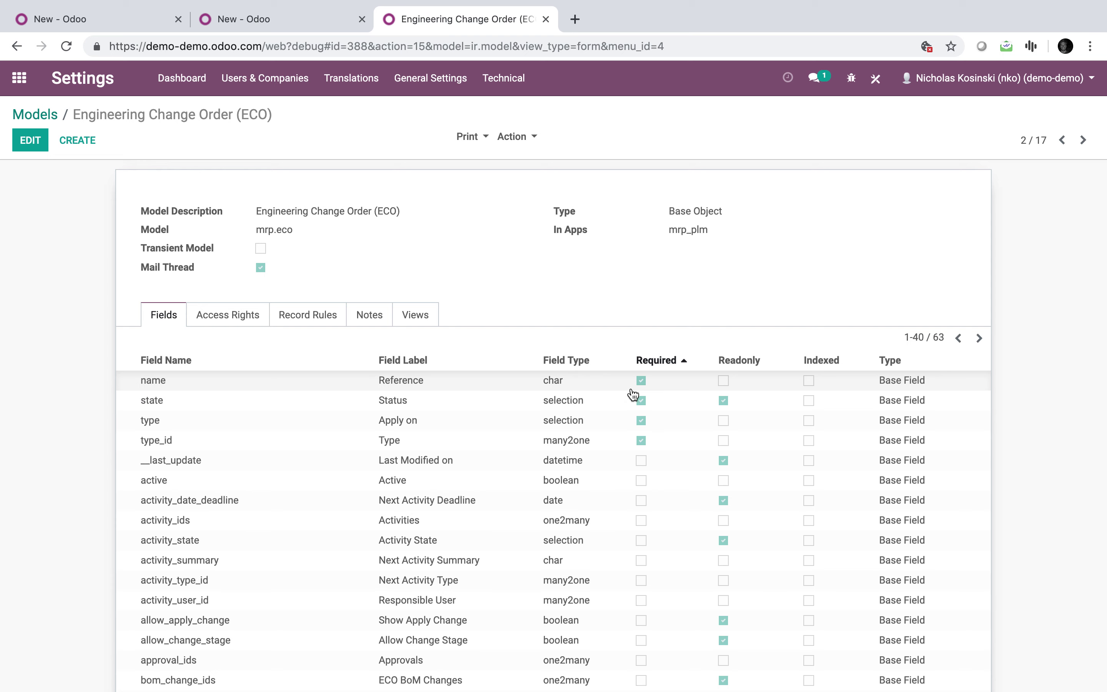
{"action": "left_click", "coordinate": [269, 25]}
{"action": "left_click", "coordinate": [179, 449]}
{"action": "type", "text": "name"}
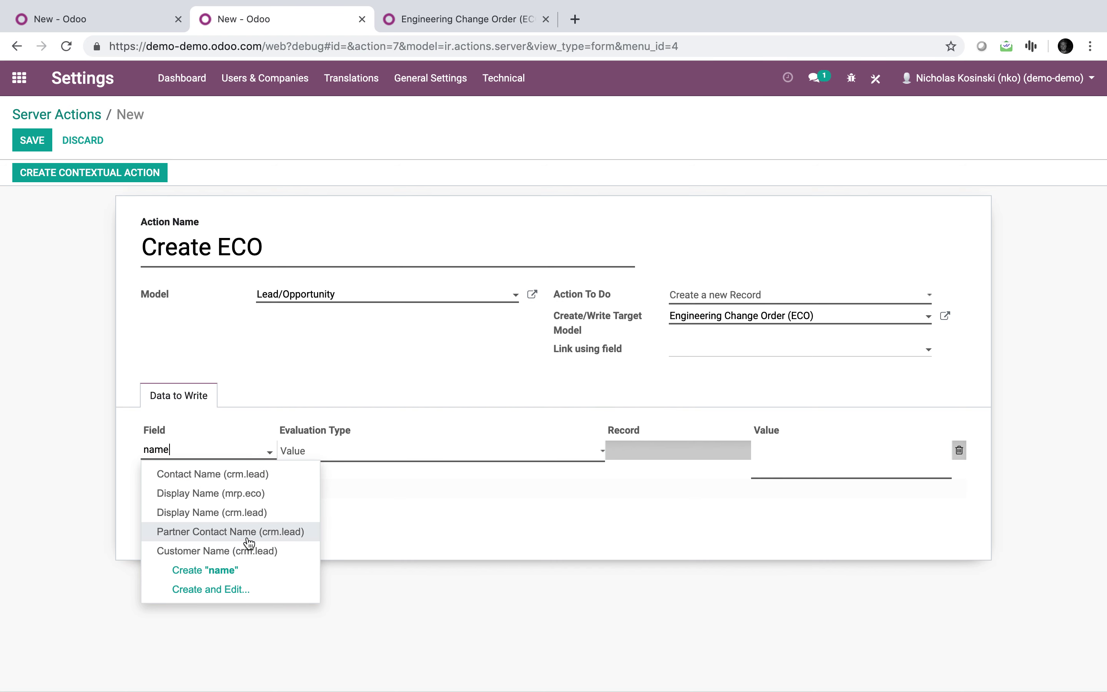
{"action": "left_click", "coordinate": [292, 494]}
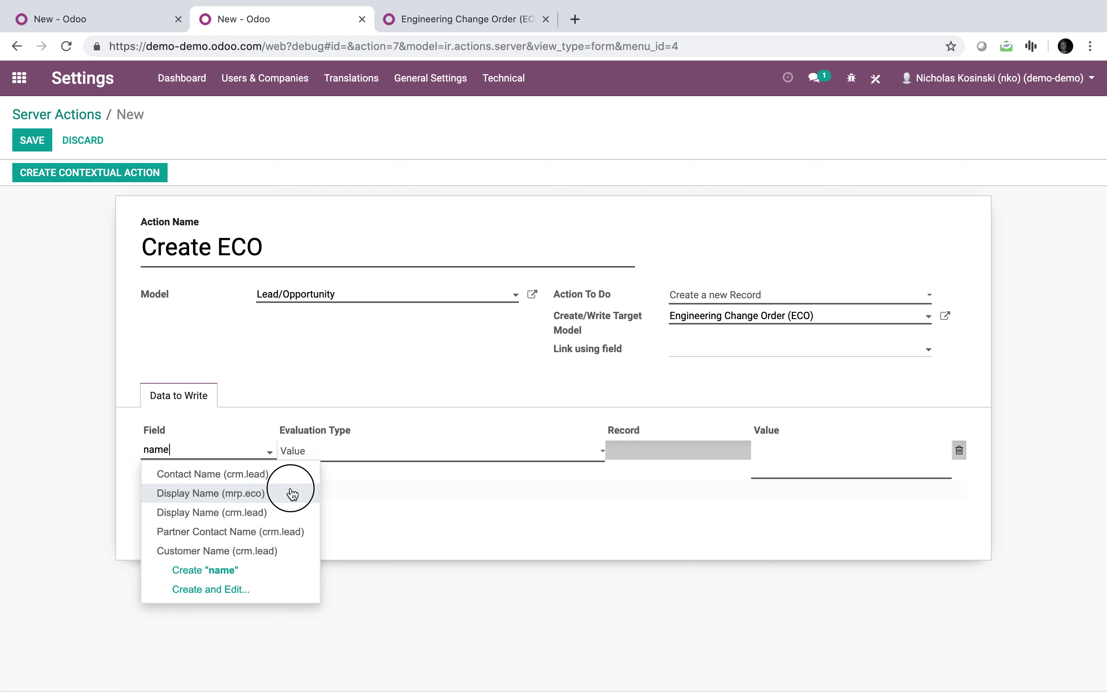
{"action": "left_click", "coordinate": [270, 450]}
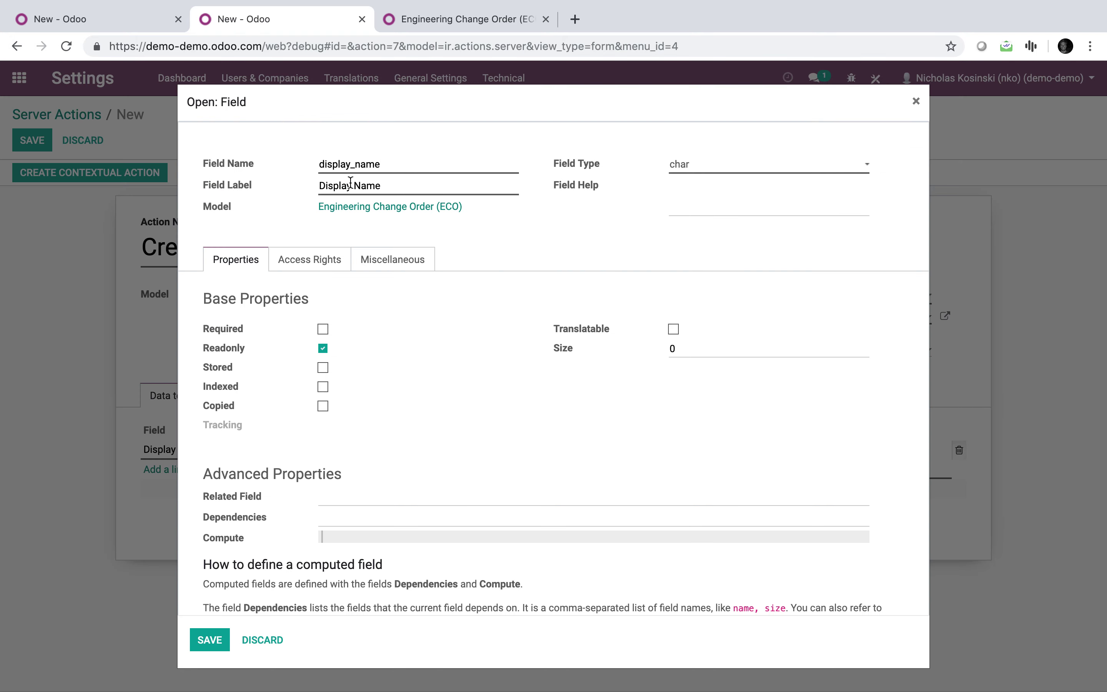
{"action": "left_click", "coordinate": [253, 639]}
Try switching the field to Title, then cancel the Warning and Create a Field dialogs.
{"action": "left_click", "coordinate": [229, 454]}
{"action": "triple_click", "coordinate": [229, 453]}
{"action": "type", "text": "tot"}
{"action": "key", "text": "BackSpace"}
{"action": "key", "text": "BackSpace"}
{"action": "type", "text": "itl"}
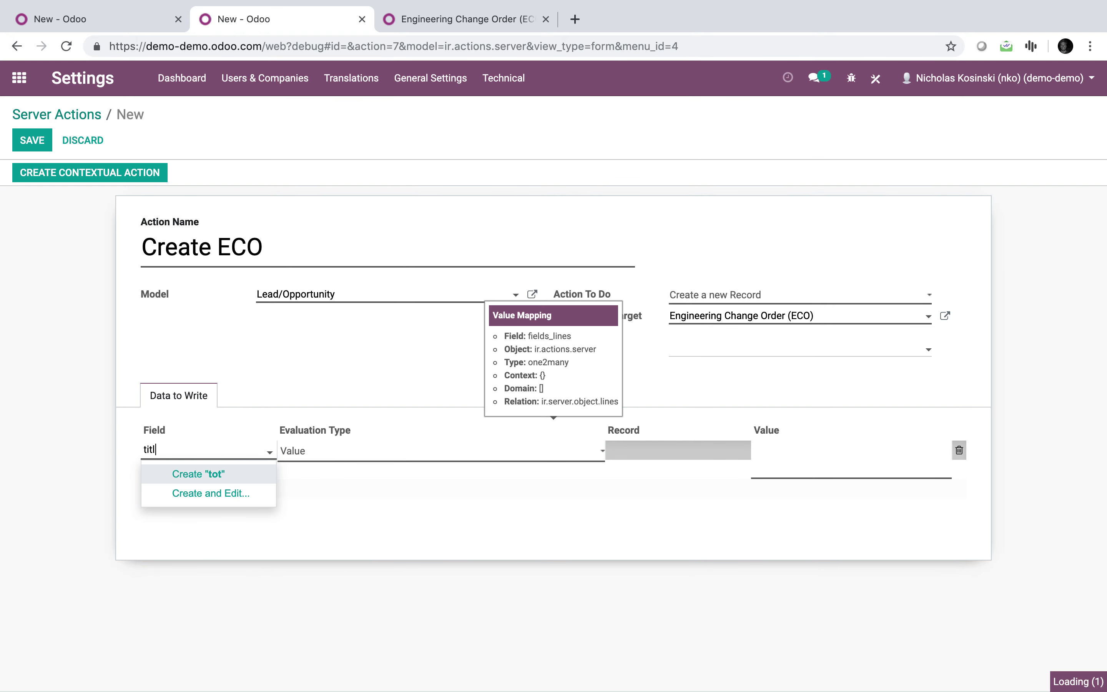
{"action": "left_click_drag", "start_coordinate": [207, 471], "coordinate": [182, 448]}
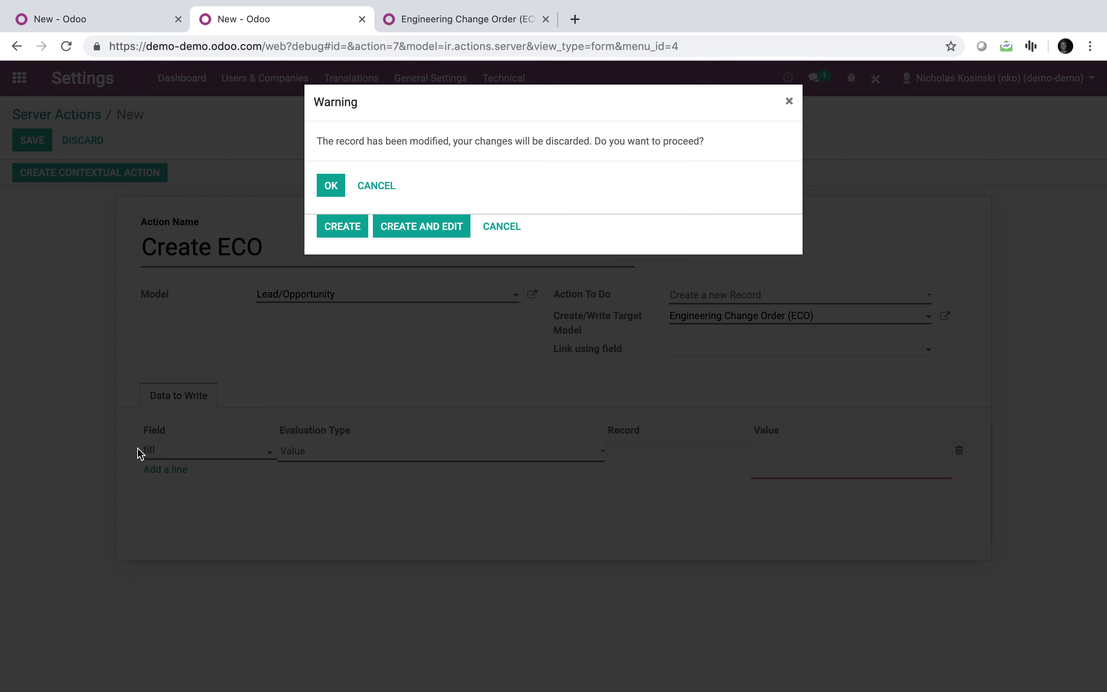
{"action": "left_click", "coordinate": [376, 185]}
{"action": "left_click", "coordinate": [491, 224]}
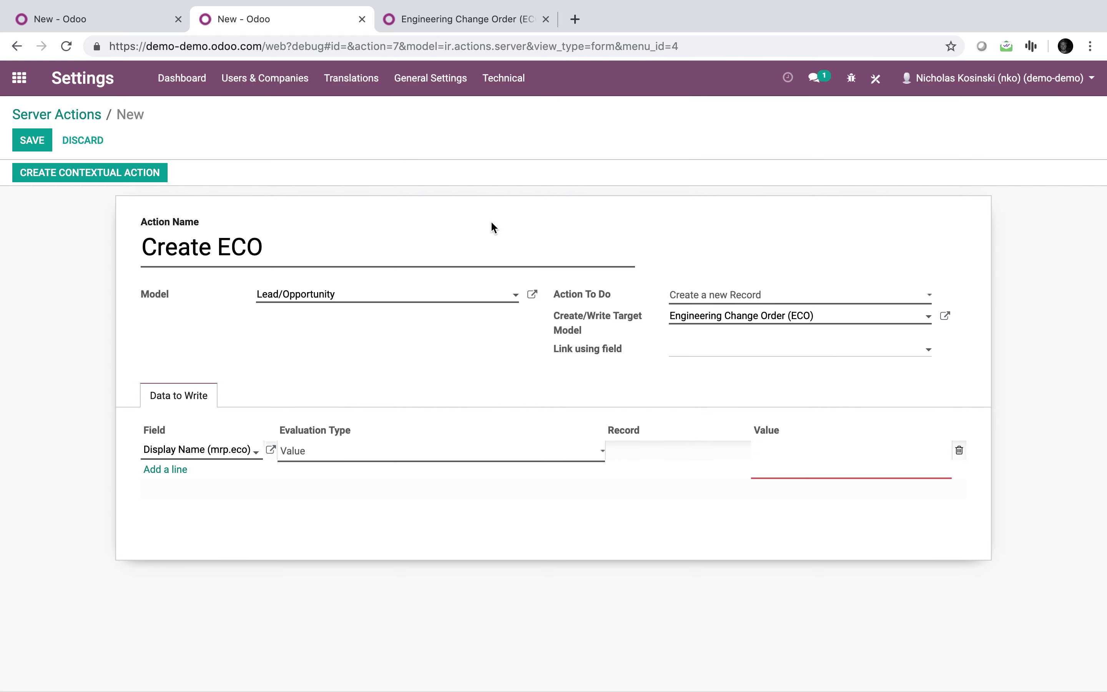
Clear the line's field search text, leaving the field empty.
{"action": "left_click", "coordinate": [212, 453]}
{"action": "triple_click", "coordinate": [212, 453]}
{"action": "type", "text": "name"}
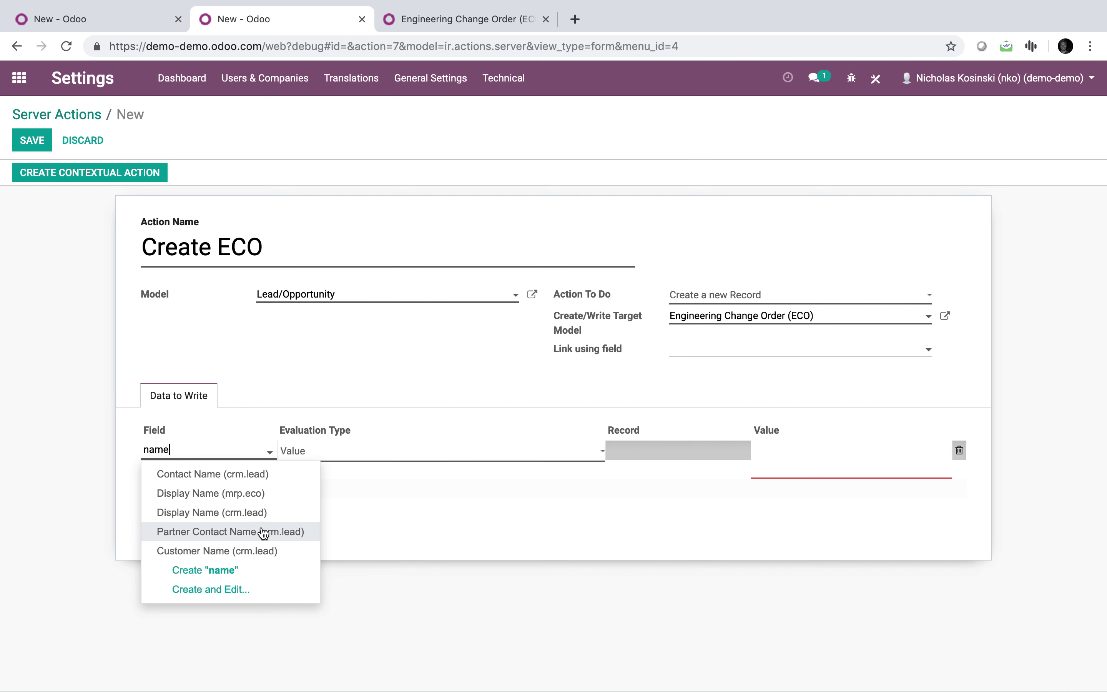
{"action": "key", "text": "BackSpace"}
{"action": "key", "text": "BackSpace"}
{"action": "key", "text": "BackSpace"}
{"action": "key", "text": "BackSpace"}
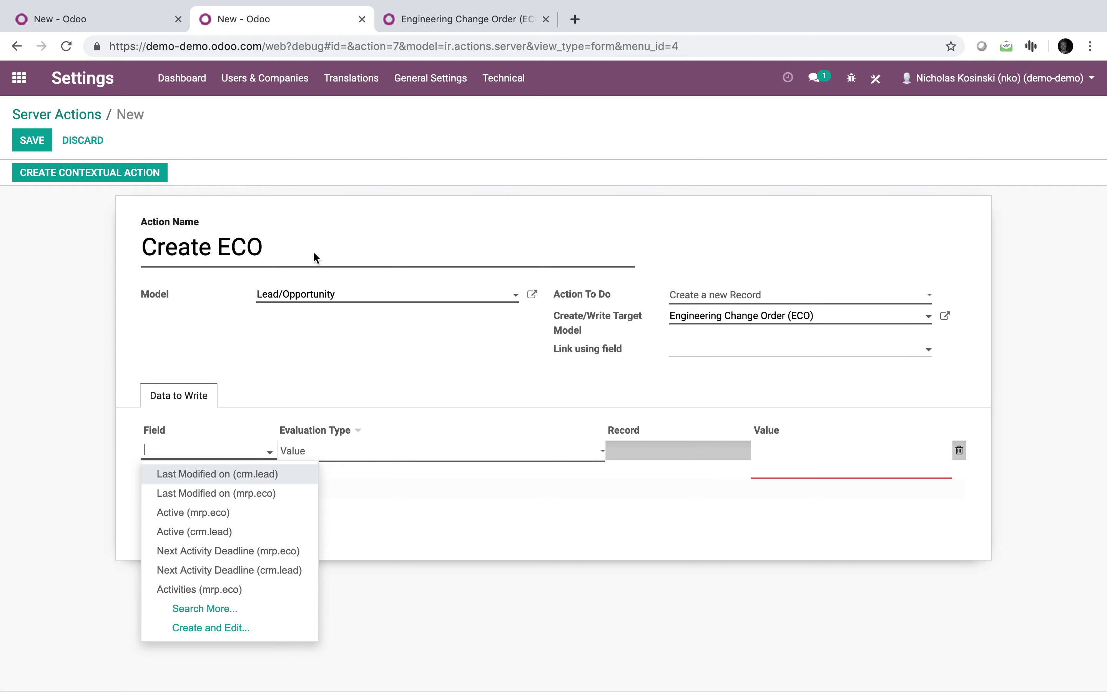
Set the line to Reference (mrp.eco) as a Python expression with value record.partner_id.
{"action": "left_click", "coordinate": [447, 21]}
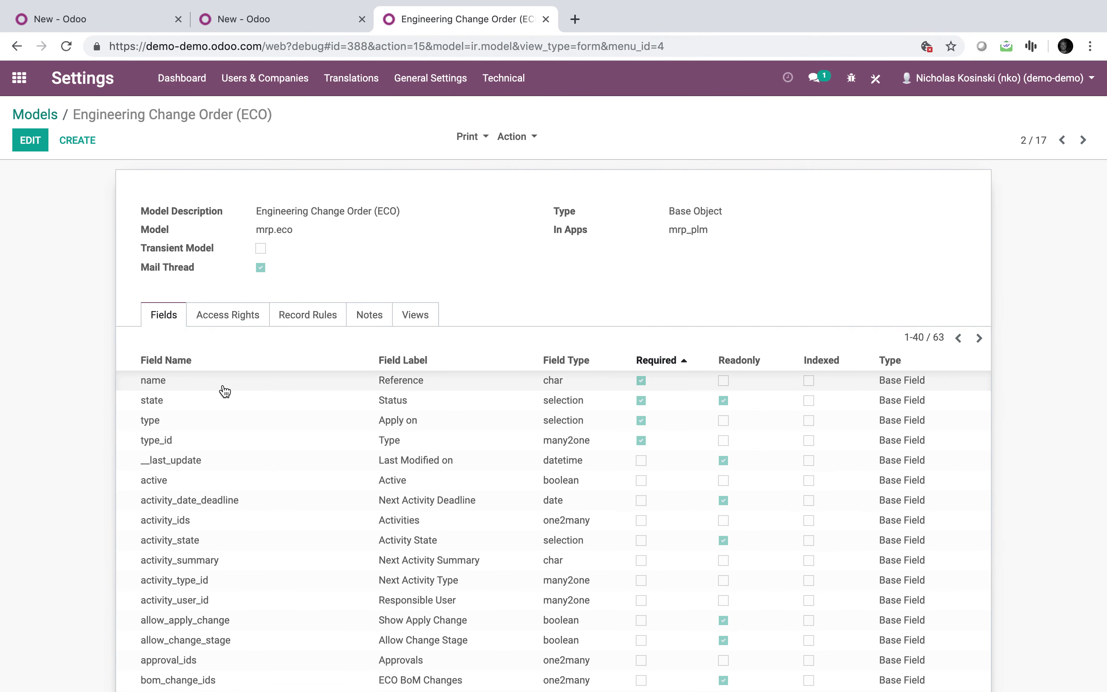
{"action": "left_click", "coordinate": [273, 21]}
{"action": "type", "text": "refer"}
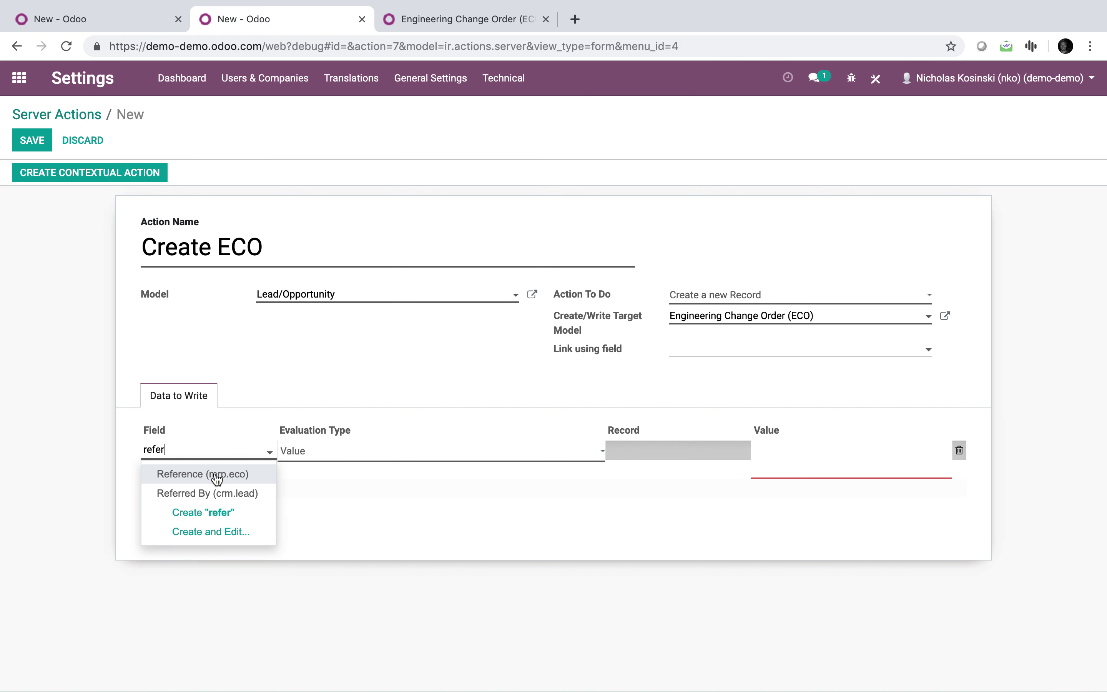
{"action": "left_click", "coordinate": [217, 478]}
{"action": "left_click", "coordinate": [382, 453]}
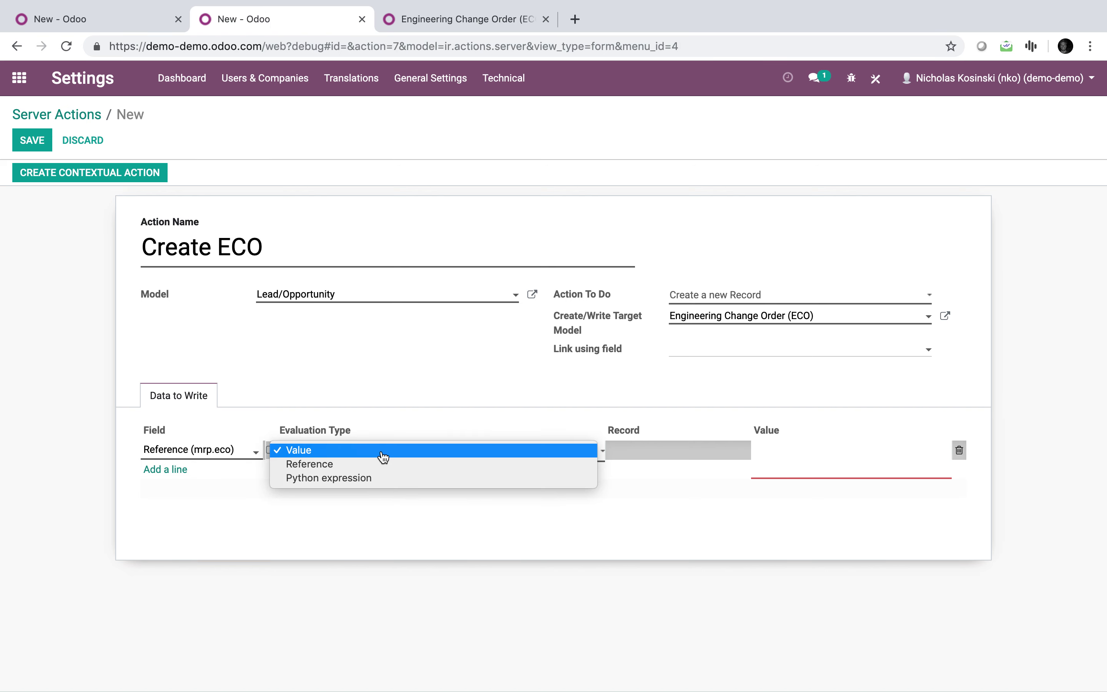
{"action": "left_click", "coordinate": [393, 480]}
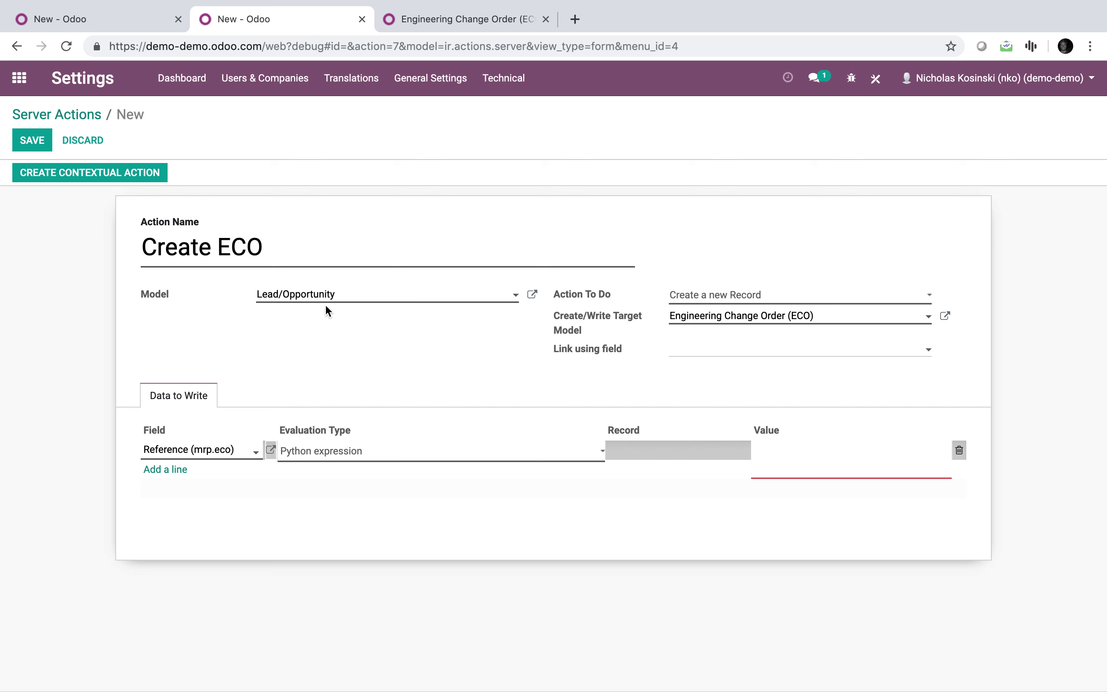
{"action": "left_click", "coordinate": [780, 453]}
{"action": "type", "text": "record"}
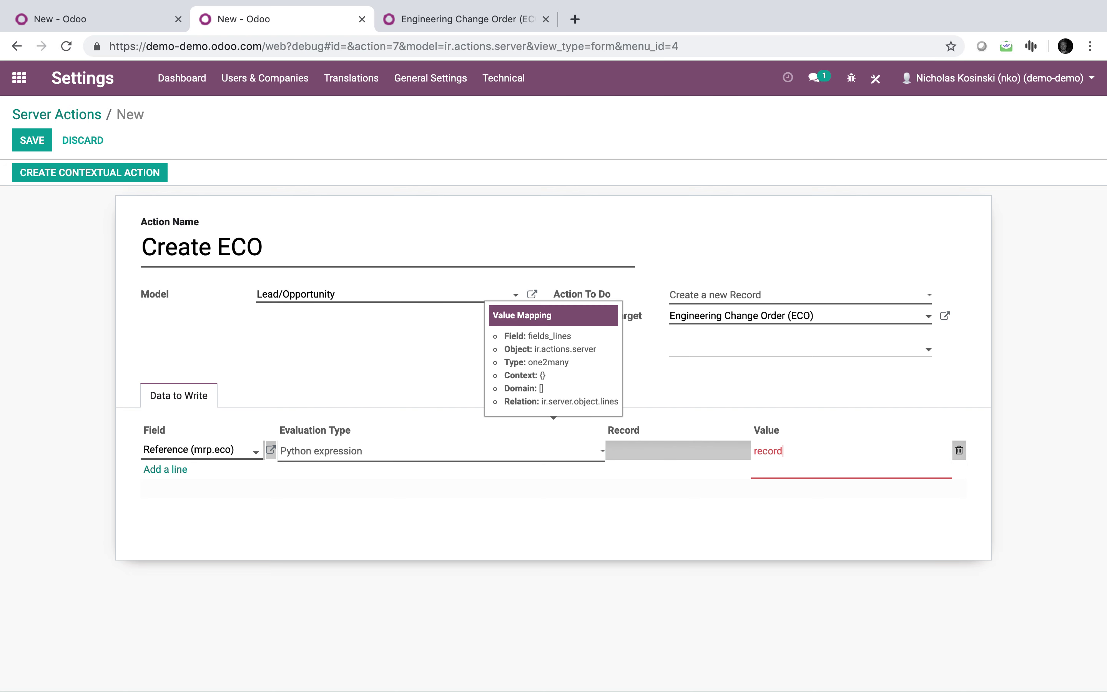
{"action": "type", "text": ".partner_id"}
Check a quick new opportunity's Customer field in the CRM pipeline, then return to the action.
{"action": "left_click", "coordinate": [92, 19]}
{"action": "left_click", "coordinate": [37, 114]}
{"action": "left_click", "coordinate": [38, 142]}
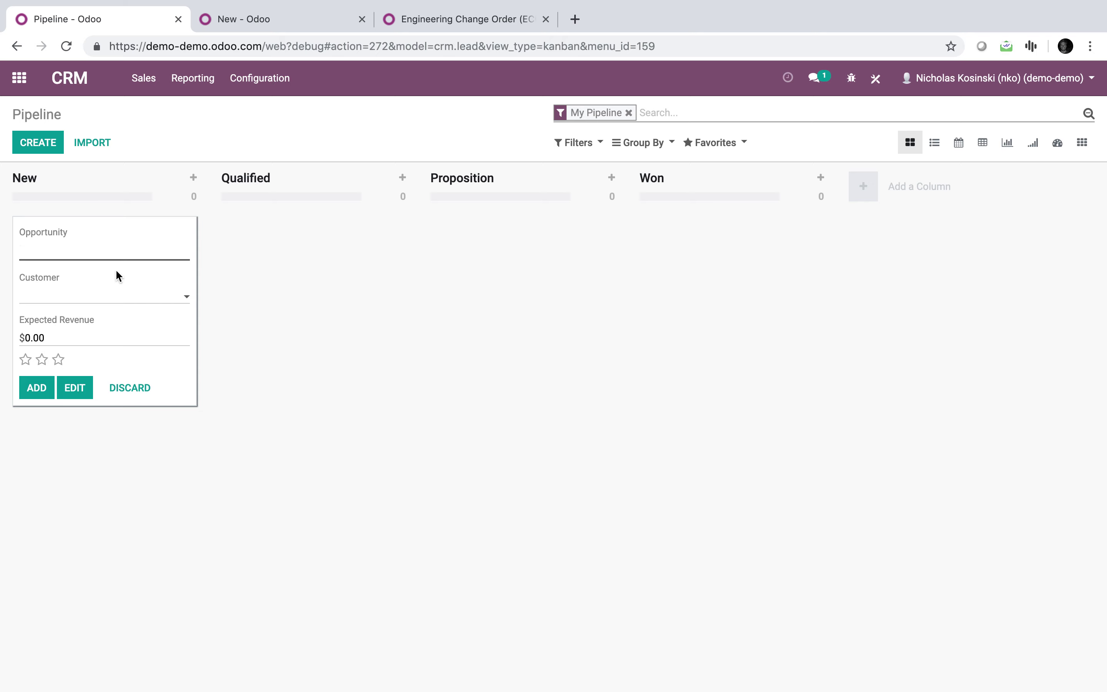
{"action": "mouse_move", "coordinate": [41, 276]}
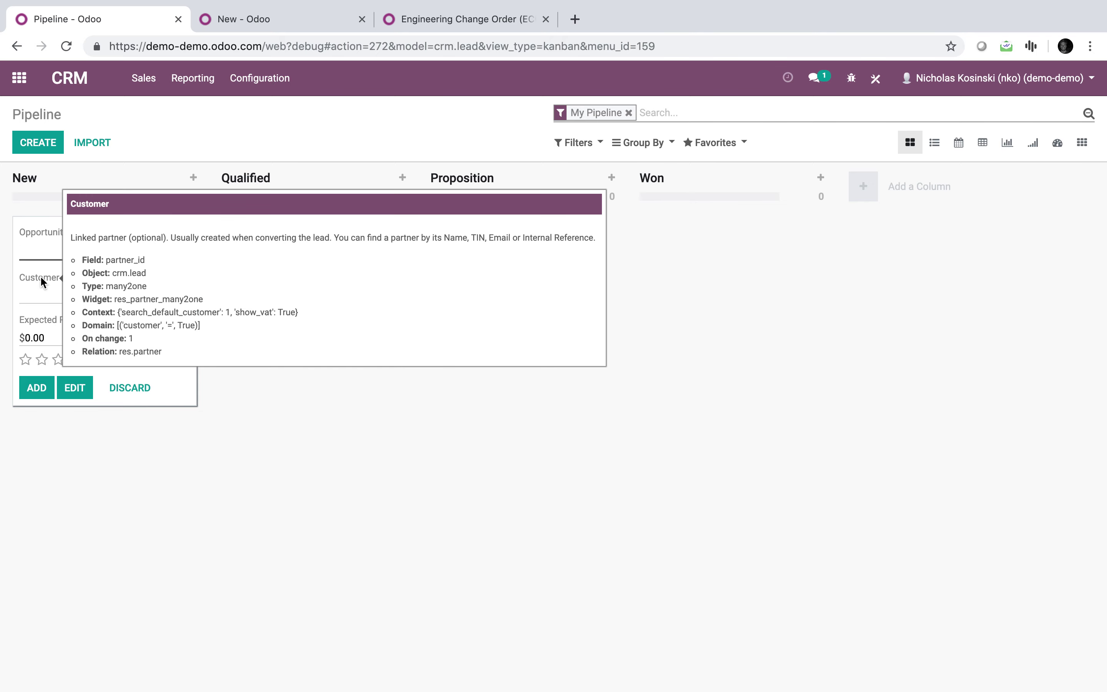
{"action": "left_click", "coordinate": [267, 25]}
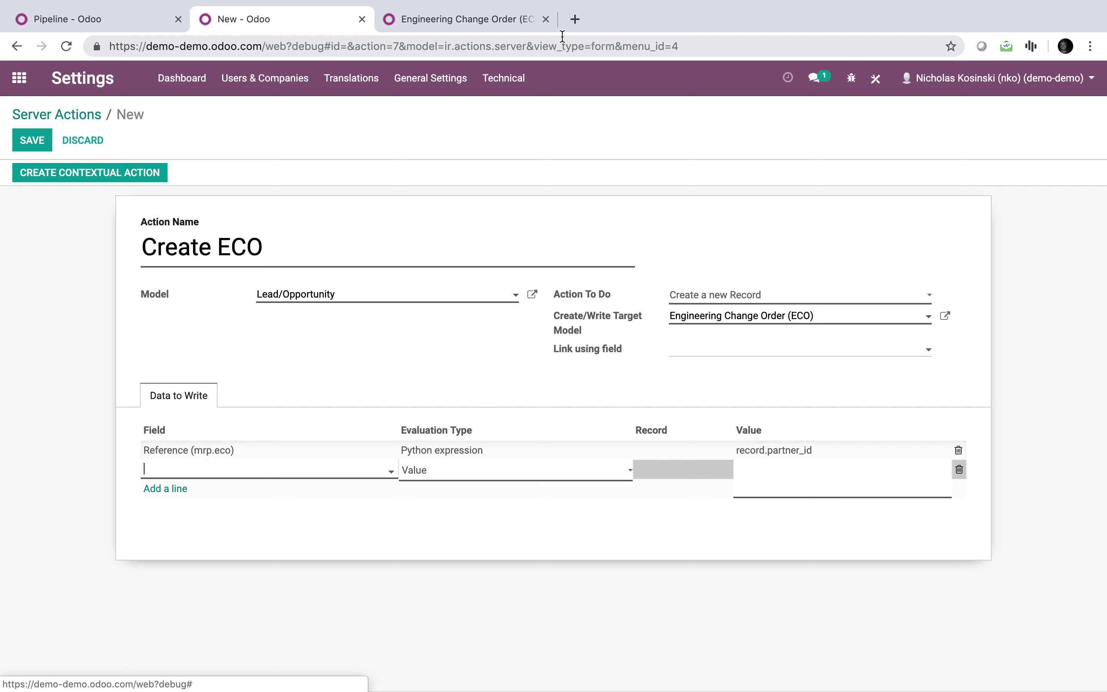
Replace the empty line with a new one searching 'state', keeping the unsaved changes.
{"action": "left_click", "coordinate": [504, 23]}
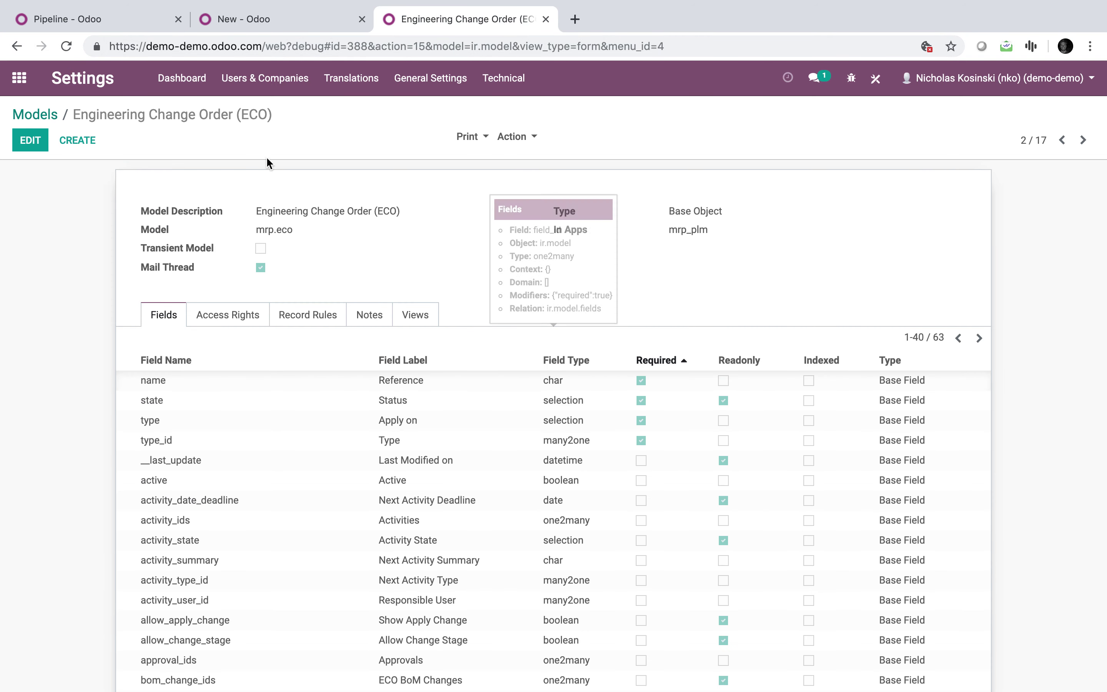
{"action": "left_click", "coordinate": [255, 21]}
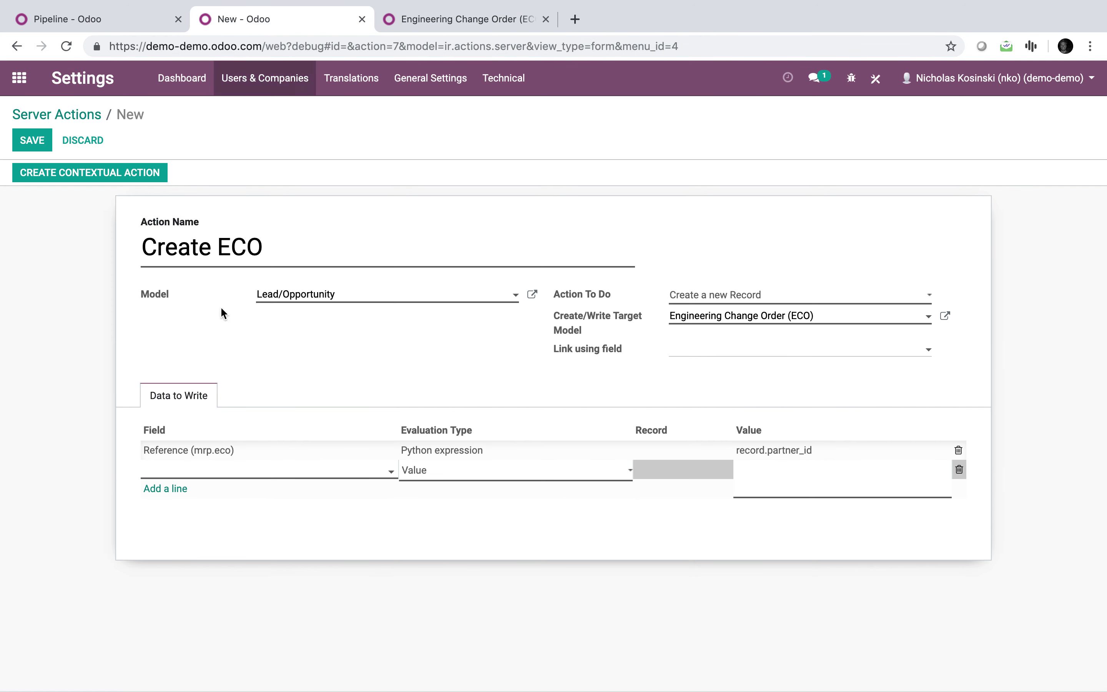
{"action": "left_click", "coordinate": [221, 518]}
{"action": "left_click", "coordinate": [180, 472]}
{"action": "type", "text": "state"}
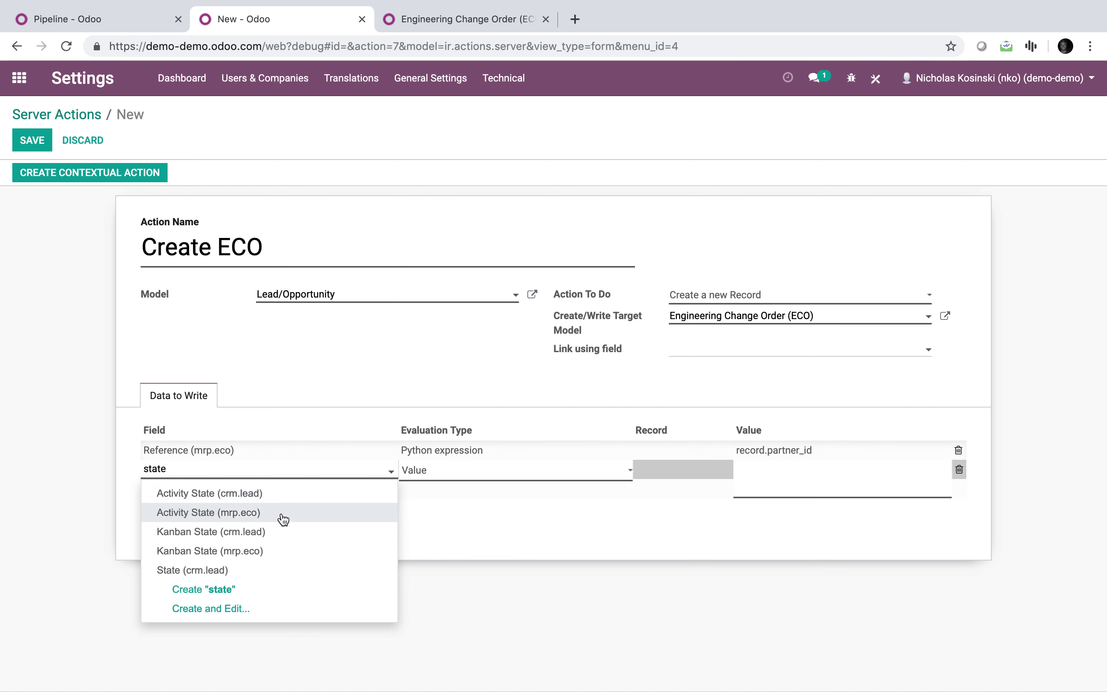
{"action": "left_click", "coordinate": [462, 19]}
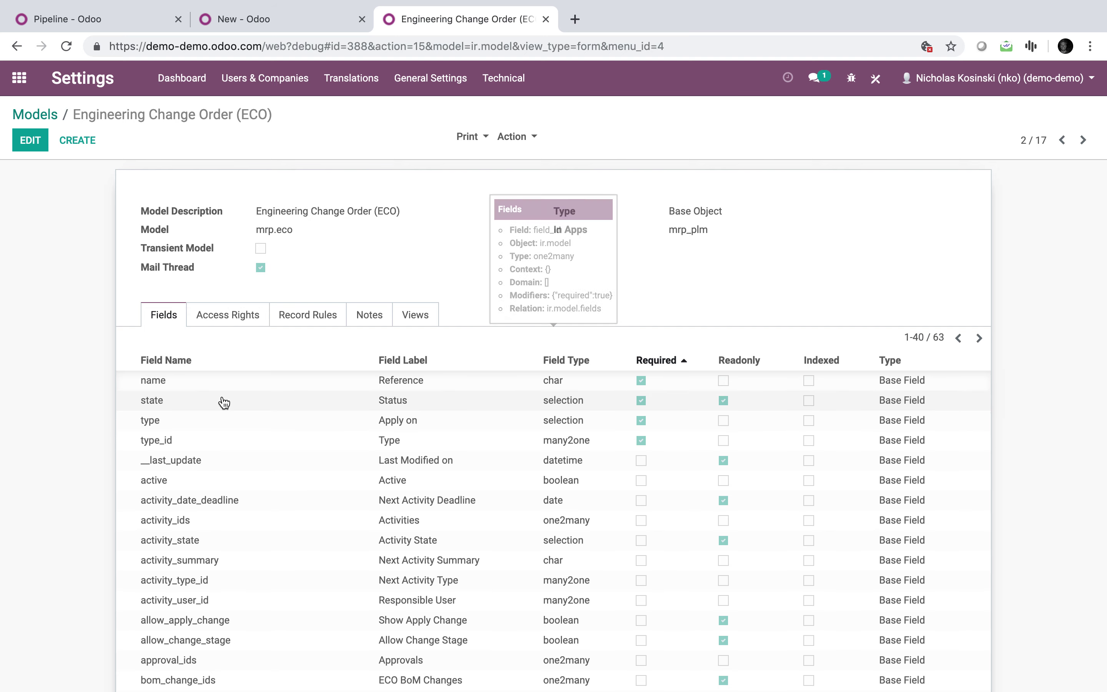
{"action": "left_click", "coordinate": [288, 25]}
{"action": "left_click", "coordinate": [116, 460]}
{"action": "left_click", "coordinate": [401, 185]}
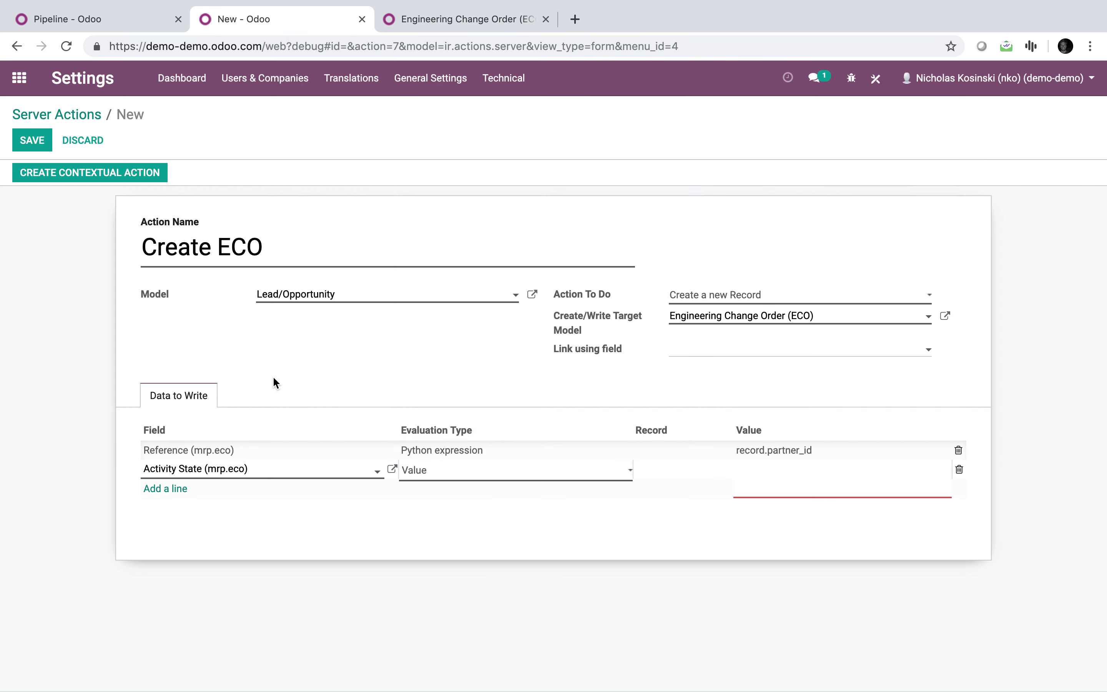
Set the line to Status (mrp.eco), evaluation type Value, value 'bom', and commit it.
{"action": "left_click", "coordinate": [247, 469]}
{"action": "type", "text": "status"}
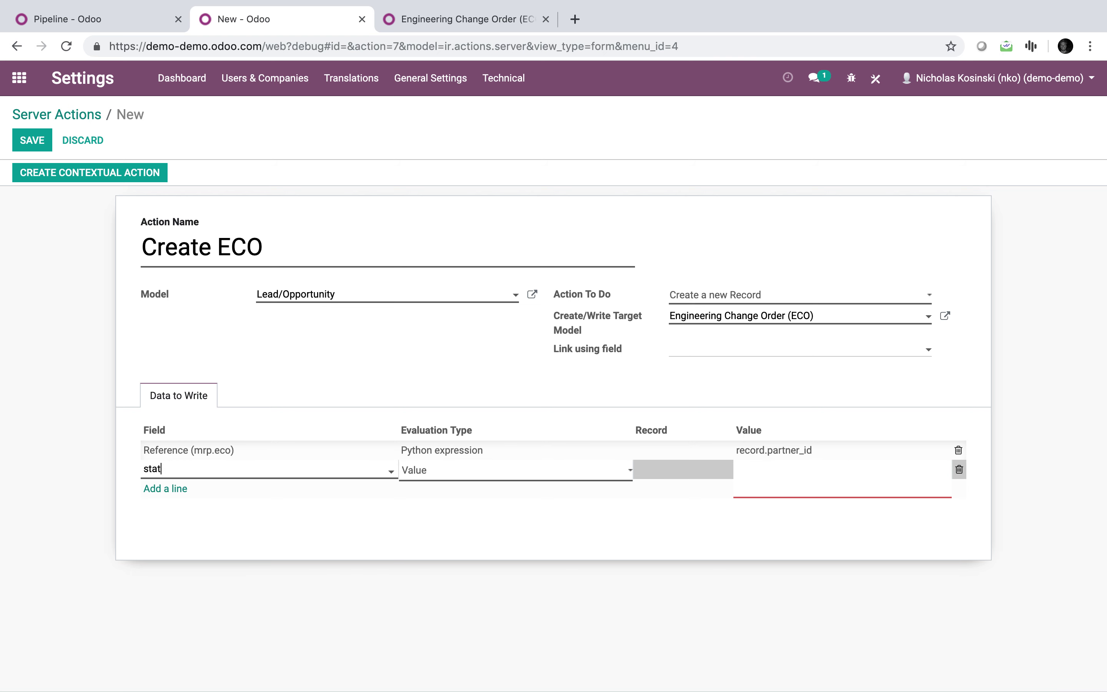
{"action": "left_click", "coordinate": [235, 493]}
{"action": "left_click", "coordinate": [494, 469]}
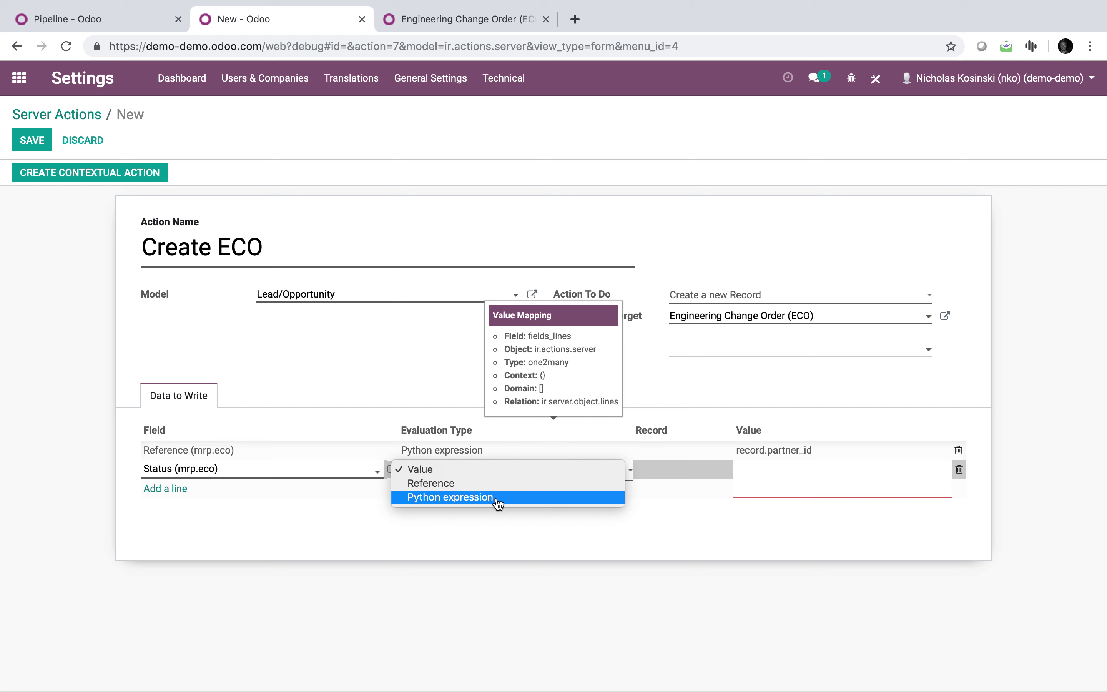
{"action": "left_click", "coordinate": [496, 469]}
{"action": "left_click", "coordinate": [774, 476]}
{"action": "type", "text": "bom"}
{"action": "left_click", "coordinate": [733, 556]}
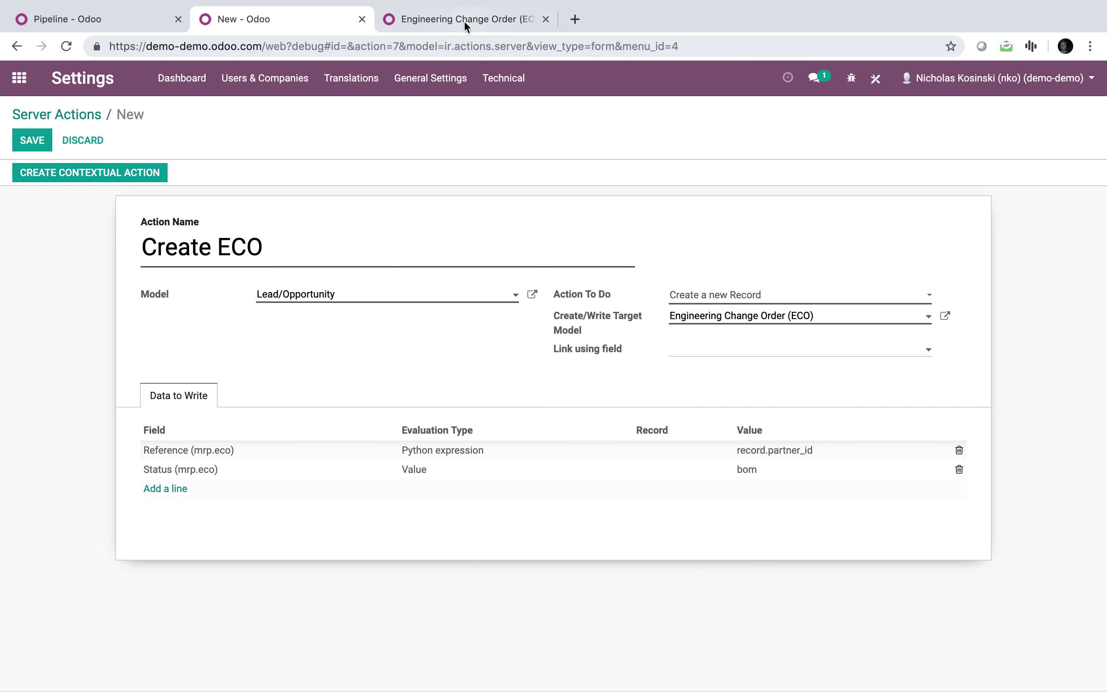
{"action": "left_click", "coordinate": [465, 21]}
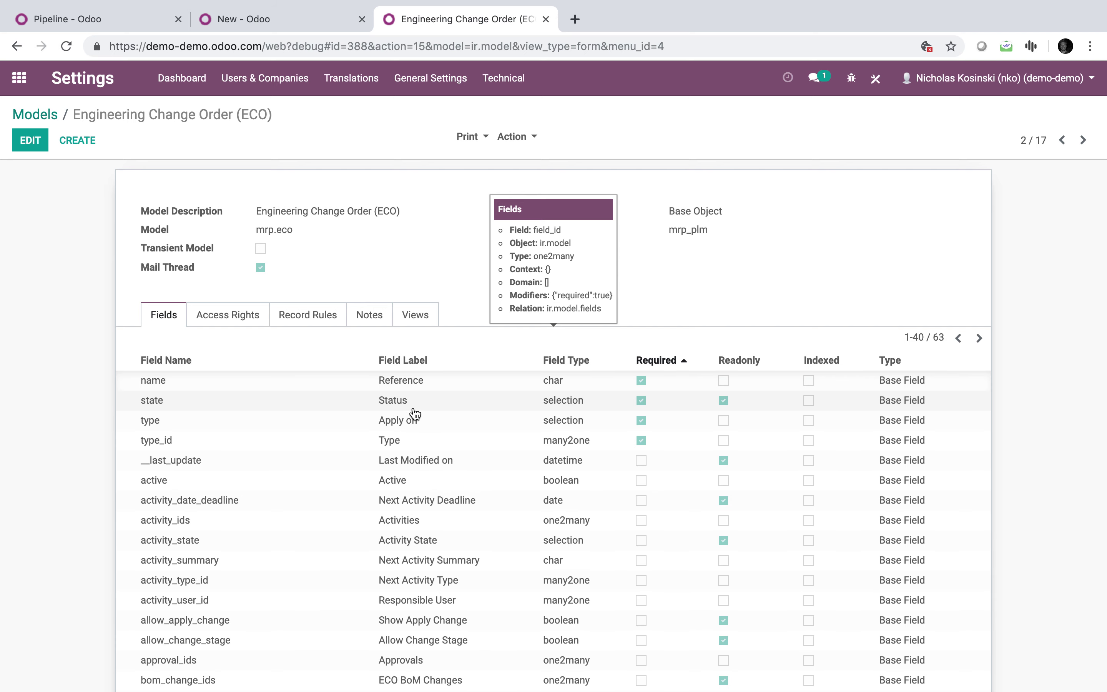
{"action": "left_click", "coordinate": [235, 28]}
Open PLM in the first tab and start a new Engineering Change Order.
{"action": "left_click", "coordinate": [149, 22]}
{"action": "left_click", "coordinate": [19, 79]}
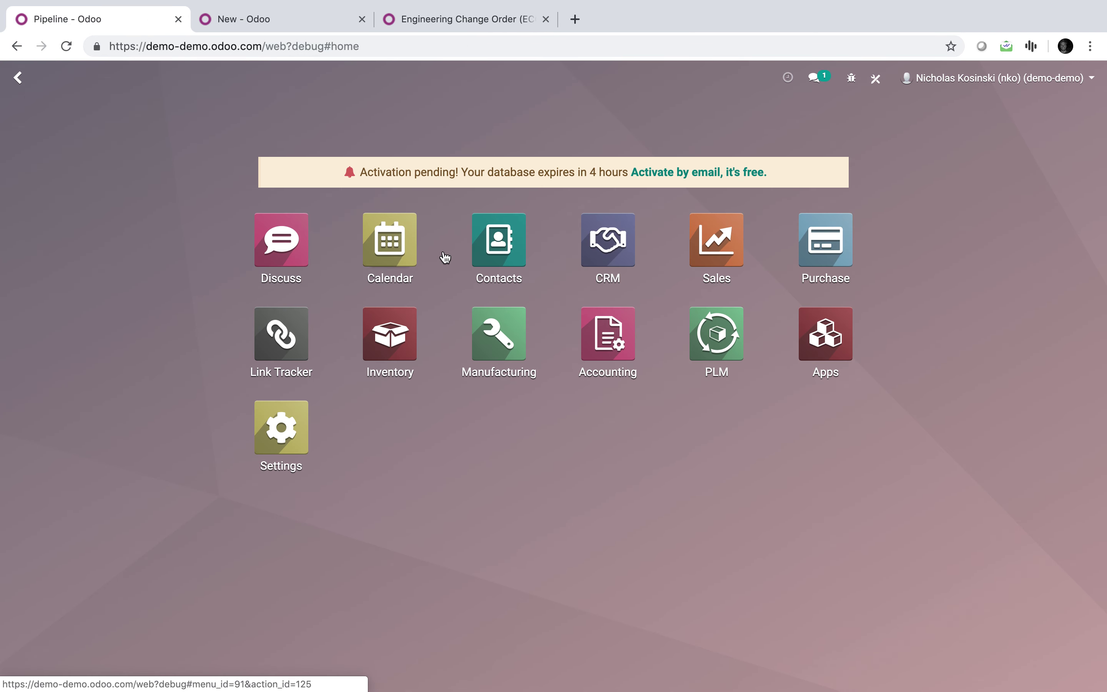
{"action": "left_click", "coordinate": [705, 315]}
{"action": "left_click", "coordinate": [143, 229]}
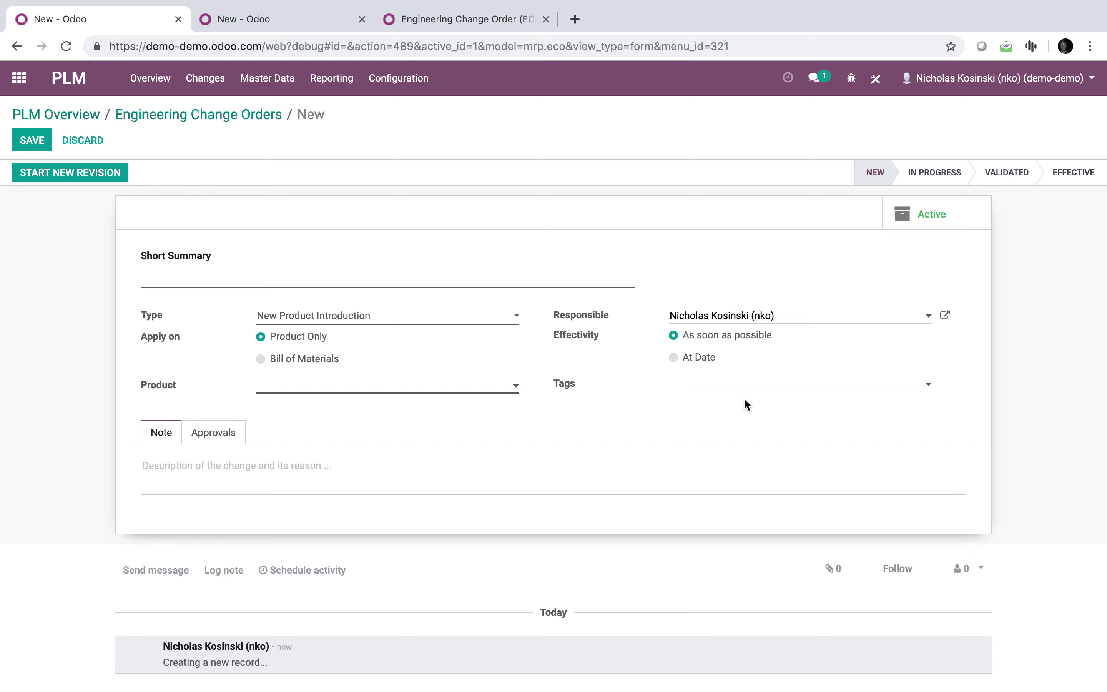
{"action": "left_click", "coordinate": [437, 26]}
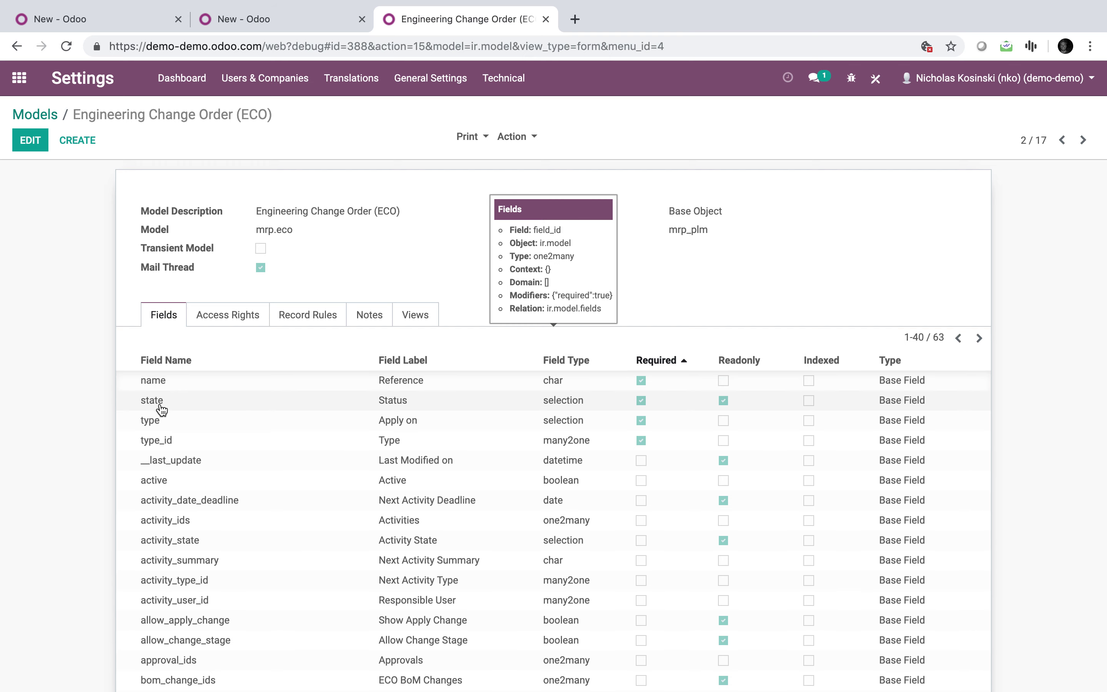
{"action": "left_click", "coordinate": [264, 25]}
Open Edit View: Form from the Debug menu and check the ECO model's fields.
{"action": "left_click", "coordinate": [859, 89]}
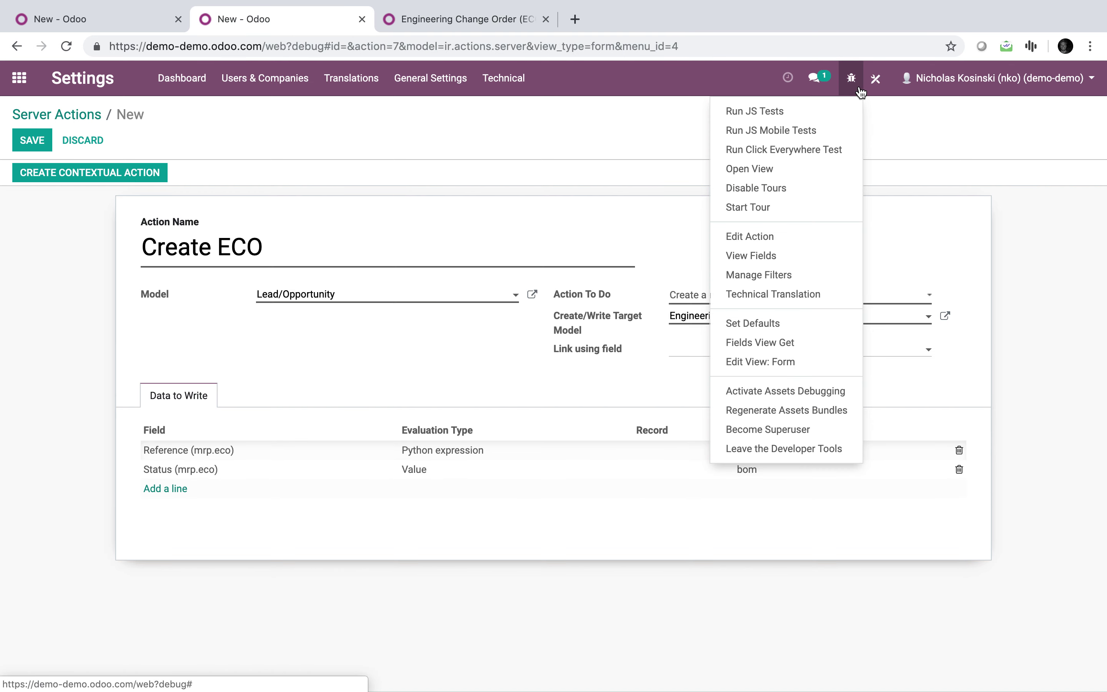
{"action": "left_click", "coordinate": [768, 358]}
{"action": "left_click", "coordinate": [458, 19]}
{"action": "left_click", "coordinate": [109, 27]}
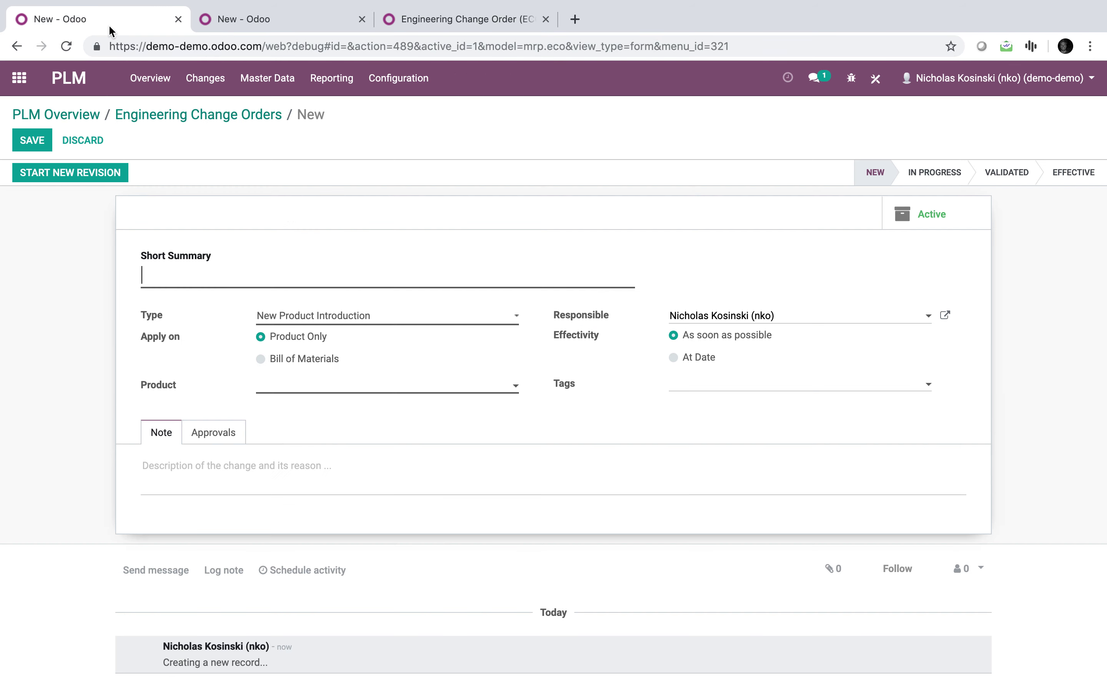
Add <field name="state"/> to the ECO form view architecture and save it.
{"action": "left_click", "coordinate": [851, 78]}
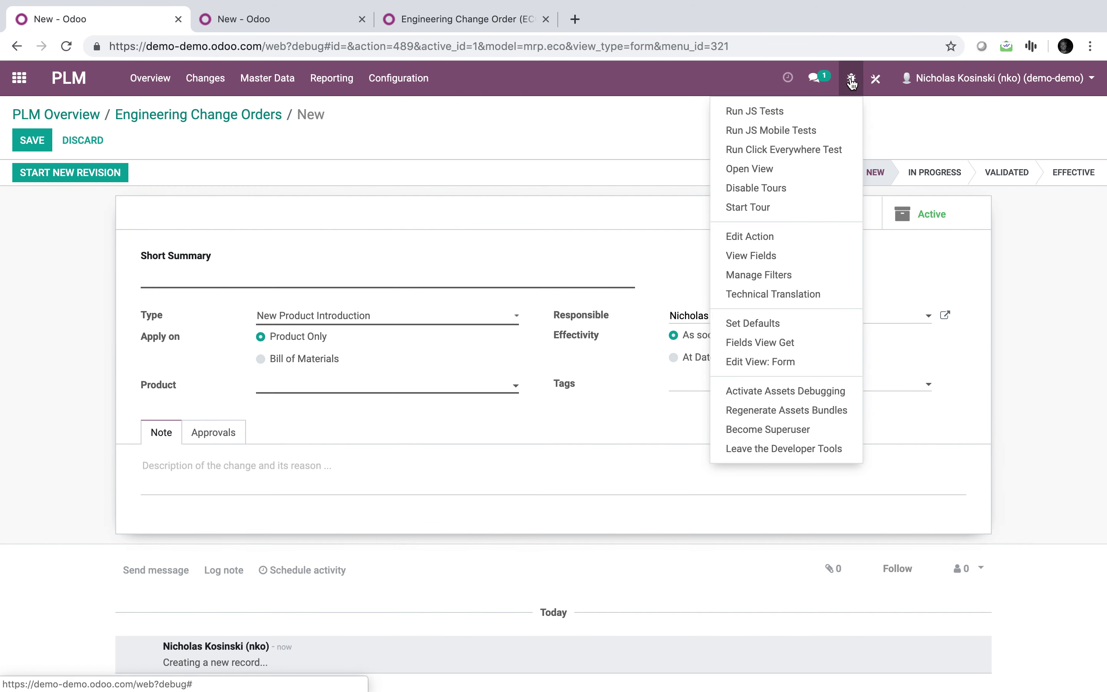
{"action": "left_click", "coordinate": [761, 360]}
{"action": "scroll", "coordinate": [337, 511], "scroll_direction": "down", "scroll_amount": 3}
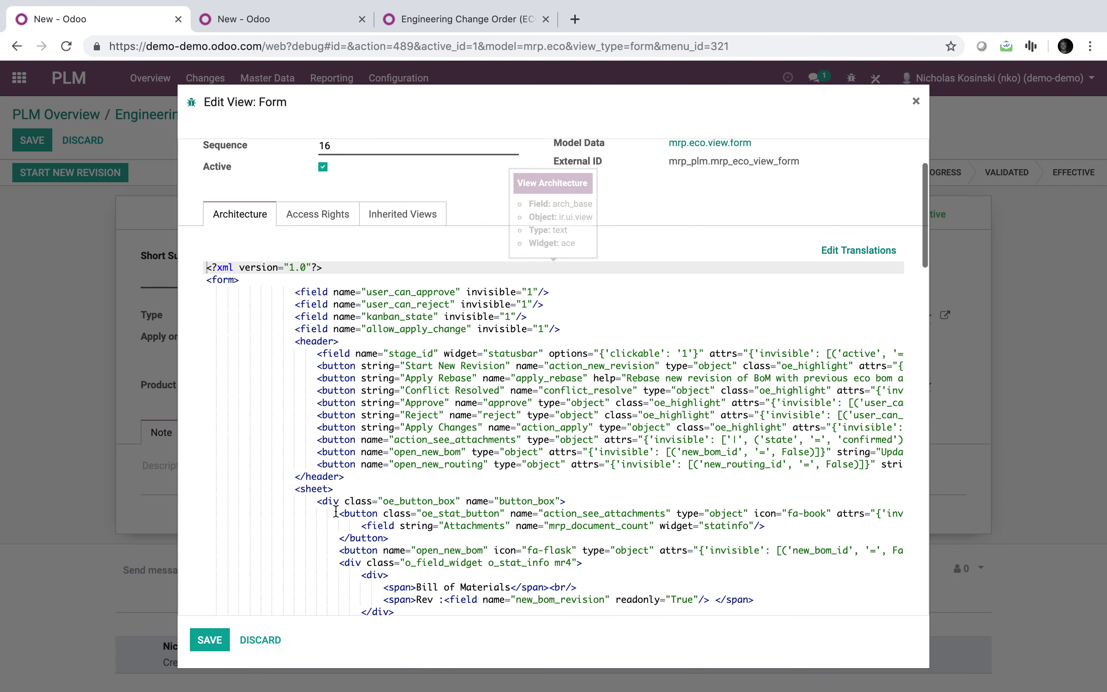
{"action": "scroll", "coordinate": [336, 511], "scroll_direction": "down", "scroll_amount": 10}
{"action": "type", "text": "<field name=\"state\"/>"}
{"action": "left_click", "coordinate": [209, 639]}
{"action": "key", "text": "super+r"}
{"action": "mouse_move", "coordinate": [154, 405]}
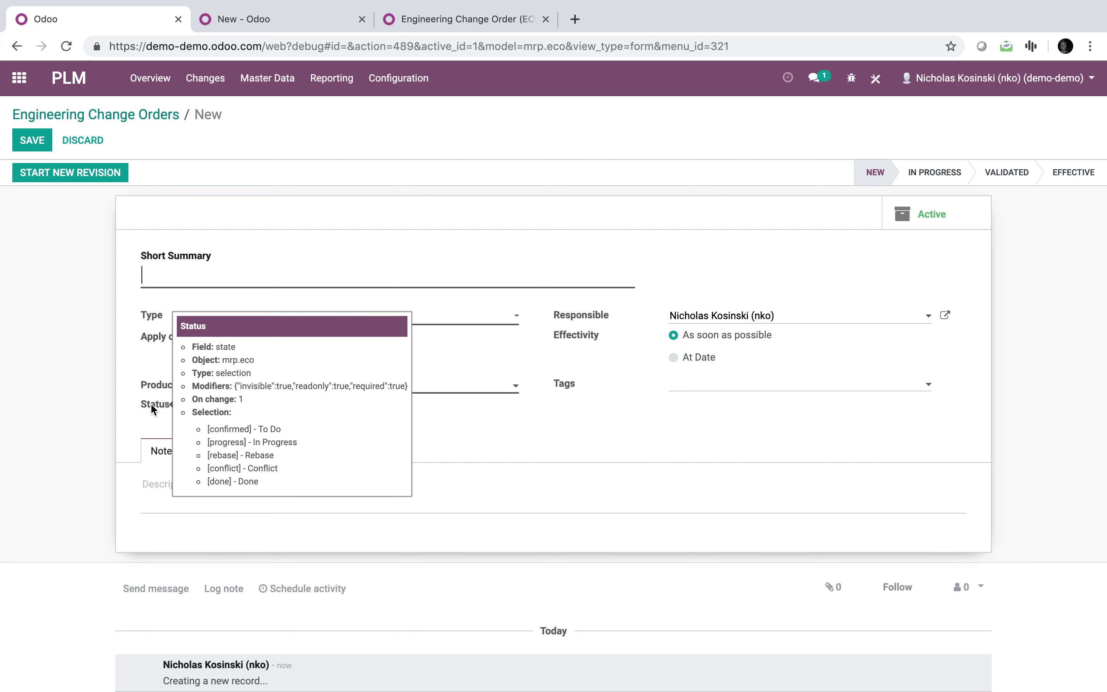
Update the Status line's value in the Create ECO action so it is set to confirmed.
{"action": "left_click", "coordinate": [296, 33]}
{"action": "left_click", "coordinate": [783, 470]}
{"action": "type", "text": "to do"}
{"action": "left_click", "coordinate": [734, 539]}
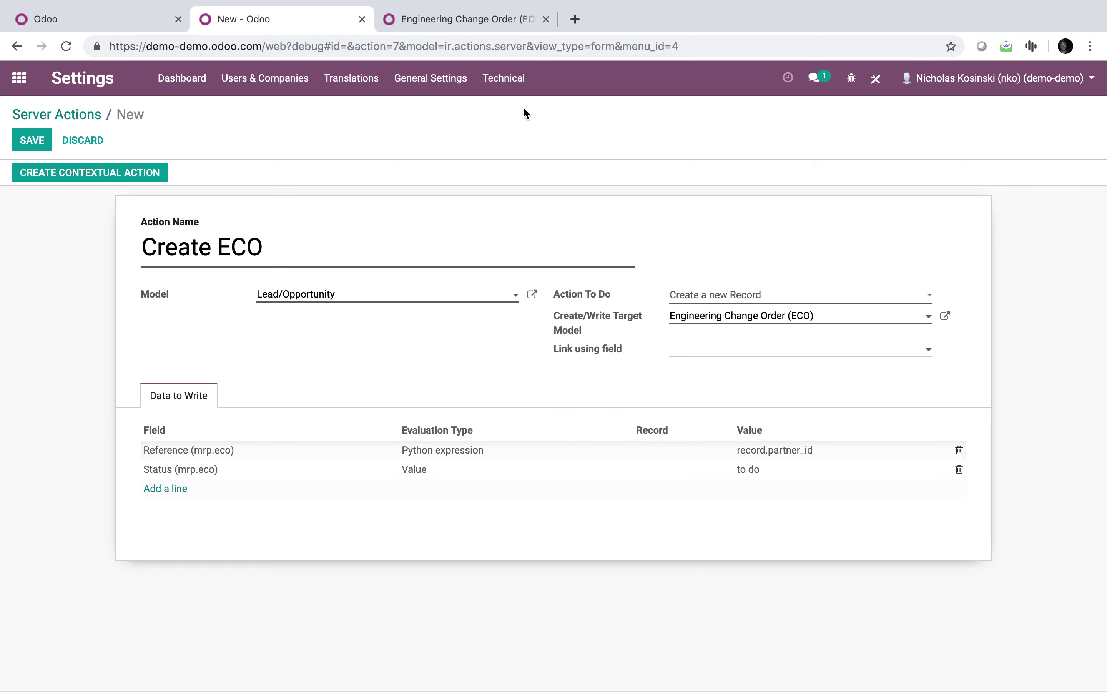
Compare the ECO model's fields with a new ECO form and check its Type choices, keeping New Product Introduction.
{"action": "left_click", "coordinate": [462, 25]}
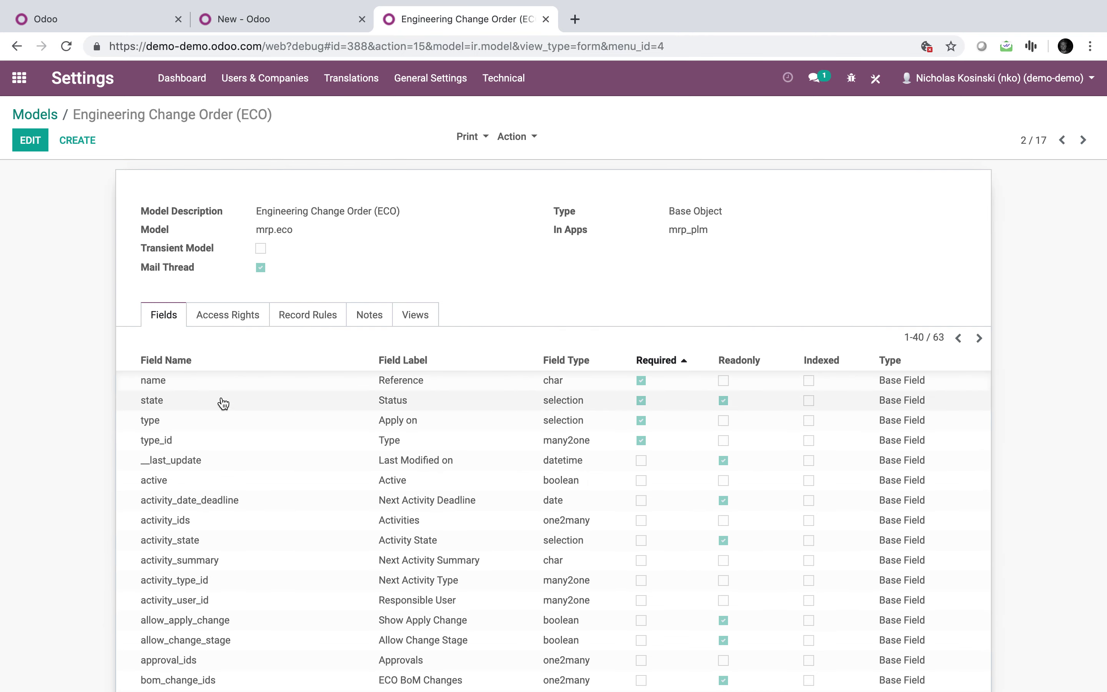
{"action": "left_click", "coordinate": [129, 20]}
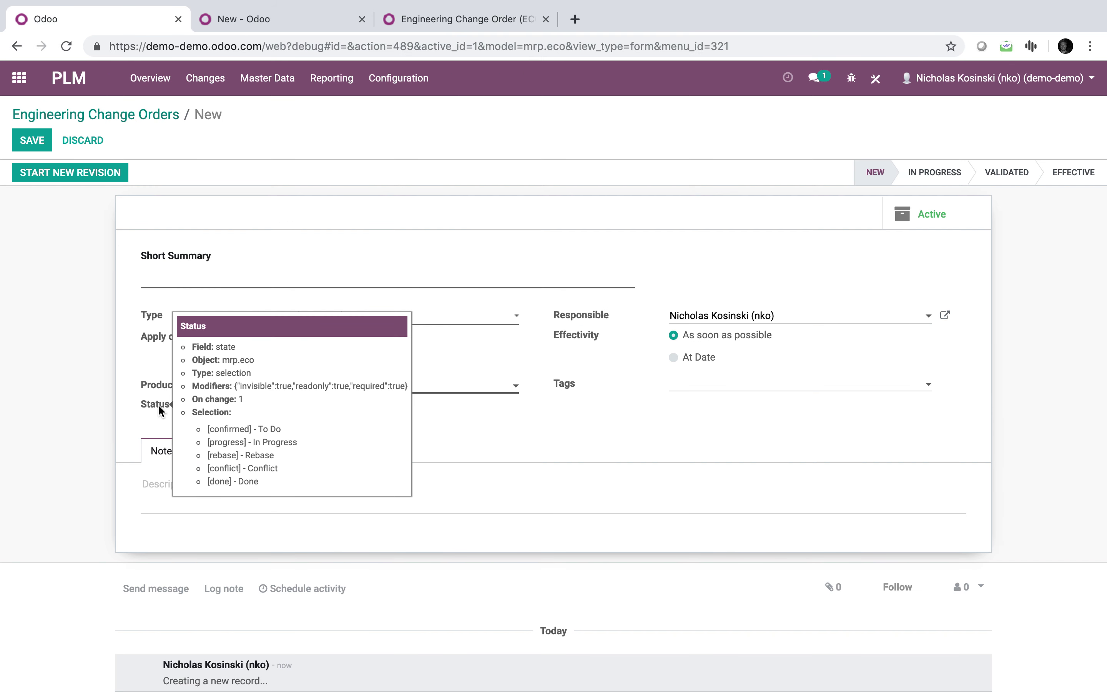
{"action": "left_click", "coordinate": [413, 21]}
{"action": "left_click", "coordinate": [331, 20]}
{"action": "left_click", "coordinate": [457, 19]}
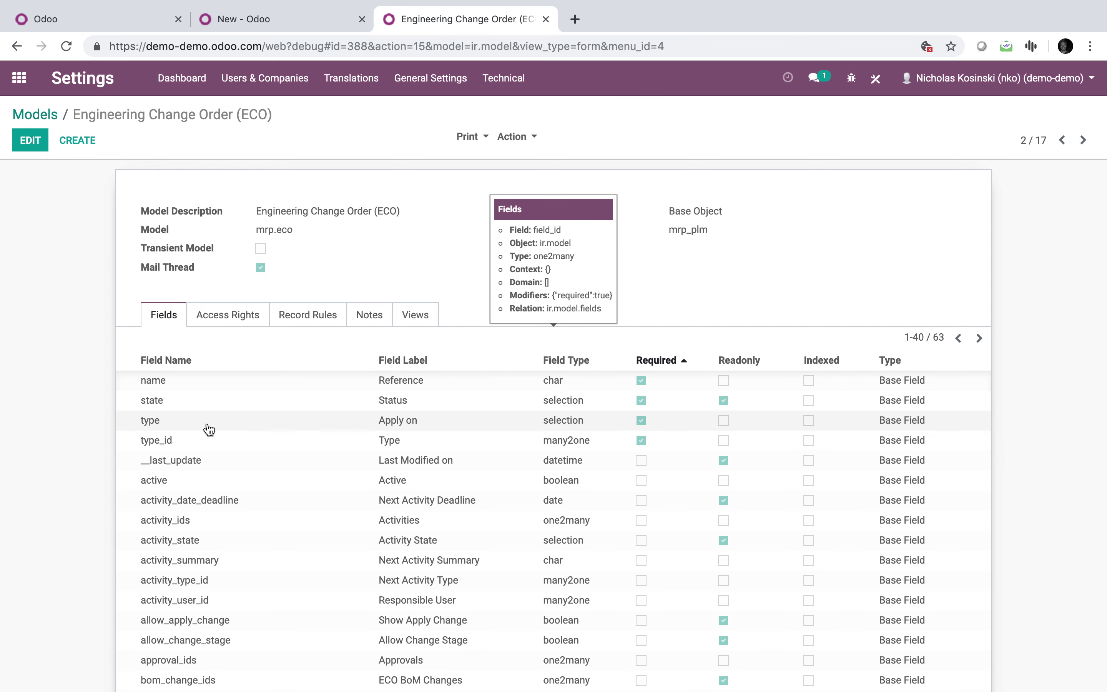
{"action": "left_click", "coordinate": [248, 27]}
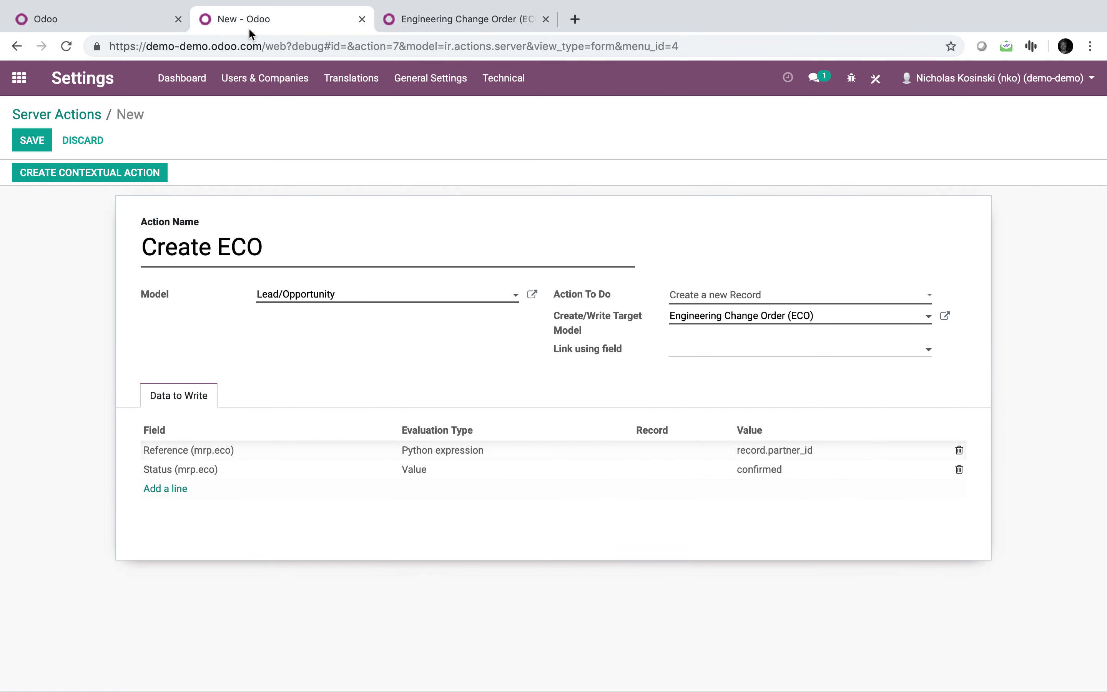
{"action": "left_click", "coordinate": [168, 27]}
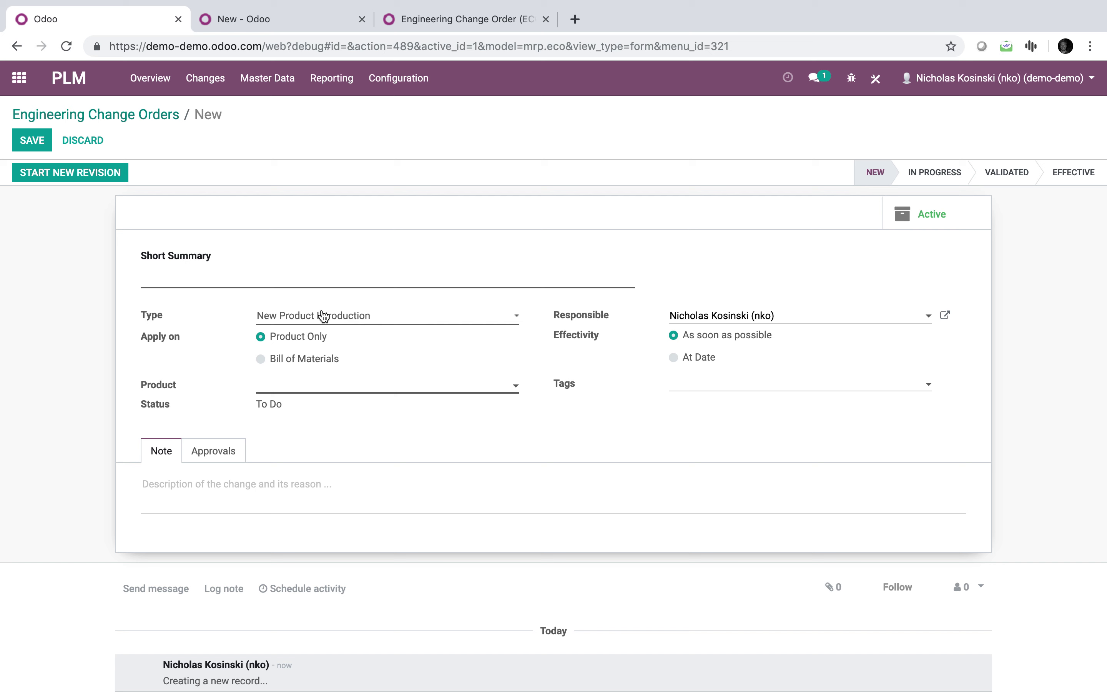
{"action": "left_click", "coordinate": [342, 320]}
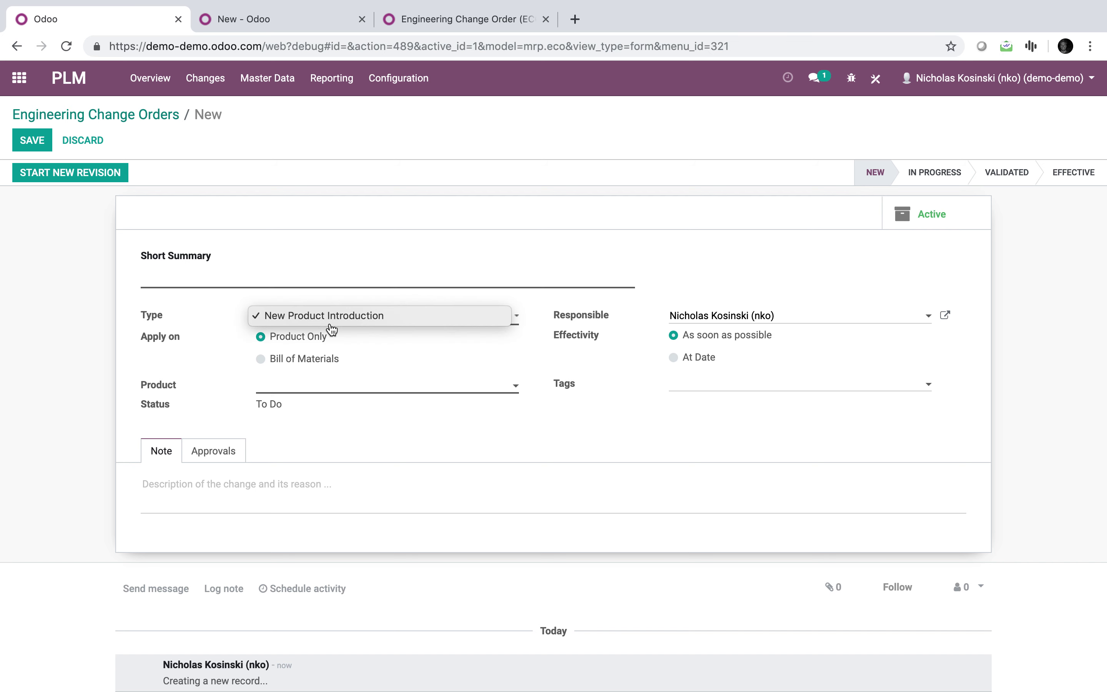
{"action": "left_click", "coordinate": [342, 323]}
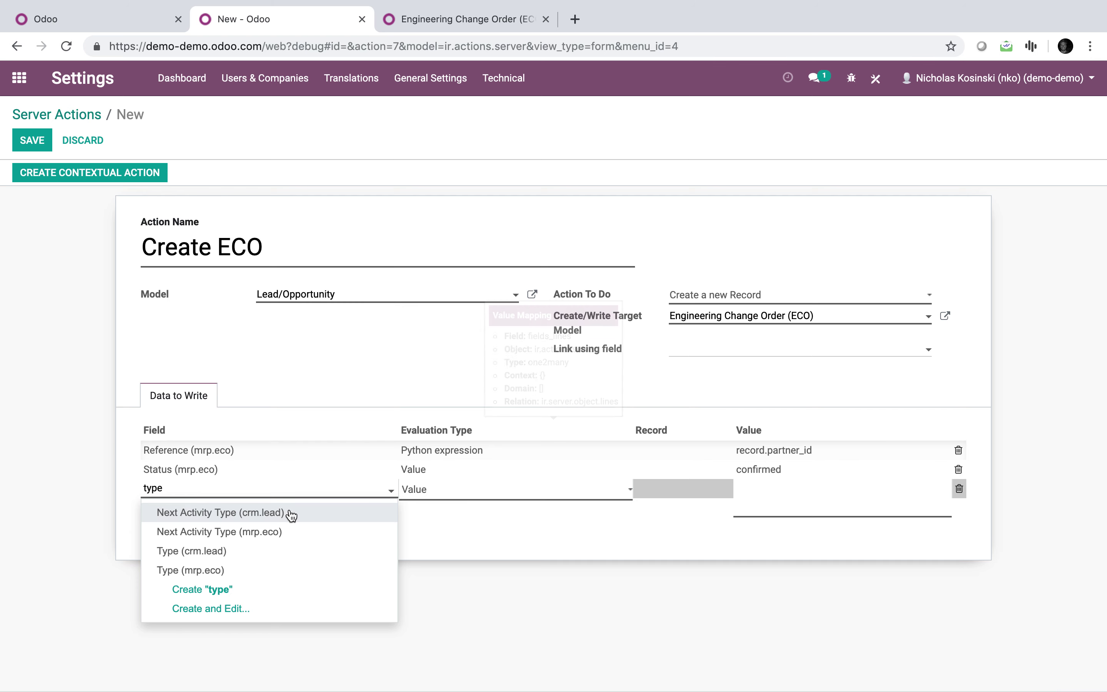
Set the Type (mrp.eco) line to a Reference evaluation with the record New Product Introduction.
{"action": "left_click", "coordinate": [287, 569]}
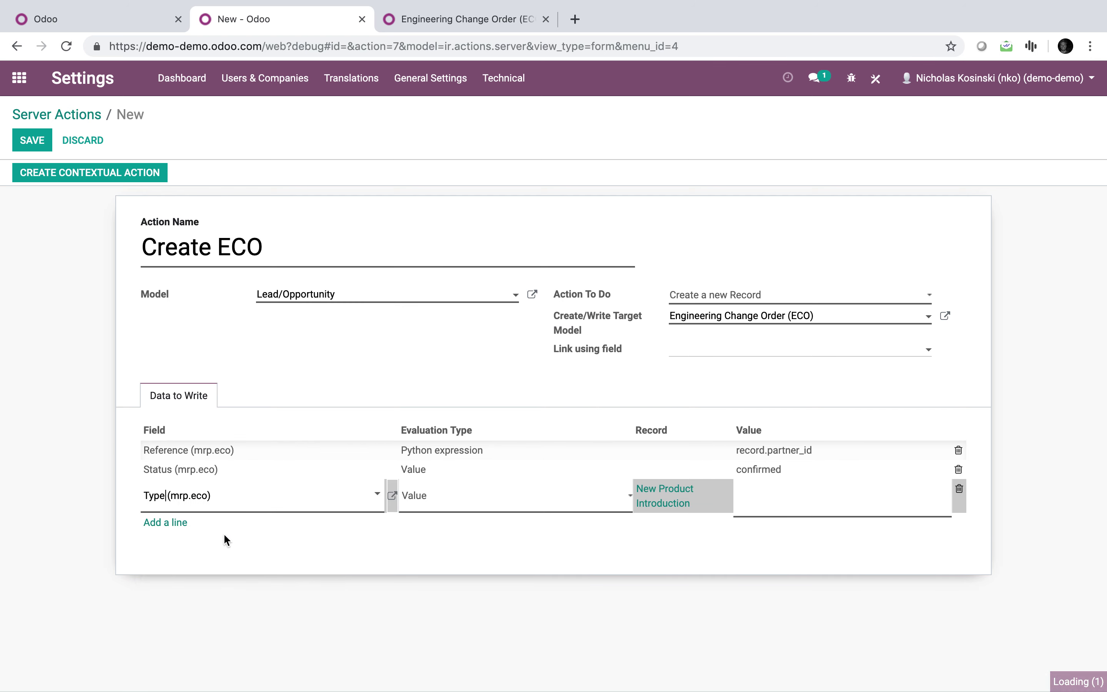
{"action": "left_click", "coordinate": [468, 509]}
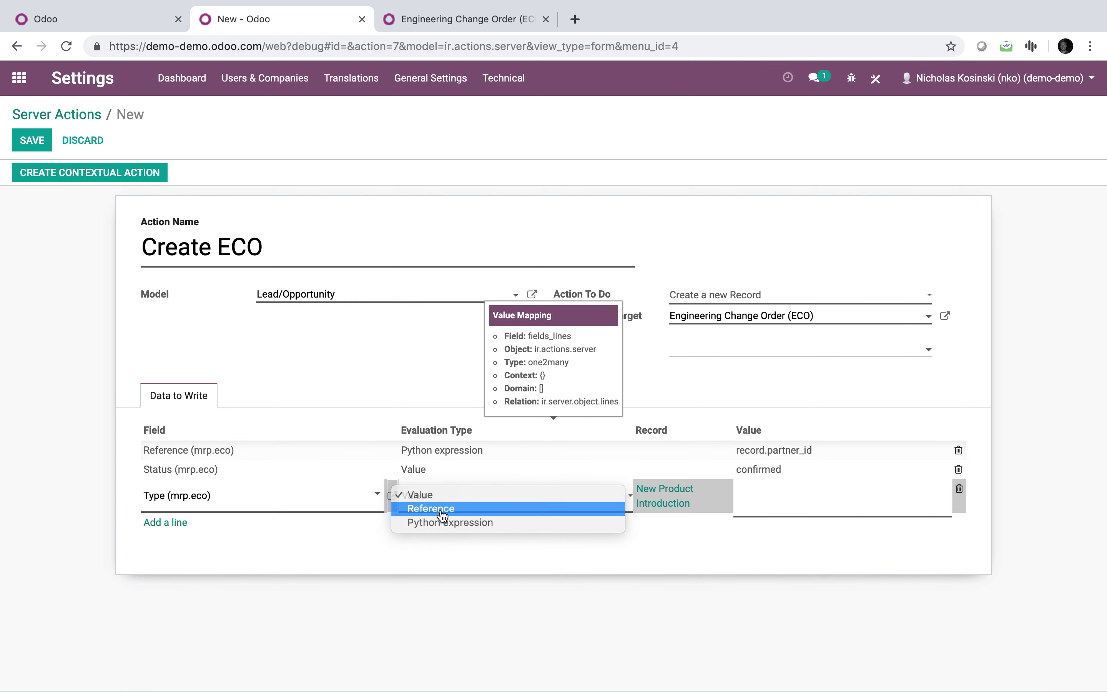
{"action": "left_click", "coordinate": [469, 509]}
{"action": "left_click", "coordinate": [689, 488]}
{"action": "left_click", "coordinate": [683, 510]}
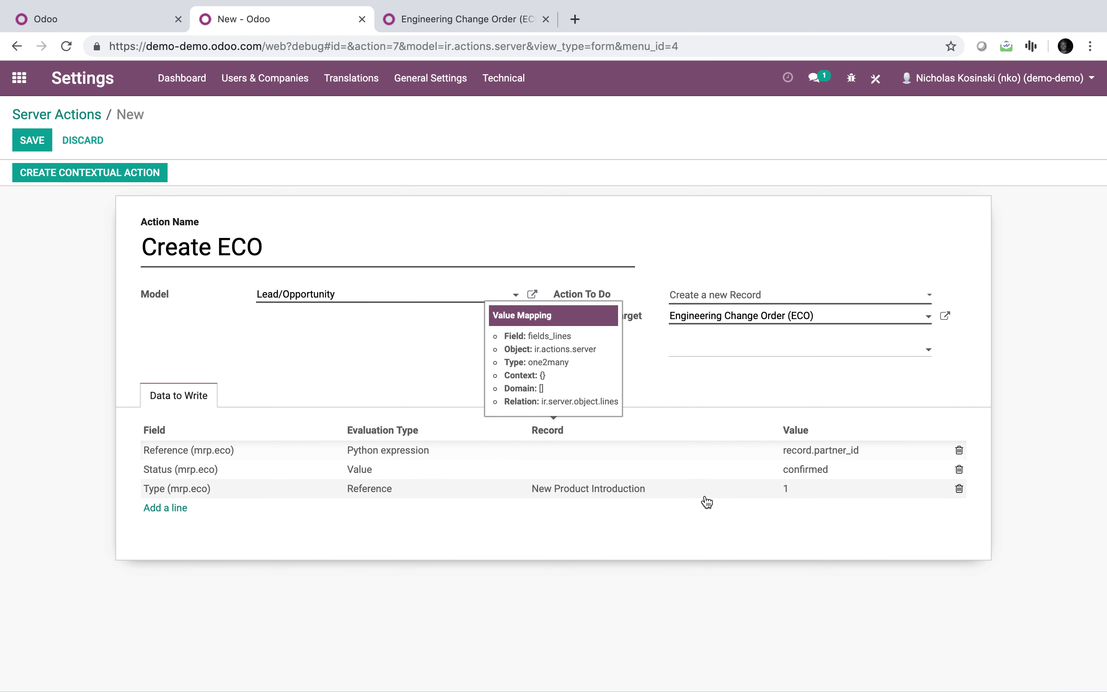
{"action": "left_click", "coordinate": [450, 19]}
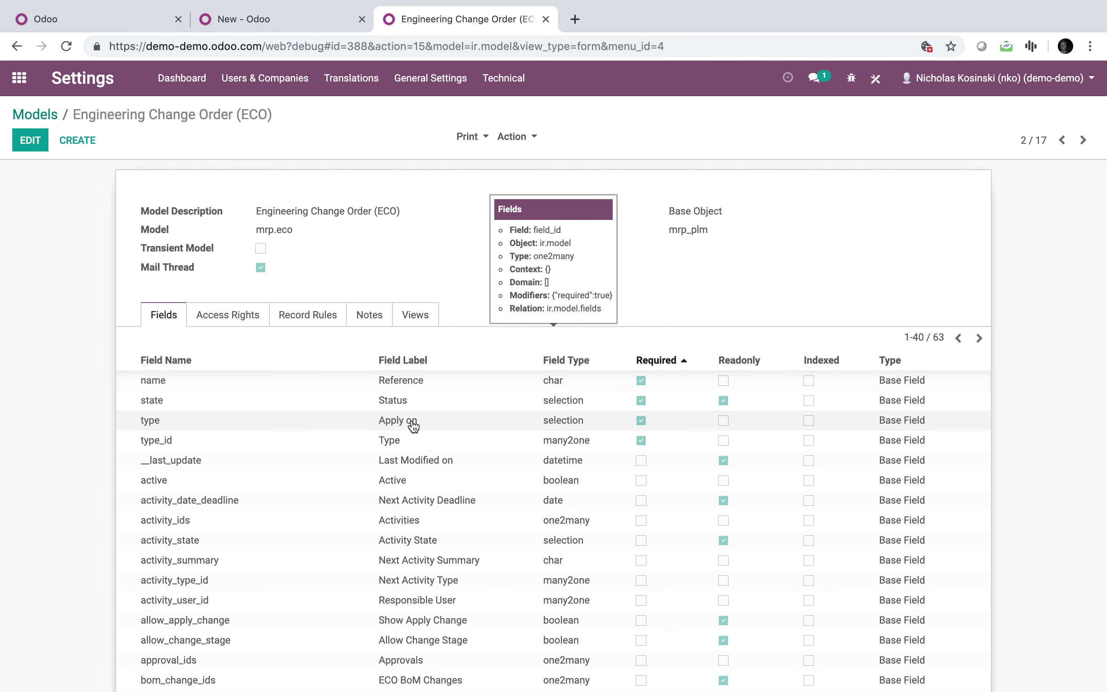
{"action": "left_click", "coordinate": [236, 25]}
Add an Apply on (mrp.eco) Data to Write line, checking the ECO form's Apply on field.
{"action": "left_click", "coordinate": [164, 509]}
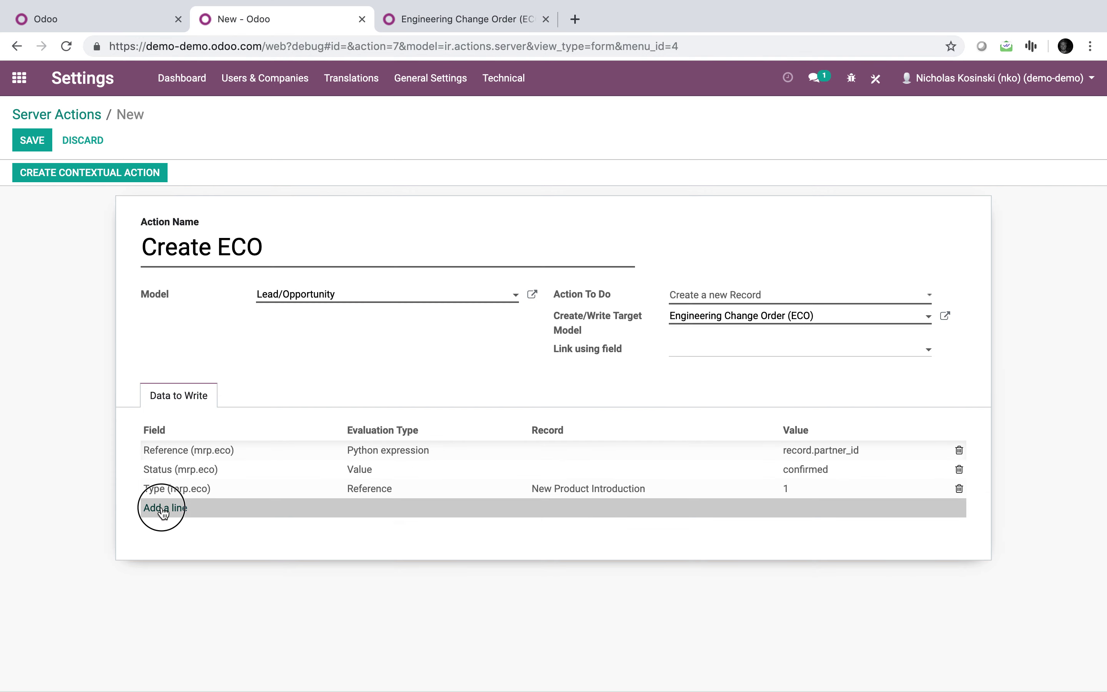
{"action": "type", "text": "apply"}
{"action": "key", "text": "Down"}
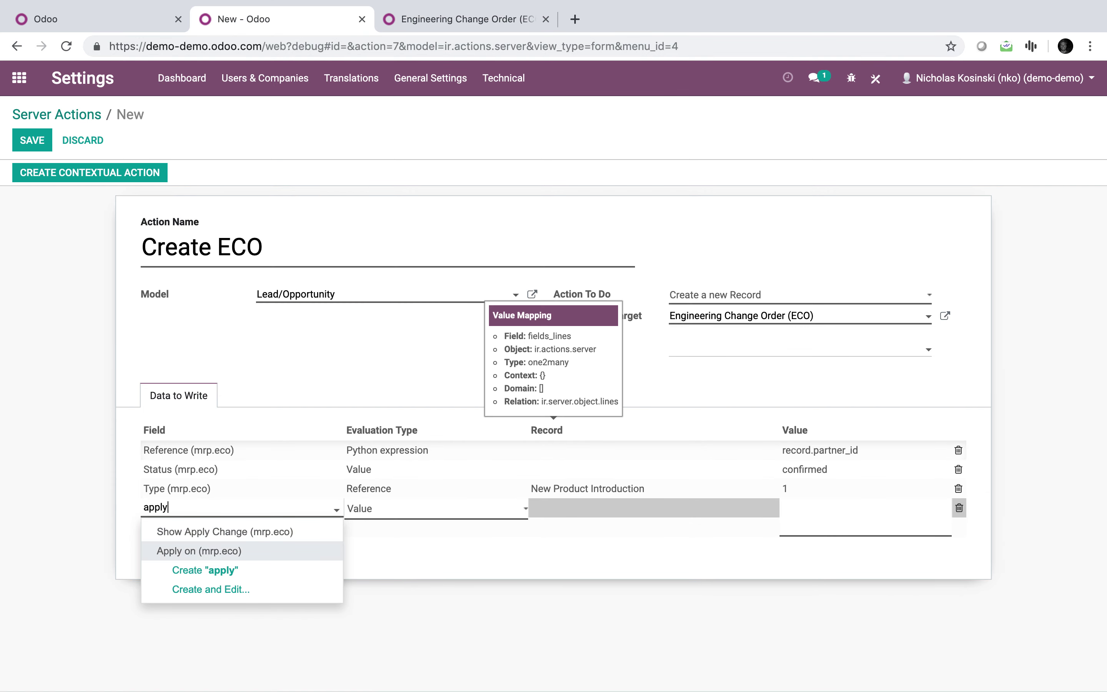
{"action": "key", "text": "Return"}
{"action": "left_click", "coordinate": [363, 561]}
{"action": "left_click", "coordinate": [380, 188]}
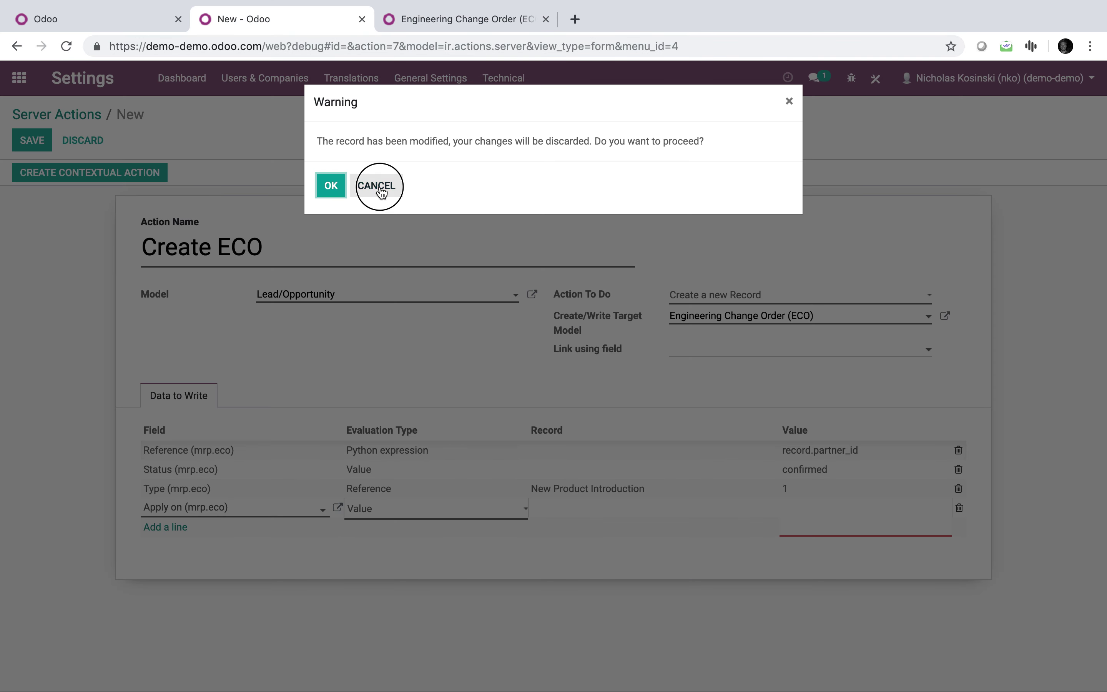
{"action": "left_click", "coordinate": [92, 19]}
{"action": "mouse_move", "coordinate": [159, 340]}
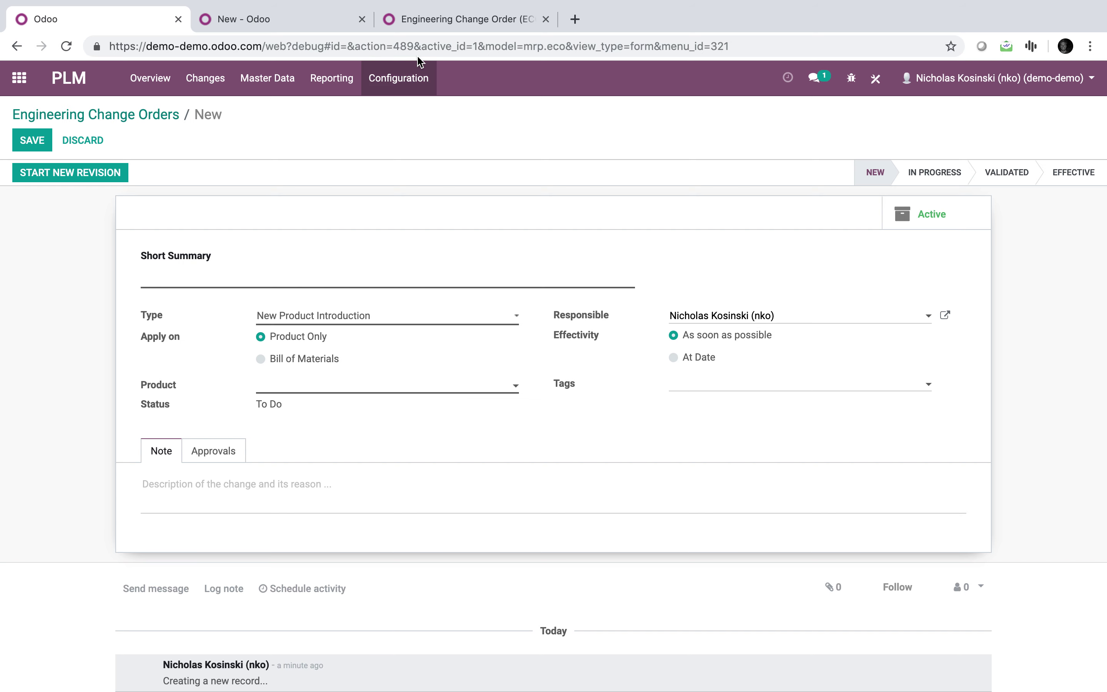
{"action": "left_click", "coordinate": [430, 21]}
{"action": "left_click", "coordinate": [309, 21]}
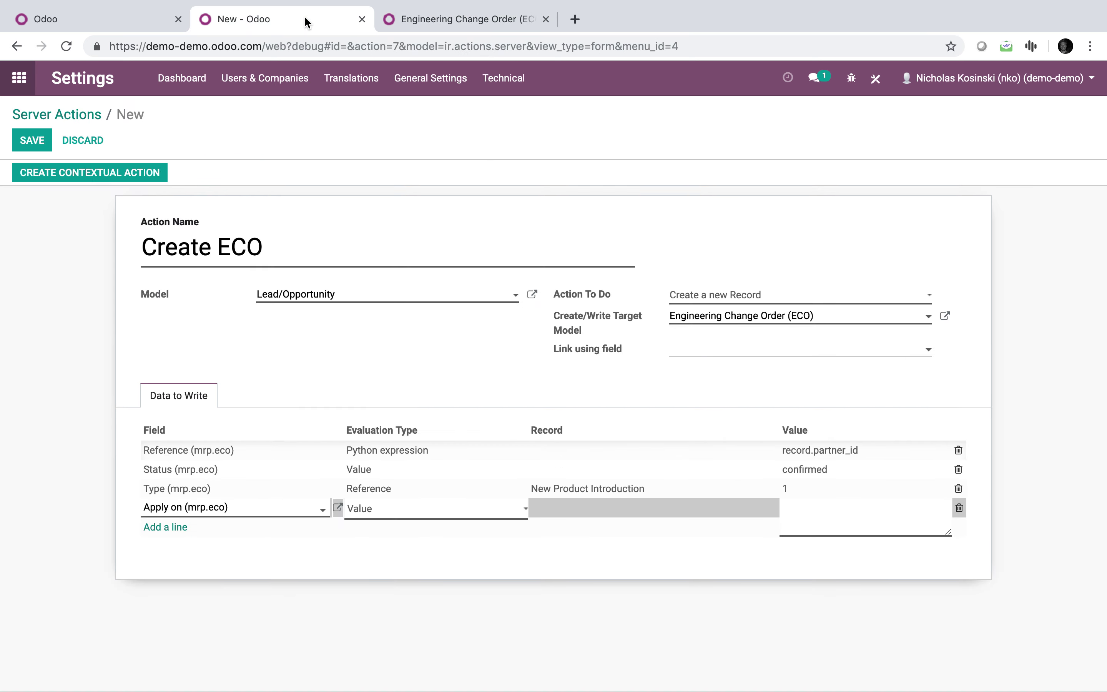
Give the Apply on line the value bom, then reset the test ECO form's Apply on to Product Only.
{"action": "left_click", "coordinate": [823, 524]}
{"action": "type", "text": "bom"}
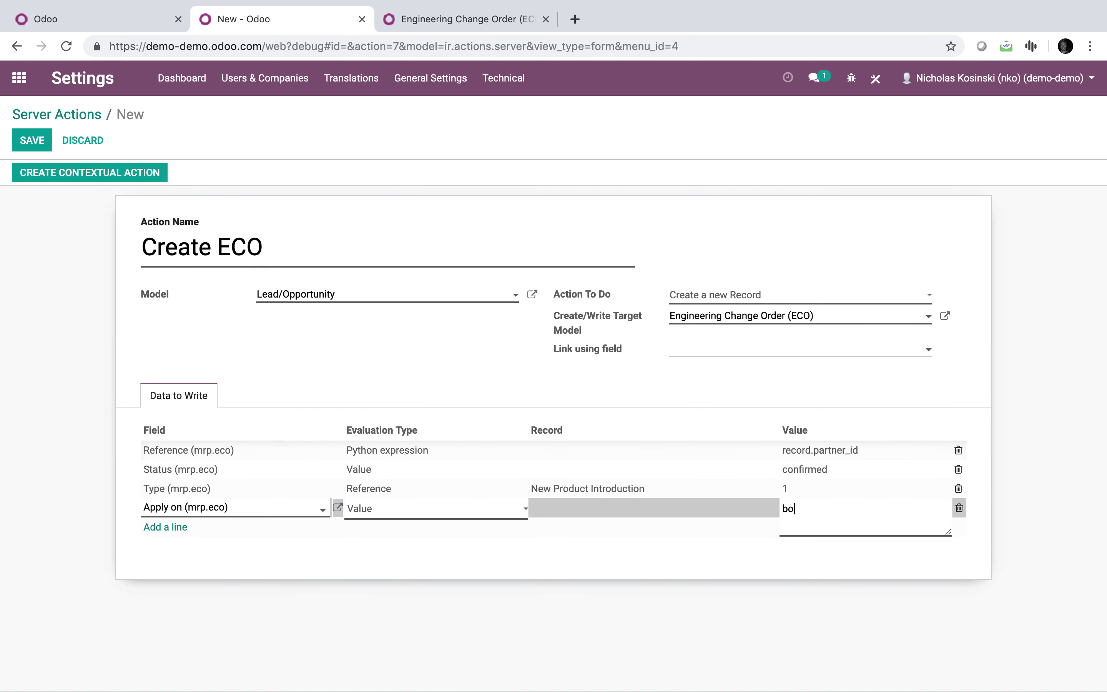
{"action": "left_click", "coordinate": [717, 569]}
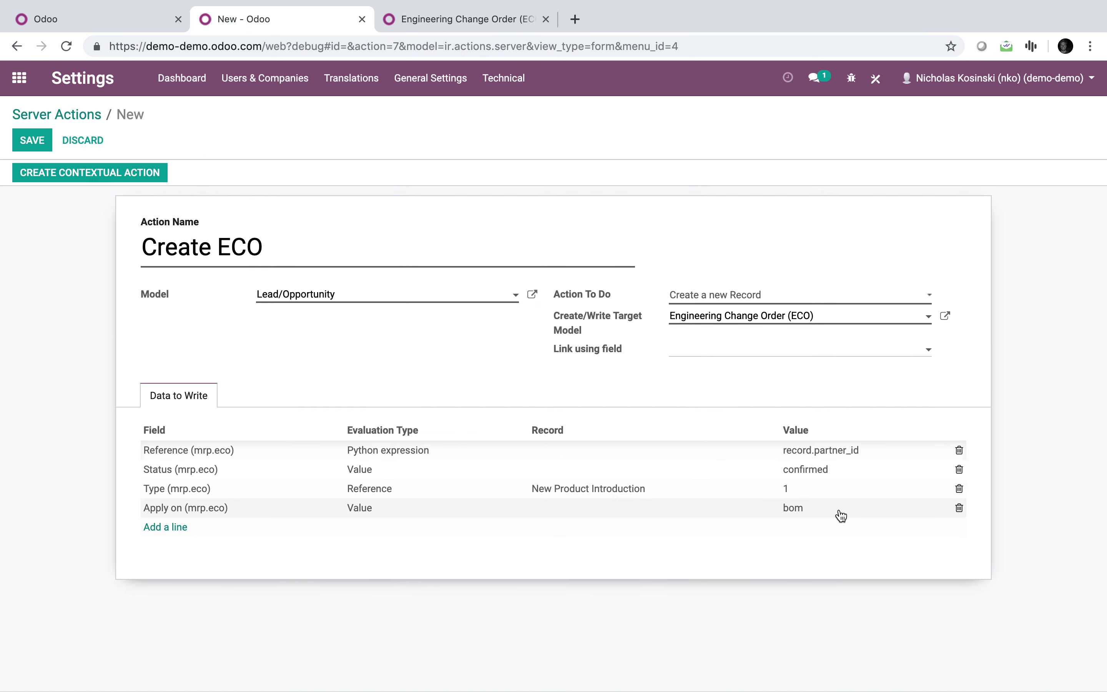
{"action": "left_click", "coordinate": [424, 28]}
{"action": "left_click", "coordinate": [120, 20]}
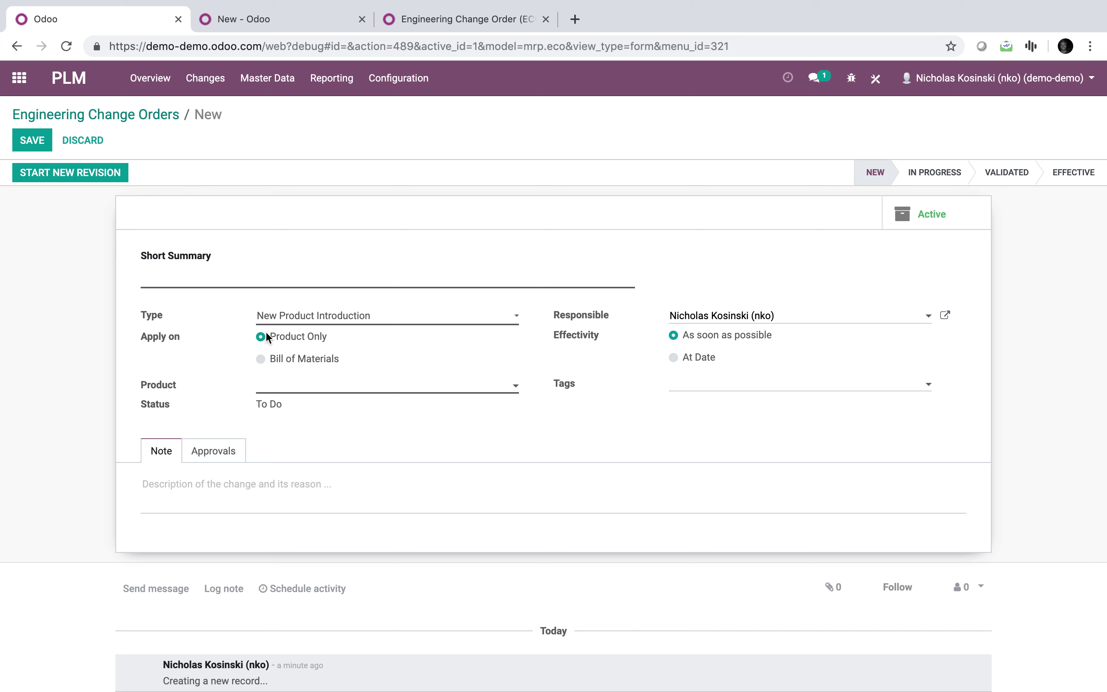
{"action": "left_click", "coordinate": [260, 360]}
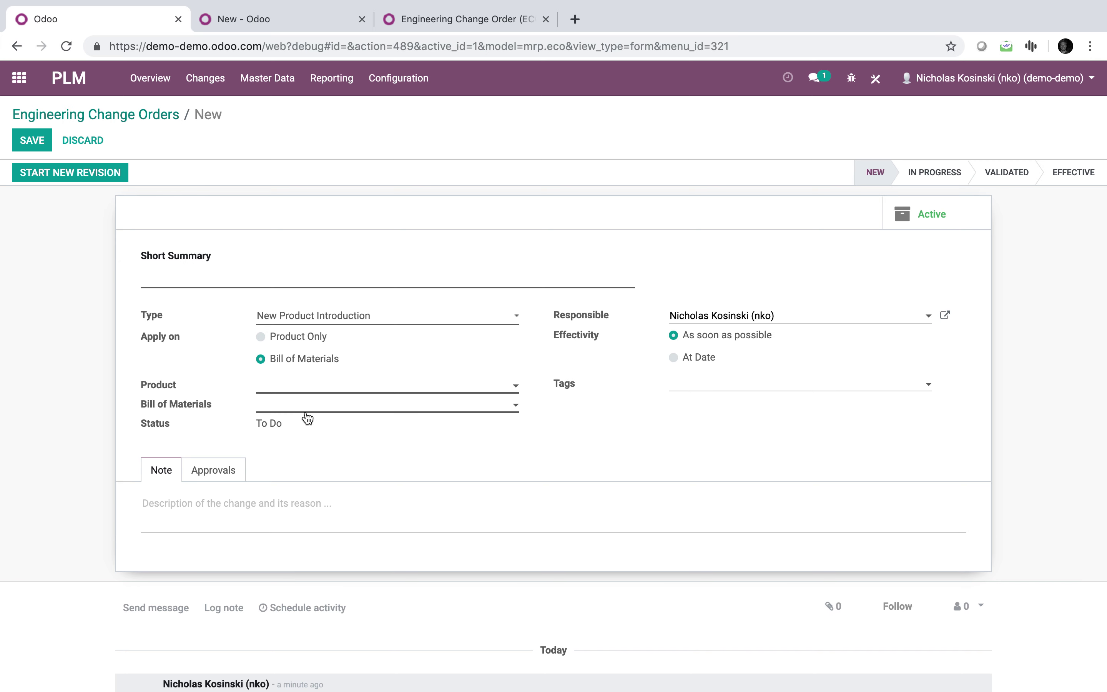
{"action": "left_click", "coordinate": [260, 337]}
{"action": "left_click", "coordinate": [289, 21]}
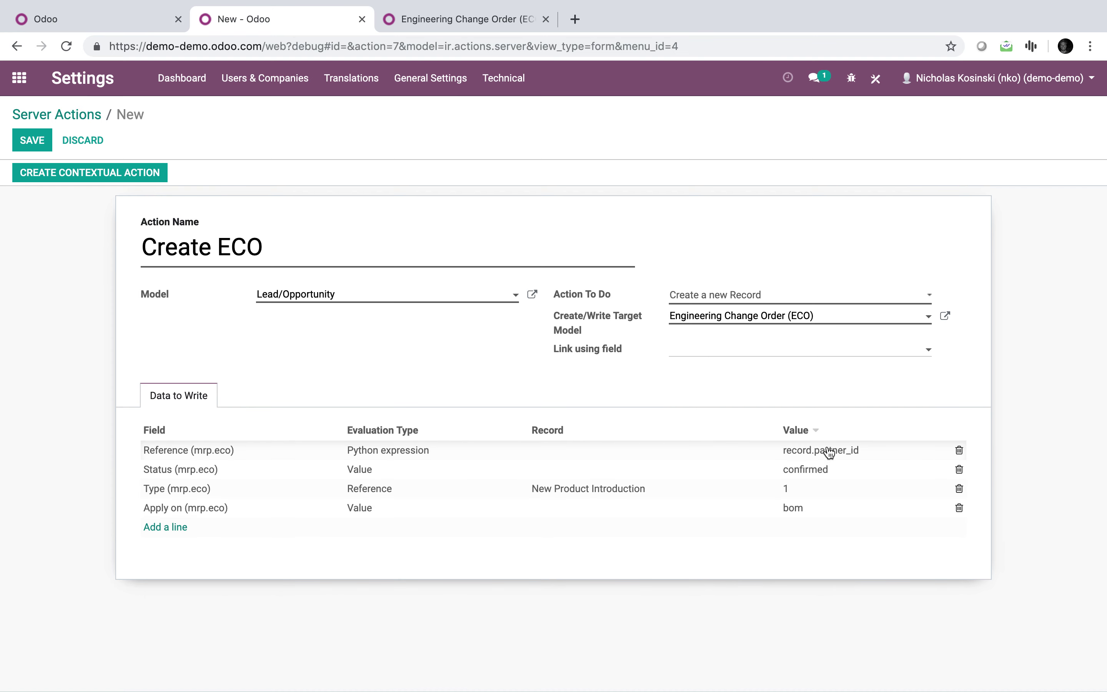
Save the Create ECO server action, noting its id 509, and discard the unsaved ECO form.
{"action": "left_click", "coordinate": [32, 139]}
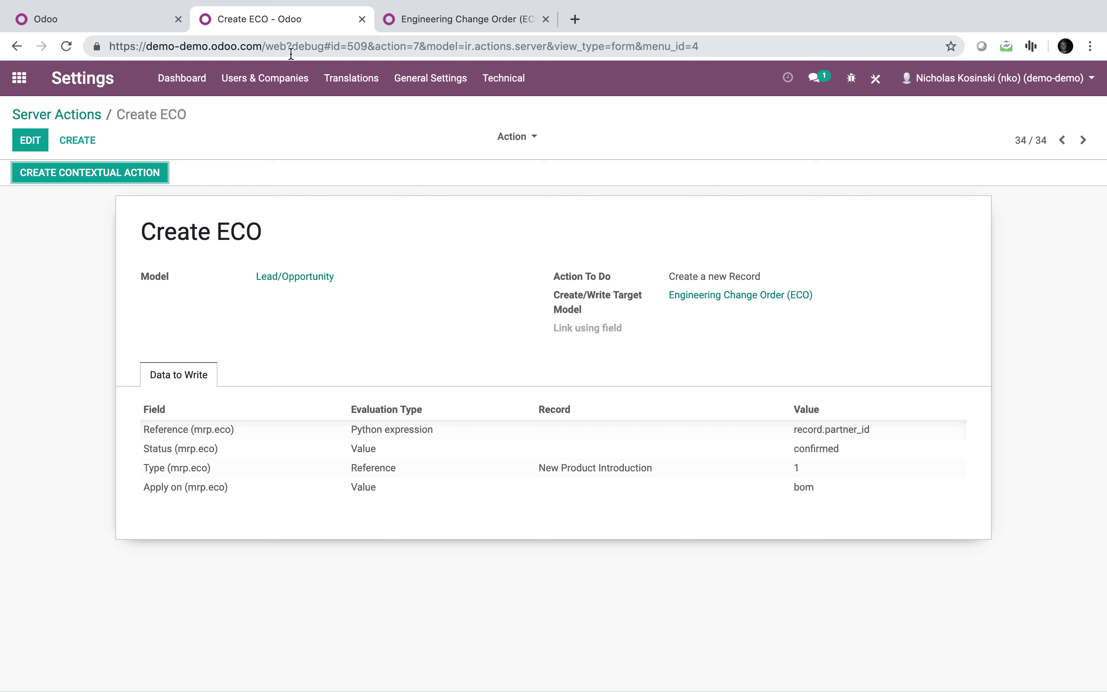
{"action": "left_click_drag", "start_coordinate": [330, 45], "coordinate": [370, 46]}
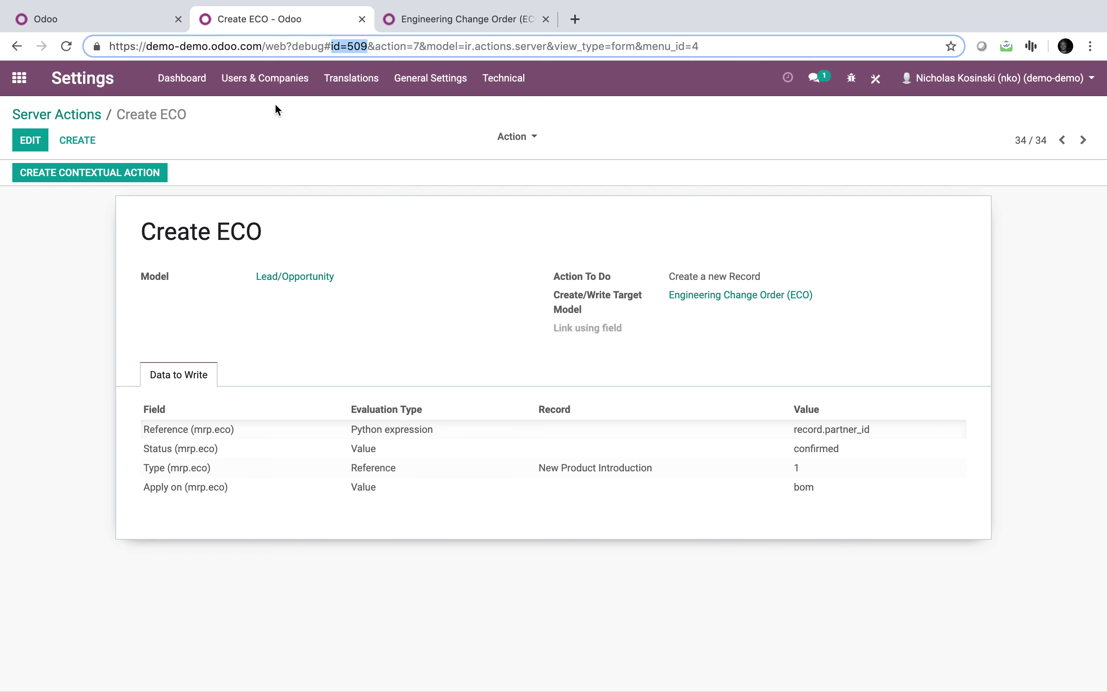
{"action": "left_click", "coordinate": [92, 21]}
{"action": "left_click", "coordinate": [16, 75]}
{"action": "left_click", "coordinate": [328, 194]}
Quick-create an opportunity named 'Test' in the New column of the CRM pipeline.
{"action": "left_click", "coordinate": [609, 158]}
{"action": "left_click", "coordinate": [38, 143]}
{"action": "type", "text": "Test"}
{"action": "key", "text": "Return"}
Add a header button 'Create Engineering Order' (type action, name 509) to the opportunity form view.
{"action": "left_click", "coordinate": [375, 334]}
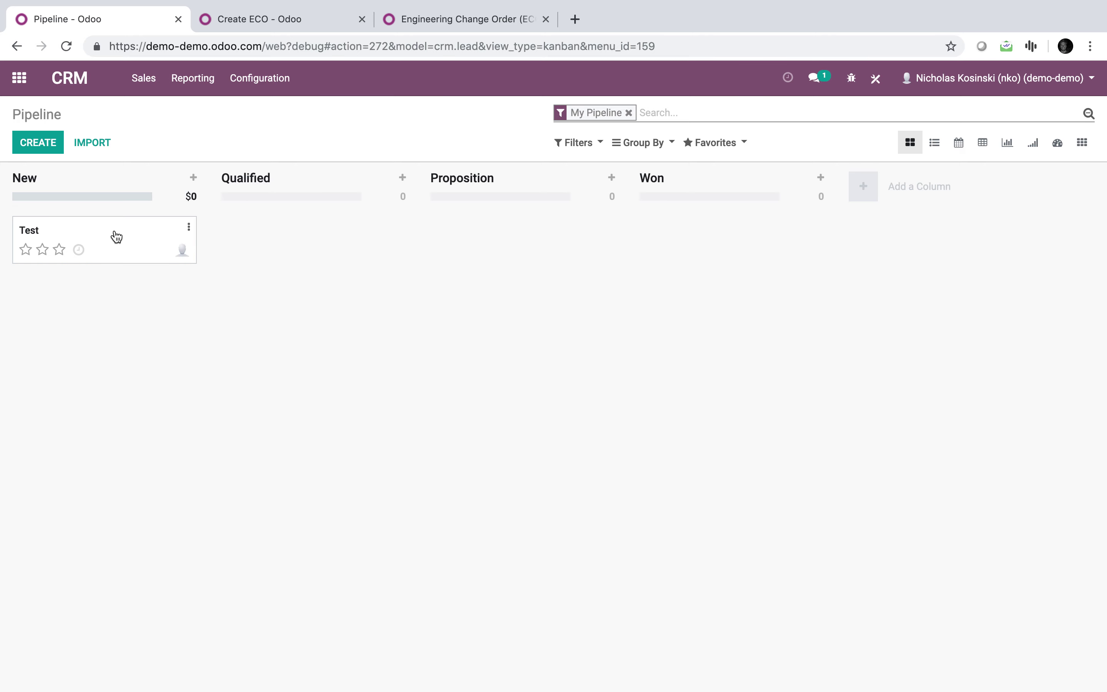
{"action": "left_click", "coordinate": [120, 239]}
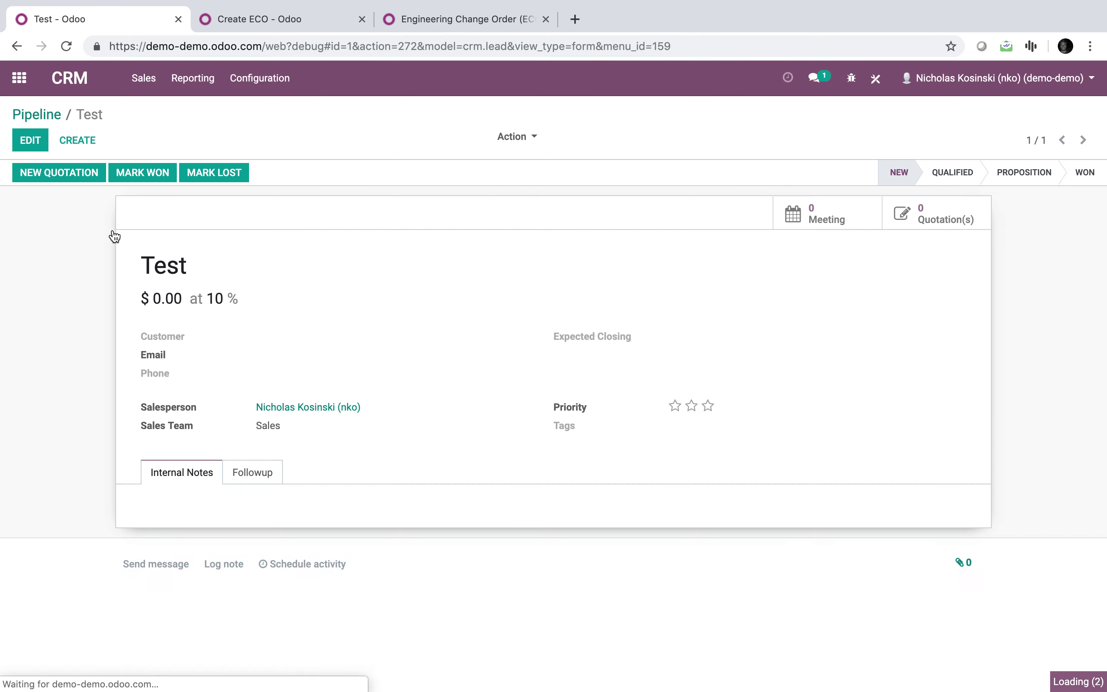
{"action": "left_click", "coordinate": [859, 84]}
{"action": "left_click", "coordinate": [770, 420]}
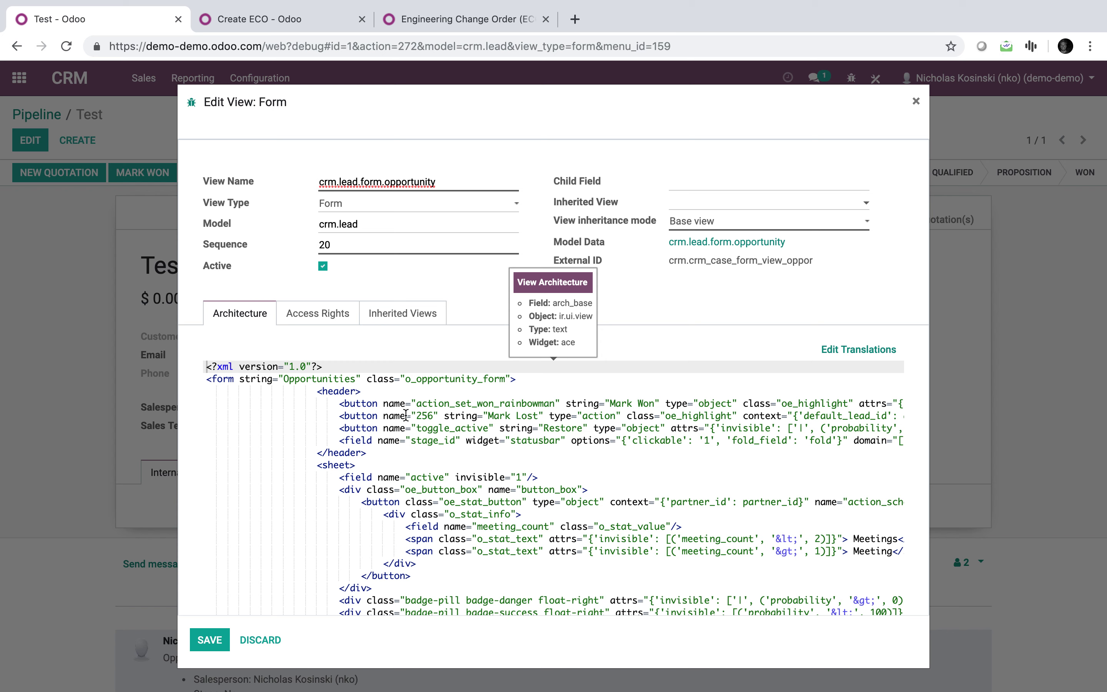
{"action": "left_click", "coordinate": [341, 428]}
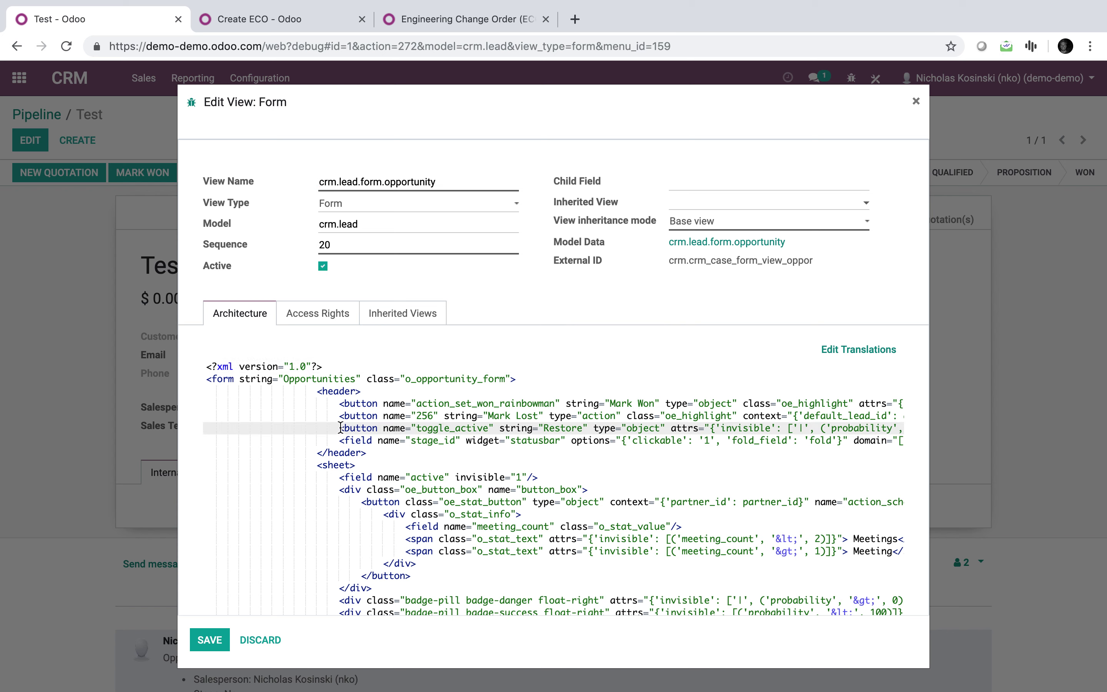
{"action": "key", "text": "Return"}
{"action": "key", "text": "Down"}
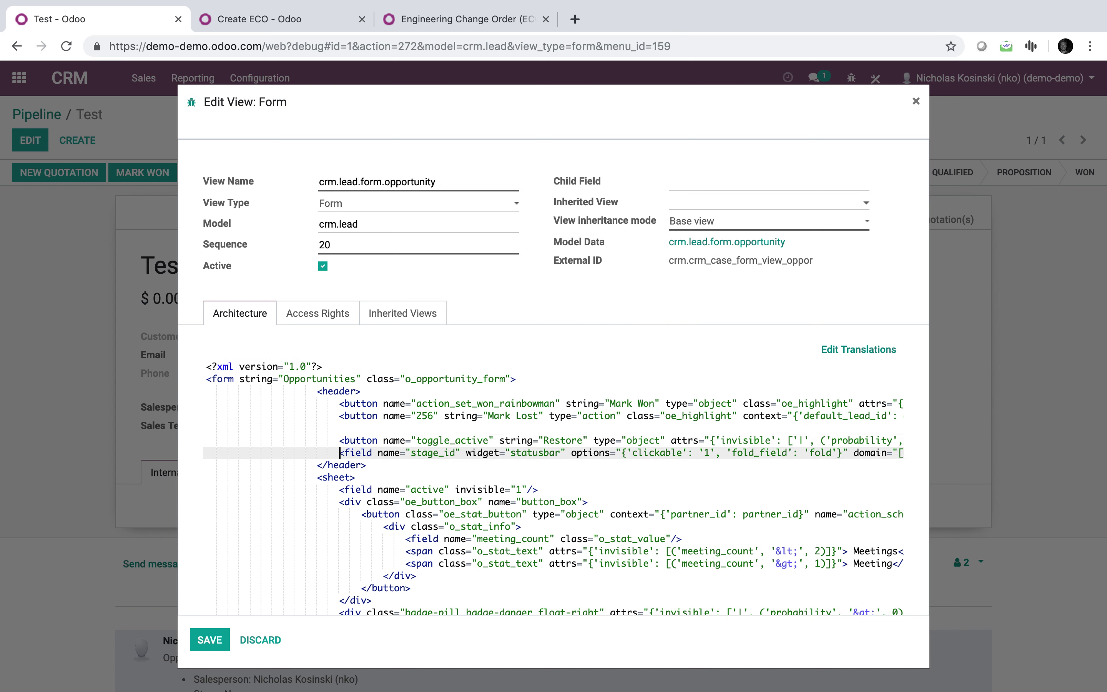
{"action": "key", "text": "Up"}
{"action": "key", "text": "Up"}
{"action": "type", "text": "<button name=\"509\" type=\"action\" string=\"Create Engineering Order\"/>"}
{"action": "left_click", "coordinate": [218, 642]}
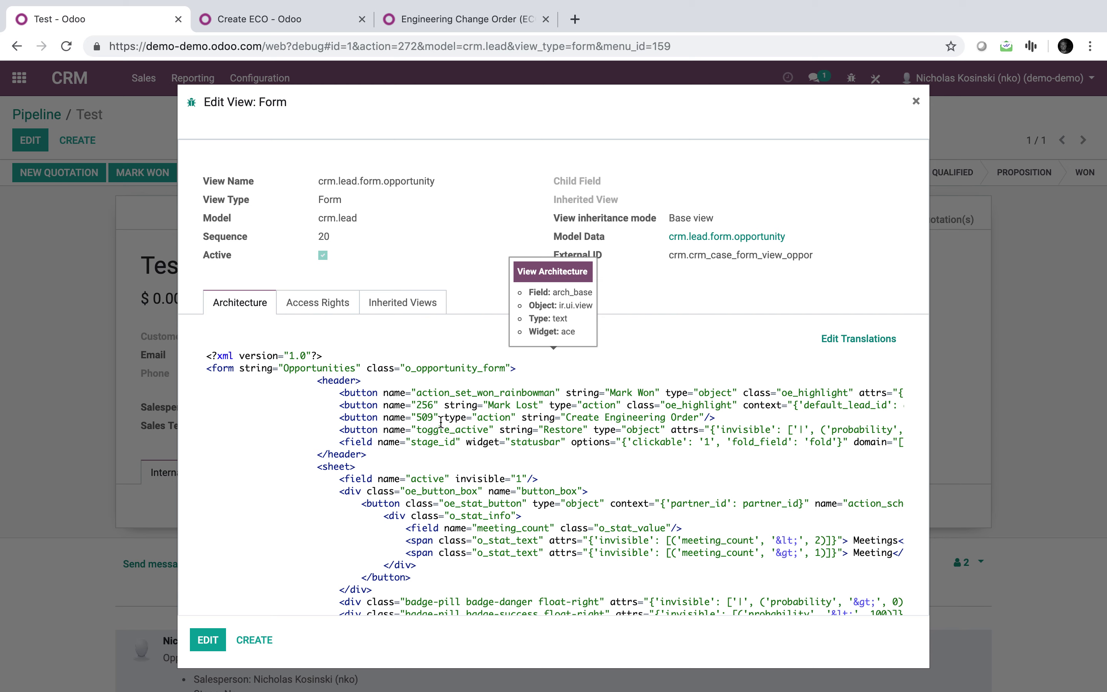
{"action": "left_click_drag", "start_coordinate": [727, 423], "coordinate": [339, 419]}
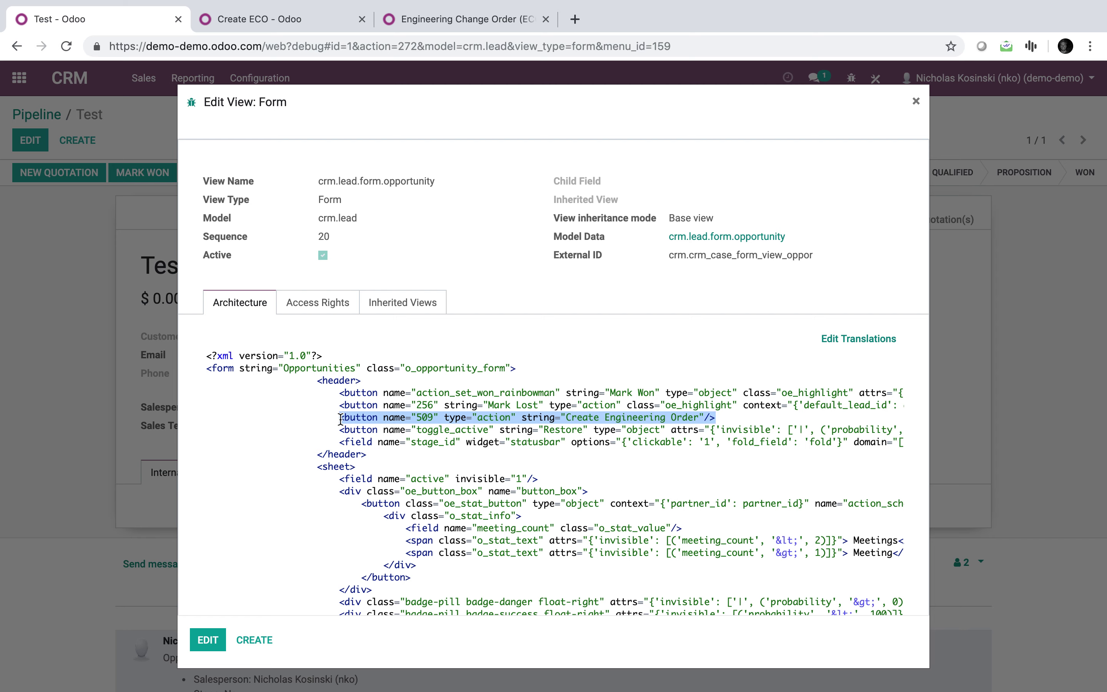
{"action": "left_click", "coordinate": [915, 103]}
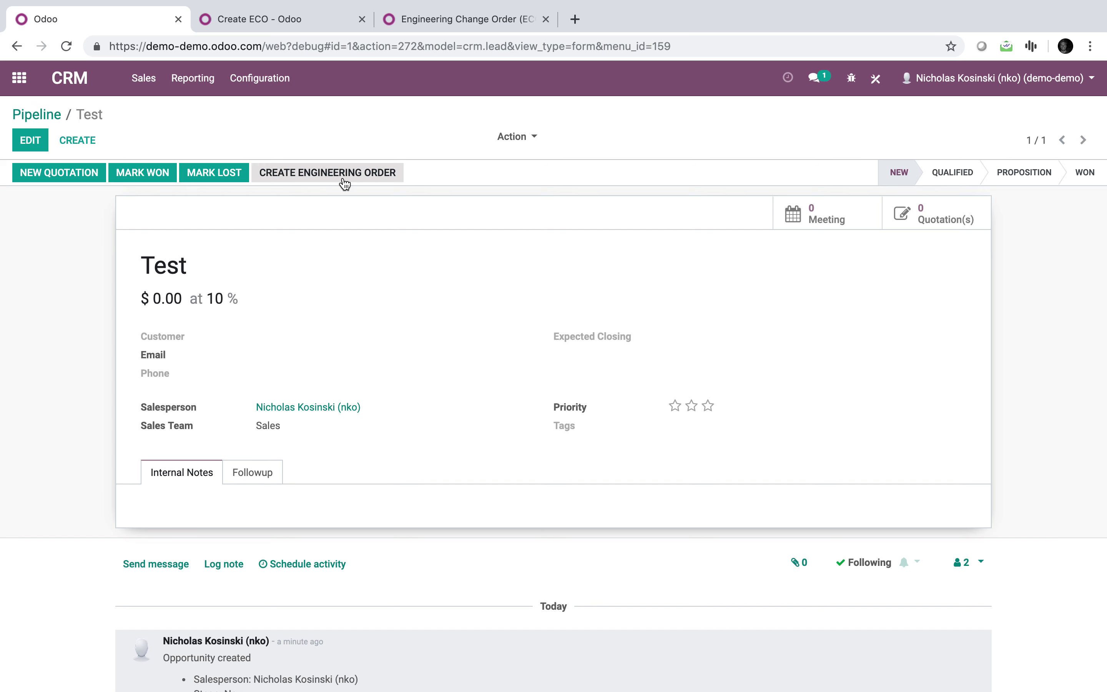
Set a newly created customer on the opportunity, retitle it with their name, save, and run Create Engineering Order.
{"action": "left_click", "coordinate": [30, 140]}
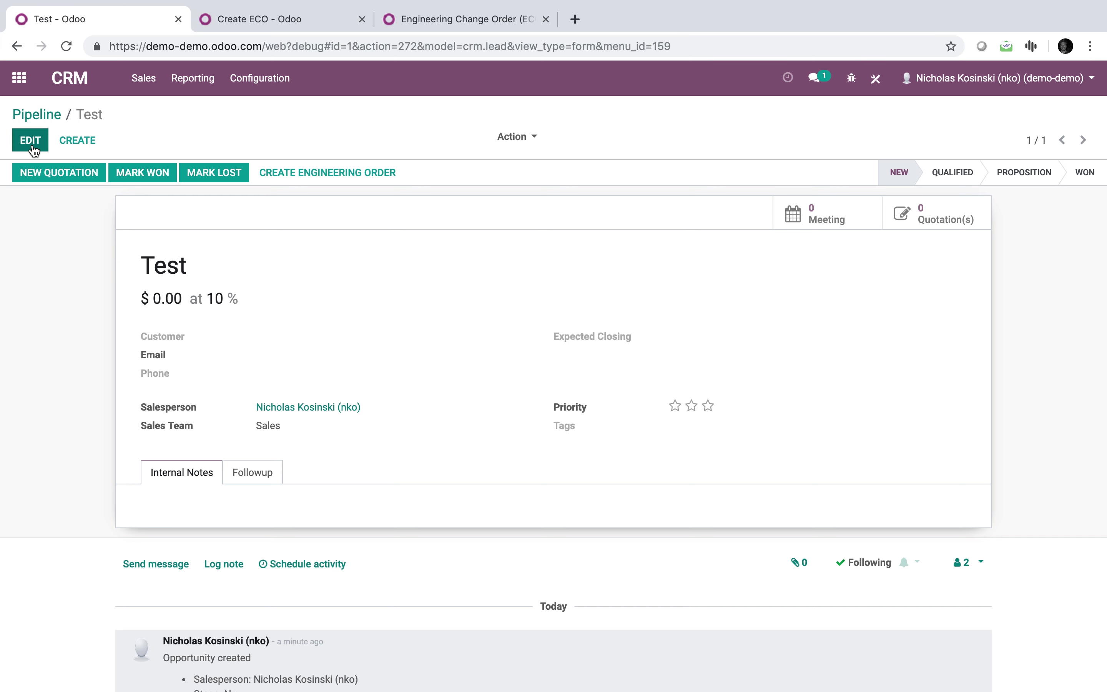
{"action": "type", "text": "Billy Bob"}
{"action": "left_click", "coordinate": [353, 394]}
{"action": "double_click", "coordinate": [234, 281]}
{"action": "type", "text": "Billy Bob"}
{"action": "left_click", "coordinate": [27, 144]}
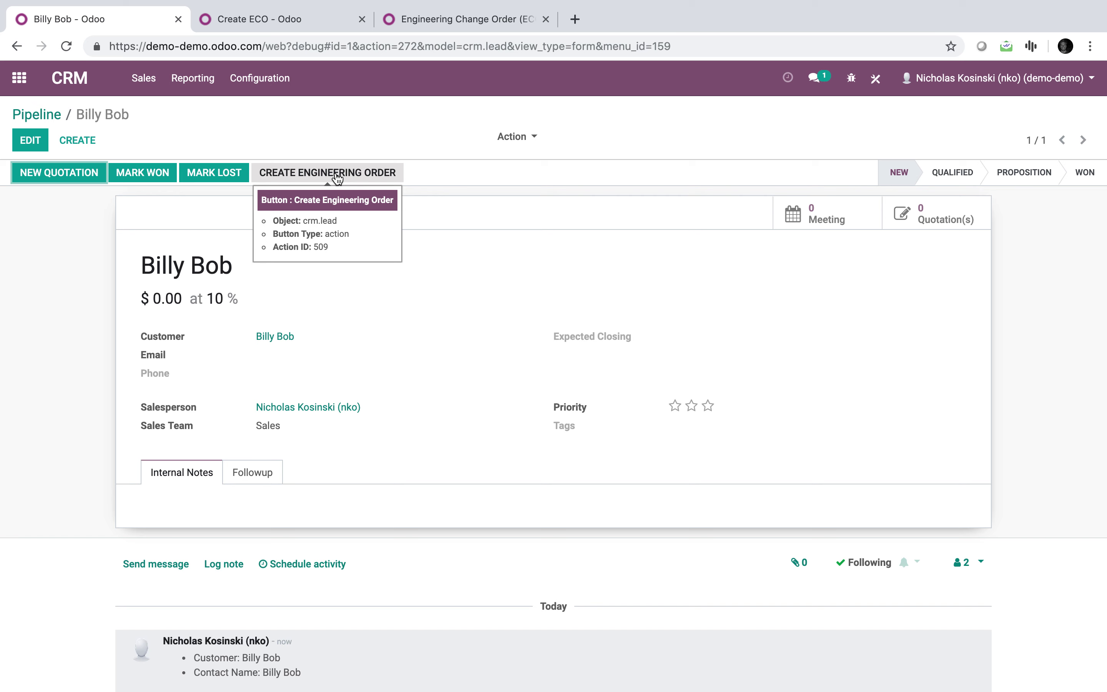
{"action": "left_click", "coordinate": [337, 175]}
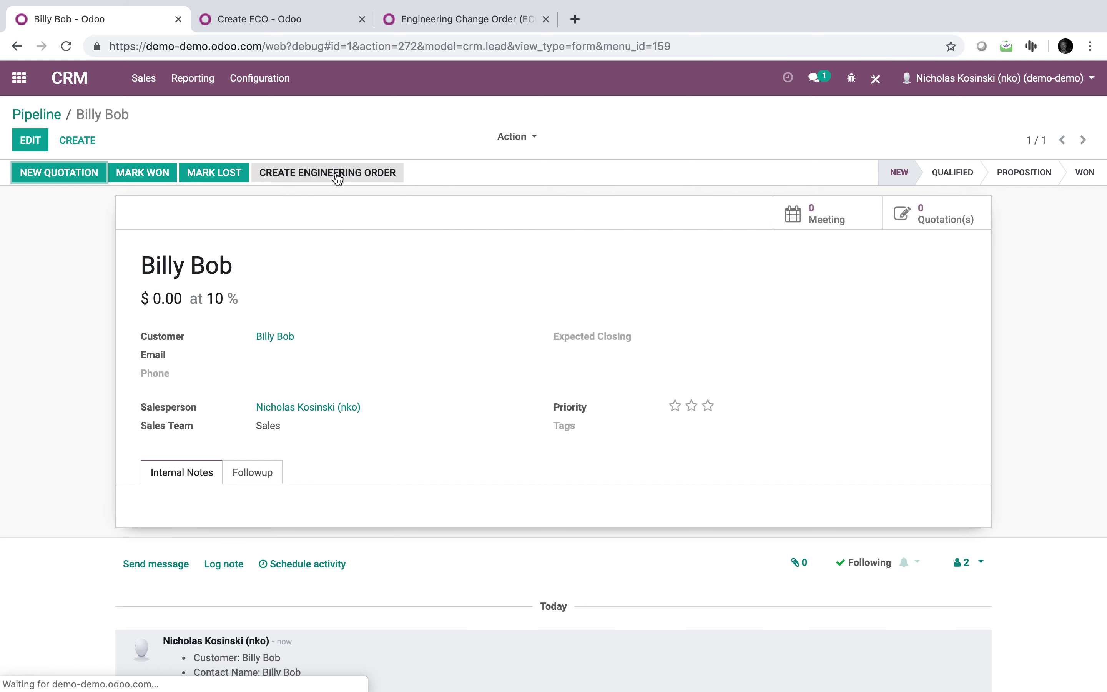
Open ECO0001 from PLM's Engineering Changes and confirm its title reads res.partner(7,).
{"action": "left_click", "coordinate": [19, 78]}
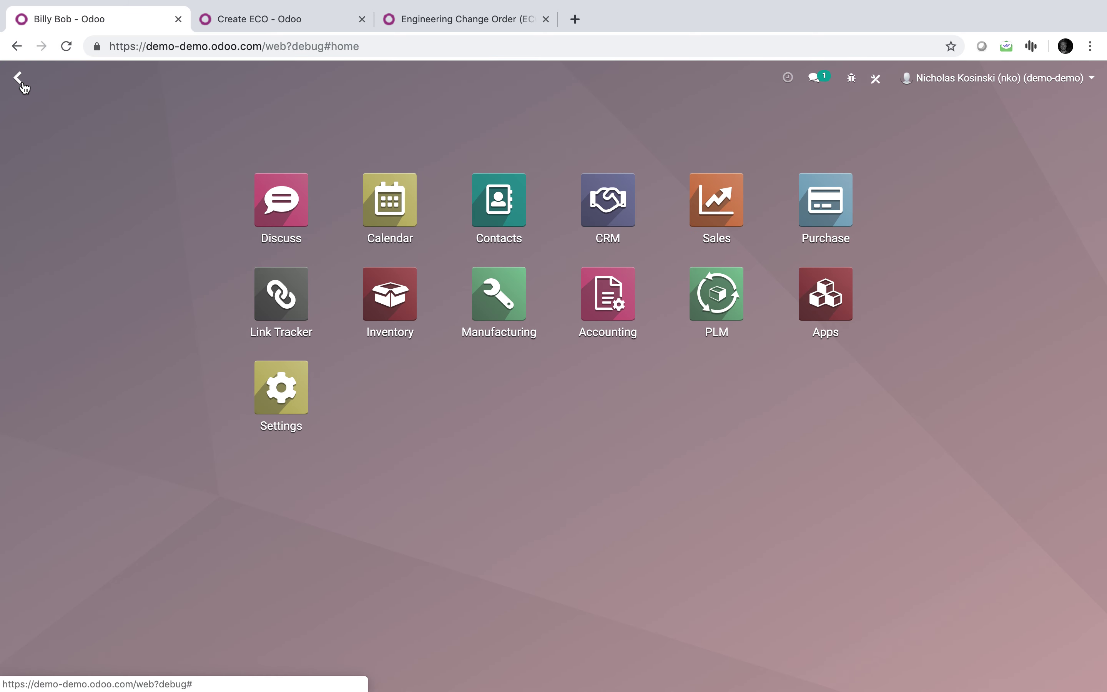
{"action": "left_click", "coordinate": [727, 306]}
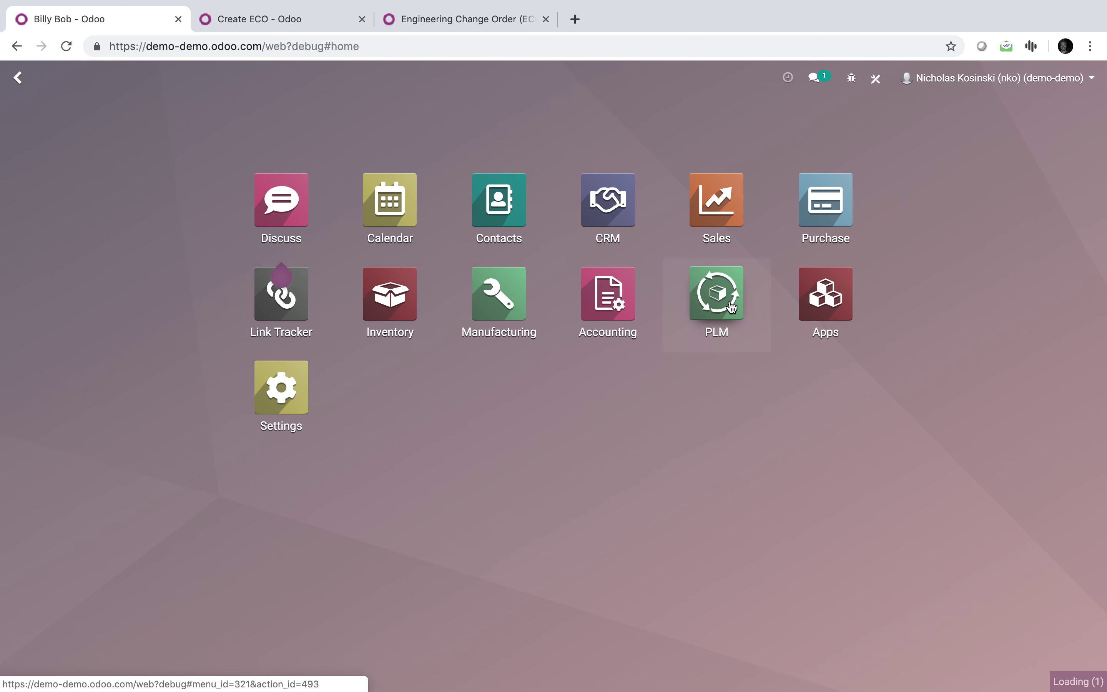
{"action": "left_click", "coordinate": [106, 222]}
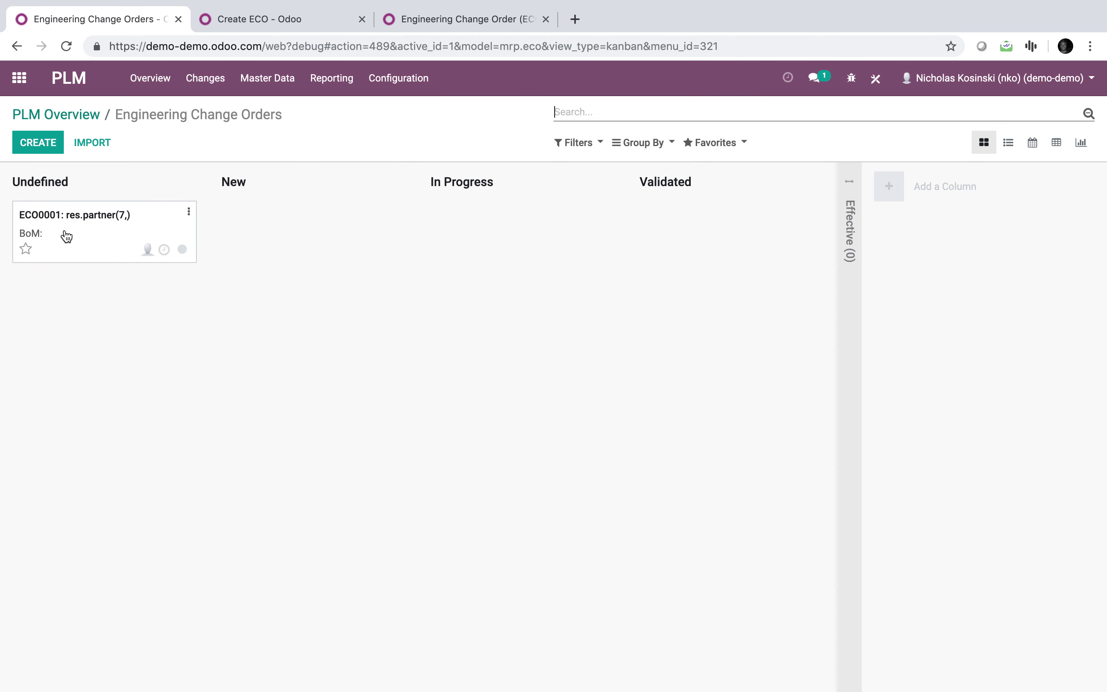
{"action": "left_click", "coordinate": [116, 231]}
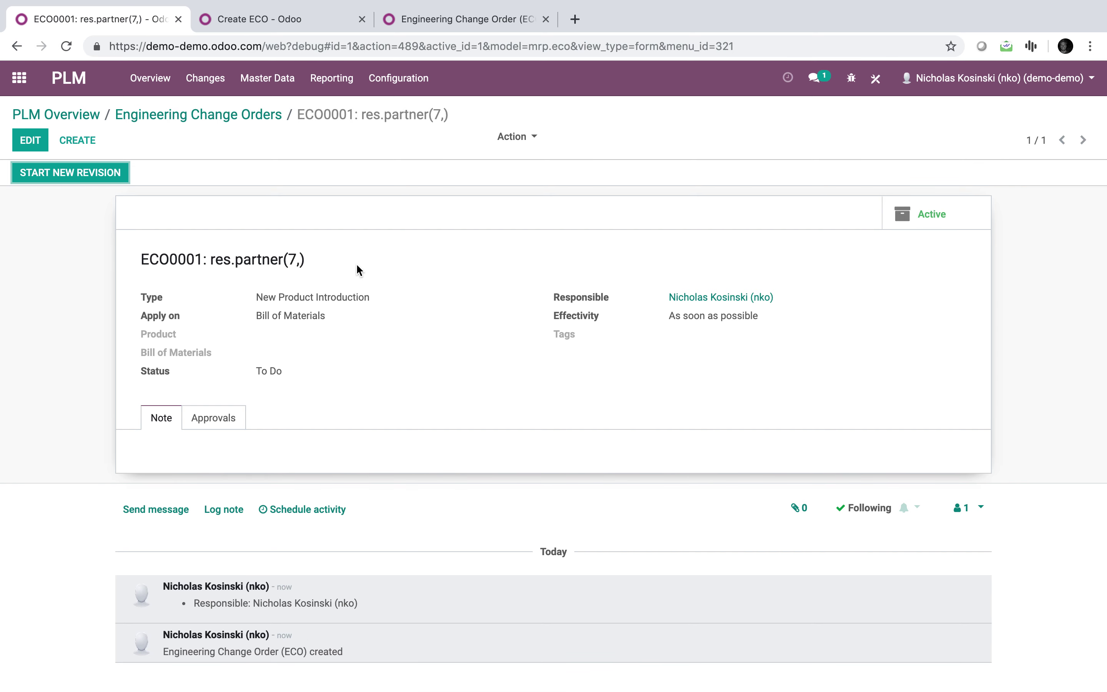
{"action": "left_click_drag", "start_coordinate": [274, 587], "coordinate": [291, 586]}
{"action": "left_click", "coordinate": [293, 592]}
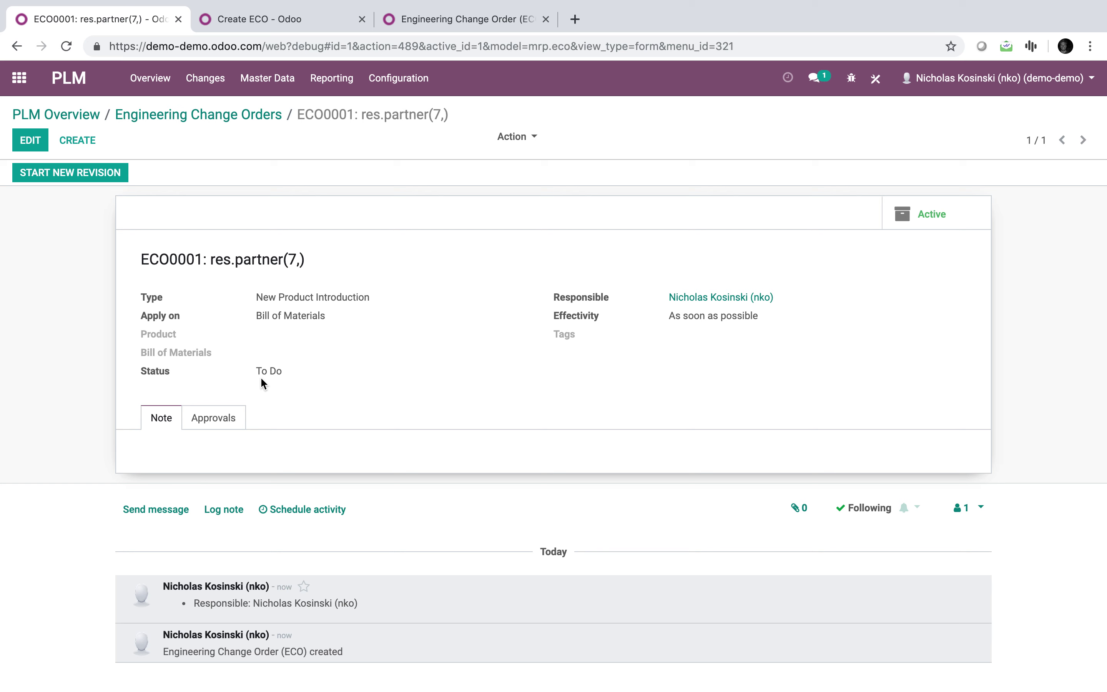
{"action": "left_click", "coordinate": [287, 374]}
{"action": "left_click", "coordinate": [236, 293]}
{"action": "left_click_drag", "start_coordinate": [316, 260], "coordinate": [209, 261]}
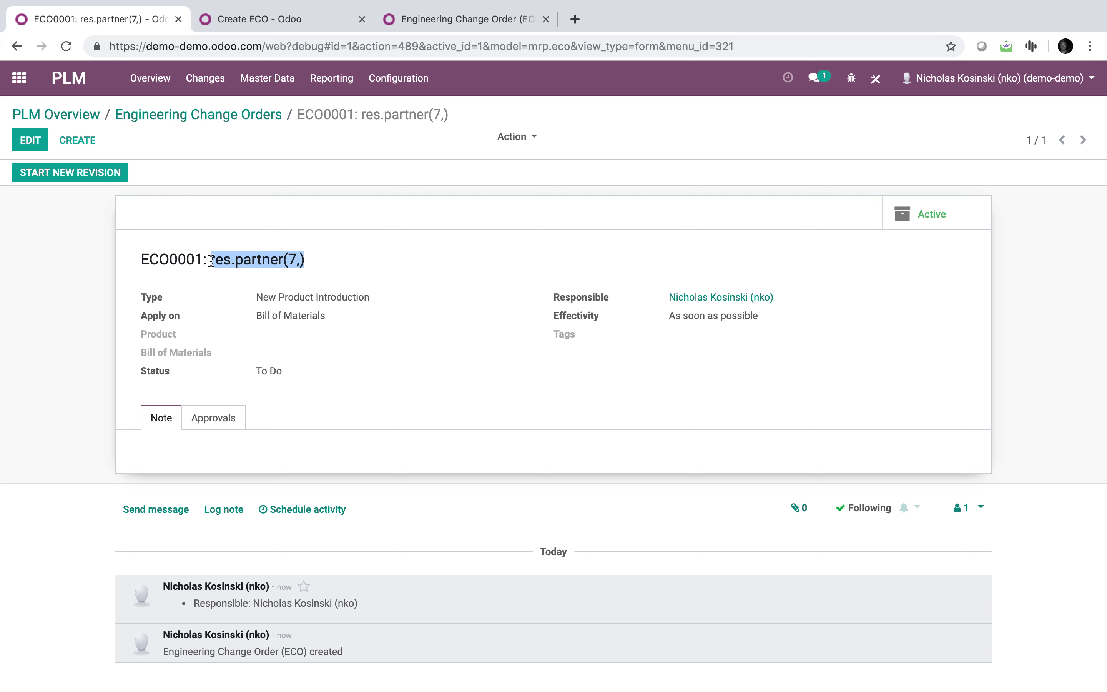
{"action": "left_click", "coordinate": [258, 19]}
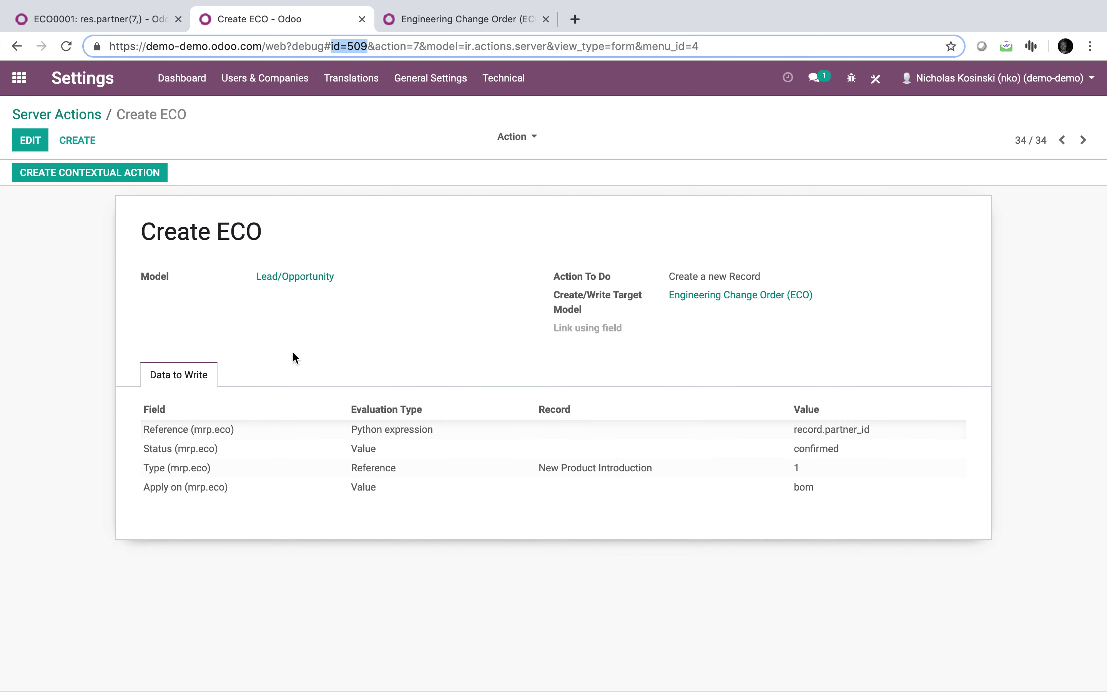
Change the Reference line's value to record.partner_id.name and save the Create ECO action.
{"action": "left_click", "coordinate": [30, 140]}
{"action": "left_click", "coordinate": [888, 450]}
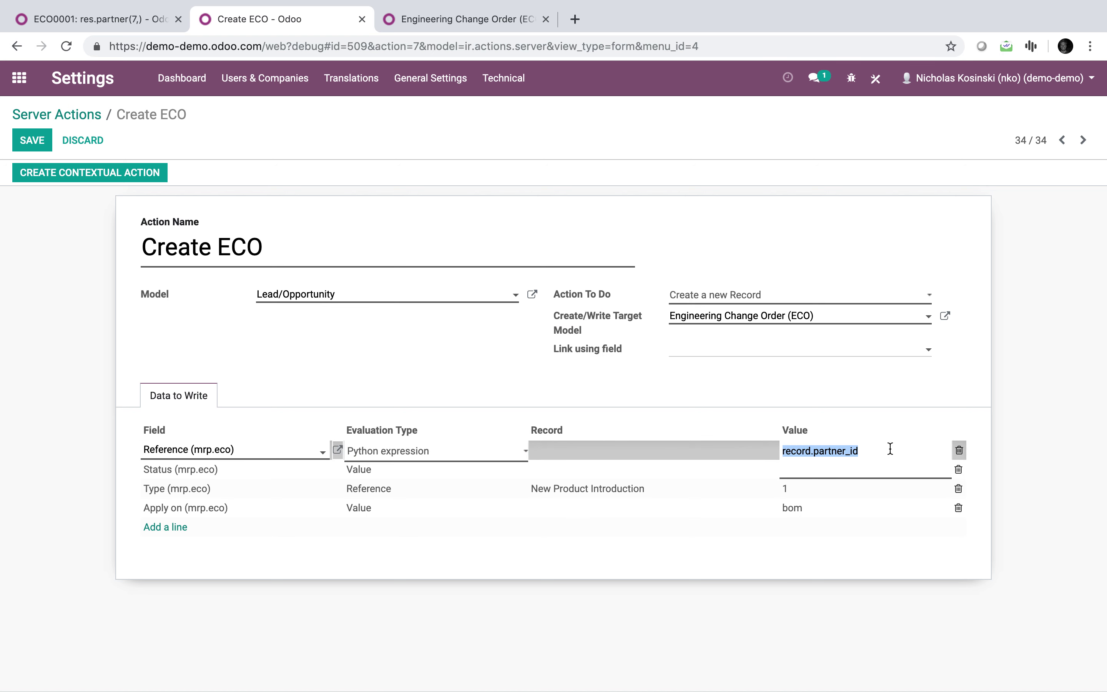
{"action": "left_click", "coordinate": [890, 449]}
{"action": "type", "text": ".name"}
{"action": "left_click", "coordinate": [1035, 462]}
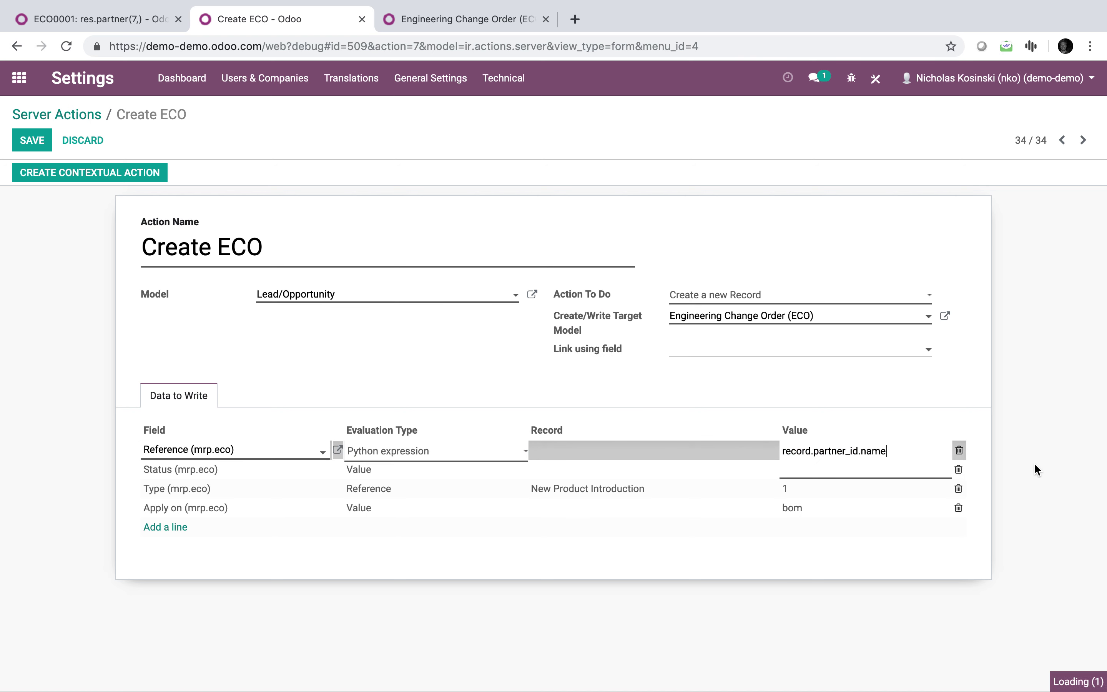
{"action": "left_click", "coordinate": [32, 140]}
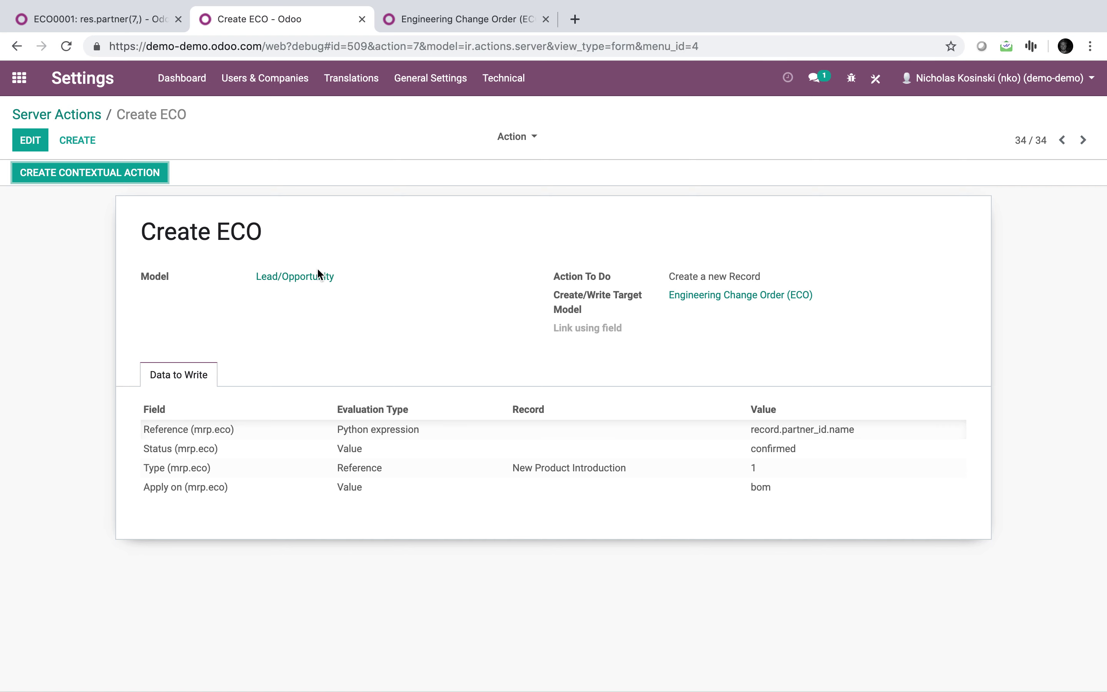
{"action": "left_click", "coordinate": [120, 18]}
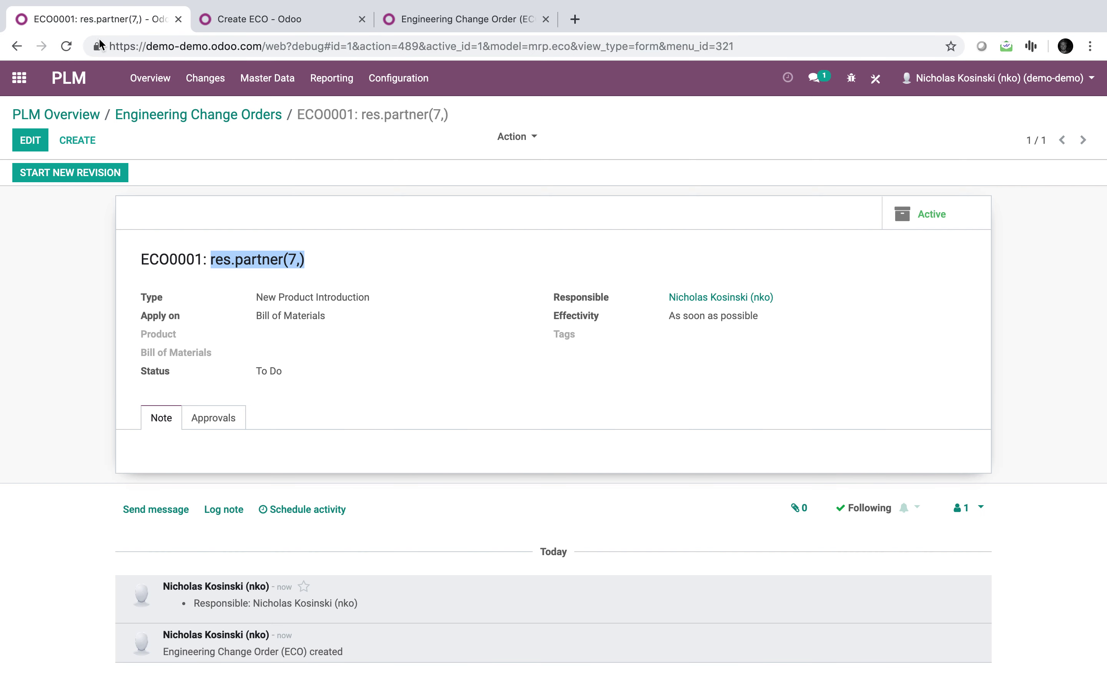
Run Create Engineering Order from the customer's lead in My Pipeline.
{"action": "left_click", "coordinate": [6, 86]}
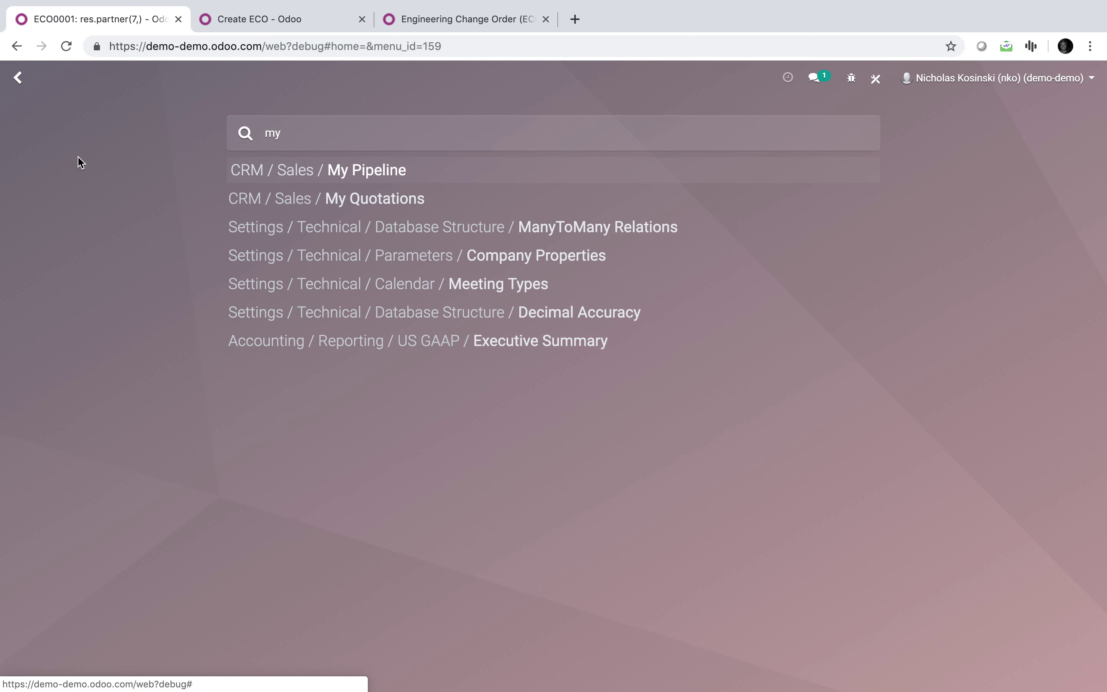
{"action": "key", "text": "Return"}
{"action": "left_click", "coordinate": [125, 225]}
{"action": "left_click", "coordinate": [281, 176]}
Open the new ECO0002 from PLM's Engineering Changes list, now titled with the customer's name.
{"action": "left_click", "coordinate": [393, 25]}
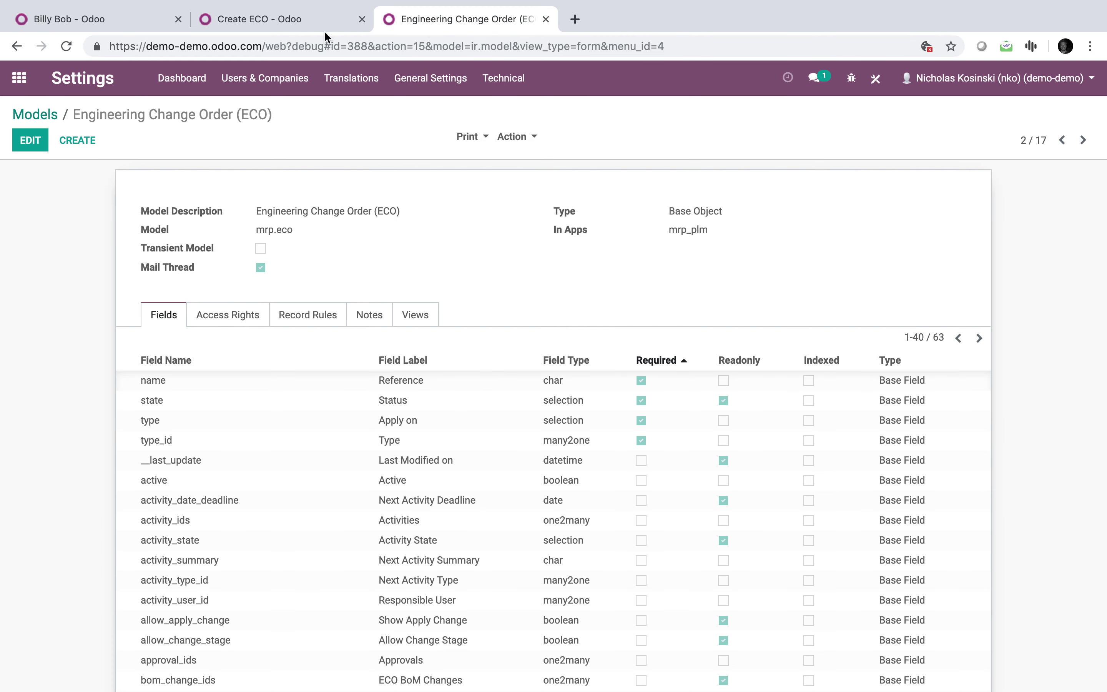
{"action": "left_click", "coordinate": [19, 78]}
{"action": "left_click", "coordinate": [733, 335]}
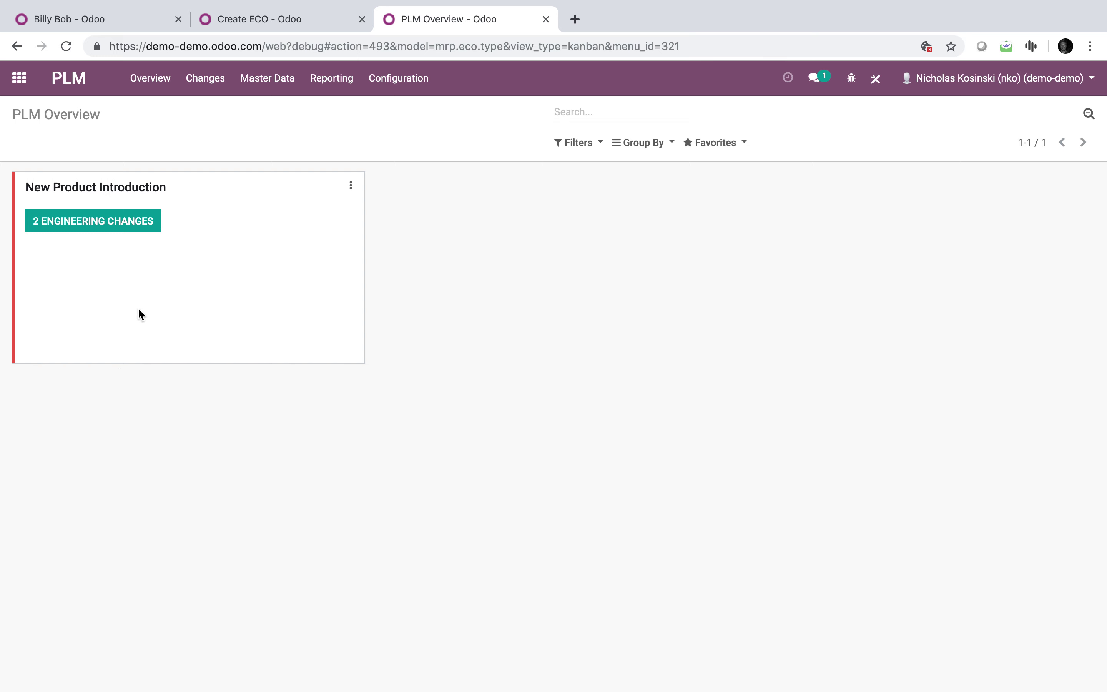
{"action": "left_click", "coordinate": [108, 224]}
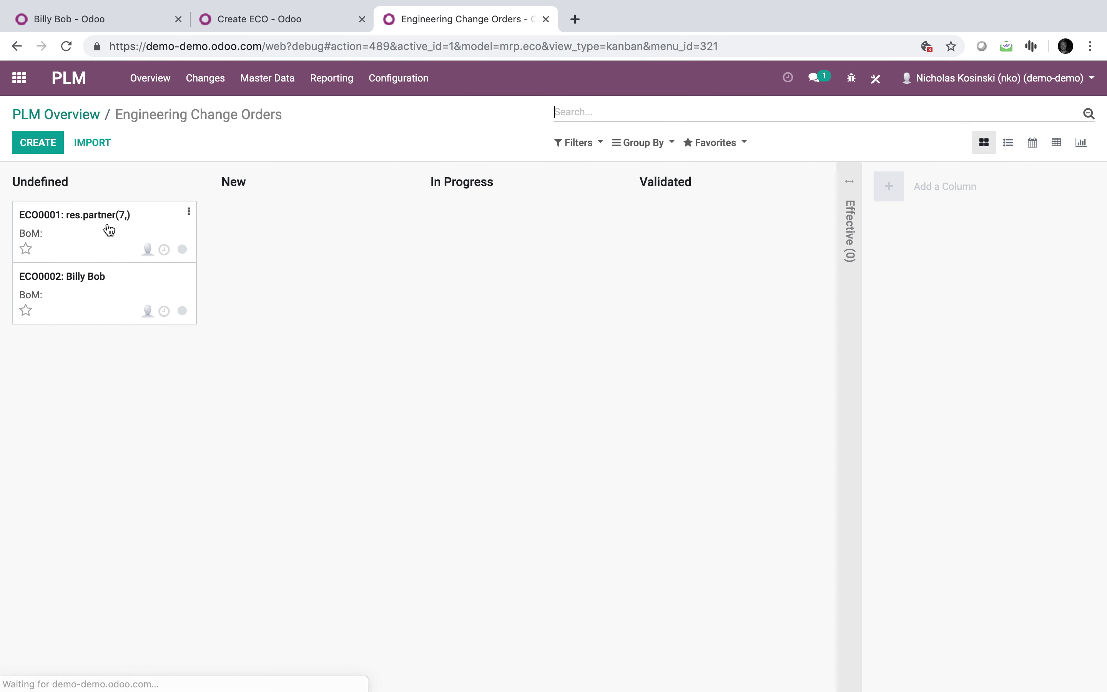
{"action": "left_click", "coordinate": [98, 288]}
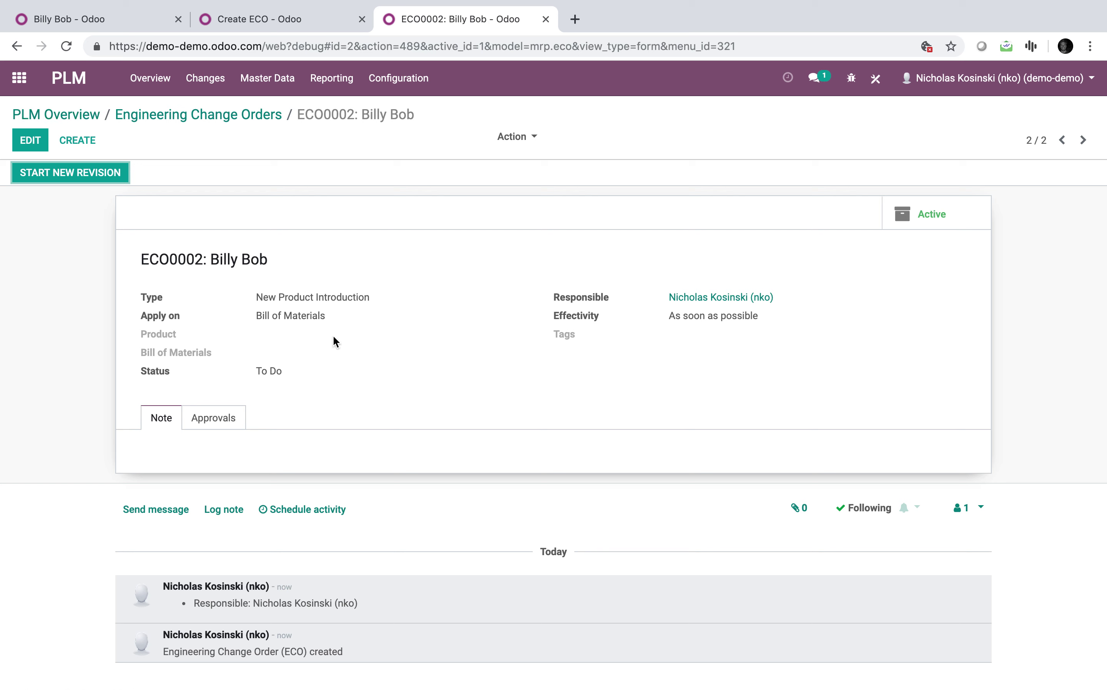
{"action": "left_click", "coordinate": [875, 78]}
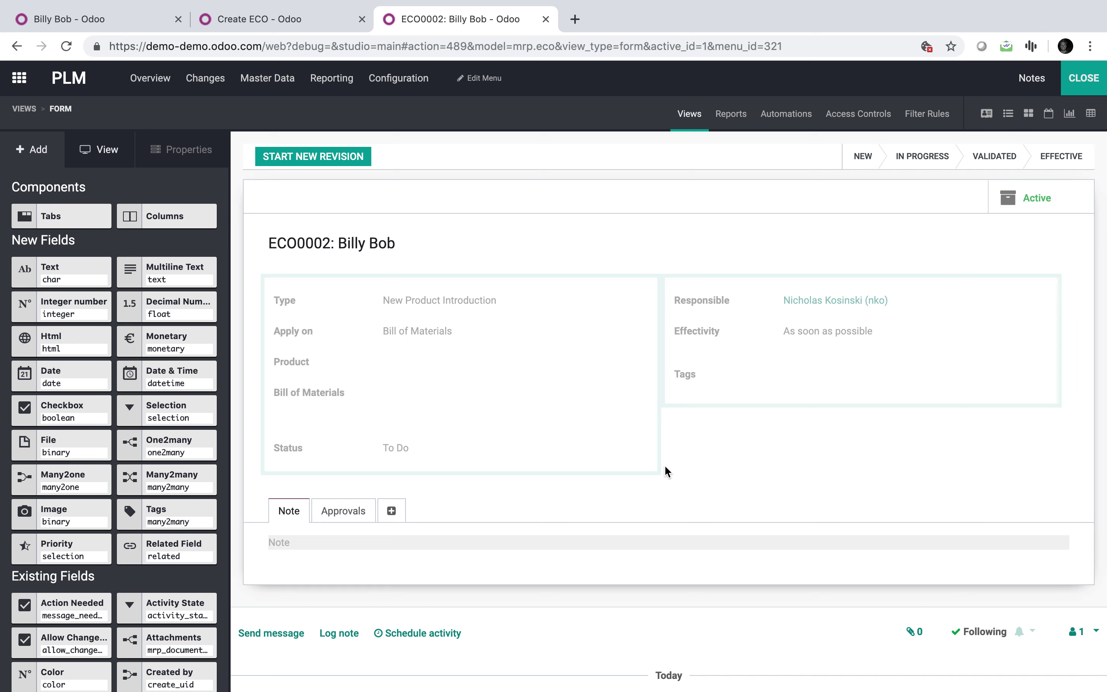
In Studio, add a Many2one field related to Lead/Opportunity below Status on the ECO form.
{"action": "left_click_drag", "start_coordinate": [74, 480], "coordinate": [375, 442]}
{"action": "left_click", "coordinate": [524, 180]}
{"action": "type", "text": "lead"}
{"action": "left_click", "coordinate": [526, 196]}
{"action": "left_click", "coordinate": [484, 240]}
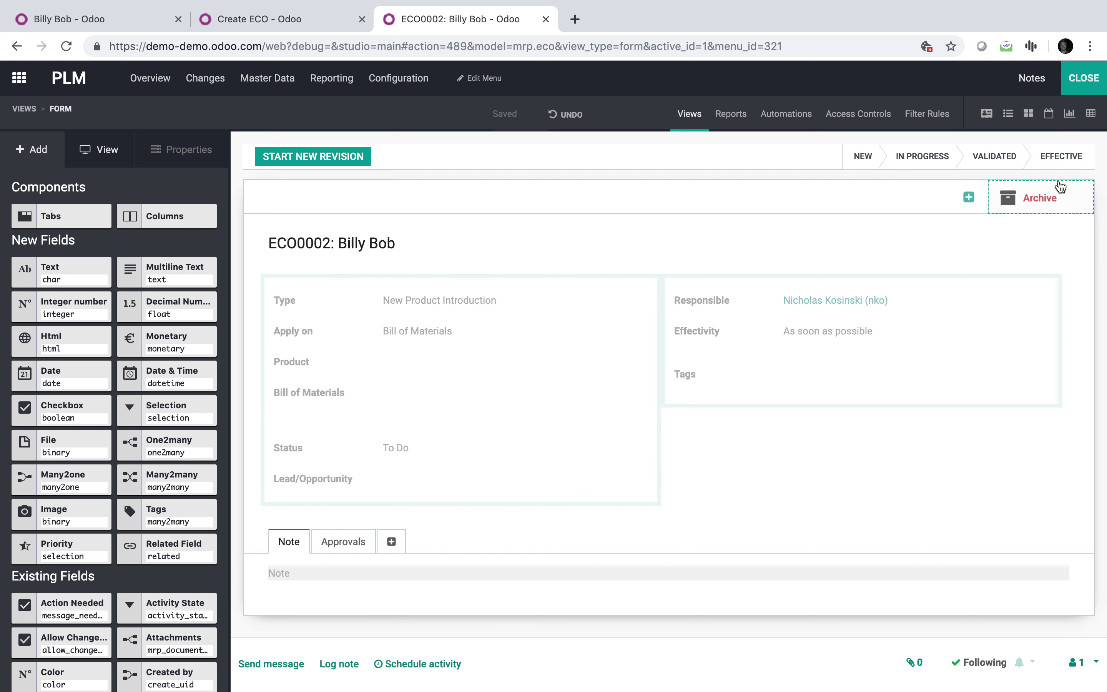
{"action": "left_click", "coordinate": [1080, 89]}
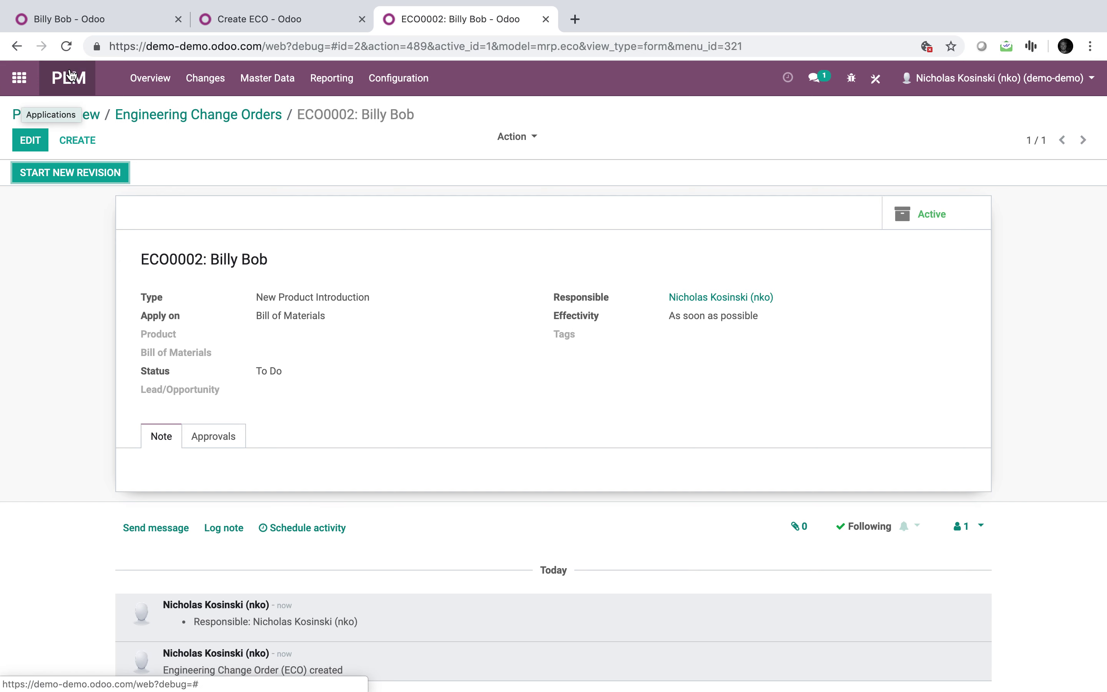
{"action": "left_click", "coordinate": [224, 20]}
Add a Lead/Opportunity (mrp.eco) line with Python expression record.id and save the Create ECO action.
{"action": "left_click", "coordinate": [30, 140]}
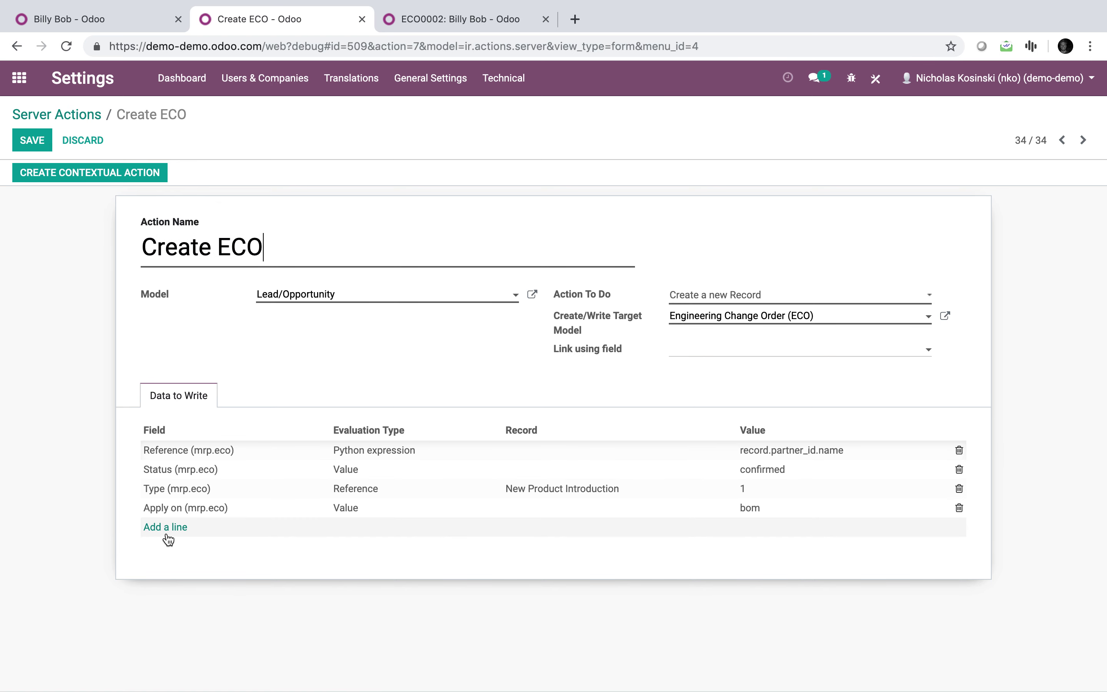
{"action": "left_click", "coordinate": [170, 531]}
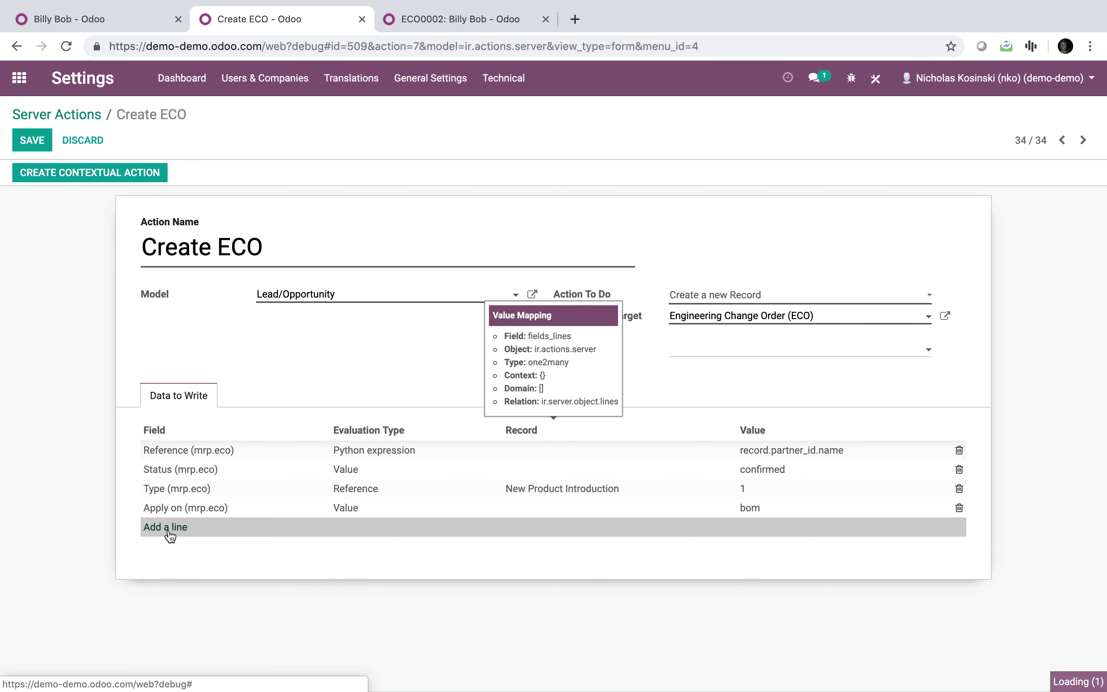
{"action": "type", "text": "opp"}
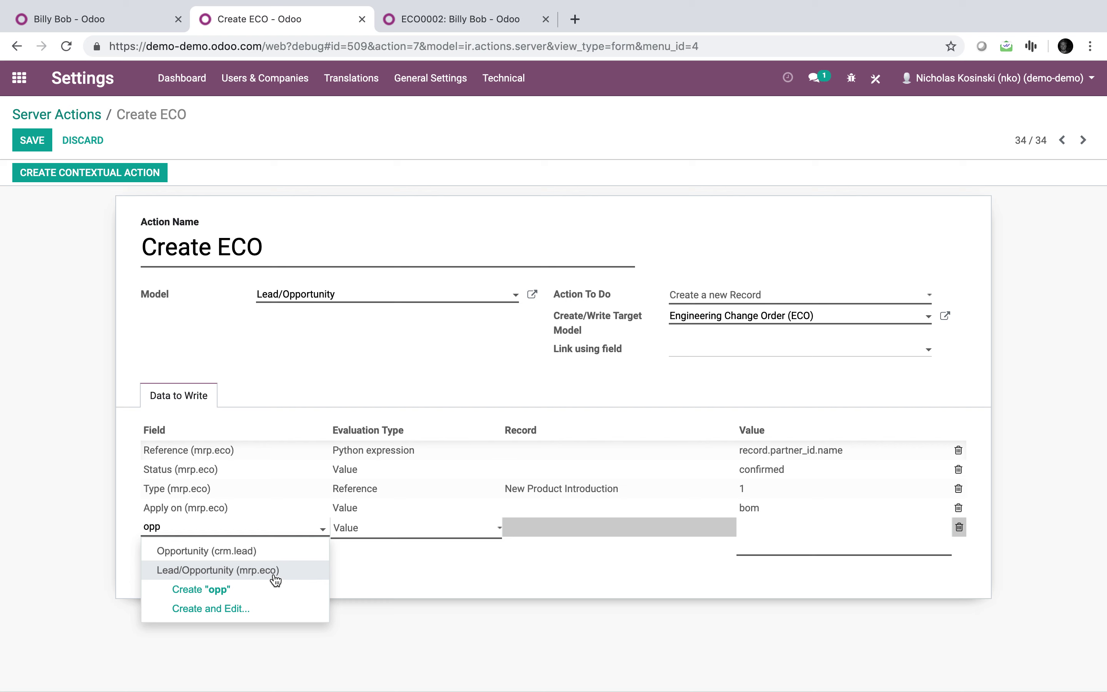
{"action": "left_click", "coordinate": [274, 577]}
{"action": "left_click", "coordinate": [402, 530]}
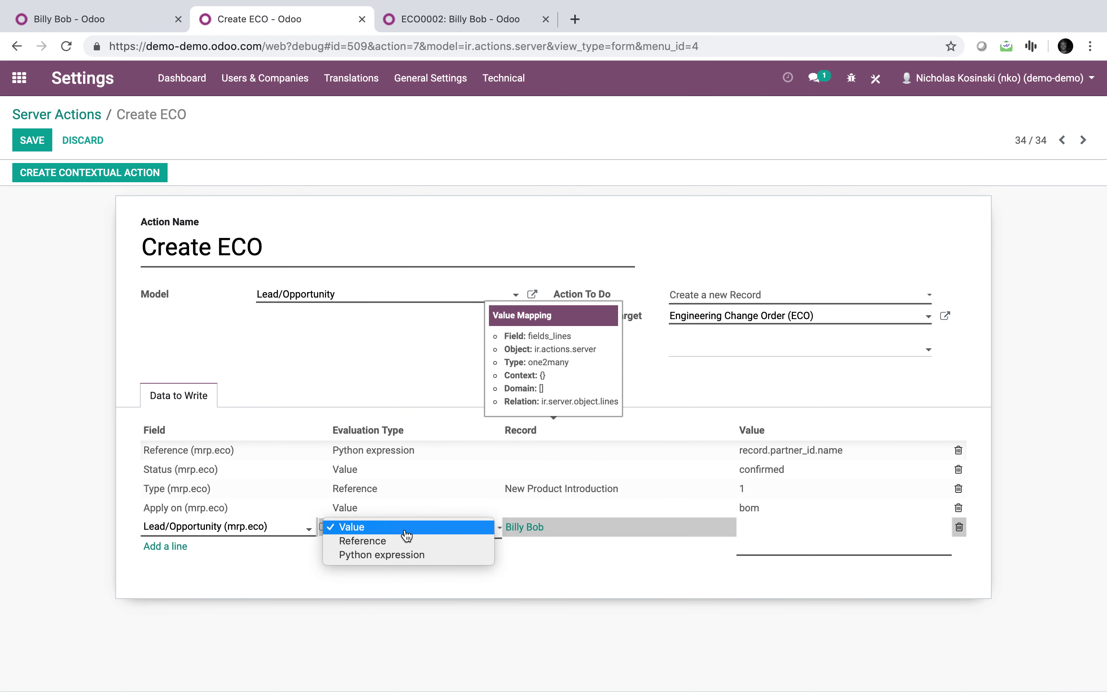
{"action": "left_click", "coordinate": [405, 554]}
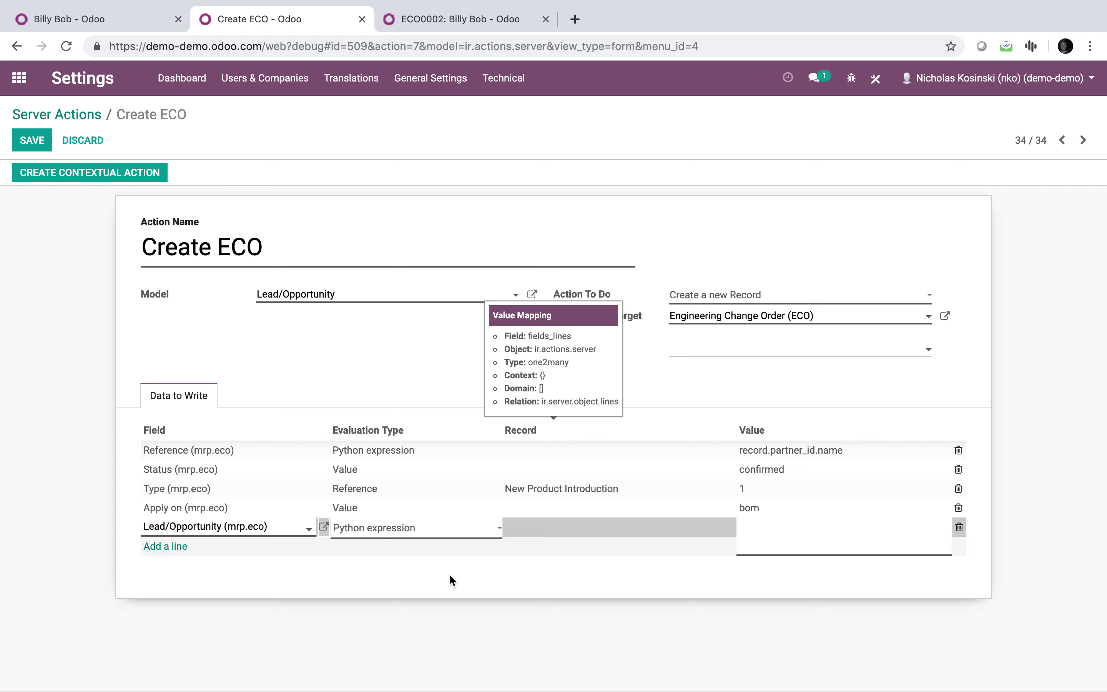
{"action": "left_click", "coordinate": [450, 581]}
{"action": "left_click", "coordinate": [393, 186]}
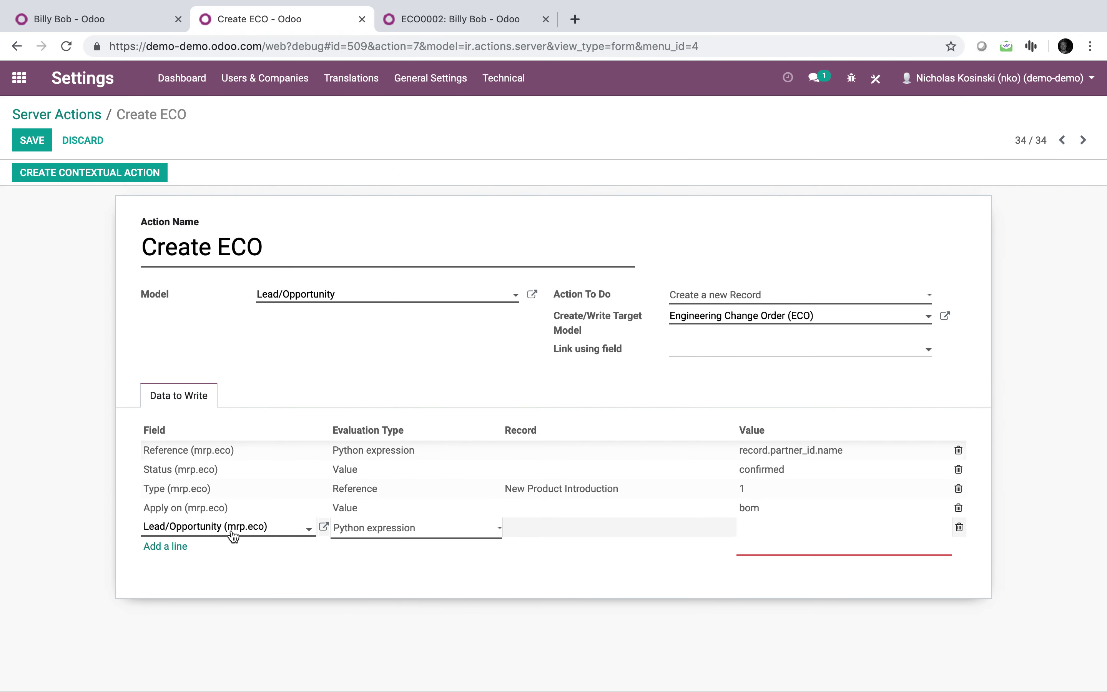
{"action": "left_click", "coordinate": [741, 533]}
{"action": "type", "text": "record.id"}
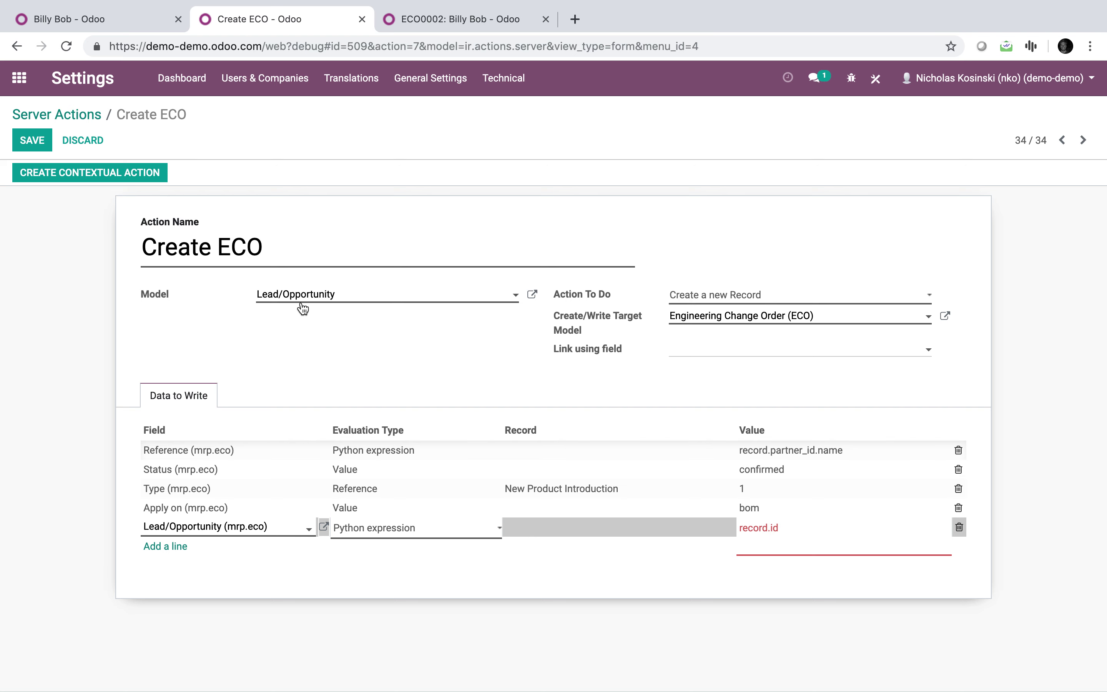
{"action": "left_click", "coordinate": [35, 143]}
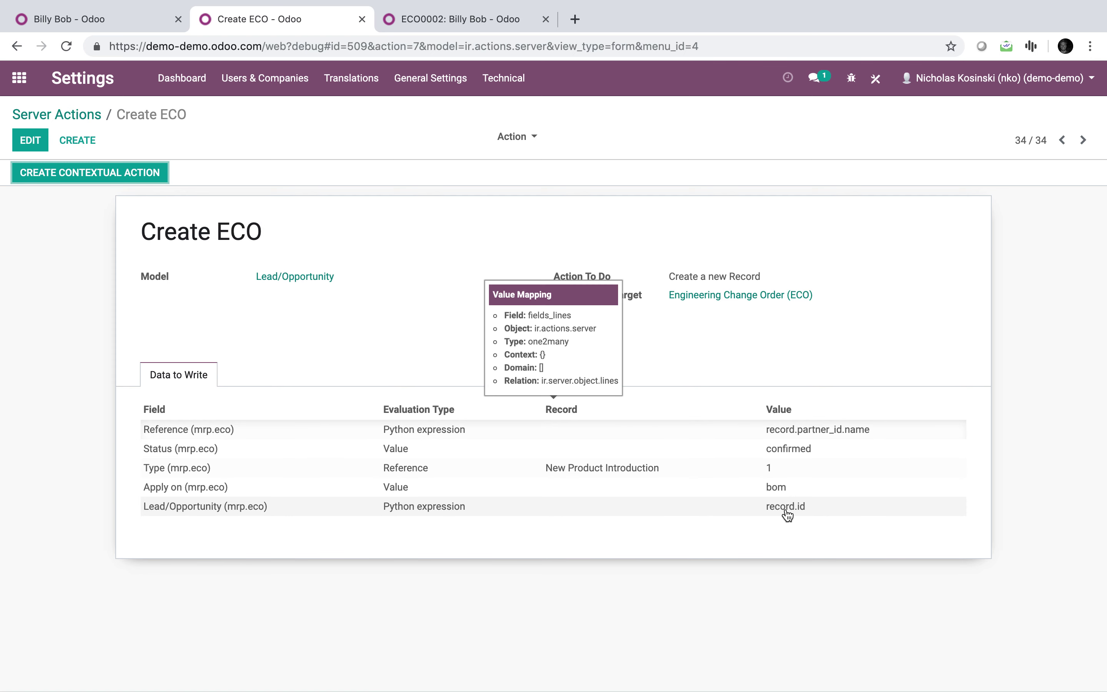
{"action": "left_click", "coordinate": [89, 18]}
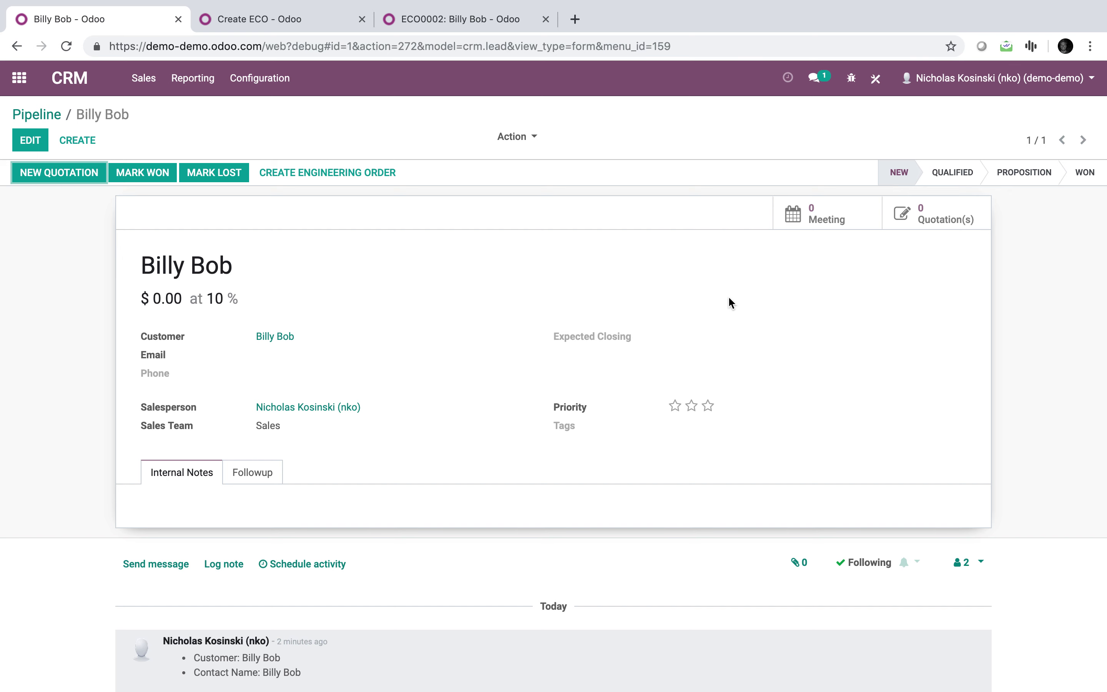
Add an 'Engineering Orders' smart button with a sitemap icon, linked via Lead/Opportunity (mrp.eco), to the lead form.
{"action": "left_click", "coordinate": [876, 78]}
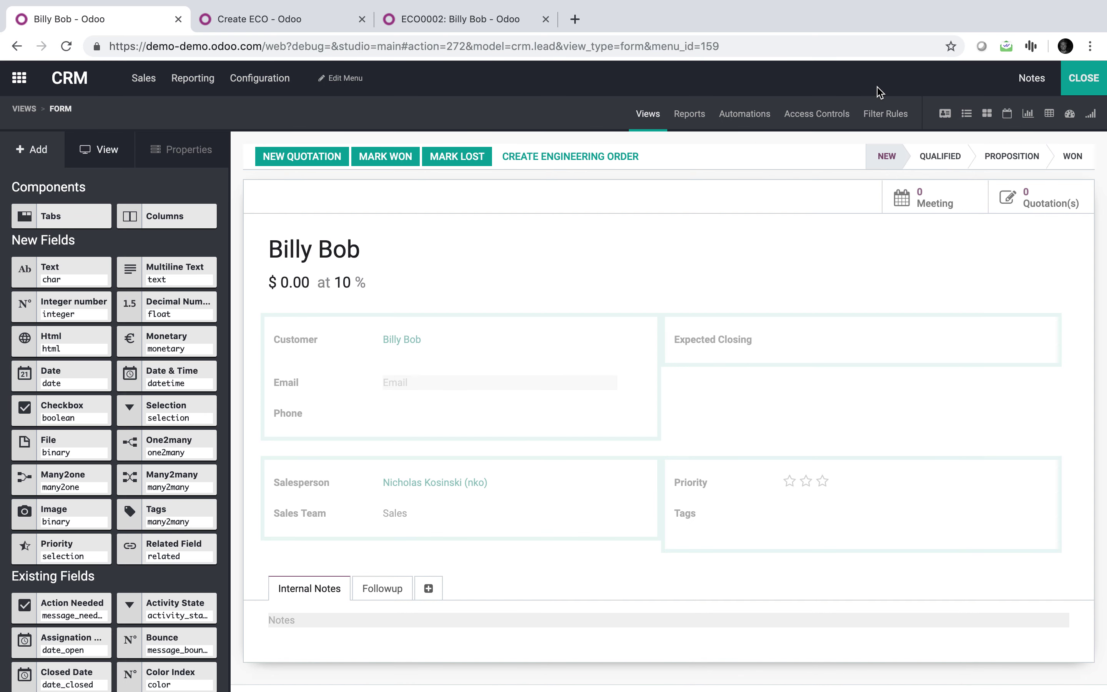
{"action": "left_click", "coordinate": [865, 196]}
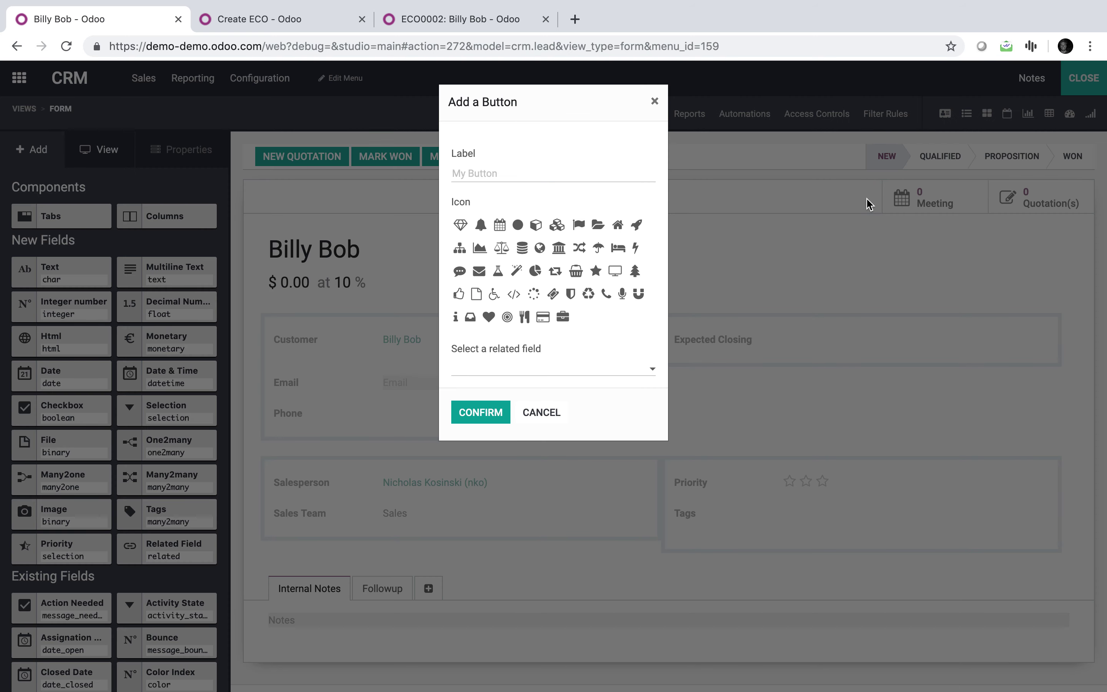
{"action": "type", "text": "Engineering Orders"}
{"action": "left_click", "coordinate": [459, 248]}
{"action": "left_click", "coordinate": [474, 407]}
{"action": "left_click", "coordinate": [333, 186]}
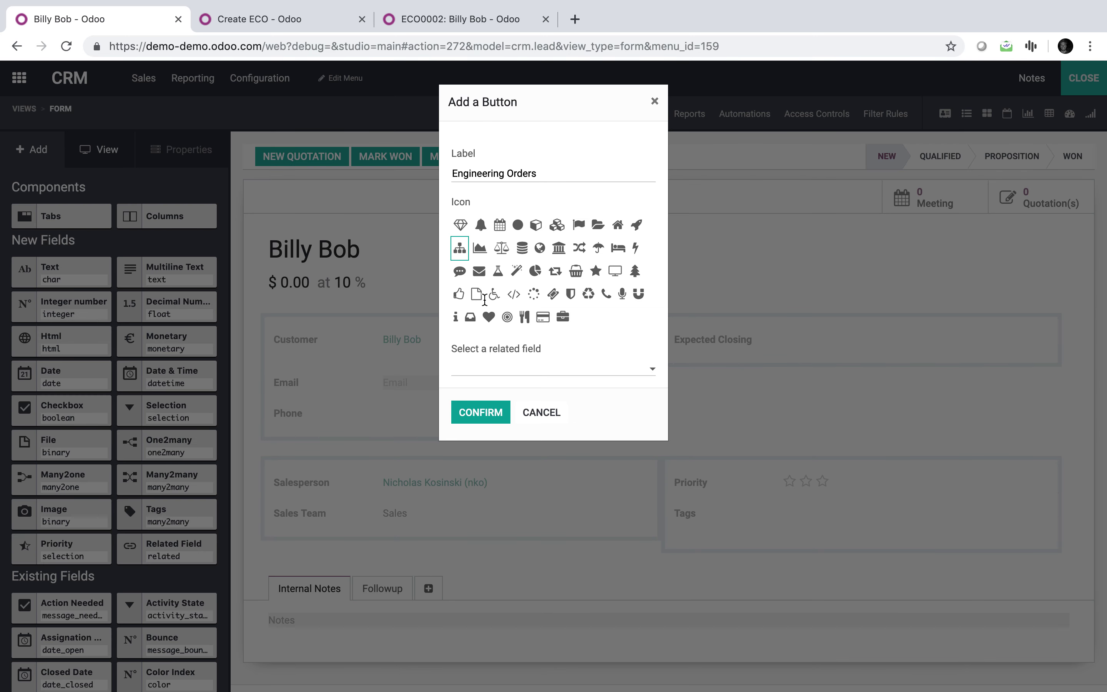
{"action": "left_click", "coordinate": [512, 368]}
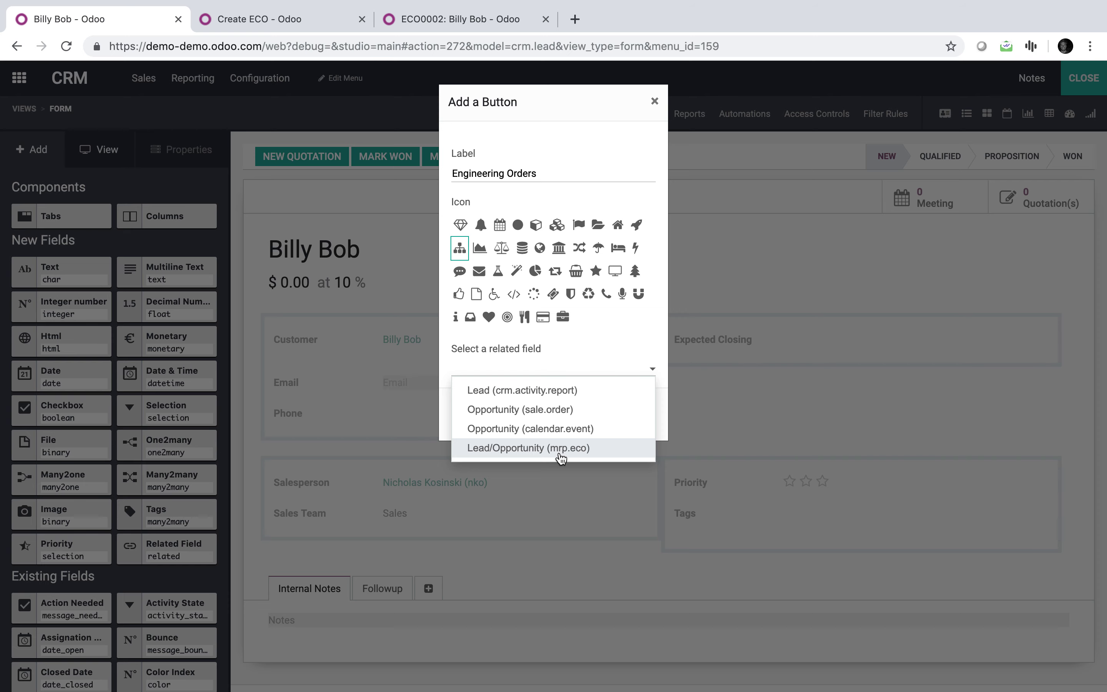
{"action": "left_click", "coordinate": [561, 458]}
{"action": "left_click", "coordinate": [467, 420]}
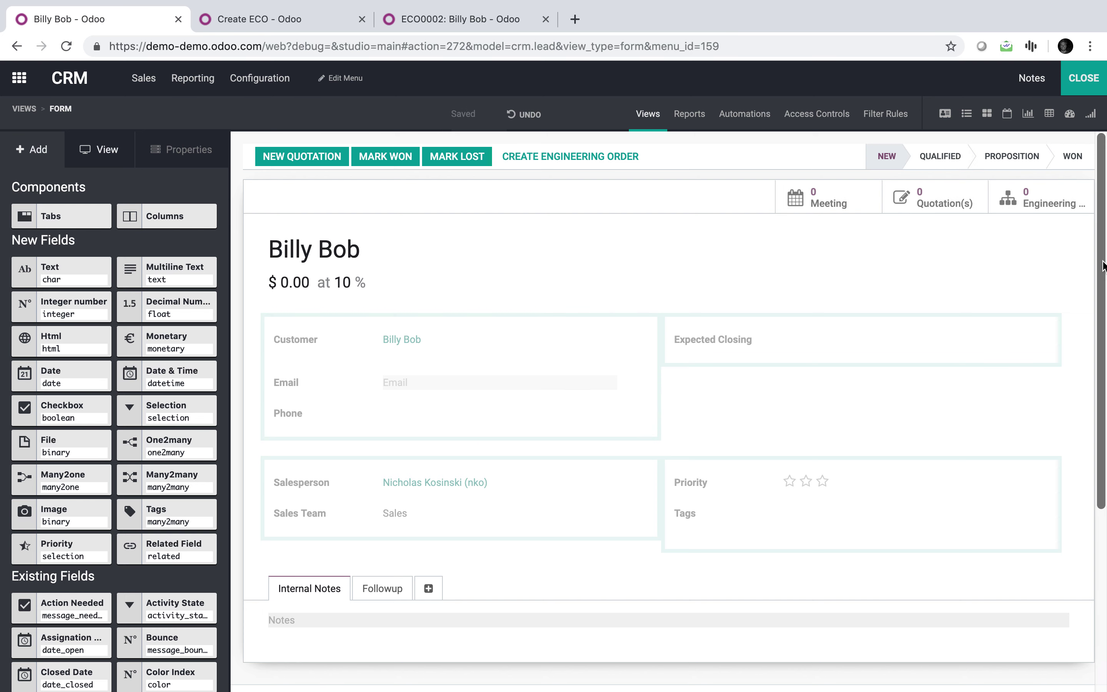
{"action": "left_click", "coordinate": [1091, 96]}
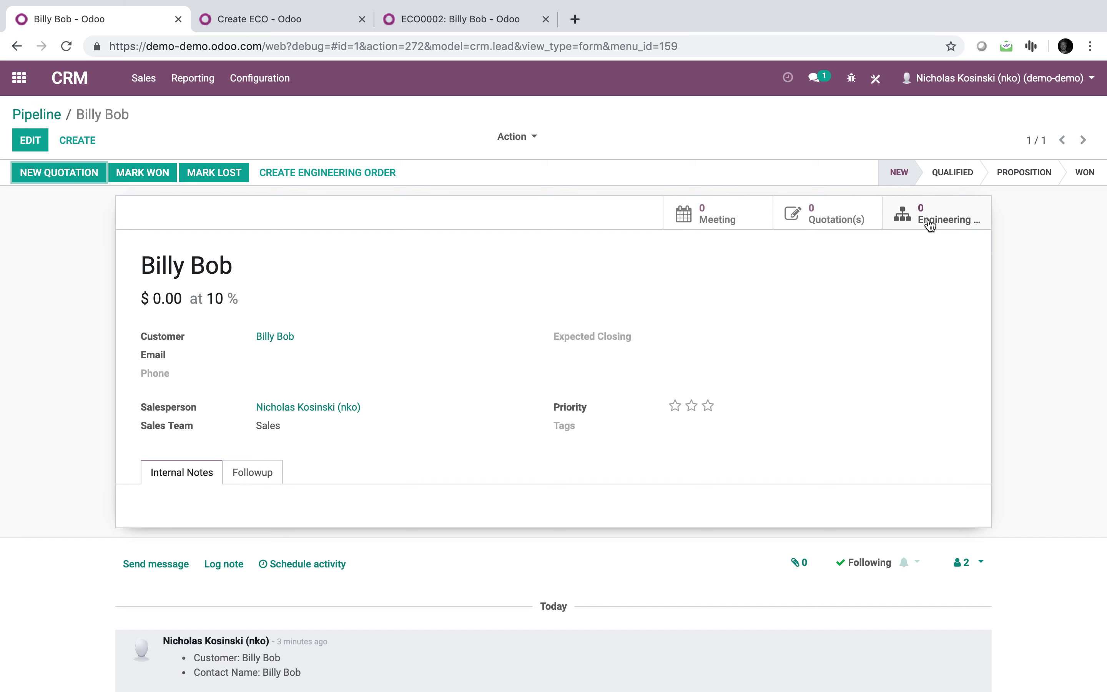
Create an engineering order from the lead, open the resulting ECO0003, then return to the Billy Bob lead.
{"action": "left_click", "coordinate": [349, 172]}
{"action": "left_click", "coordinate": [930, 223]}
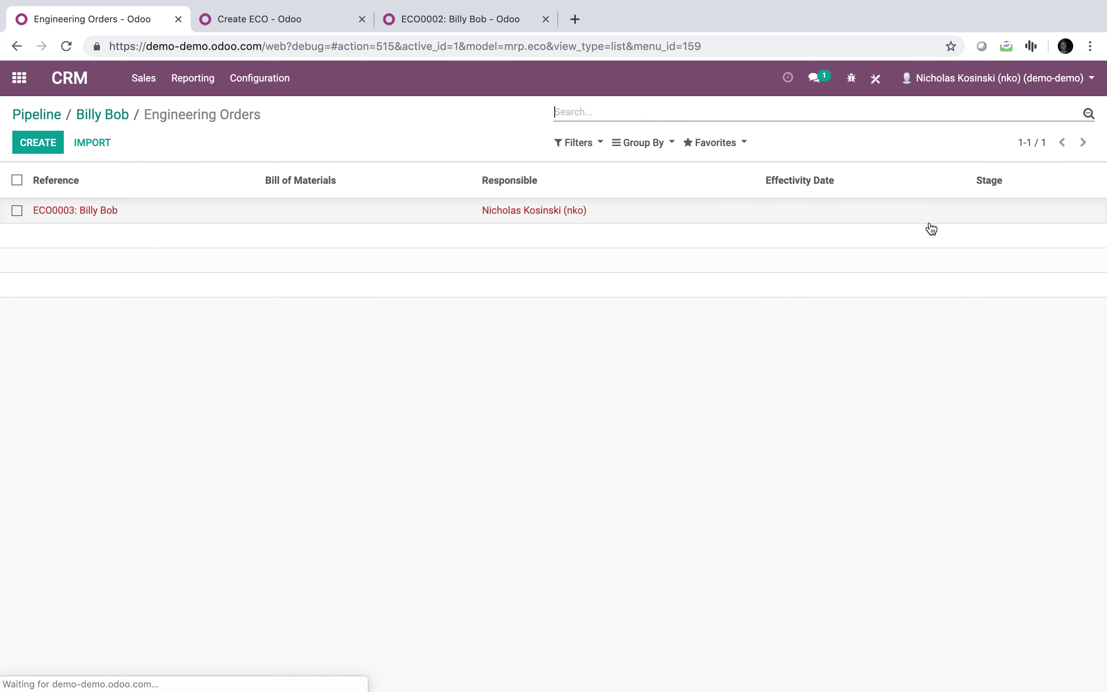
{"action": "left_click", "coordinate": [241, 209]}
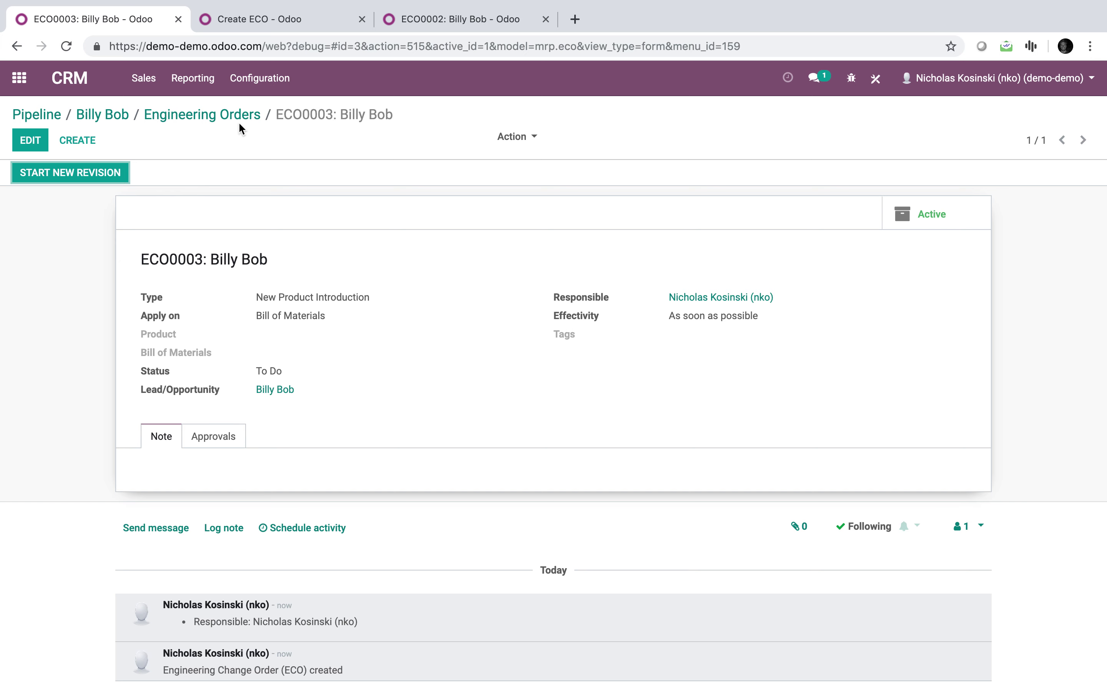
{"action": "left_click", "coordinate": [107, 115]}
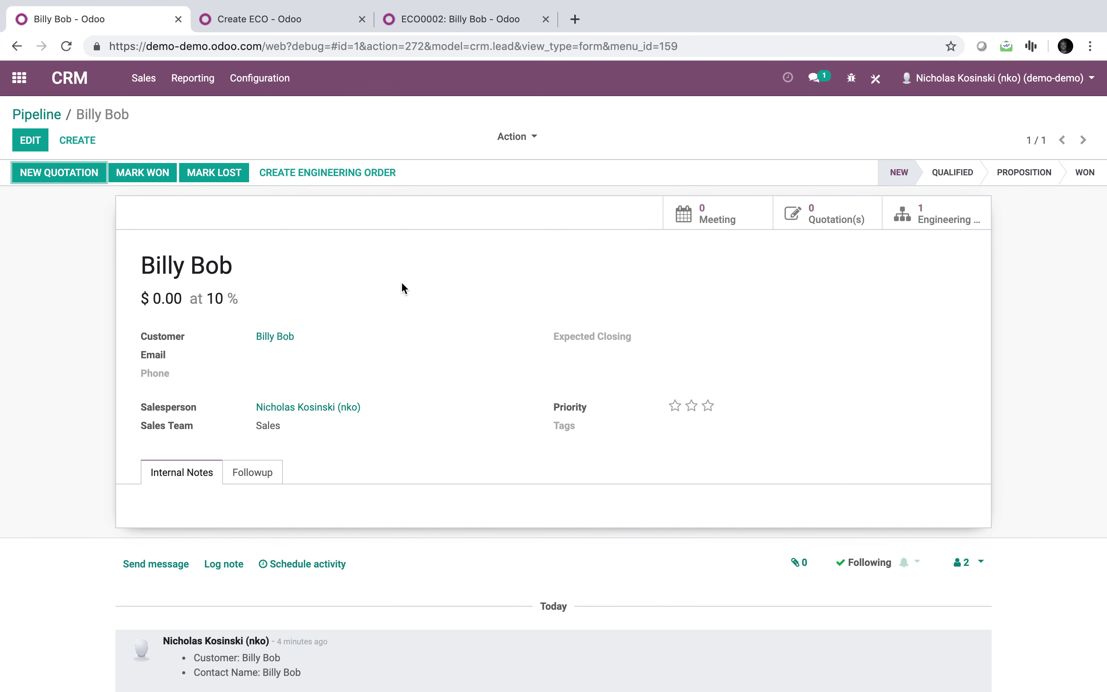
{"action": "left_click", "coordinate": [31, 141]}
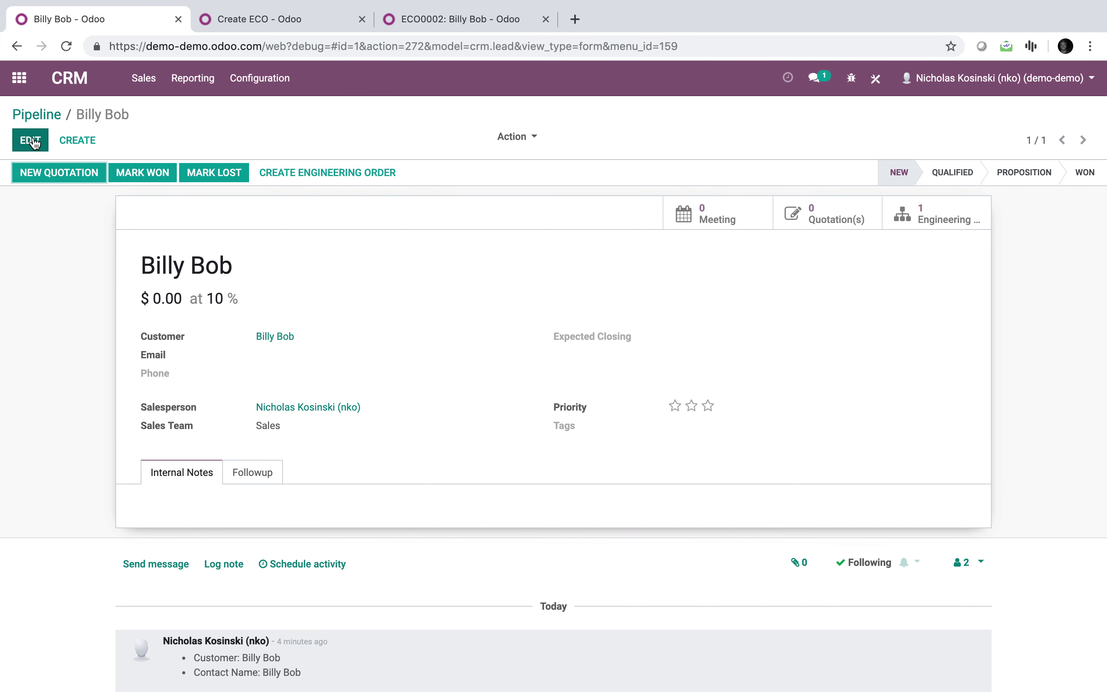
Click into the lead's empty Internal Notes, then bring up ECO0002 in edit mode.
{"action": "left_click", "coordinate": [227, 567]}
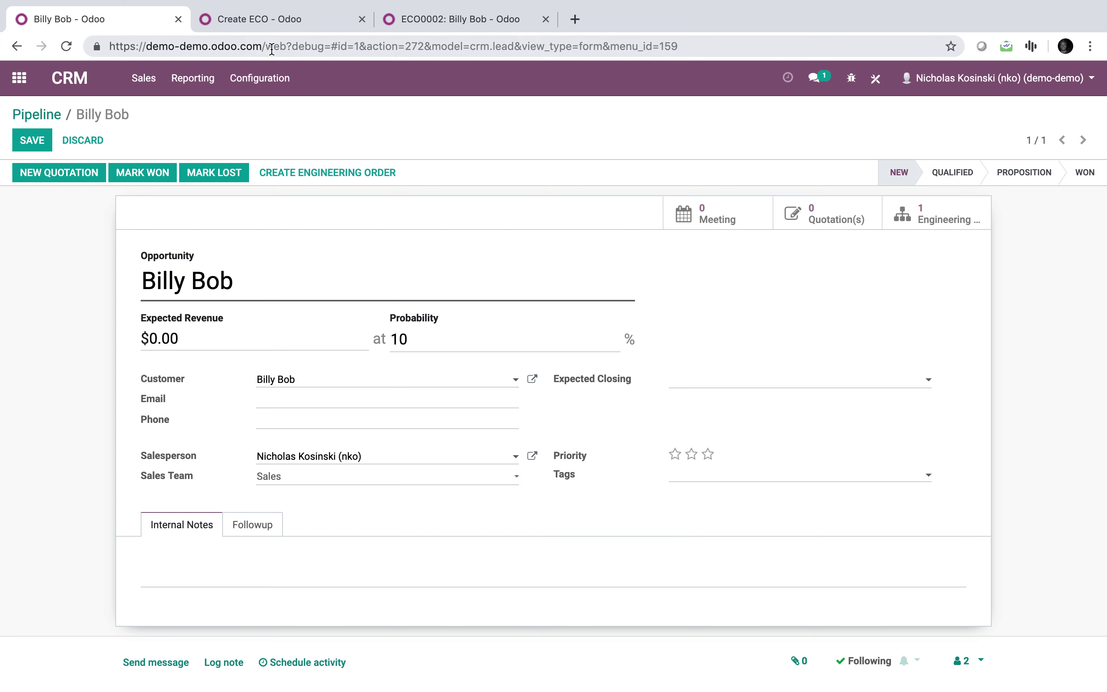
{"action": "left_click", "coordinate": [406, 21]}
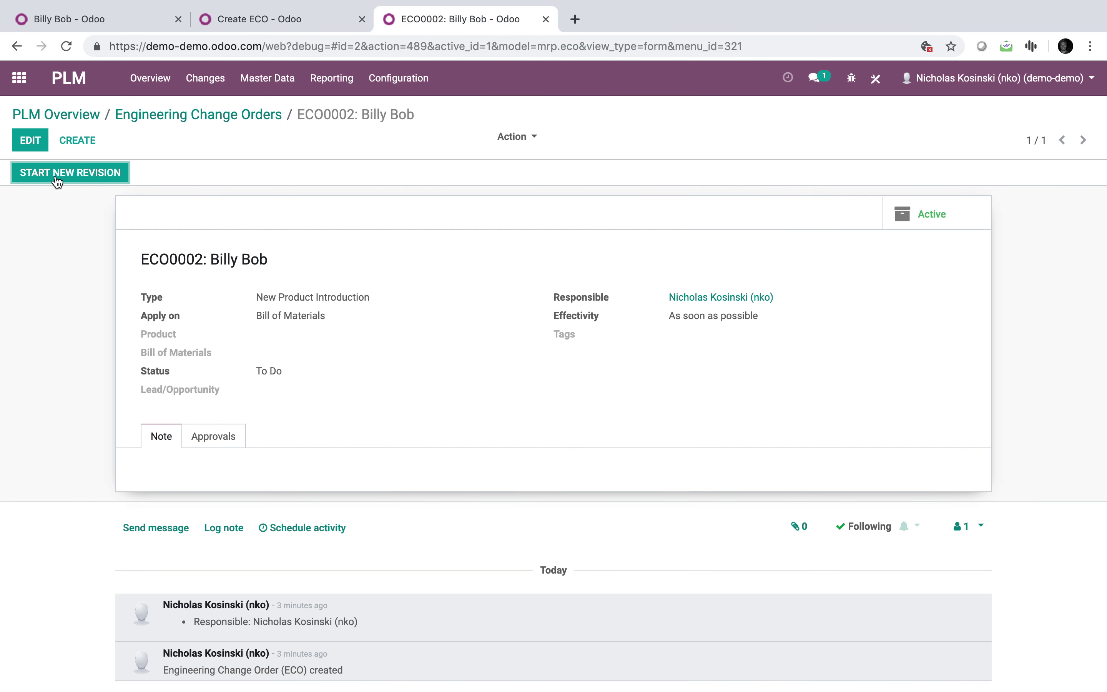
{"action": "left_click", "coordinate": [28, 143]}
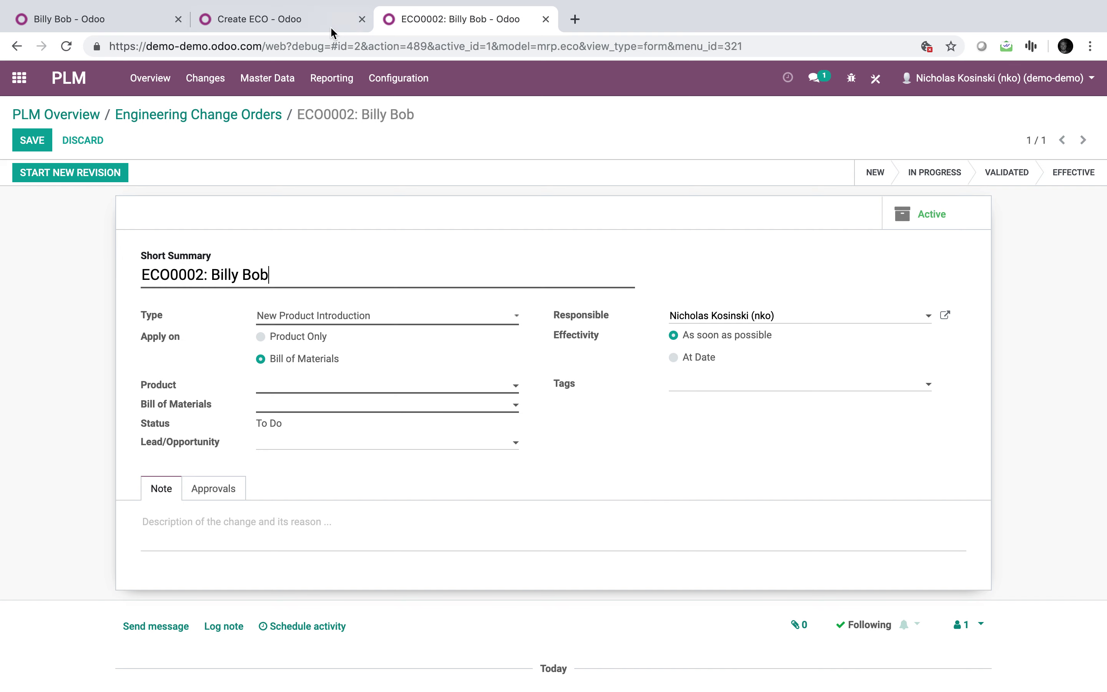
Add a Create ECO line writing record.description into Note (mrp.eco) as a Python expression.
{"action": "left_click", "coordinate": [299, 16]}
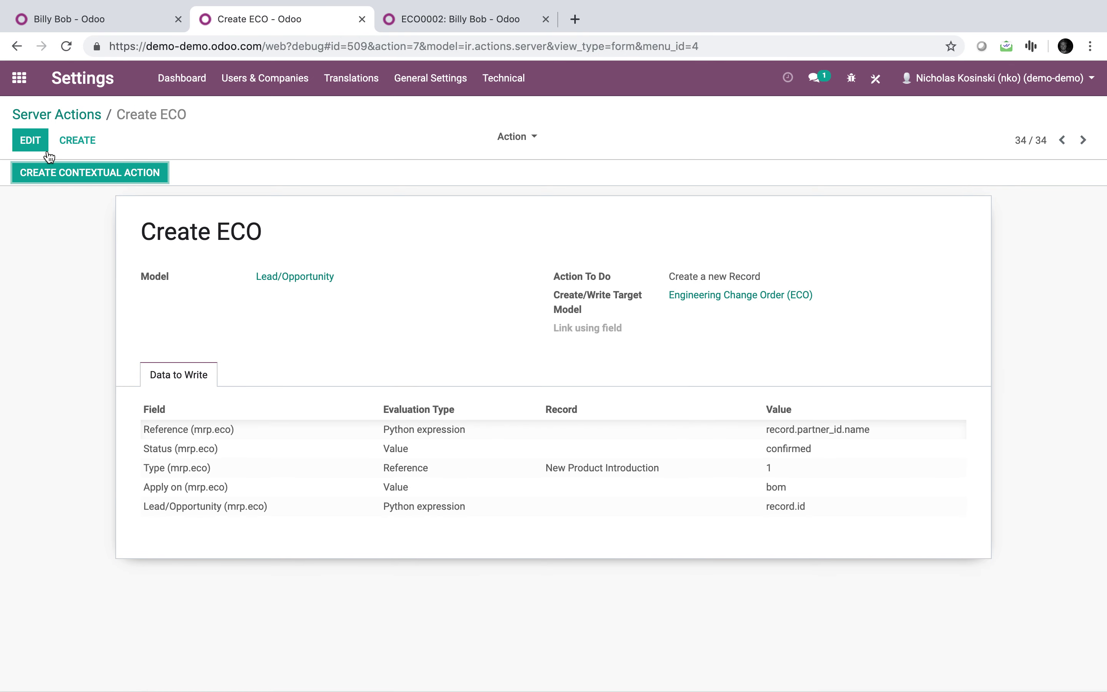
{"action": "left_click", "coordinate": [30, 141]}
{"action": "left_click", "coordinate": [165, 545]}
{"action": "type", "text": "note"}
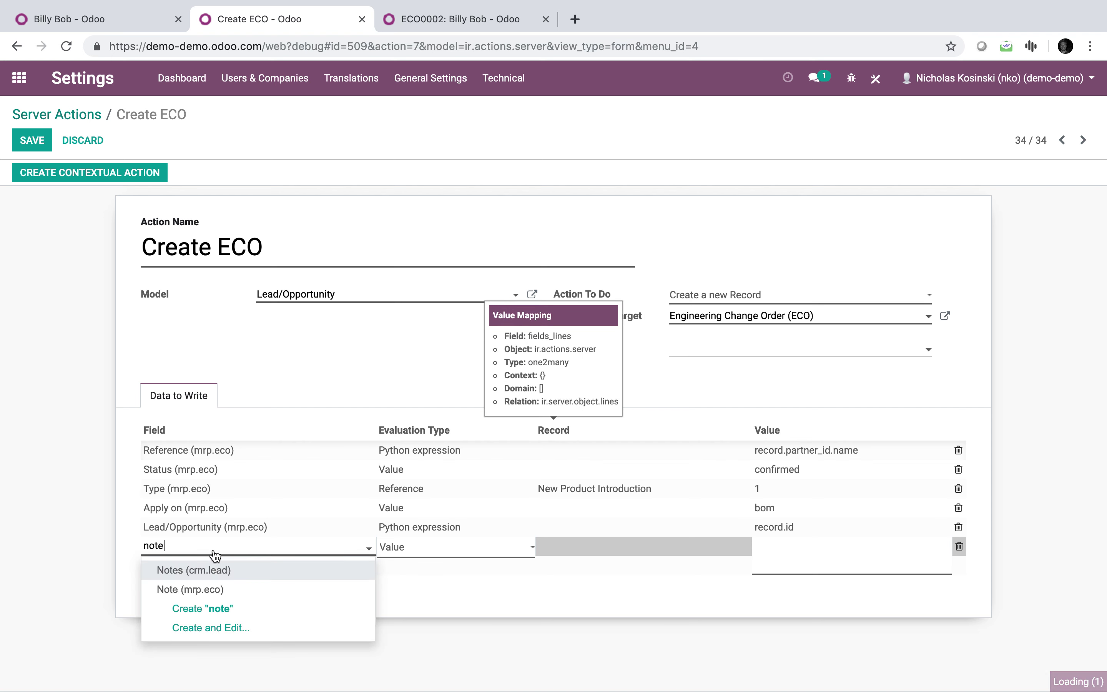
{"action": "left_click", "coordinate": [223, 598]}
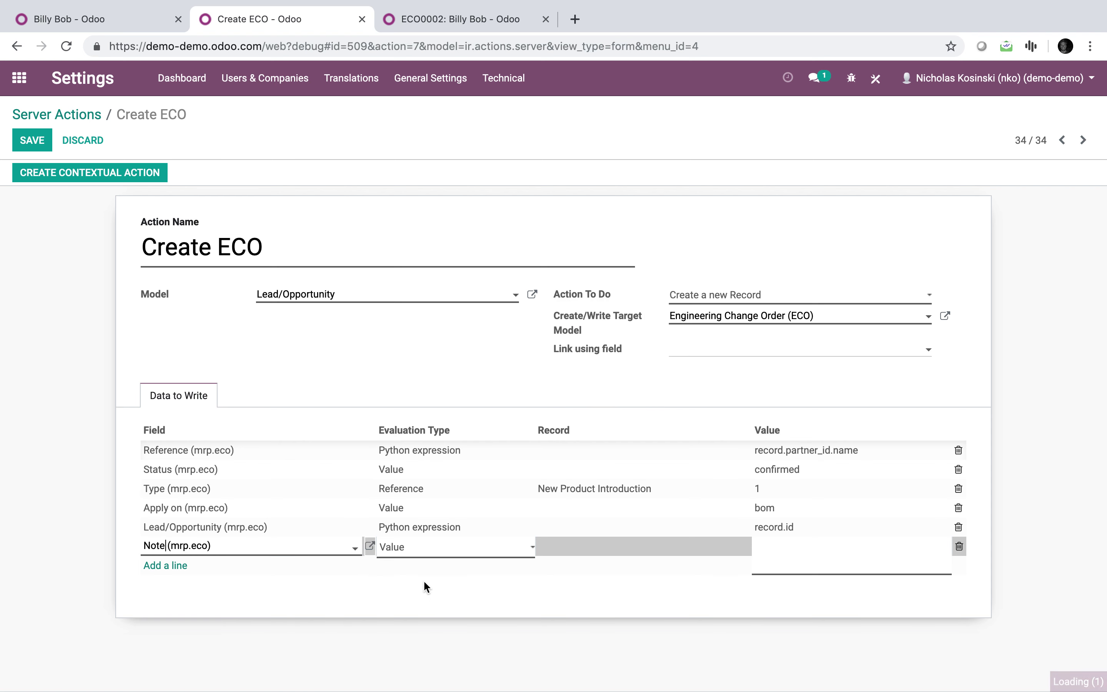
{"action": "left_click", "coordinate": [469, 552]}
{"action": "left_click", "coordinate": [464, 579]}
{"action": "left_click", "coordinate": [826, 559]}
{"action": "type", "text": "record.description"}
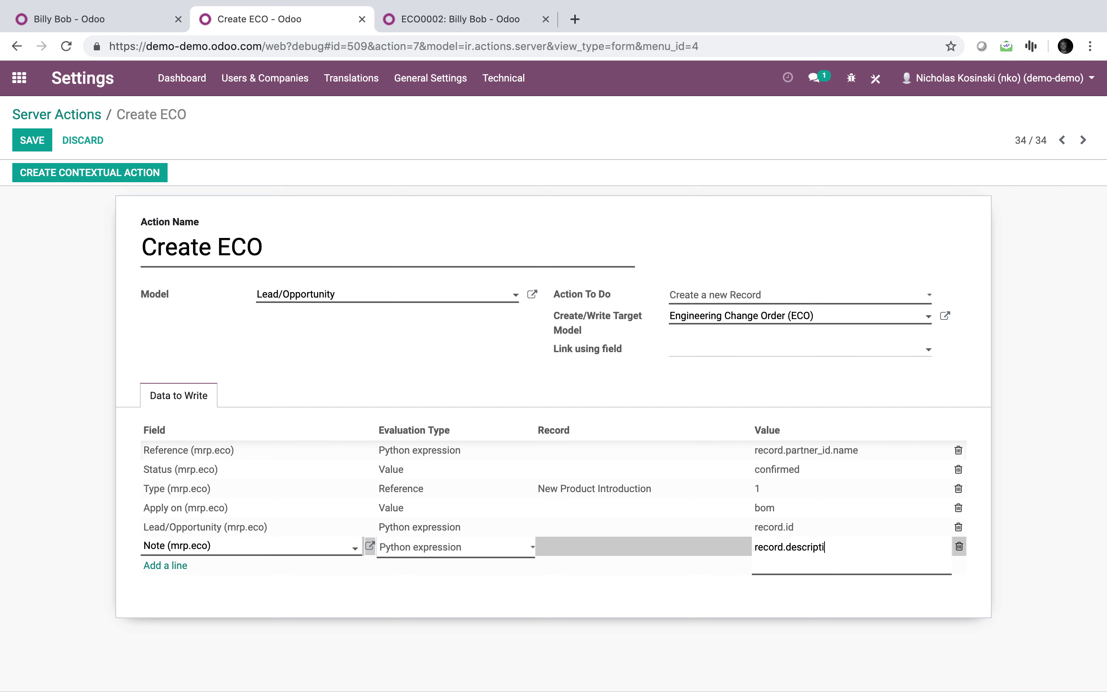
{"action": "left_click", "coordinate": [789, 585]}
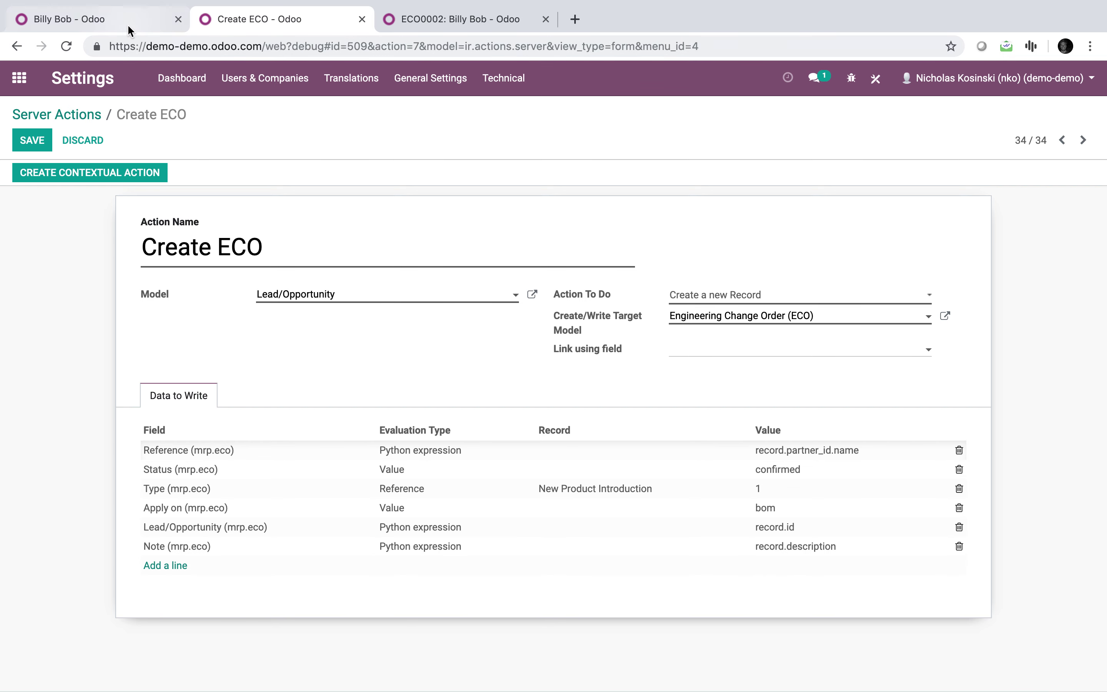
Check the technical name of the lead's Internal Notes field, then save the server action.
{"action": "left_click", "coordinate": [129, 28]}
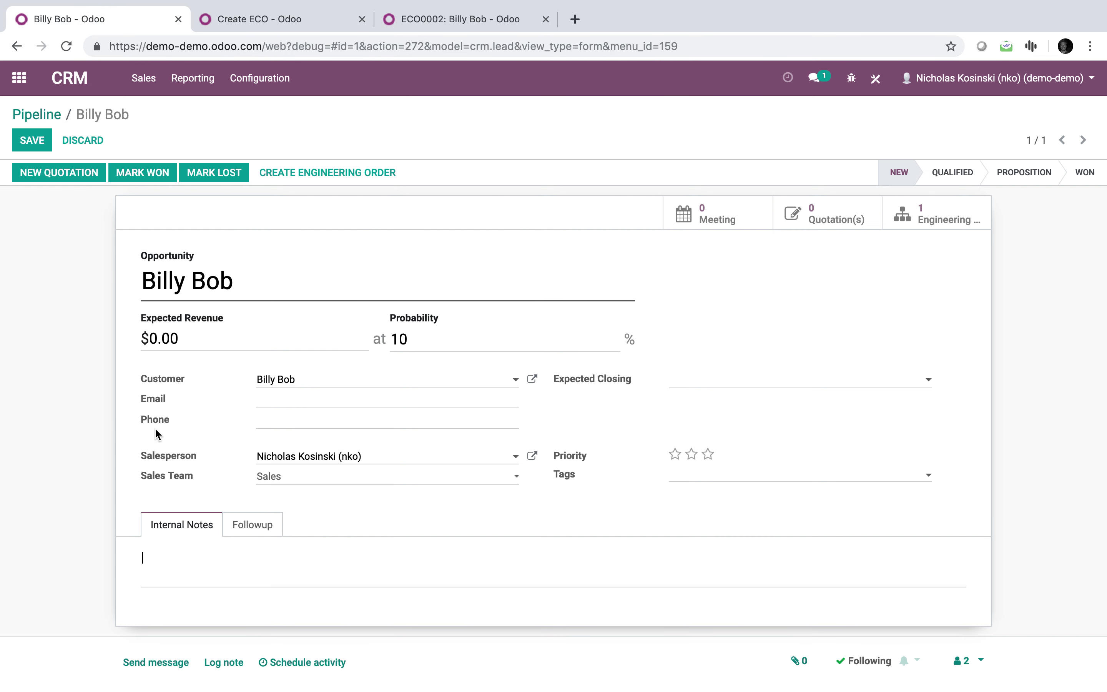
{"action": "left_click", "coordinate": [224, 556]}
{"action": "left_click", "coordinate": [244, 25]}
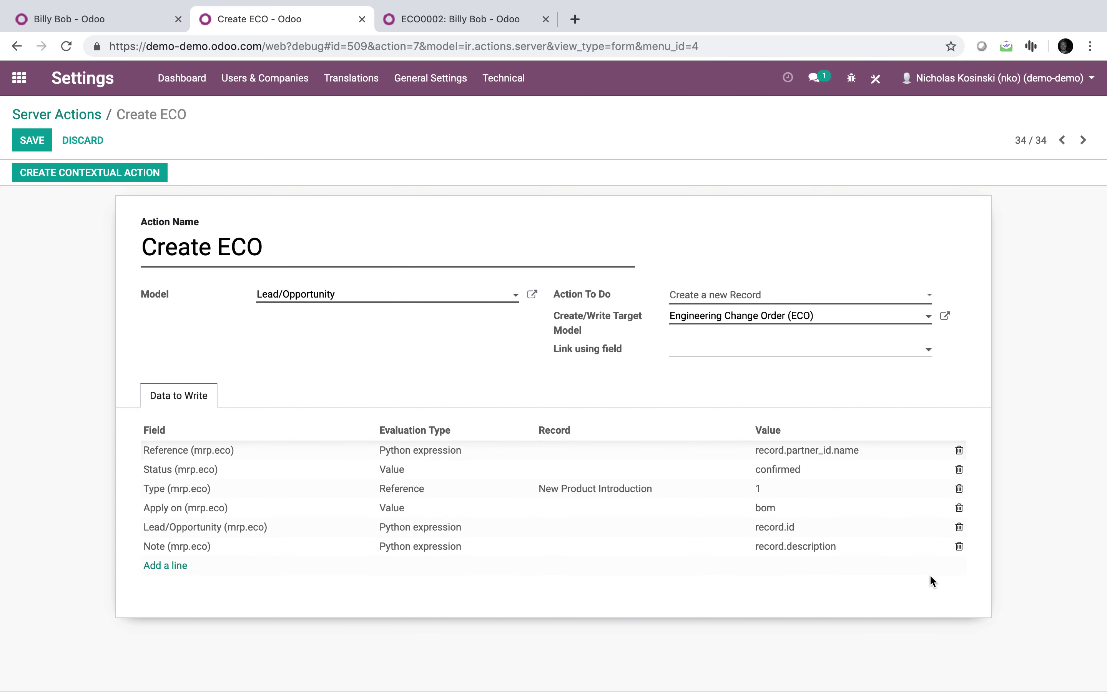
{"action": "left_click", "coordinate": [38, 138]}
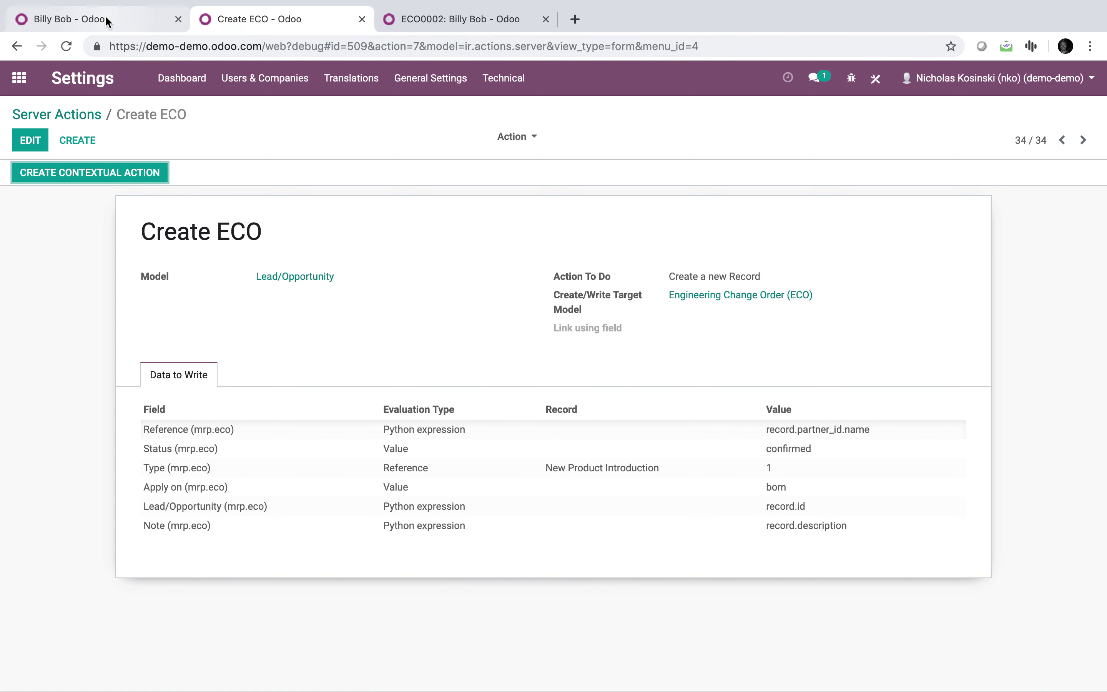
Write 'Customer wants X', 'Customer wants Y', 'Customer wants Z' as three Internal Notes lines and save.
{"action": "left_click", "coordinate": [106, 19]}
{"action": "left_click", "coordinate": [219, 578]}
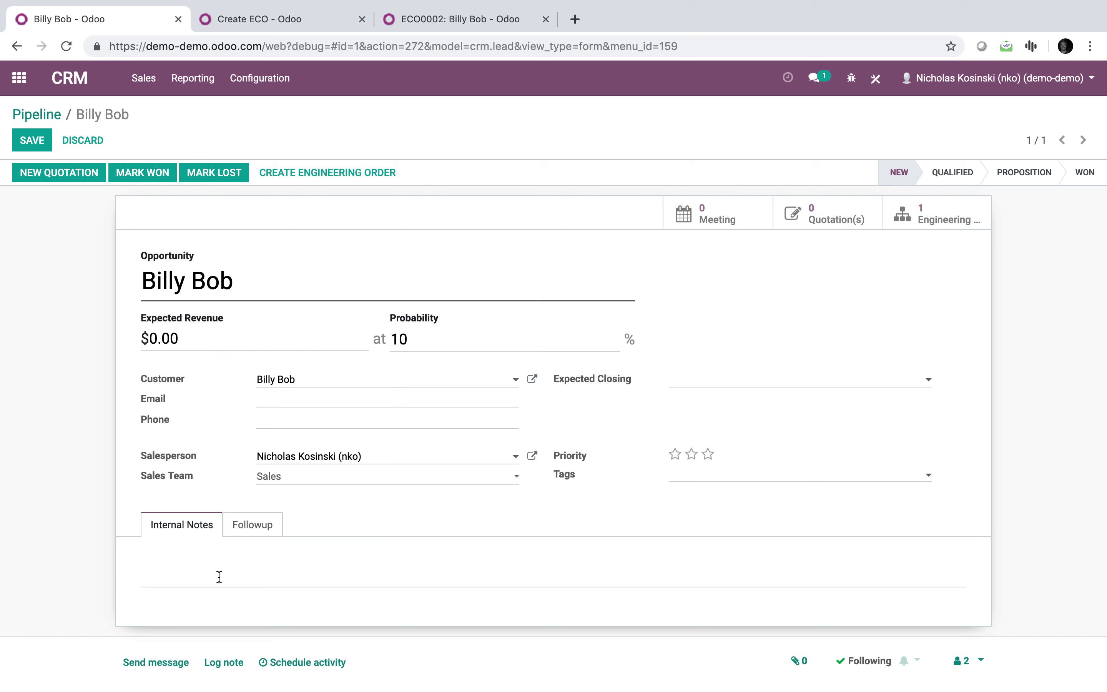
{"action": "type", "text": "Customer wants X"}
{"action": "key", "text": "Return"}
{"action": "type", "text": "Customer wants Y"}
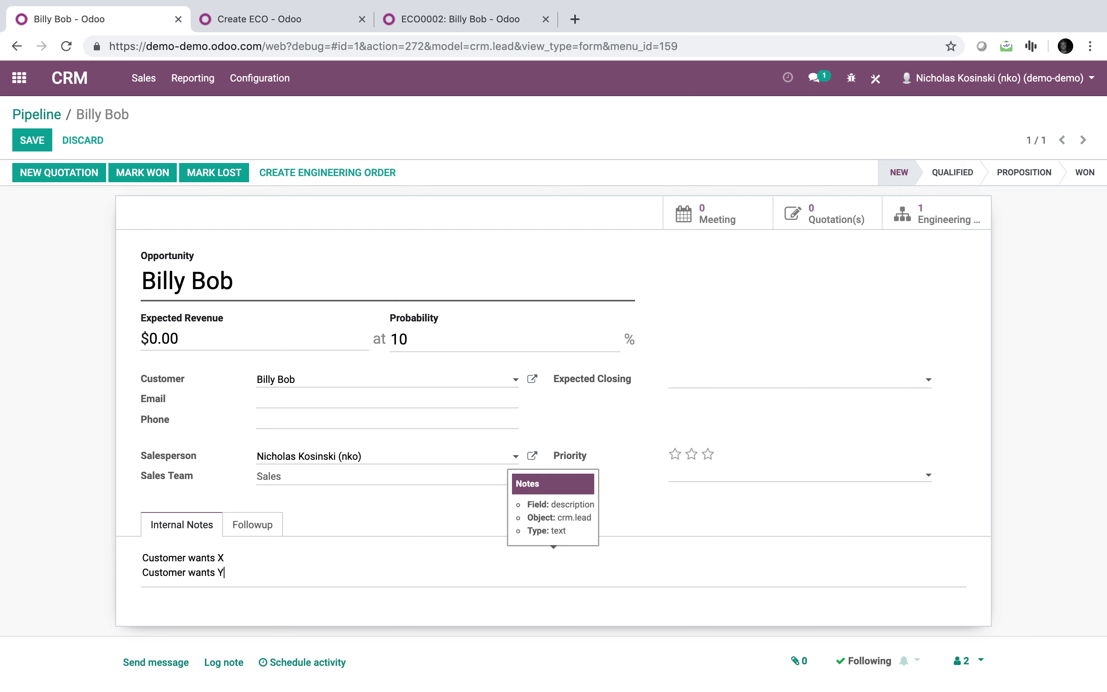
{"action": "key", "text": "Return"}
{"action": "type", "text": "Customer ways"}
{"action": "key", "text": "BackSpace"}
{"action": "key", "text": "BackSpace"}
{"action": "type", "text": "nts Z"}
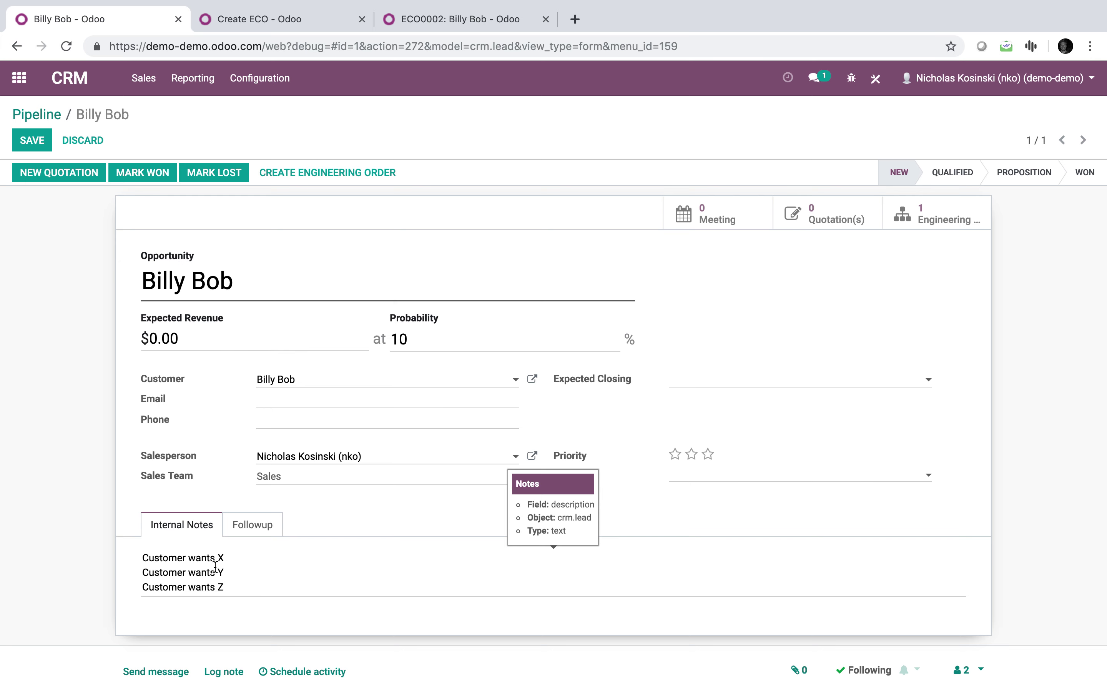
{"action": "key", "text": "alt+s"}
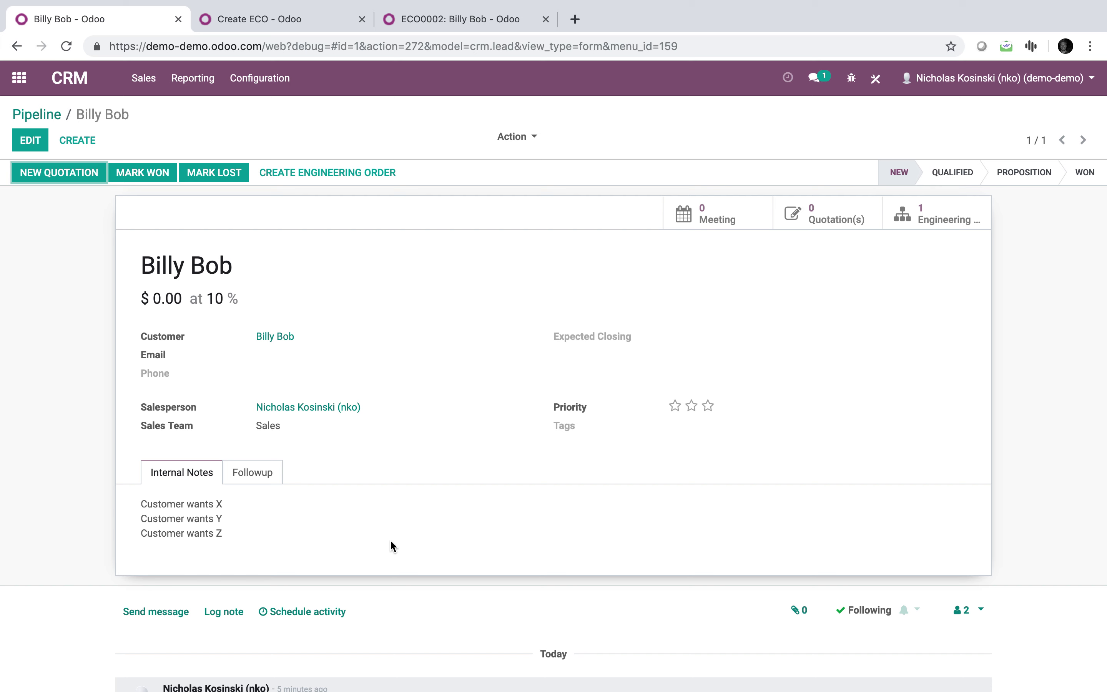
Create ECO0004 from the lead and verify its Note holds the customer notes.
{"action": "left_click", "coordinate": [301, 176]}
{"action": "left_click", "coordinate": [929, 215]}
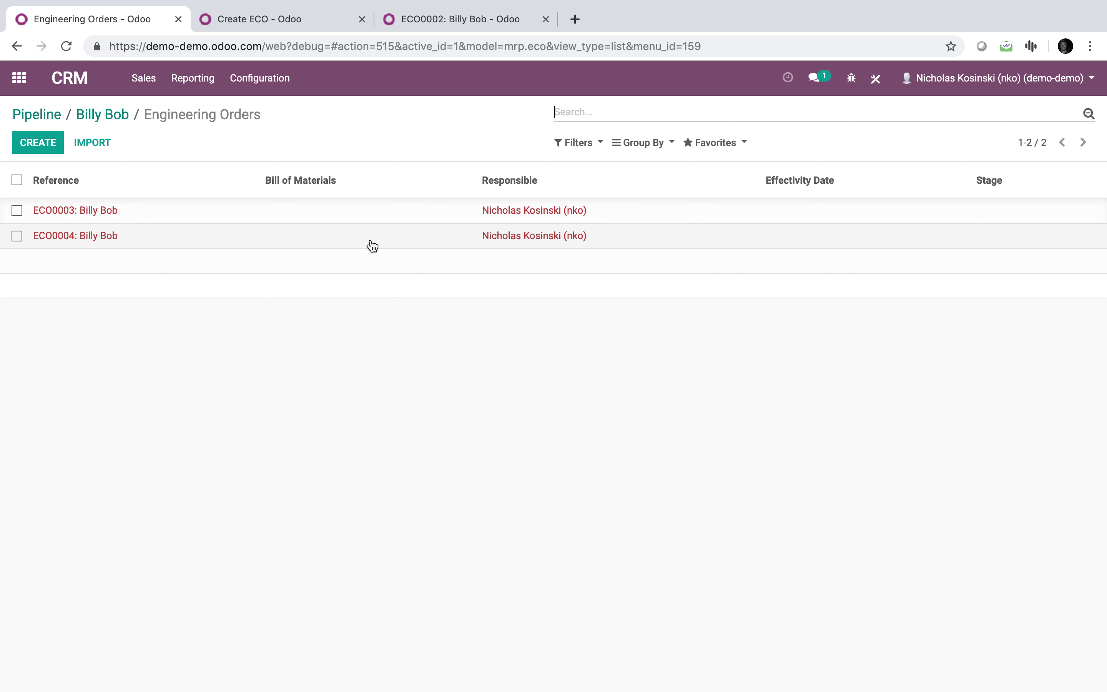
{"action": "left_click", "coordinate": [58, 237]}
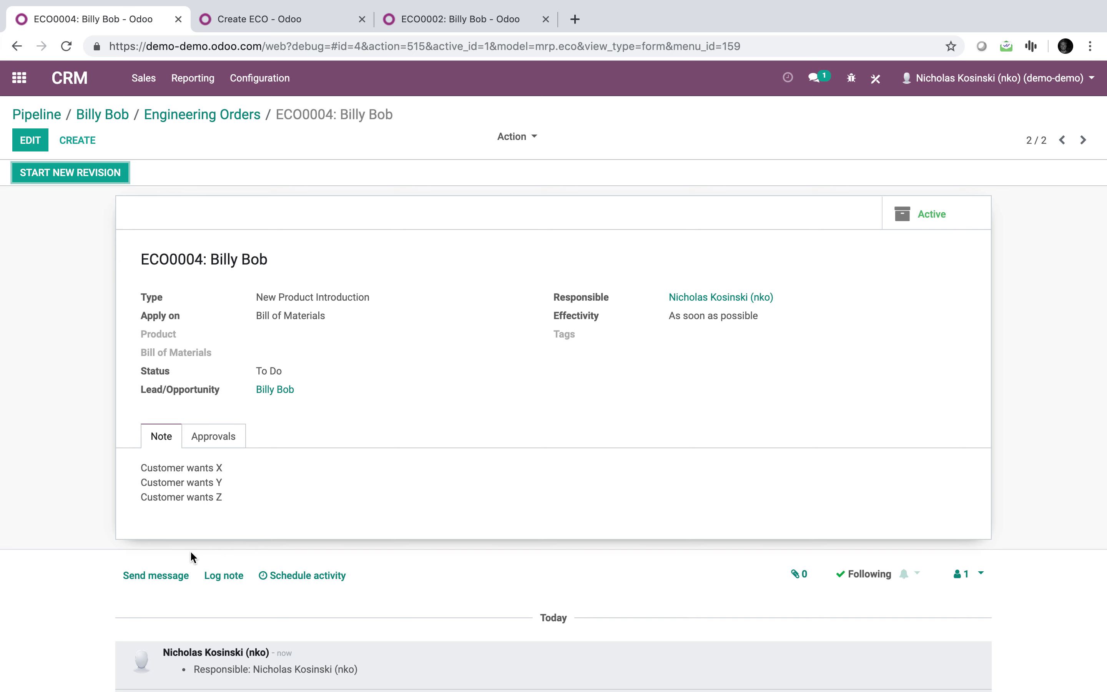
{"action": "left_click", "coordinate": [280, 23]}
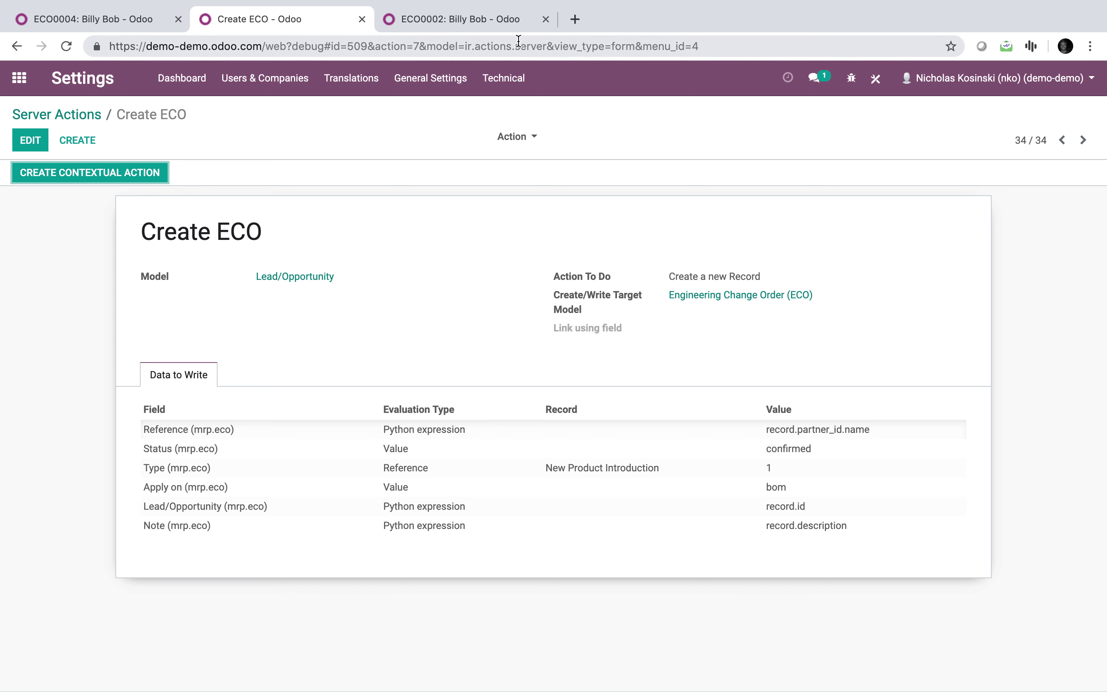
{"action": "left_click", "coordinate": [425, 24]}
Open the PLM Engineering Changes board, then go back to the Billy Bob lead.
{"action": "left_click", "coordinate": [21, 78]}
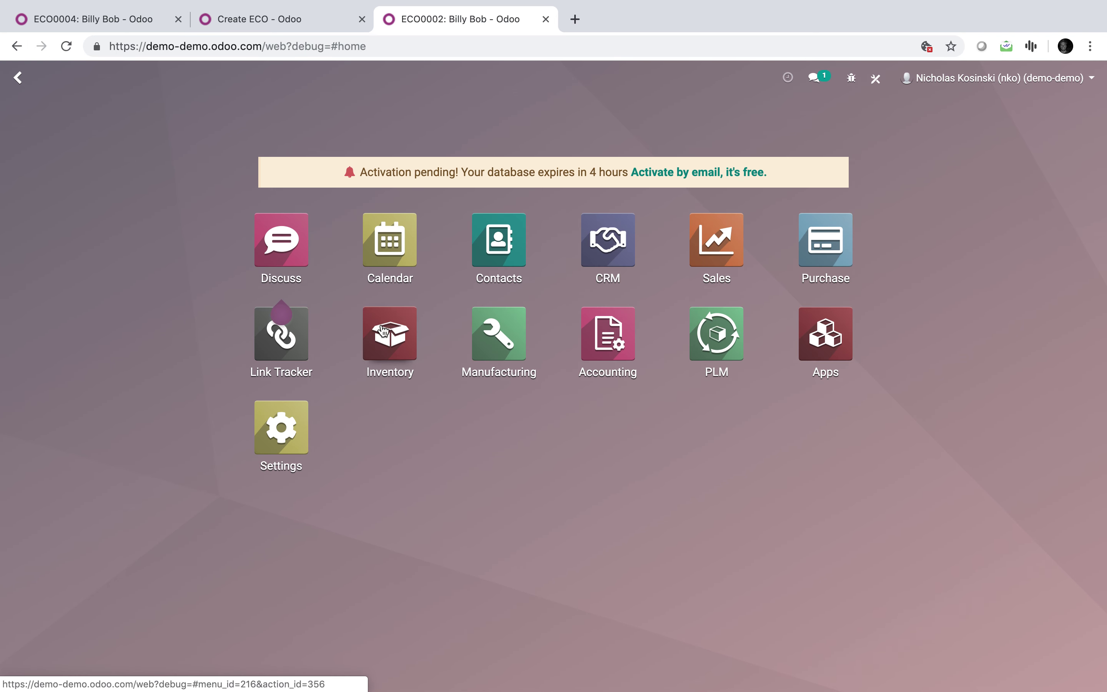
{"action": "left_click", "coordinate": [727, 355]}
{"action": "left_click", "coordinate": [121, 223]}
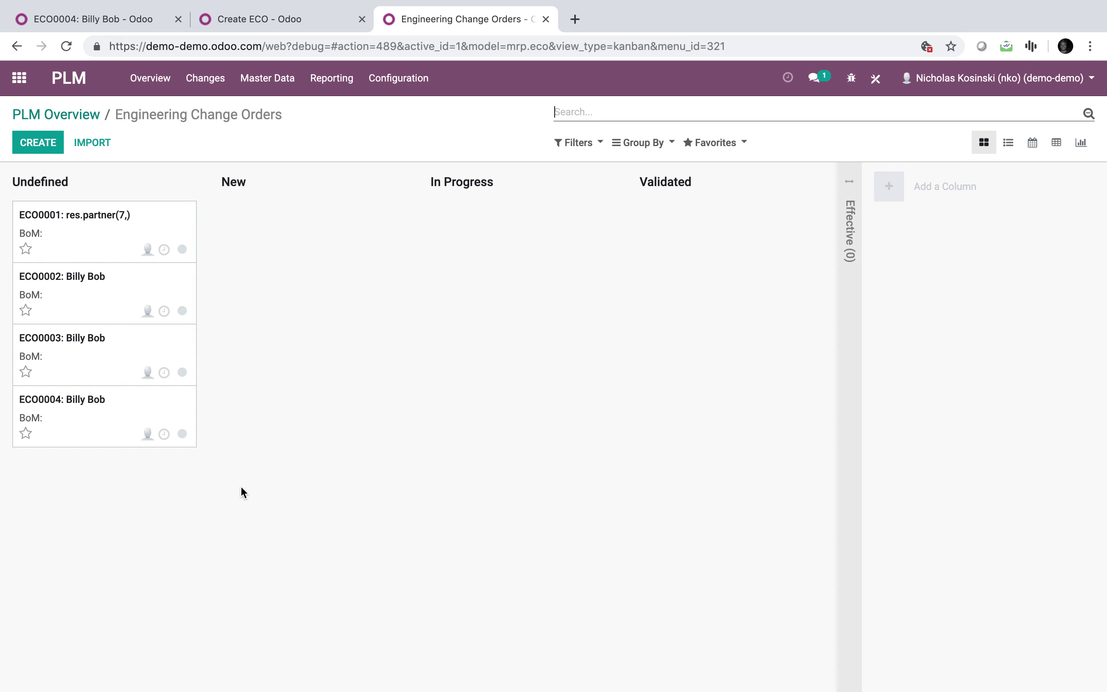
{"action": "left_click", "coordinate": [104, 20]}
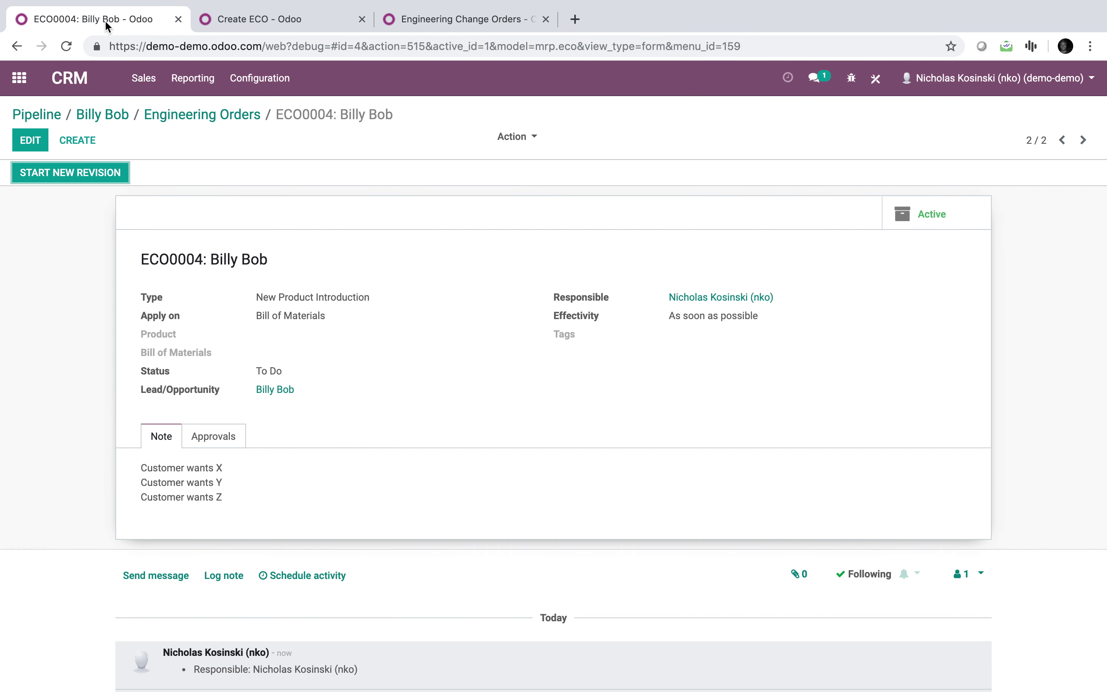
{"action": "left_click", "coordinate": [94, 116]}
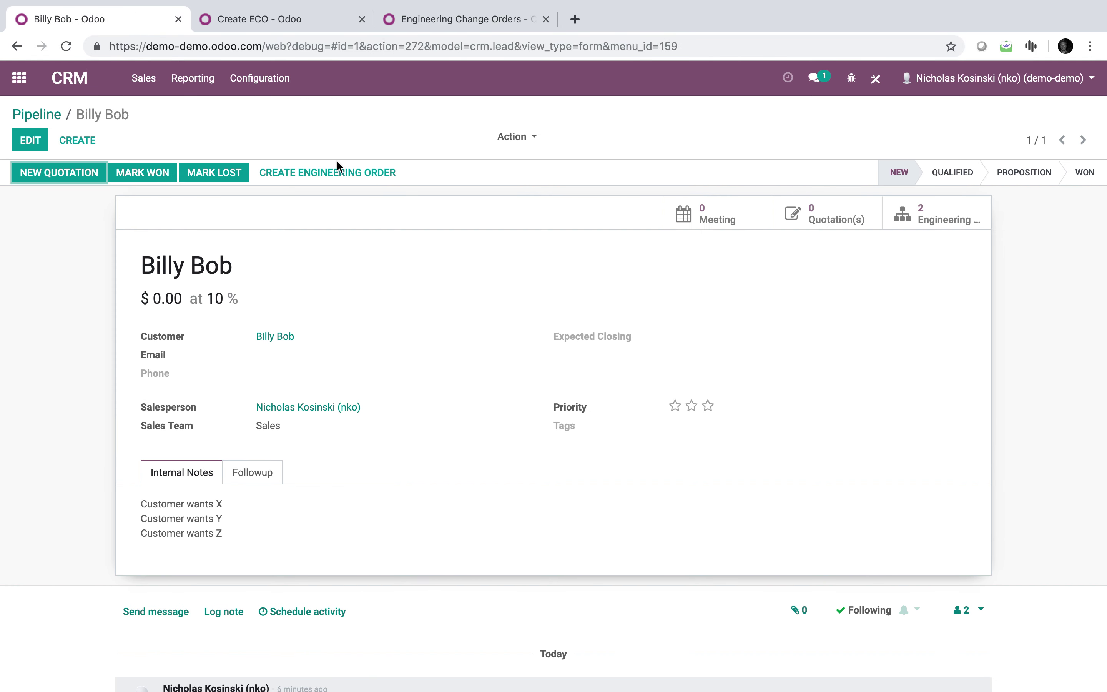
Create a third engineering order from the lead and confirm ECO0005 appears on the board.
{"action": "left_click", "coordinate": [292, 173]}
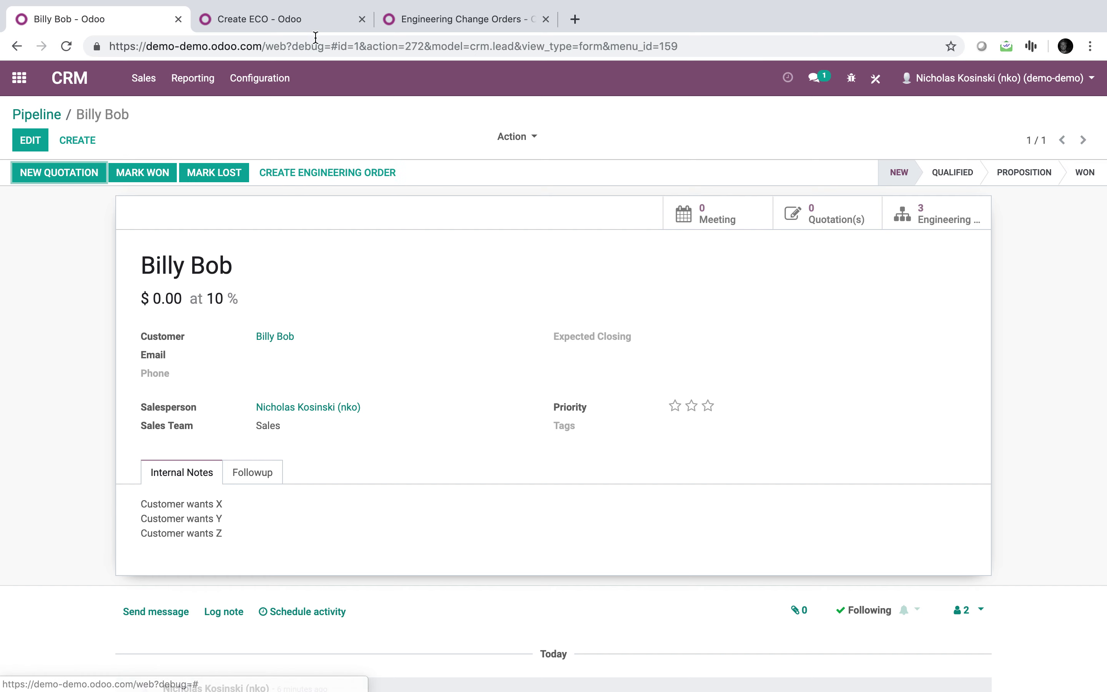
{"action": "left_click", "coordinate": [410, 19]}
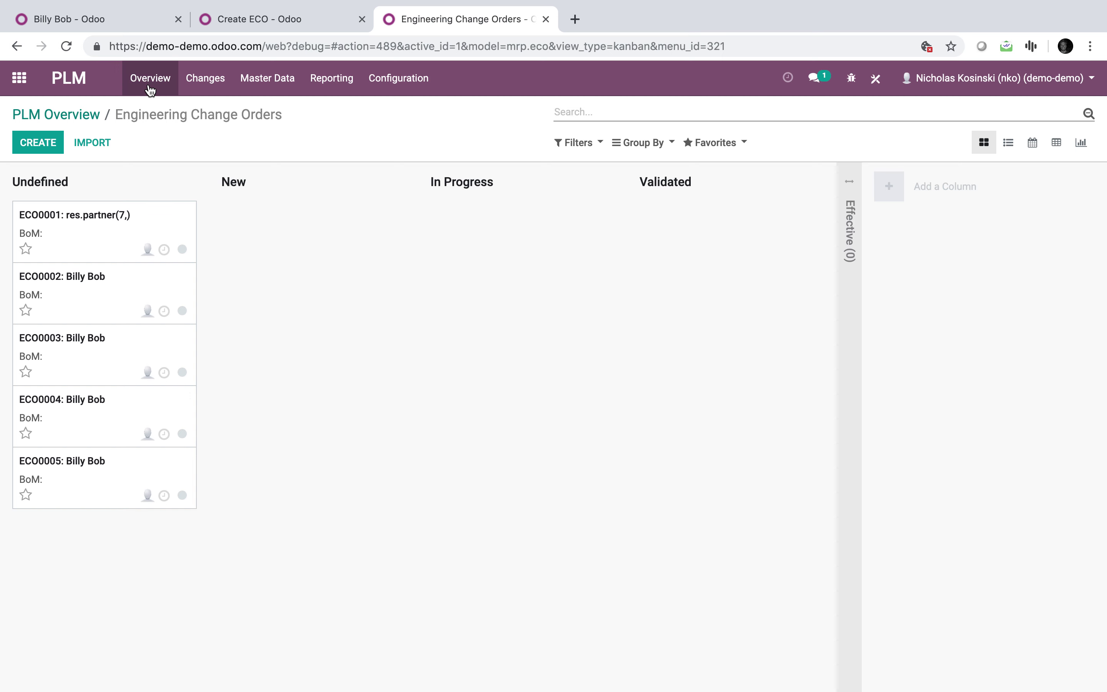
{"action": "left_click", "coordinate": [92, 22]}
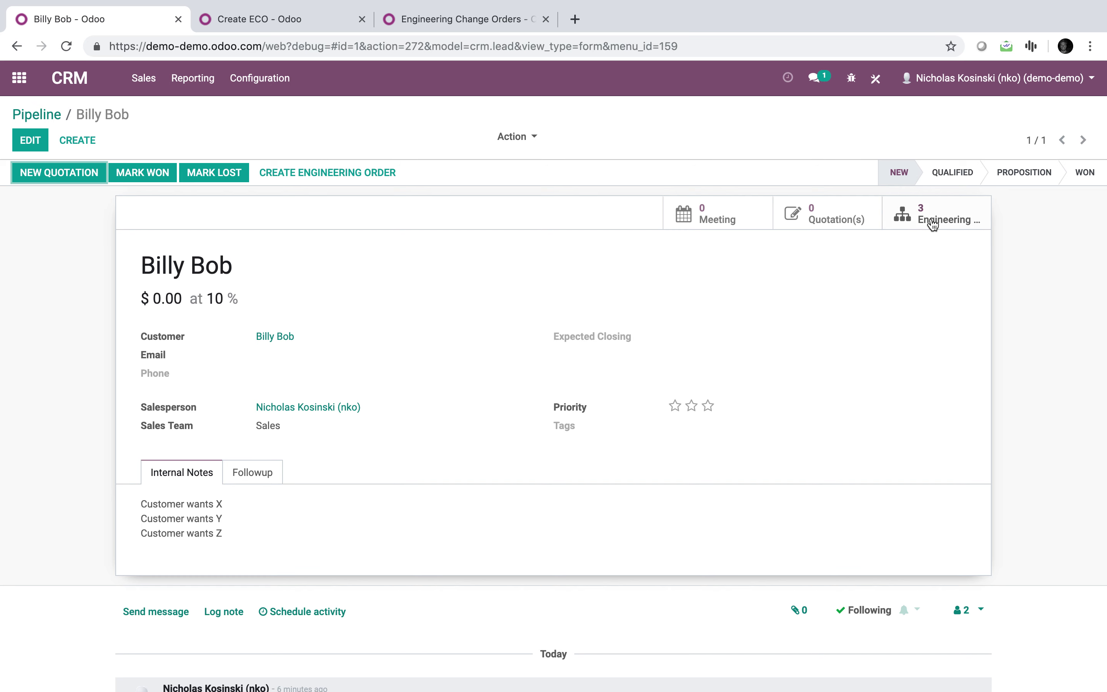
{"action": "mouse_move", "coordinate": [932, 227]}
Create a new CRM opportunity for a newly created customer contact.
{"action": "left_click", "coordinate": [23, 83]}
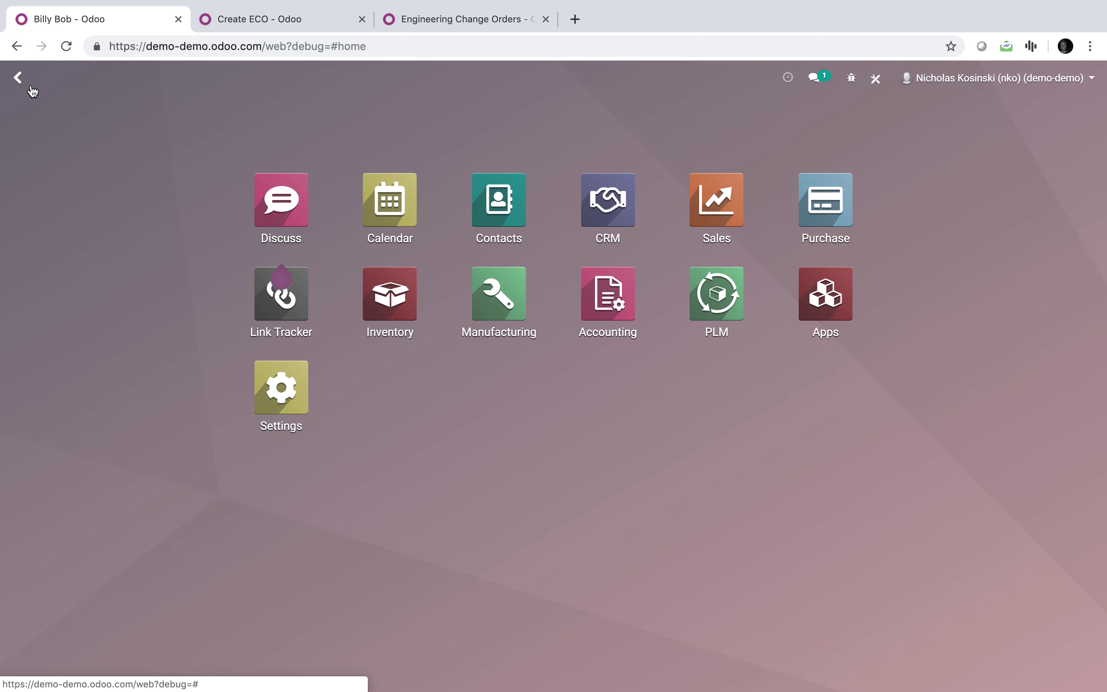
{"action": "left_click", "coordinate": [594, 206]}
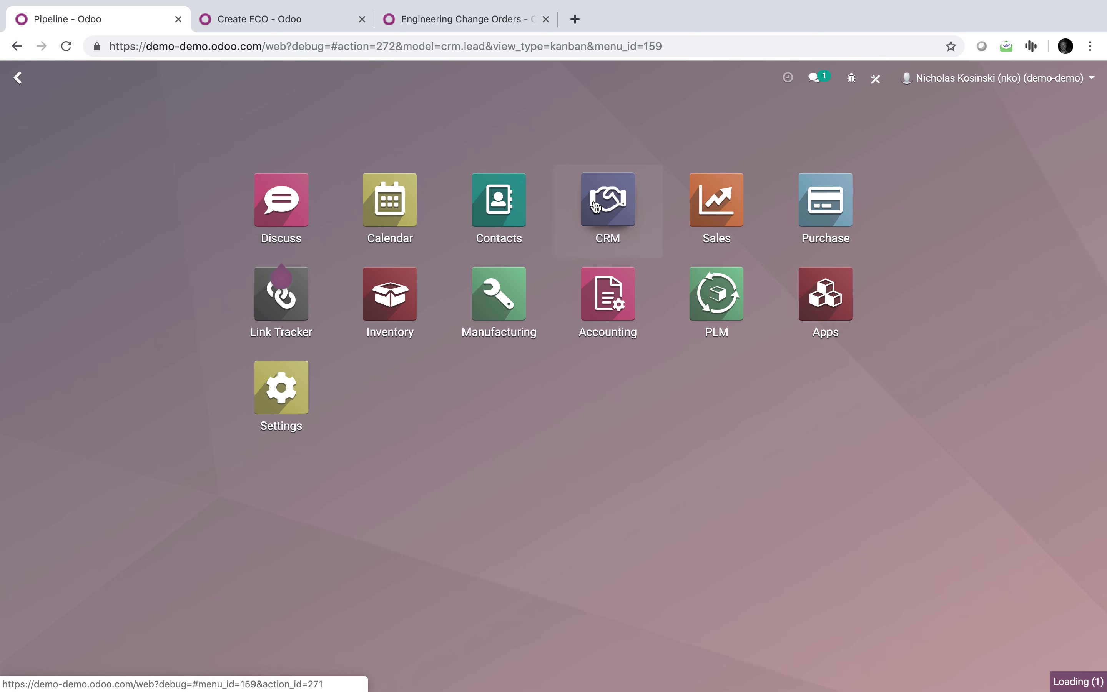
{"action": "left_click", "coordinate": [50, 152]}
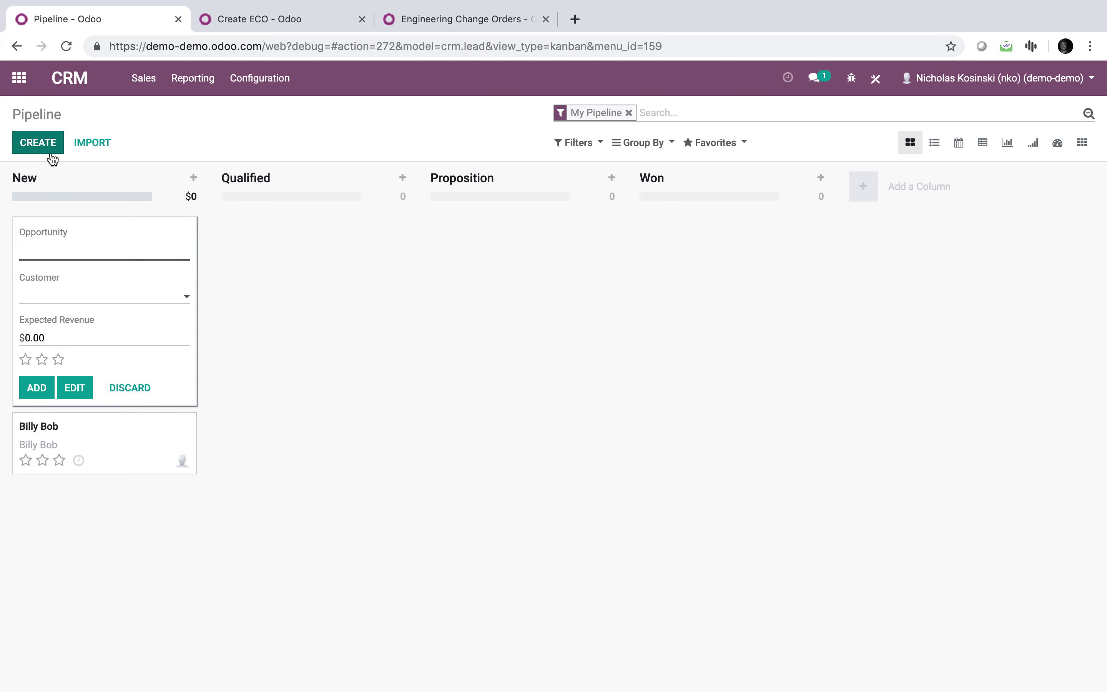
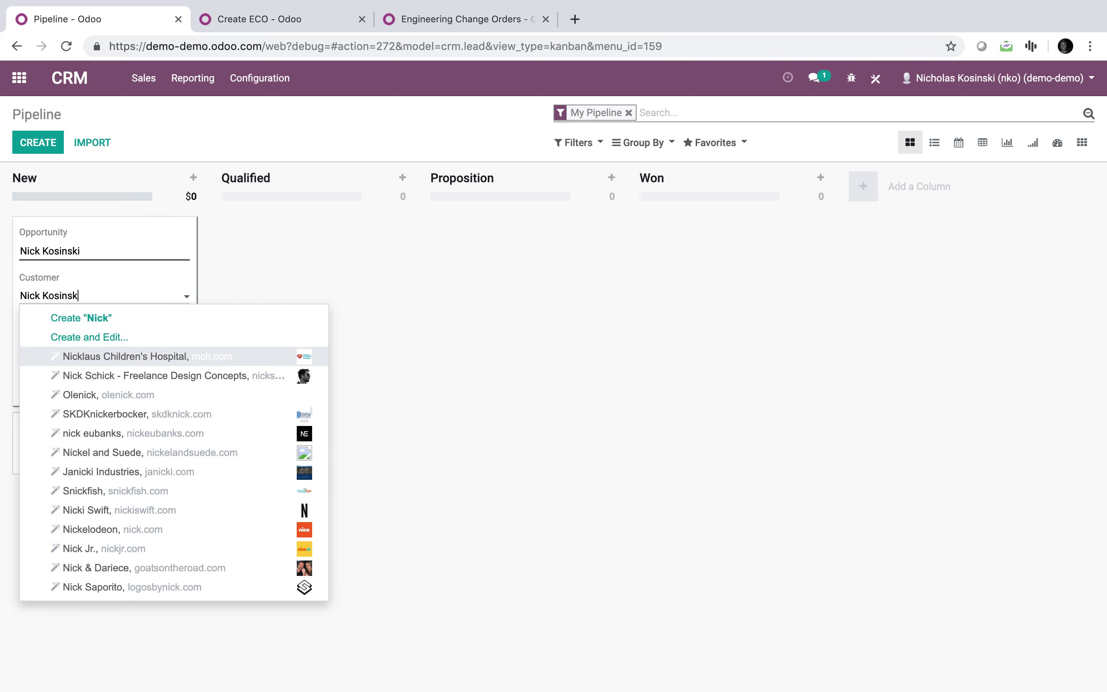
{"action": "left_click", "coordinate": [133, 319]}
{"action": "left_click", "coordinate": [37, 388]}
{"action": "left_click", "coordinate": [434, 355]}
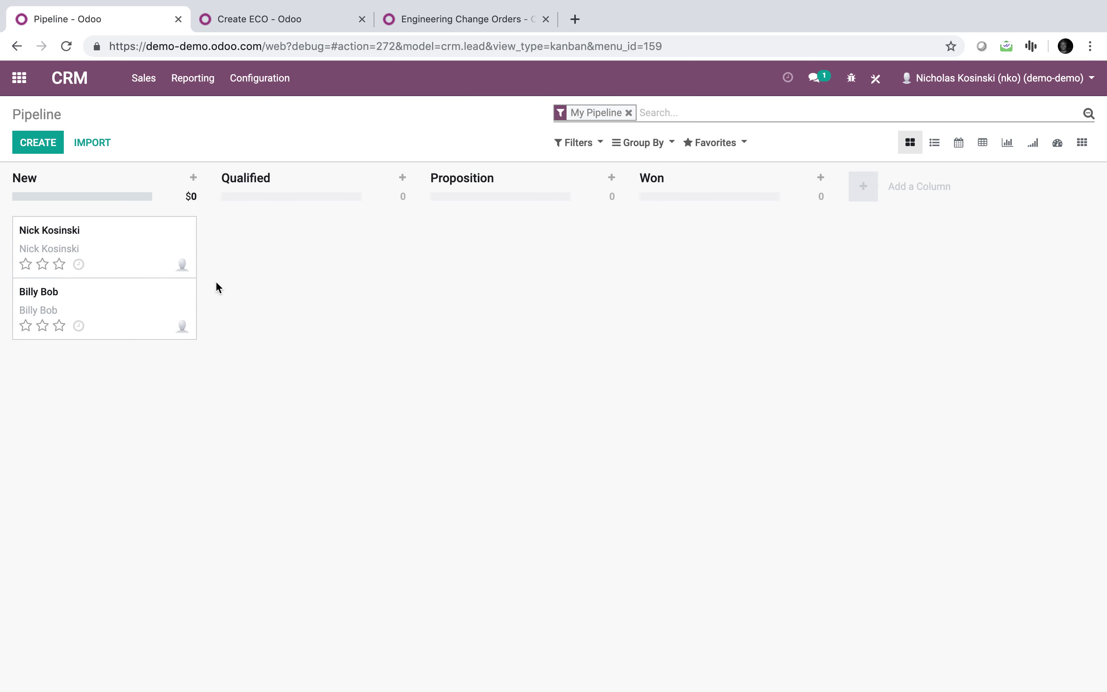
Save the opportunity's Internal Notes requesting a blue product with size 1,23 and width 10.
{"action": "left_click", "coordinate": [143, 230]}
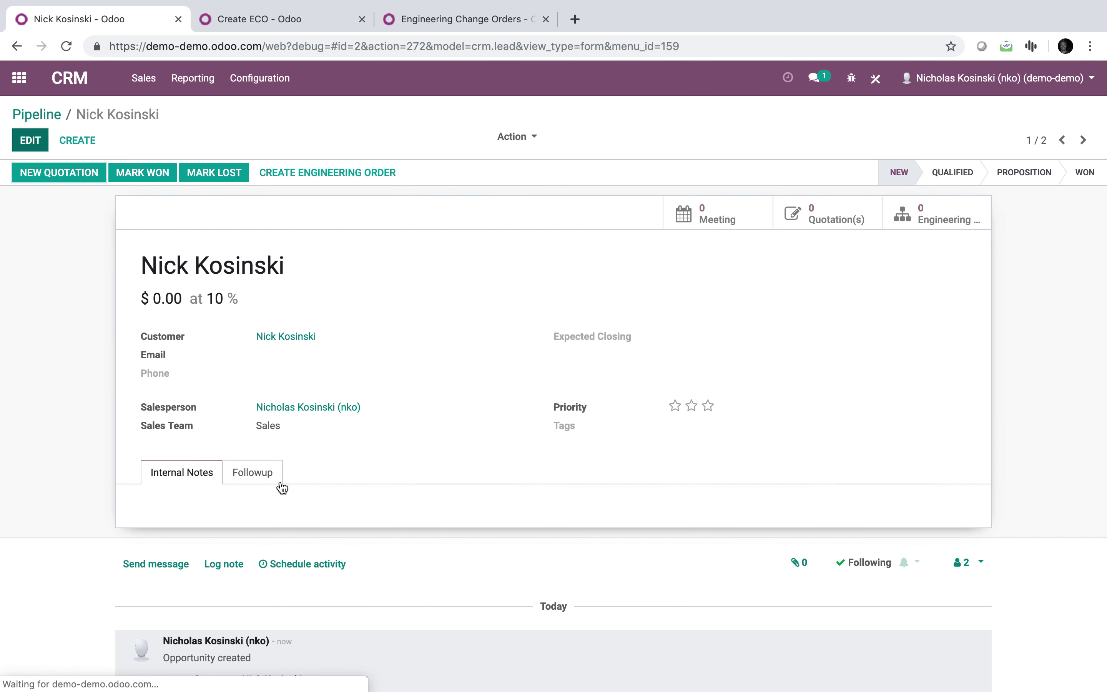
{"action": "left_click", "coordinate": [359, 539]}
{"action": "type", "text": "Nick wants a blue product with XYZ"}
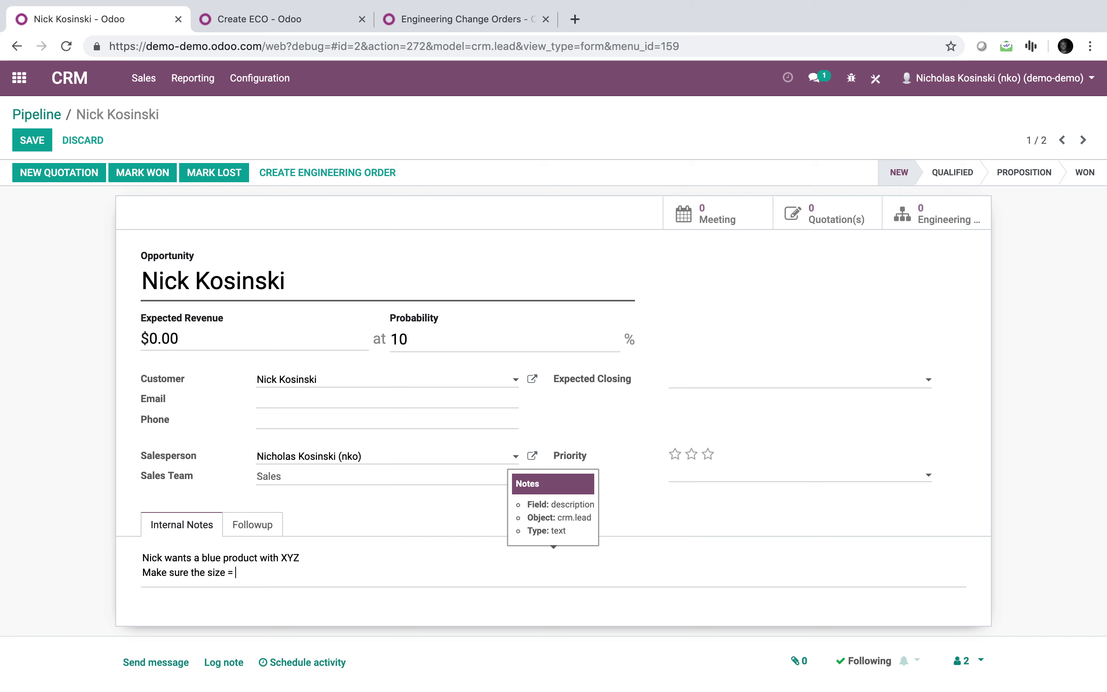
{"action": "key", "text": "Return"}
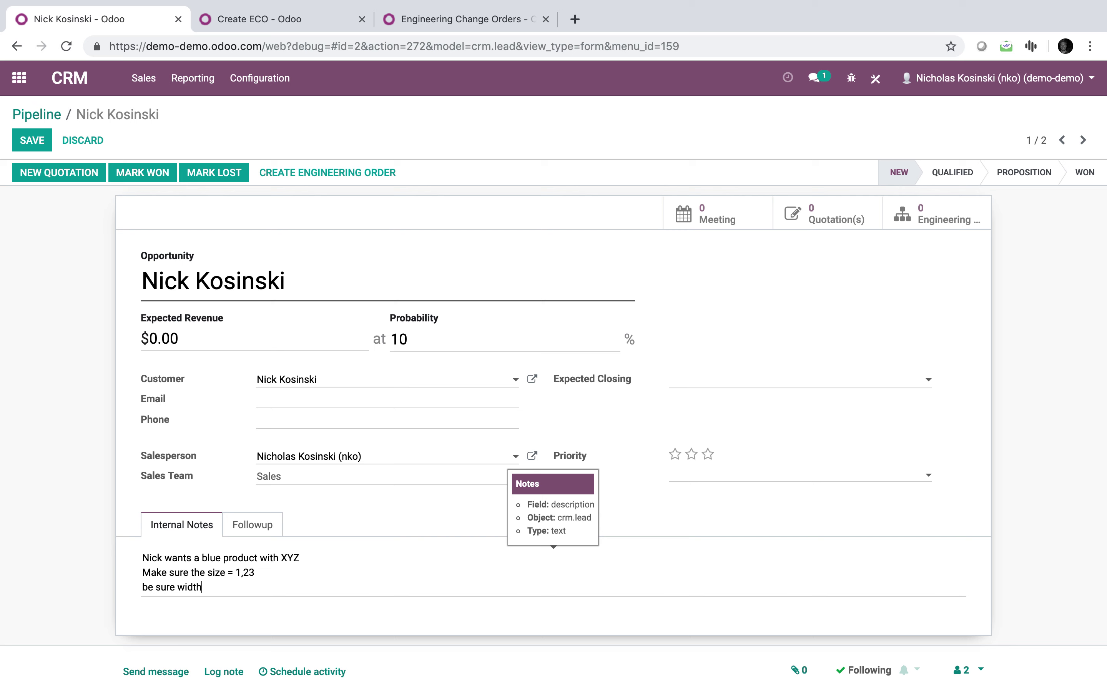
{"action": "key", "text": "Return"}
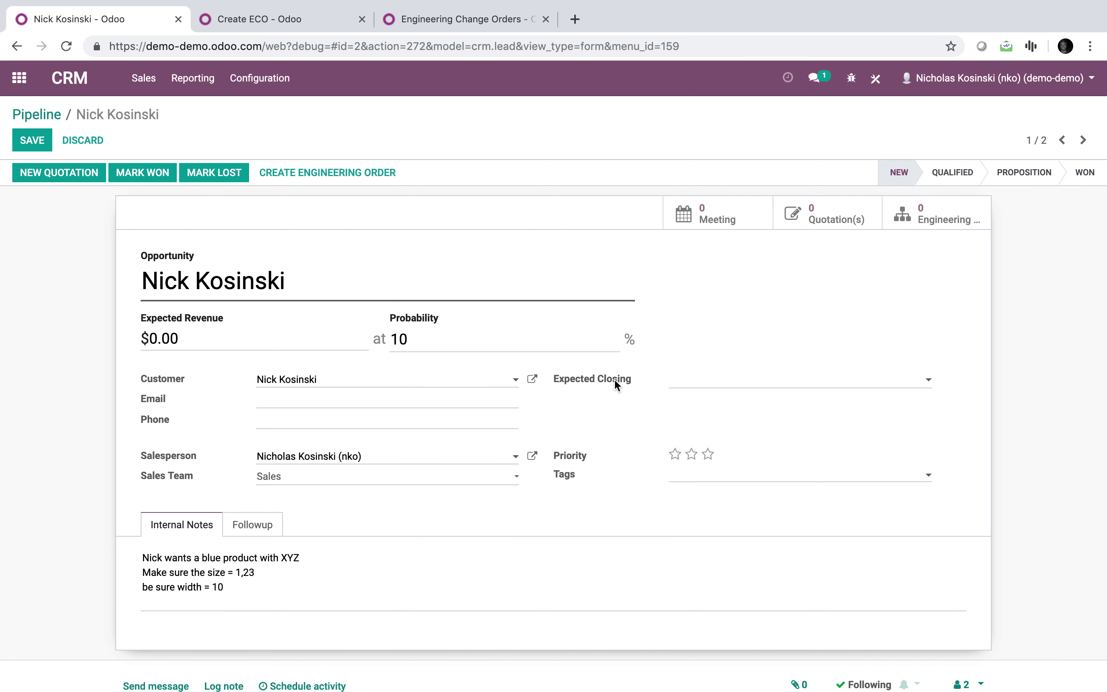
{"action": "left_click", "coordinate": [37, 144]}
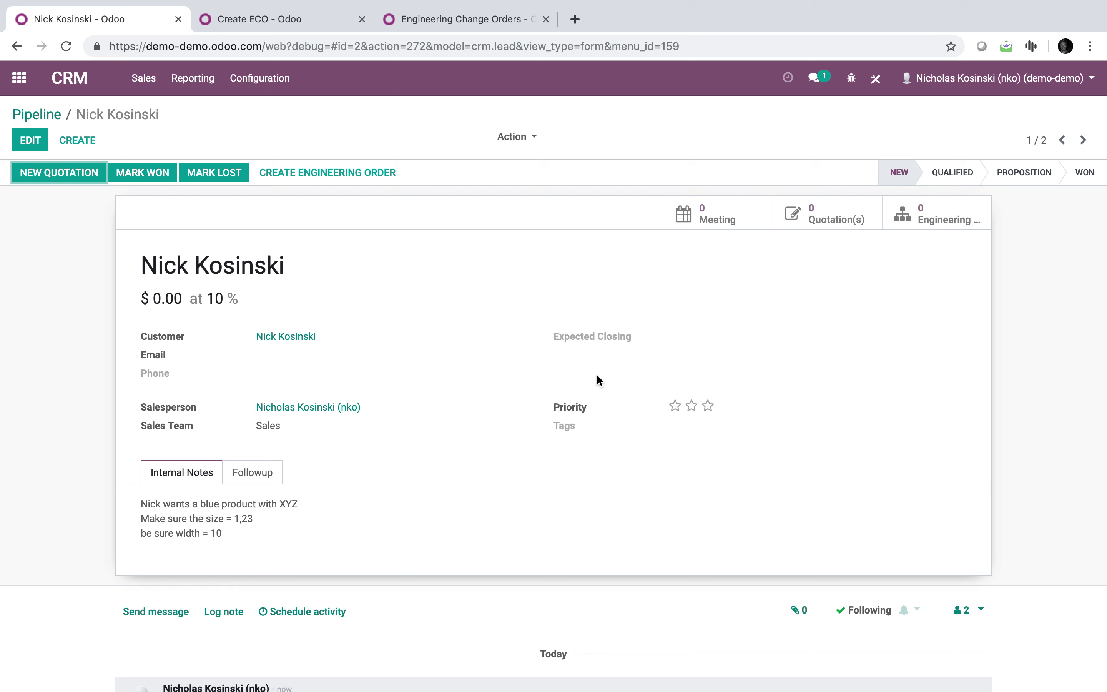
{"action": "left_click", "coordinate": [876, 77]}
Add a notebook tab named 'Customization Options' to the lead form.
{"action": "left_click", "coordinate": [428, 588]}
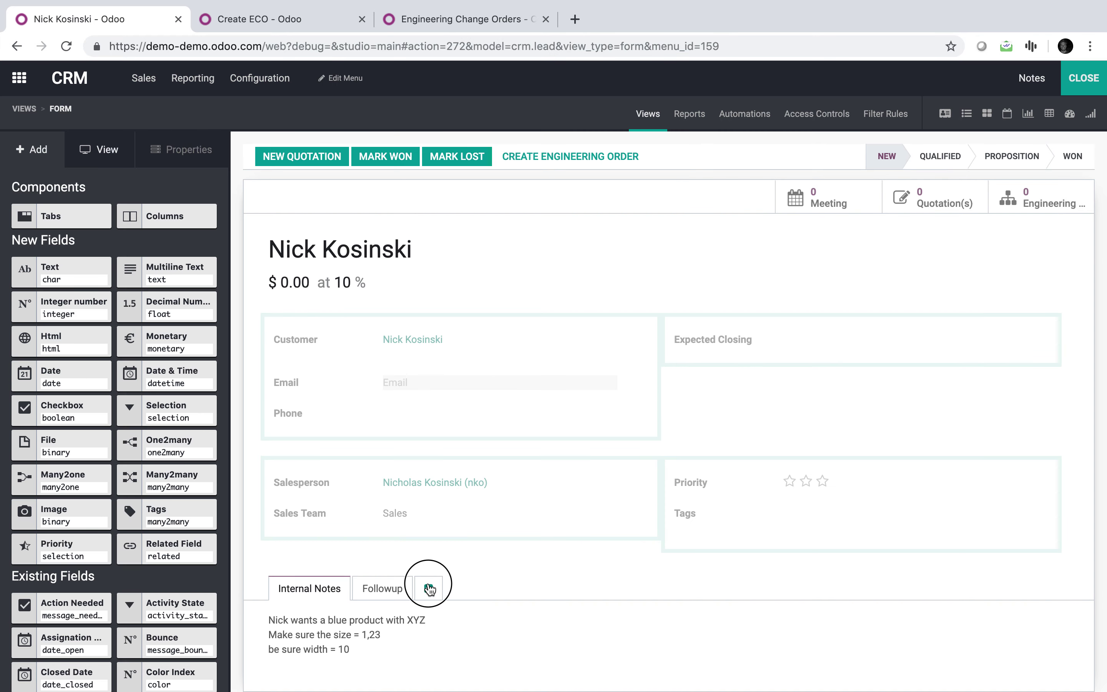
{"action": "left_click", "coordinate": [447, 589]}
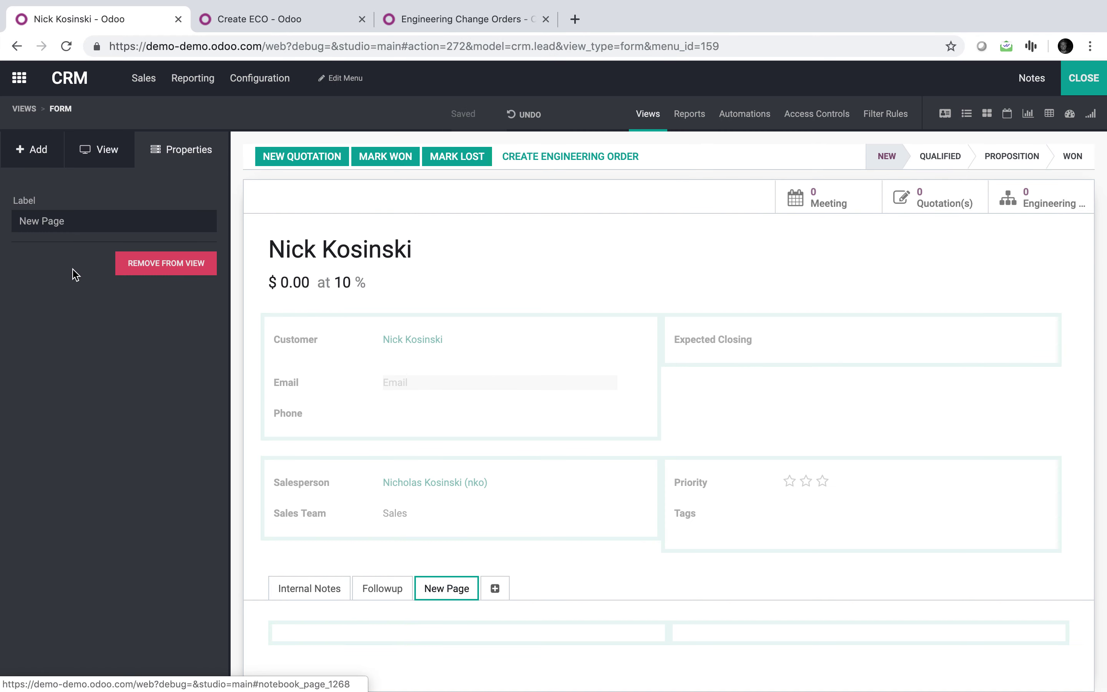
{"action": "triple_click", "coordinate": [82, 223]}
{"action": "type", "text": "Customization Options"}
{"action": "left_click", "coordinate": [8, 314]}
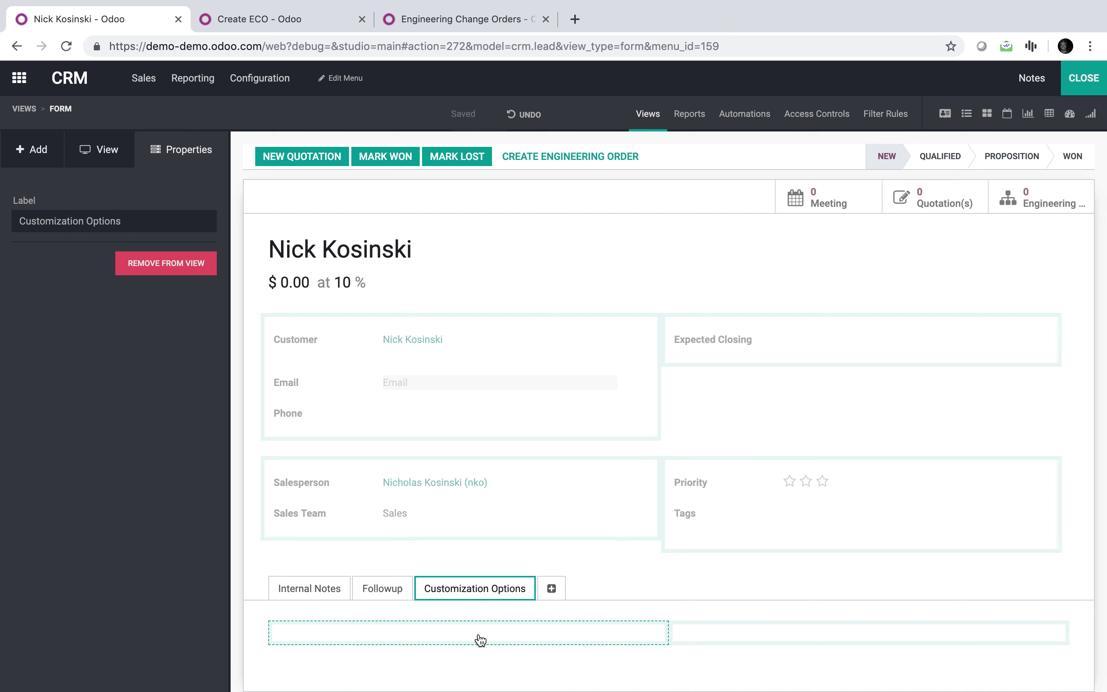
Place two text fields labelled Size and Width in the Customization Options tab.
{"action": "left_click", "coordinate": [49, 150]}
{"action": "left_click_drag", "start_coordinate": [65, 274], "coordinate": [366, 636]}
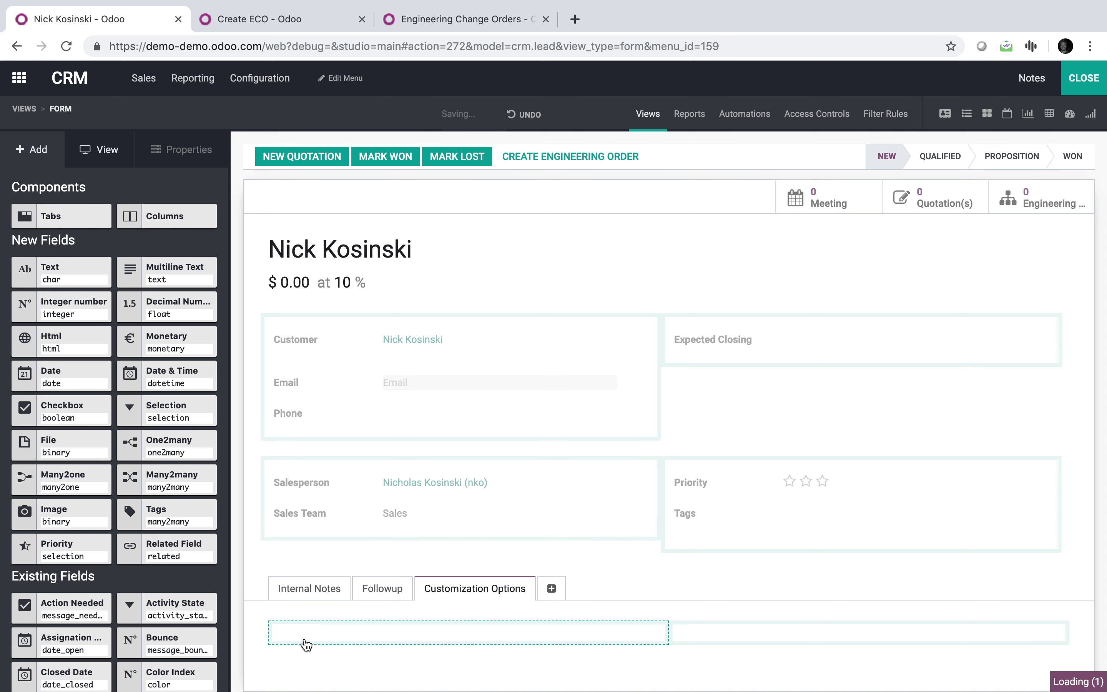
{"action": "type", "text": "S"}
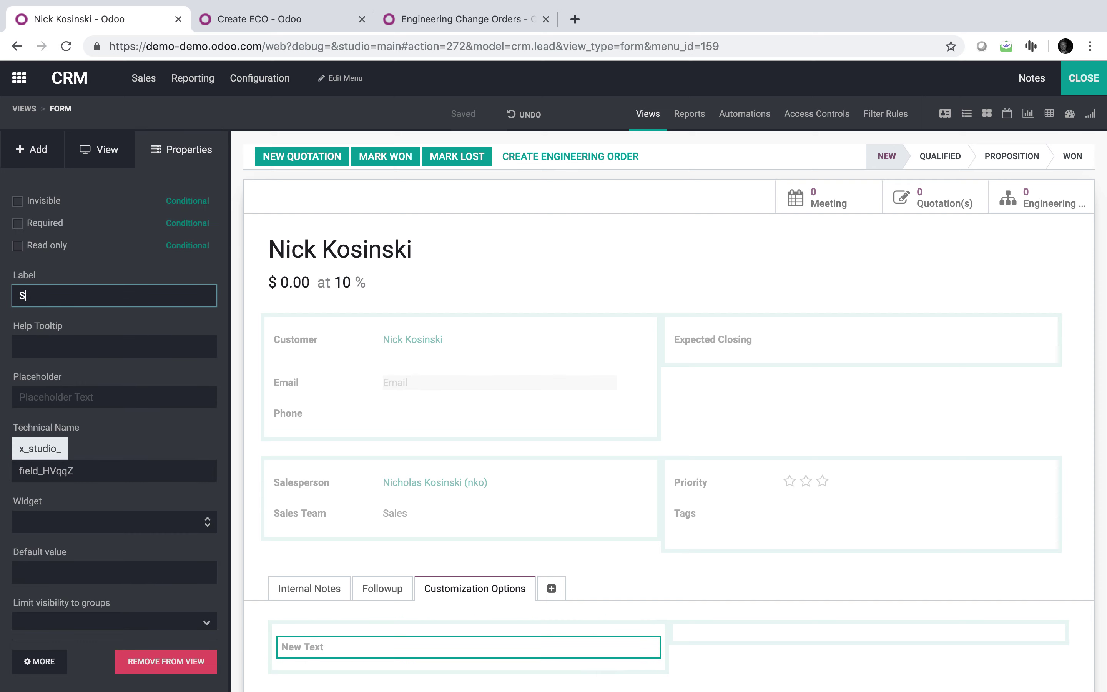
{"action": "type", "text": "ize"}
{"action": "key", "text": "Return"}
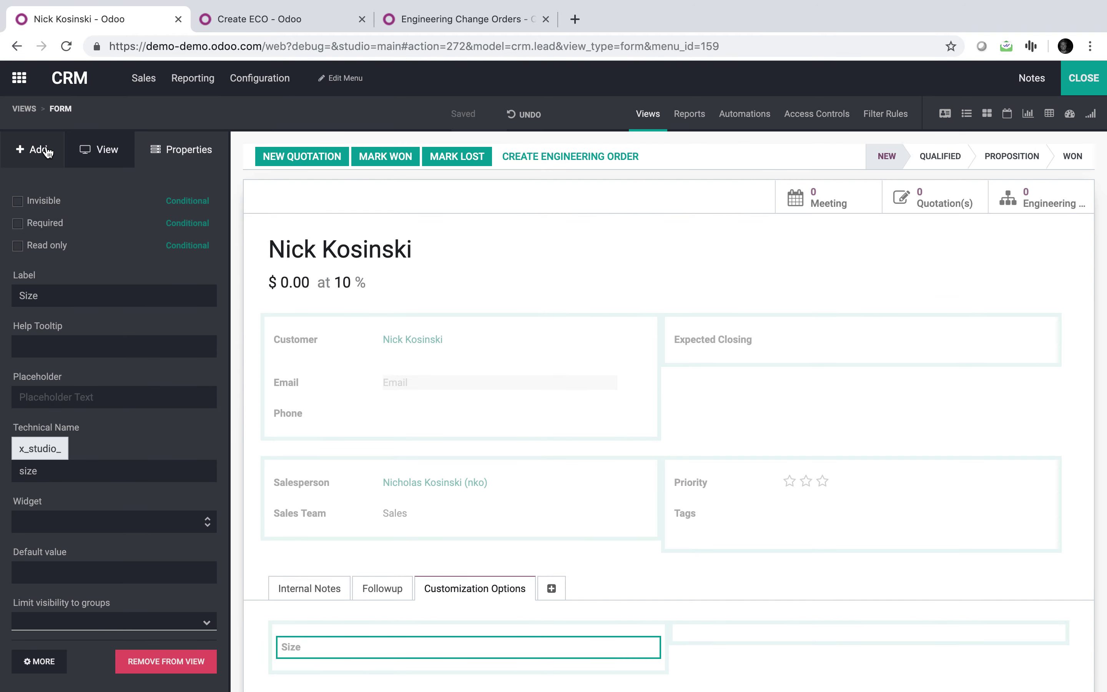
{"action": "left_click", "coordinate": [48, 151]}
{"action": "left_click_drag", "start_coordinate": [62, 272], "coordinate": [720, 644]}
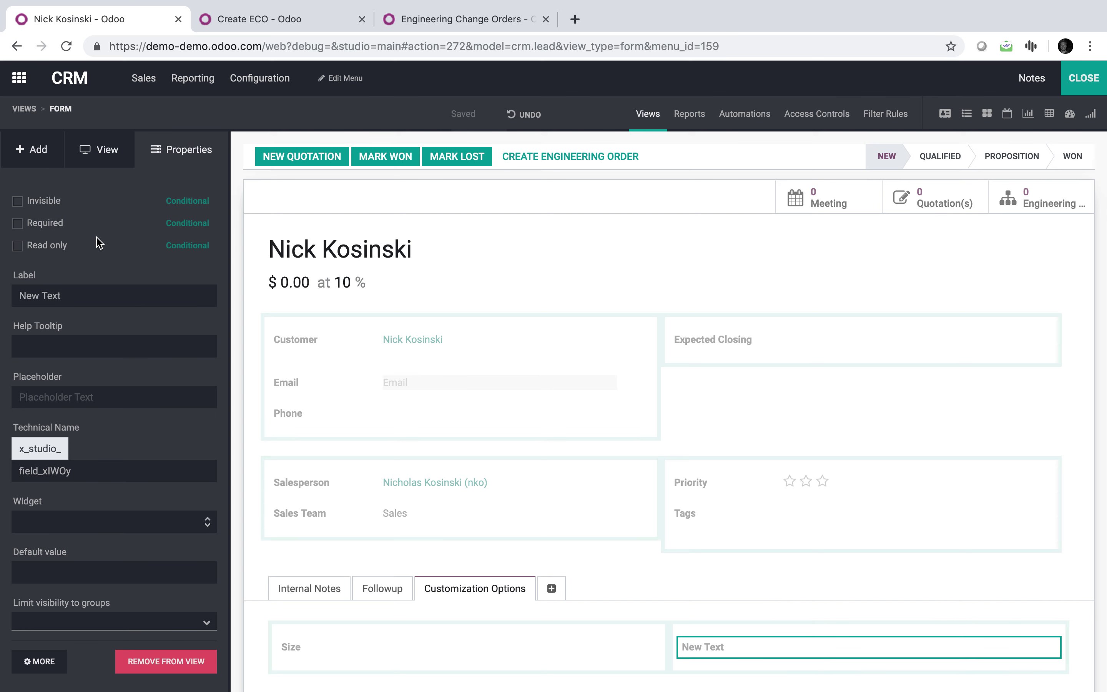
{"action": "triple_click", "coordinate": [92, 293]}
{"action": "type", "text": "Wl"}
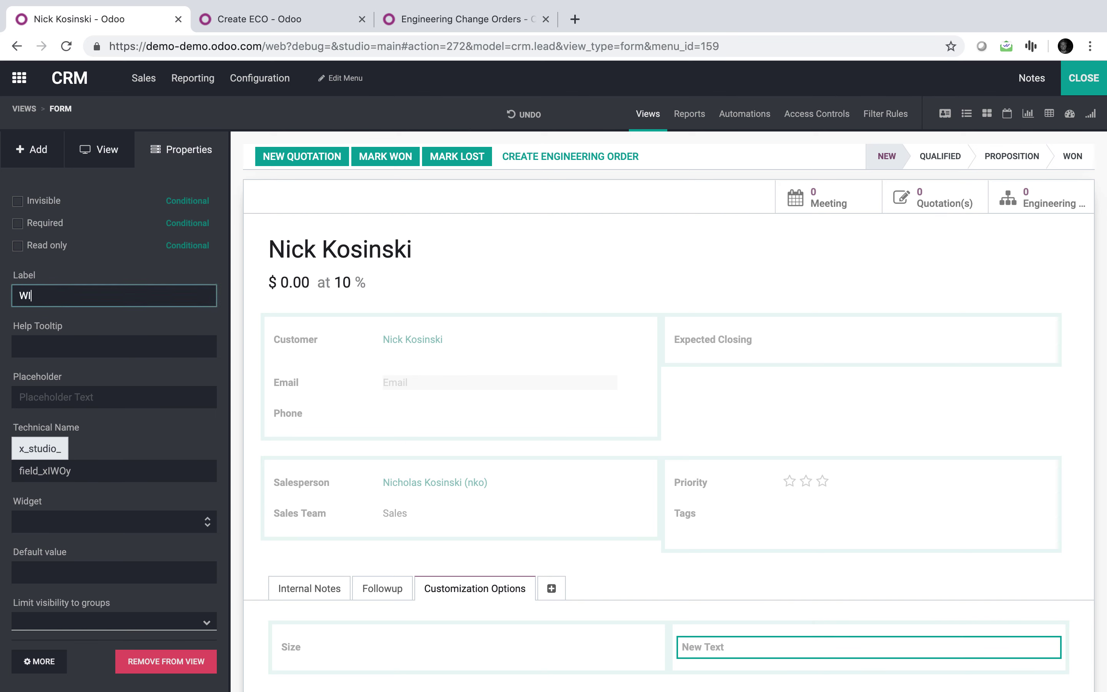
{"action": "left_click", "coordinate": [235, 271]}
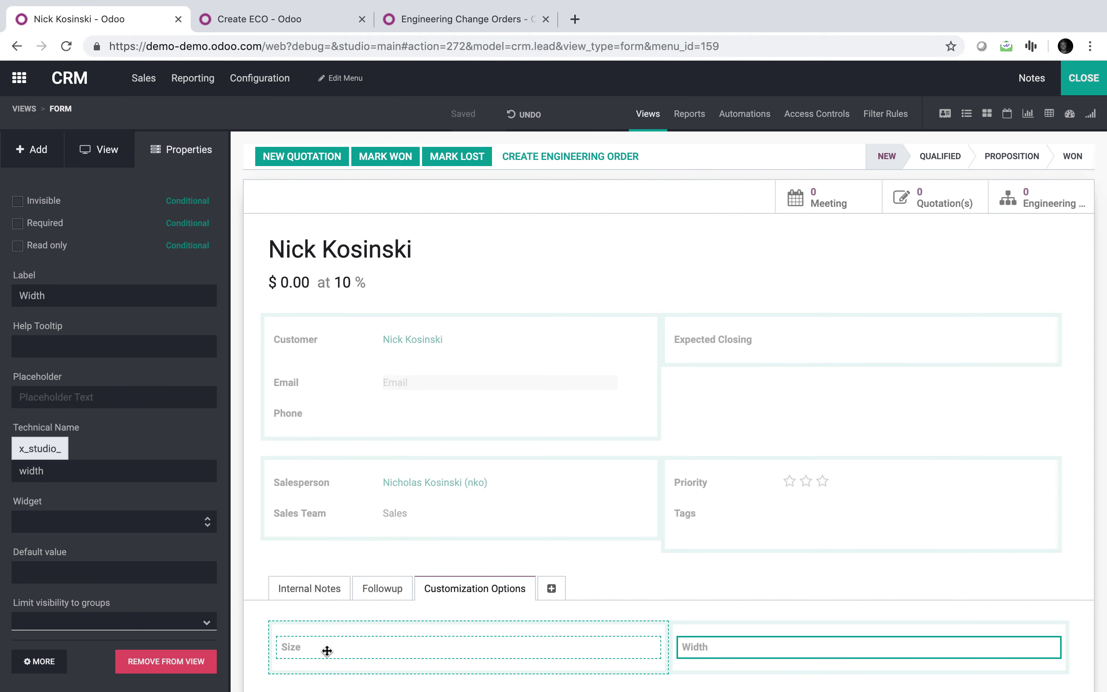
{"action": "left_click", "coordinate": [283, 22]}
Add a new Data to Write line in Create ECO with Size (crm.lead) as its field.
{"action": "left_click", "coordinate": [32, 141]}
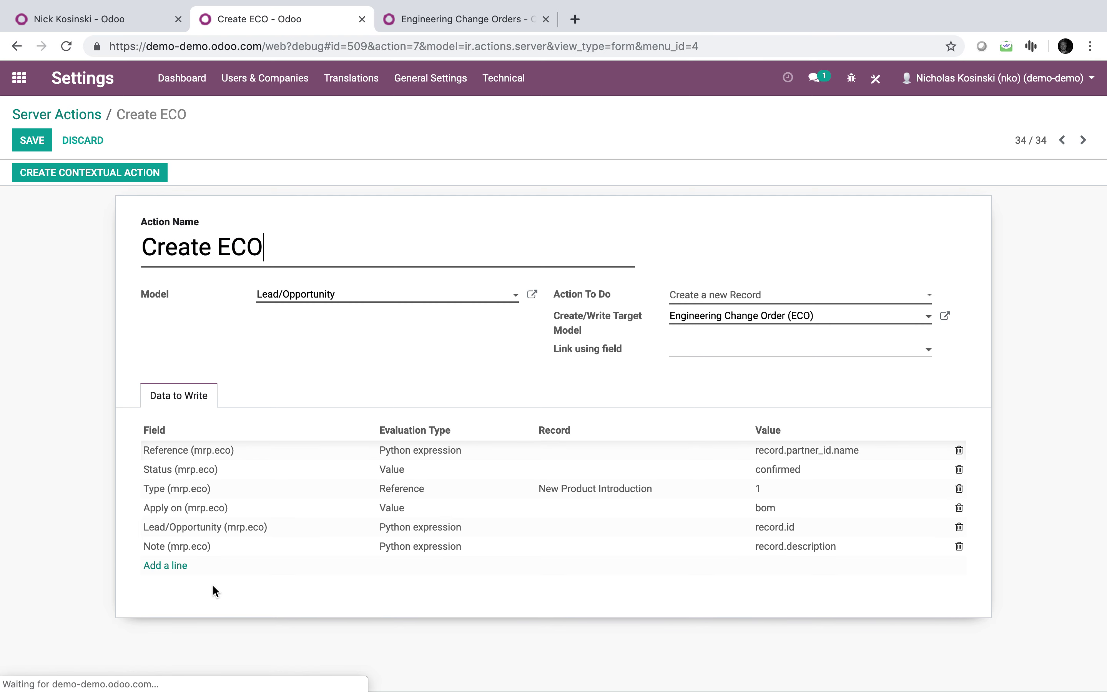
{"action": "left_click", "coordinate": [173, 570]}
{"action": "type", "text": "size (crm.lead"}
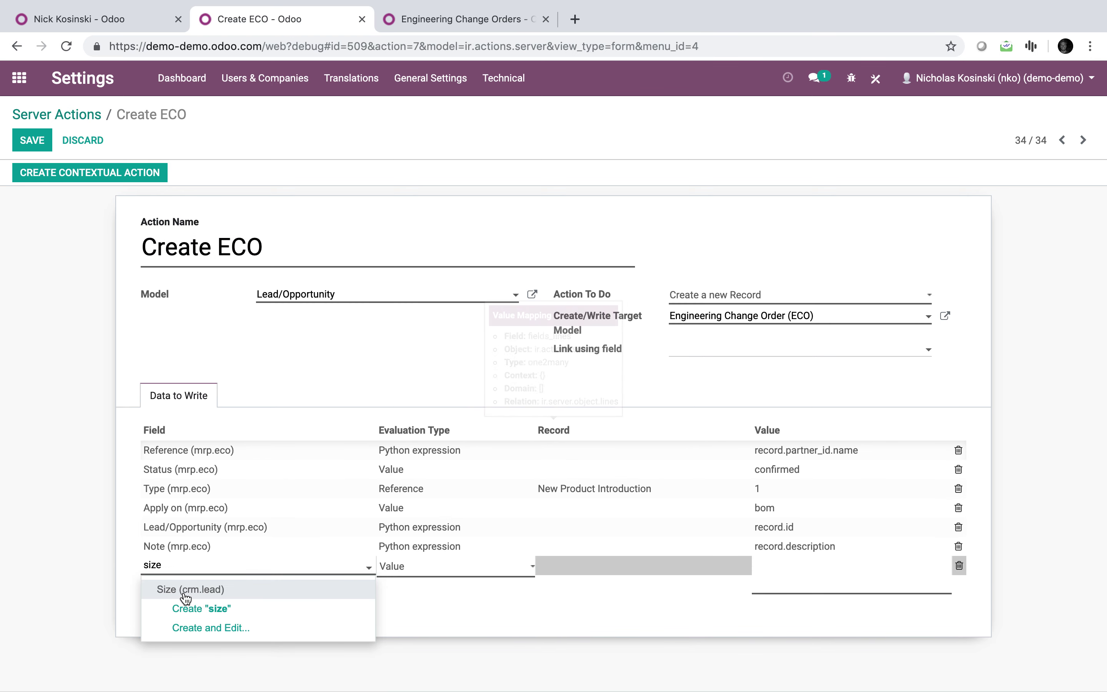
{"action": "left_click", "coordinate": [183, 589]}
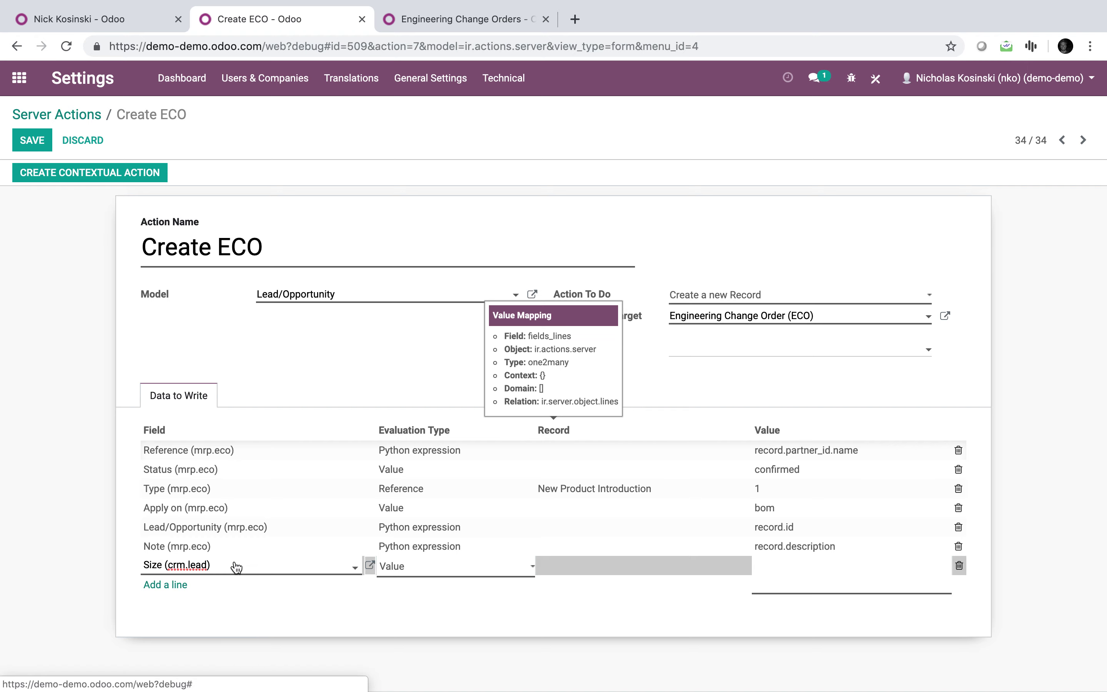
{"action": "left_click", "coordinate": [69, 564]}
{"action": "left_click", "coordinate": [376, 186]}
Clear the new line's field, dismissing the warnings, and open ECO0001 from the change orders list.
{"action": "left_click", "coordinate": [132, 569]}
{"action": "left_click", "coordinate": [376, 186]}
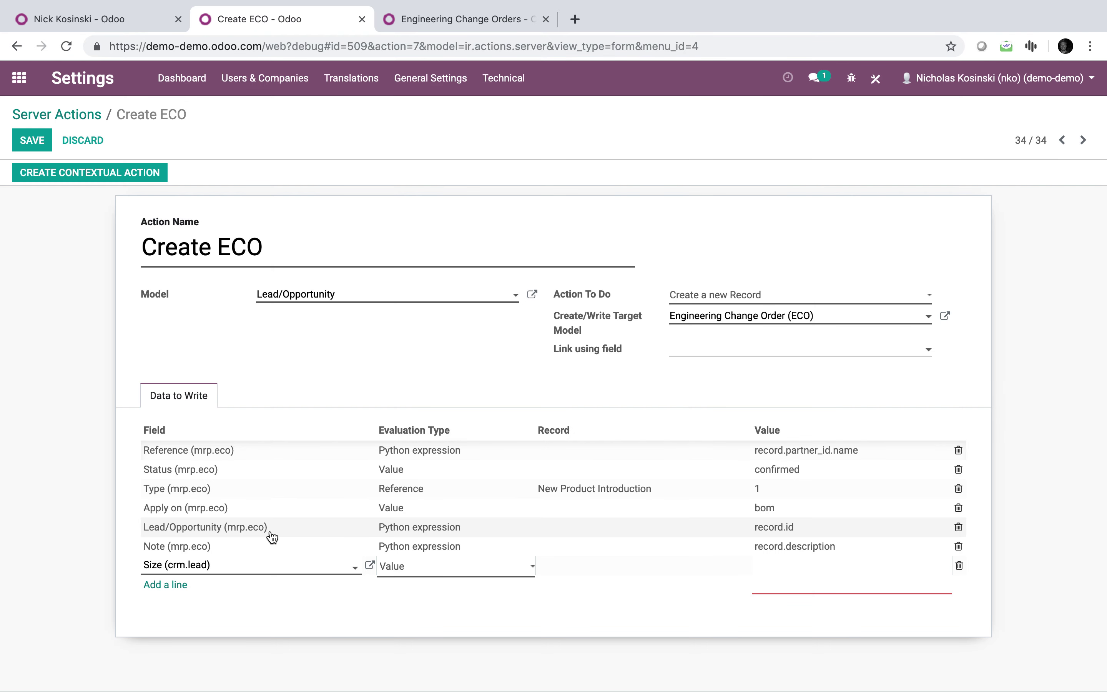
{"action": "left_click", "coordinate": [274, 566]}
{"action": "key", "text": "BackSpace"}
{"action": "key", "text": "BackSpace"}
{"action": "key", "text": "BackSpace"}
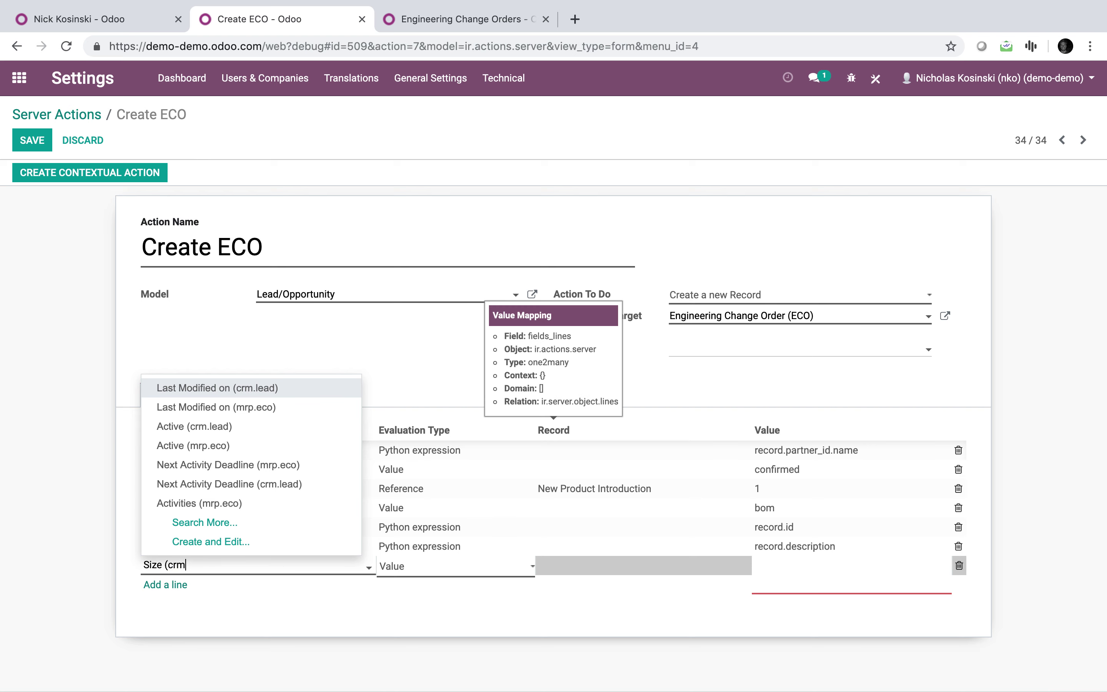
{"action": "key", "text": "BackSpace"}
{"action": "key", "text": "BackSpace"}
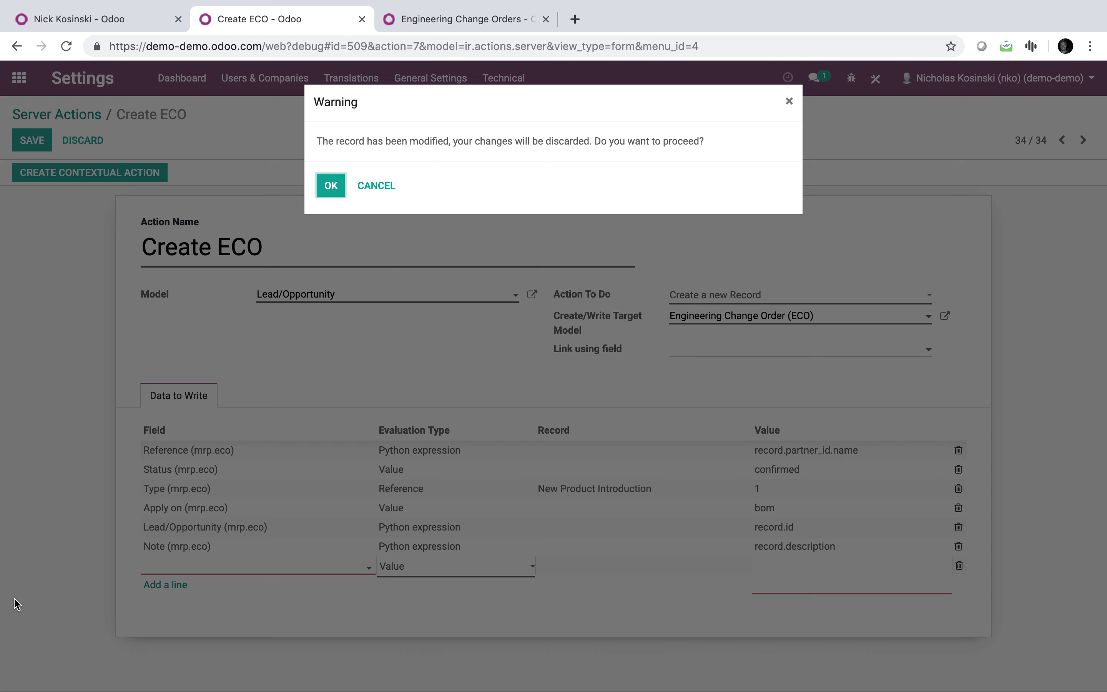
{"action": "left_click", "coordinate": [376, 189]}
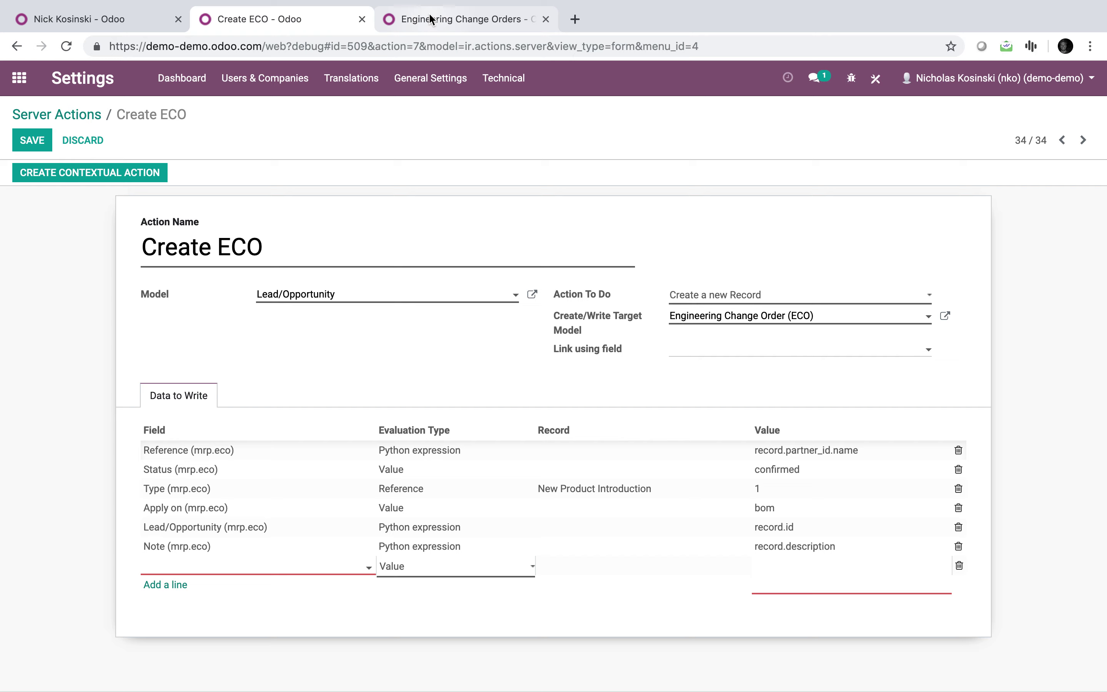
{"action": "left_click", "coordinate": [428, 17]}
{"action": "left_click", "coordinate": [129, 236]}
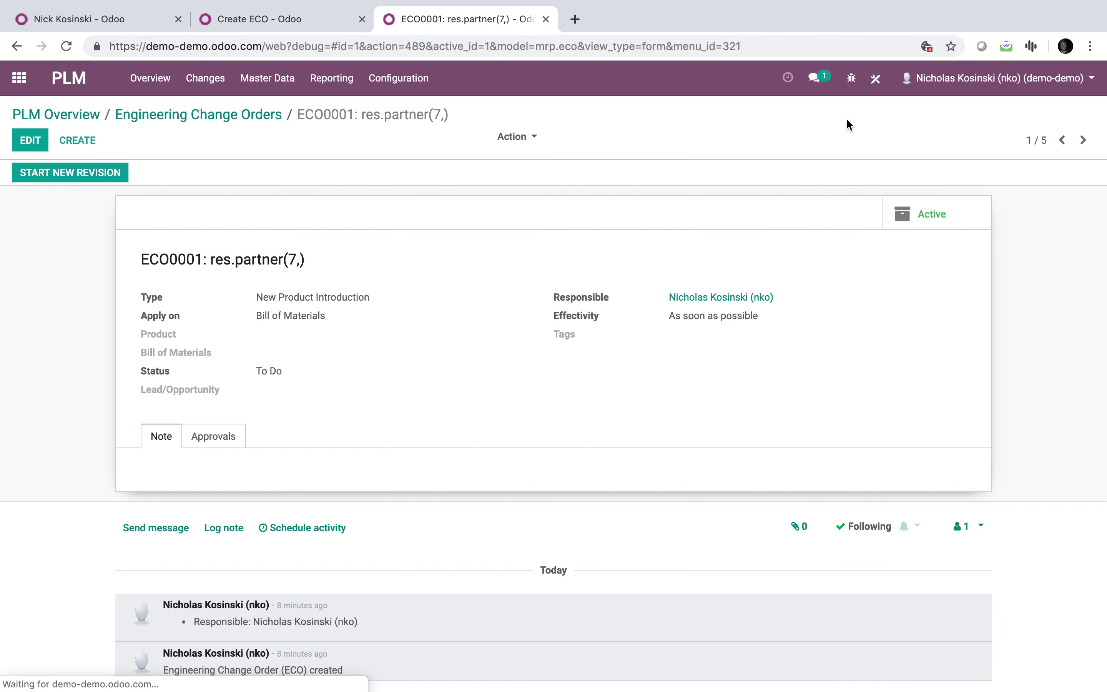
Add a new tab named 'Specs' to the change order form in Studio.
{"action": "left_click", "coordinate": [876, 80]}
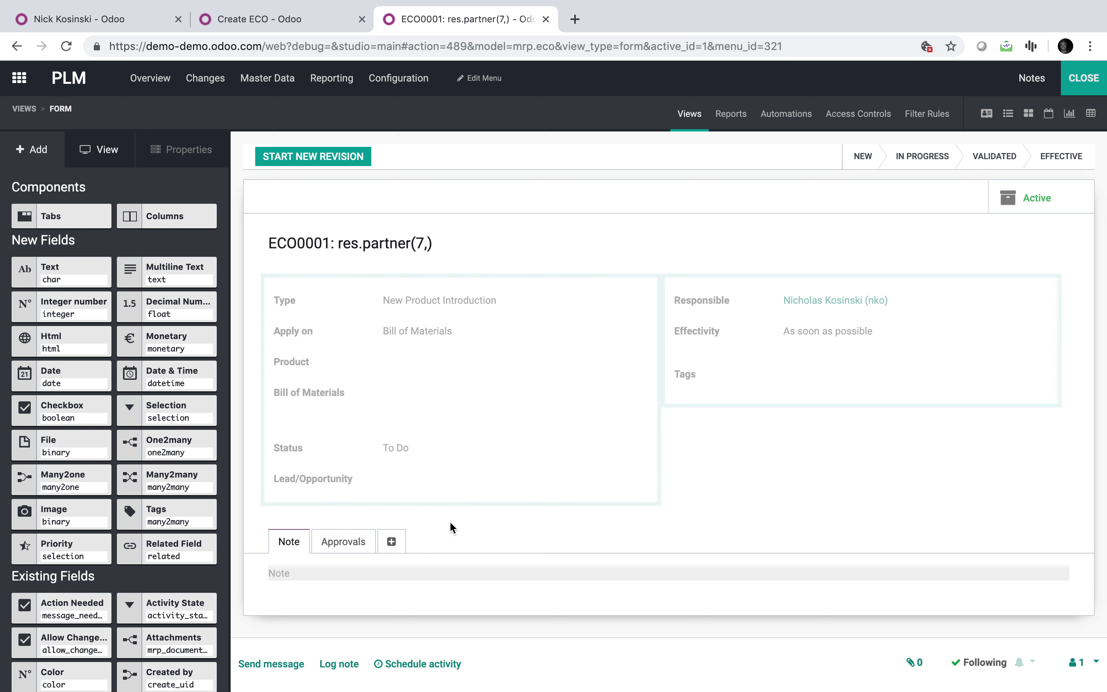
{"action": "left_click", "coordinate": [392, 541]}
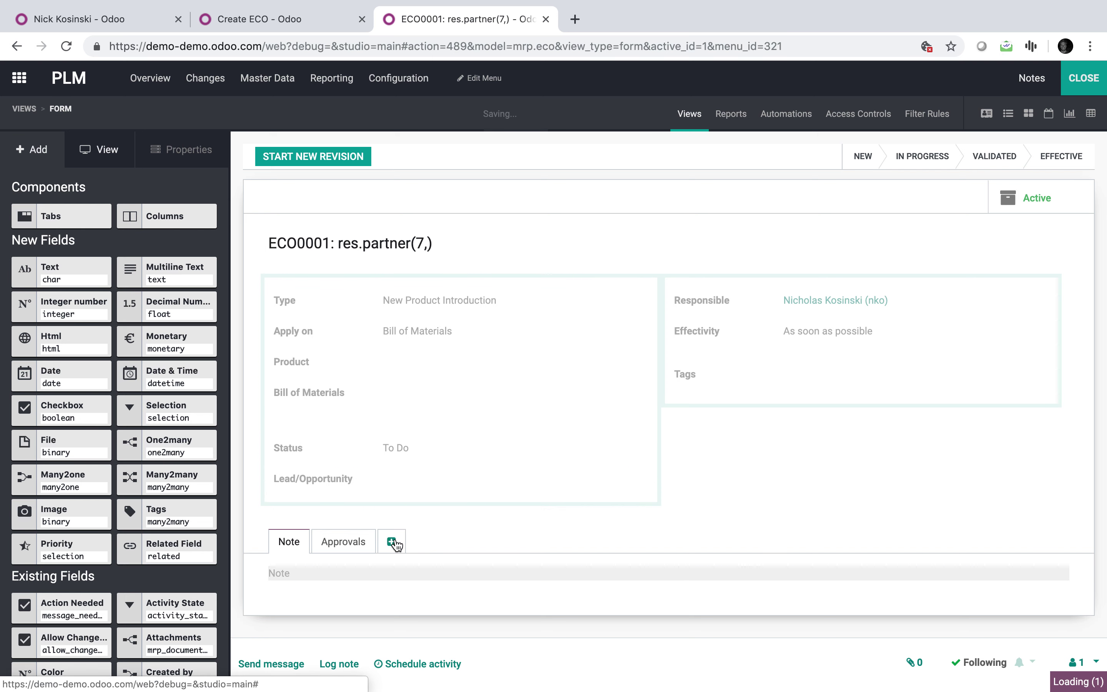
{"action": "left_click", "coordinate": [414, 549]}
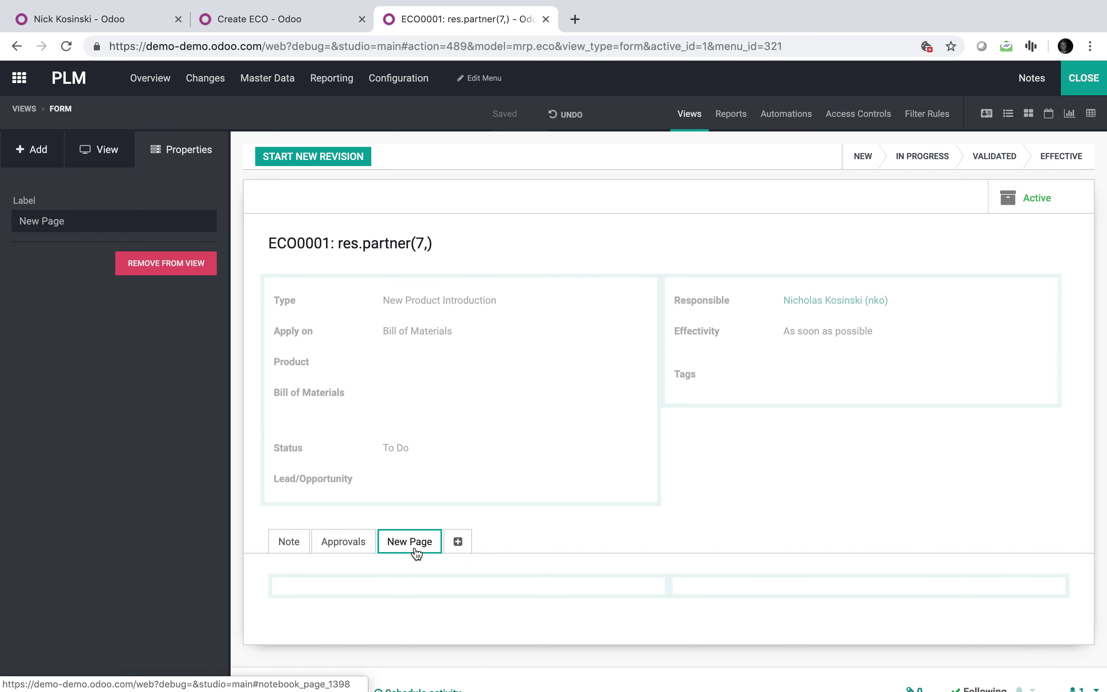
{"action": "triple_click", "coordinate": [90, 224]}
{"action": "type", "text": "Conf"}
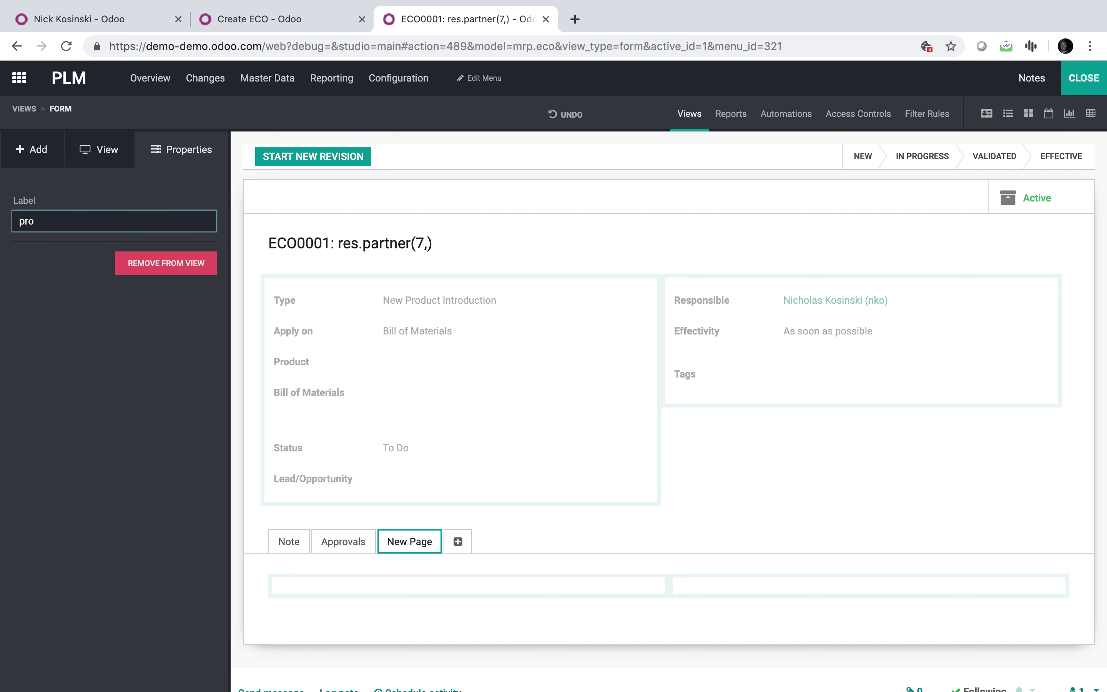
{"action": "left_click", "coordinate": [54, 388]}
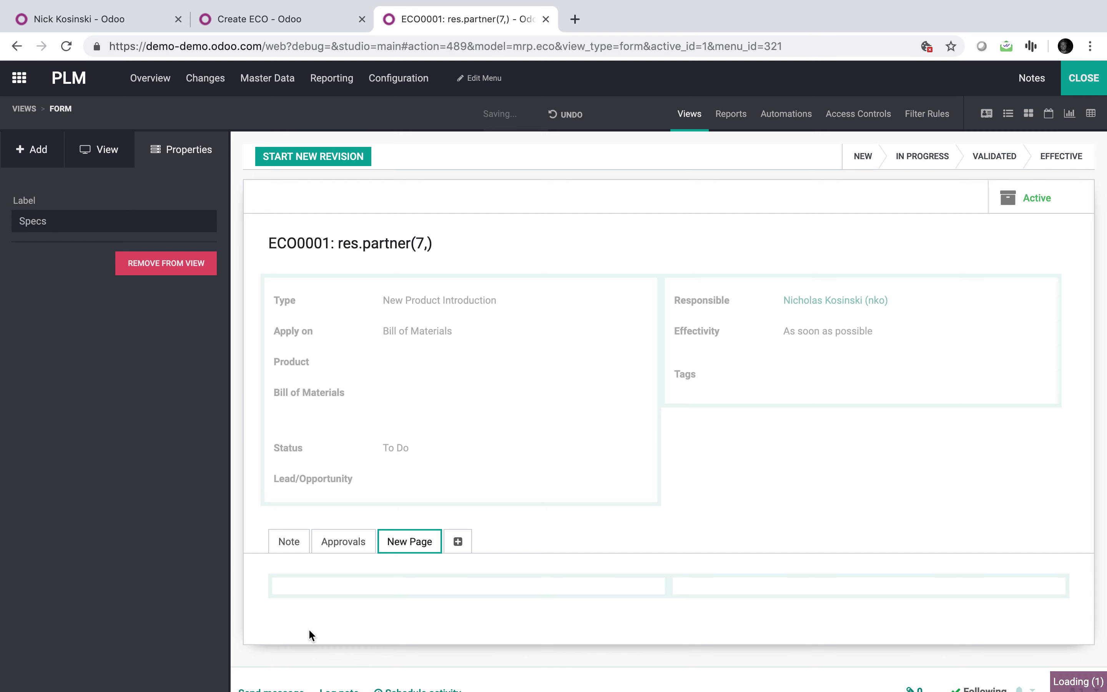
Place Size and Width text fields in the Specs tab's left and right columns.
{"action": "left_click", "coordinate": [25, 154]}
{"action": "left_click_drag", "start_coordinate": [64, 266], "coordinate": [354, 598]}
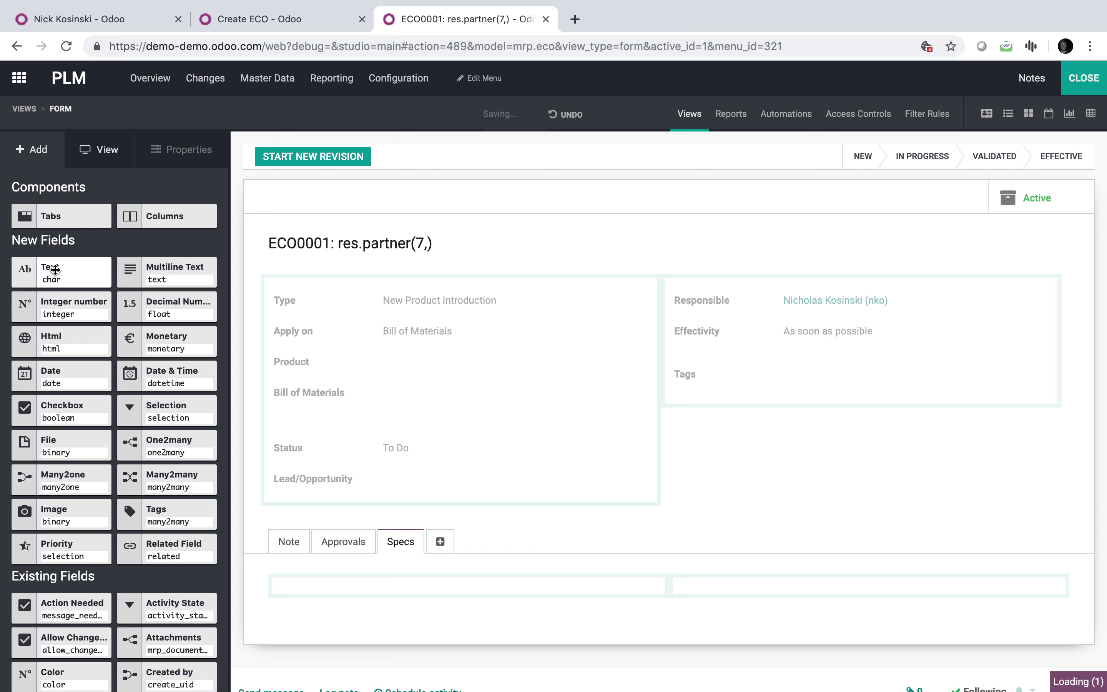
{"action": "left_click_drag", "start_coordinate": [55, 270], "coordinate": [761, 598]}
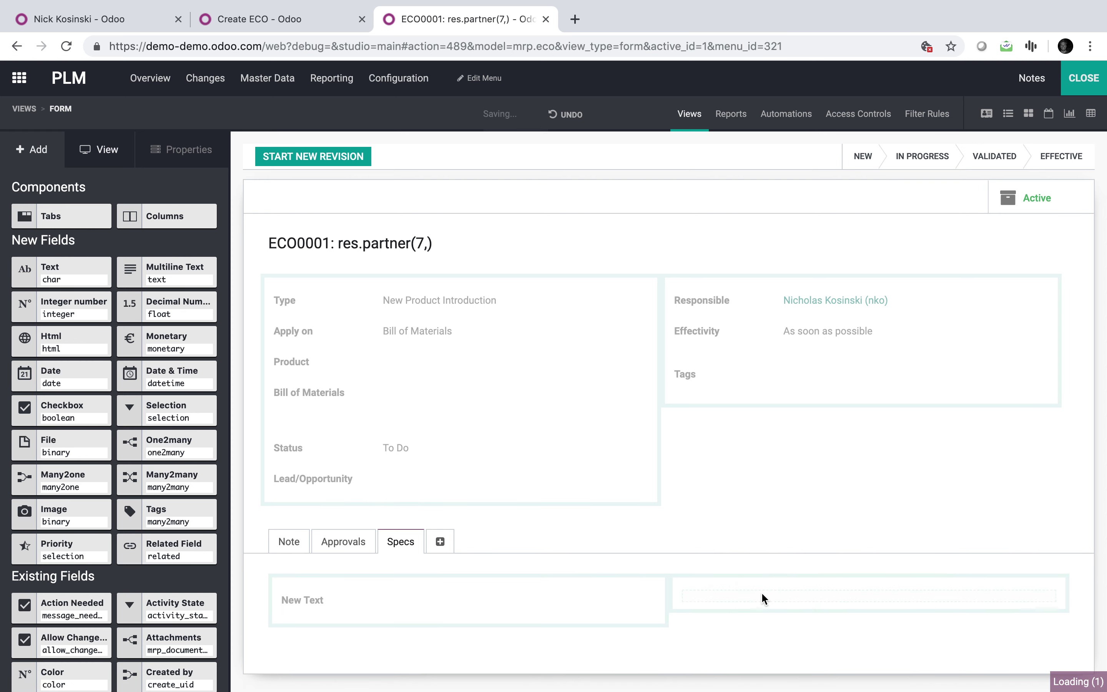
{"action": "left_click", "coordinate": [299, 602]}
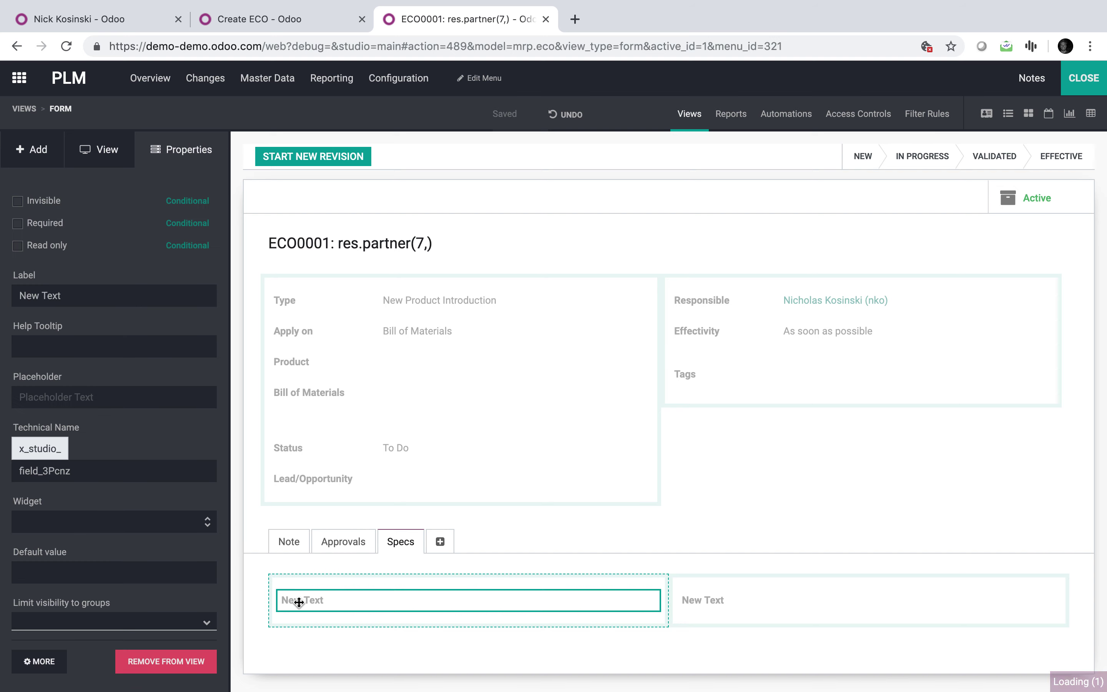
{"action": "triple_click", "coordinate": [89, 296]}
{"action": "type", "text": "Size"}
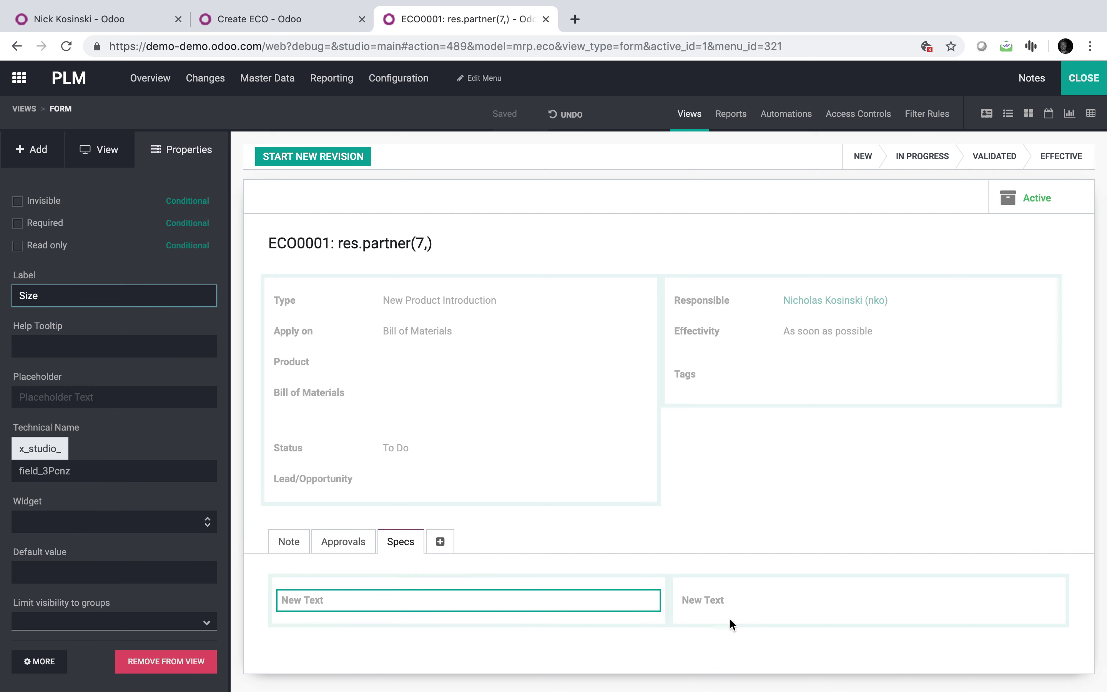
{"action": "left_click", "coordinate": [695, 601]}
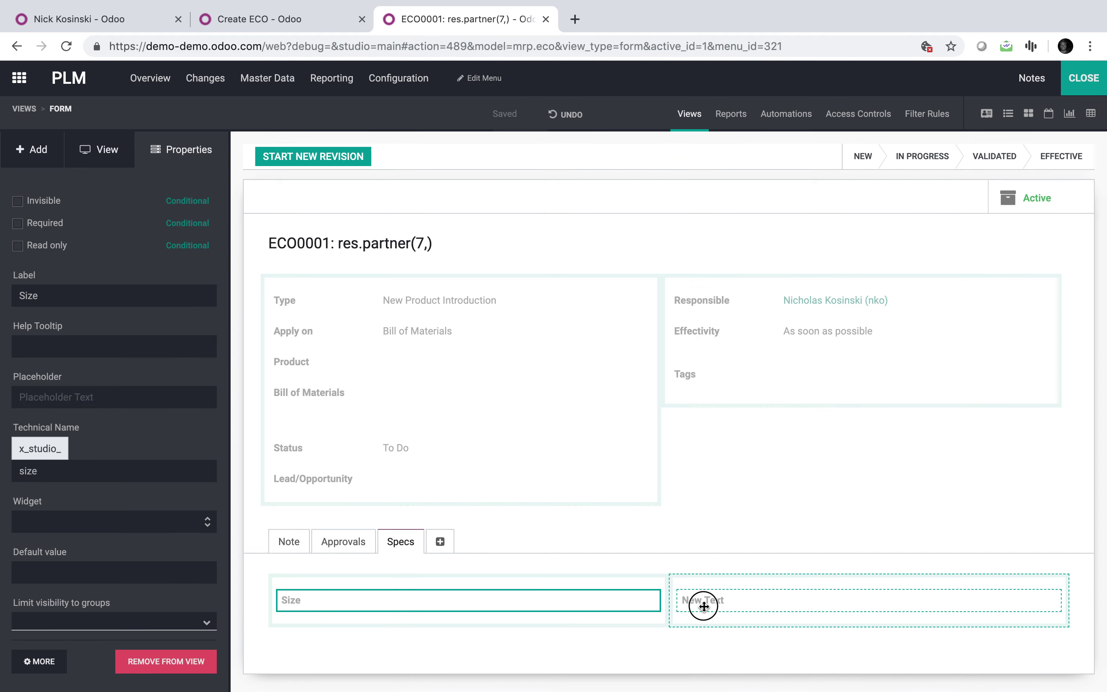
{"action": "left_click", "coordinate": [704, 606]}
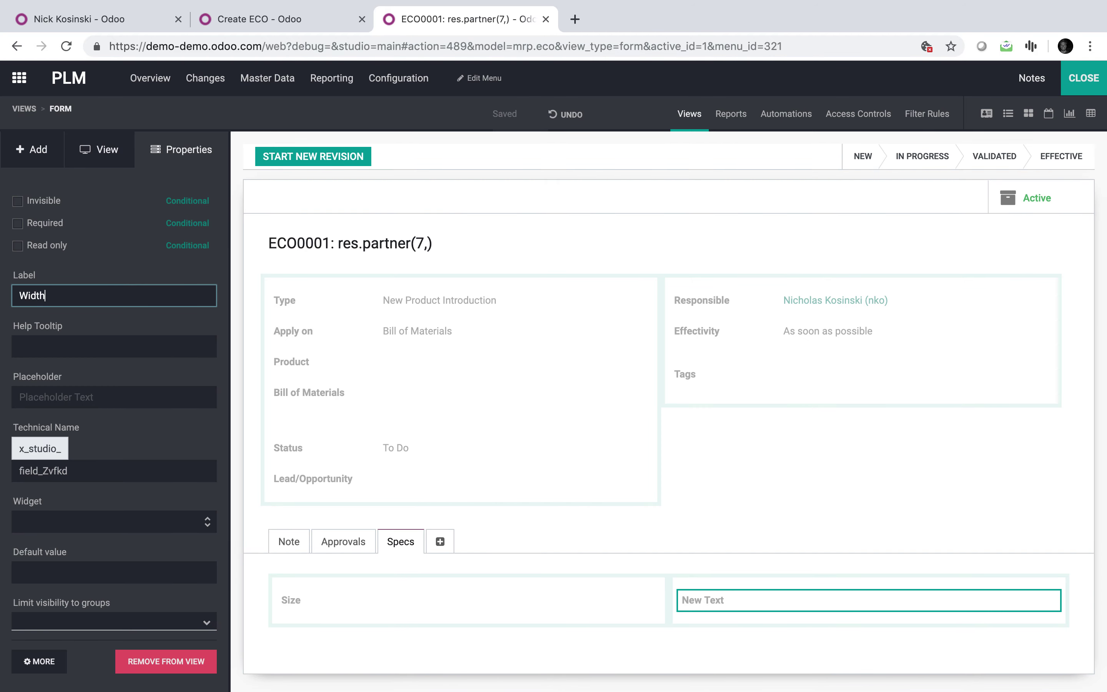
{"action": "left_click", "coordinate": [250, 516]}
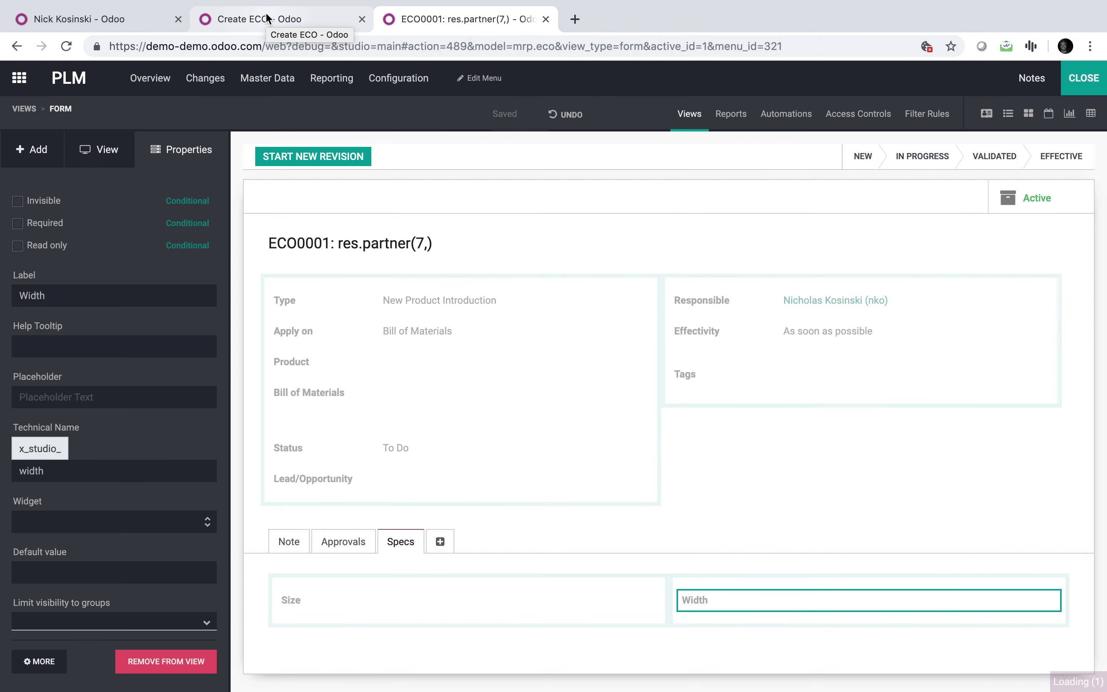
{"action": "left_click", "coordinate": [267, 17]}
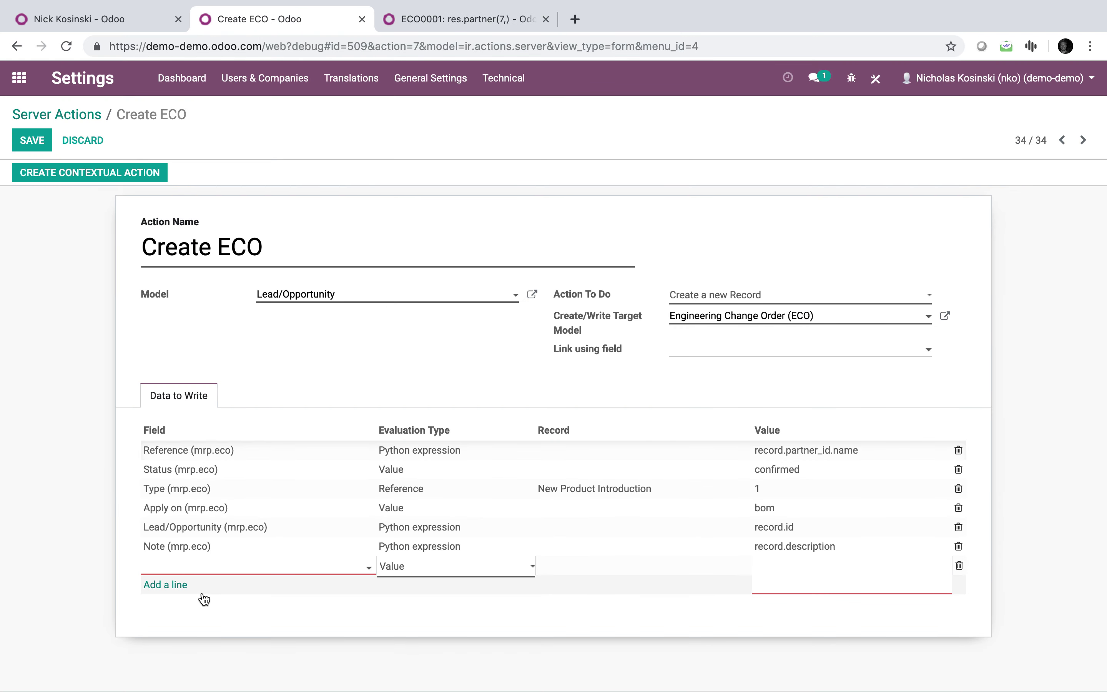
Add a Size (mrp.eco) line to the Create ECO action, evaluated as a Python expression.
{"action": "type", "text": "size"}
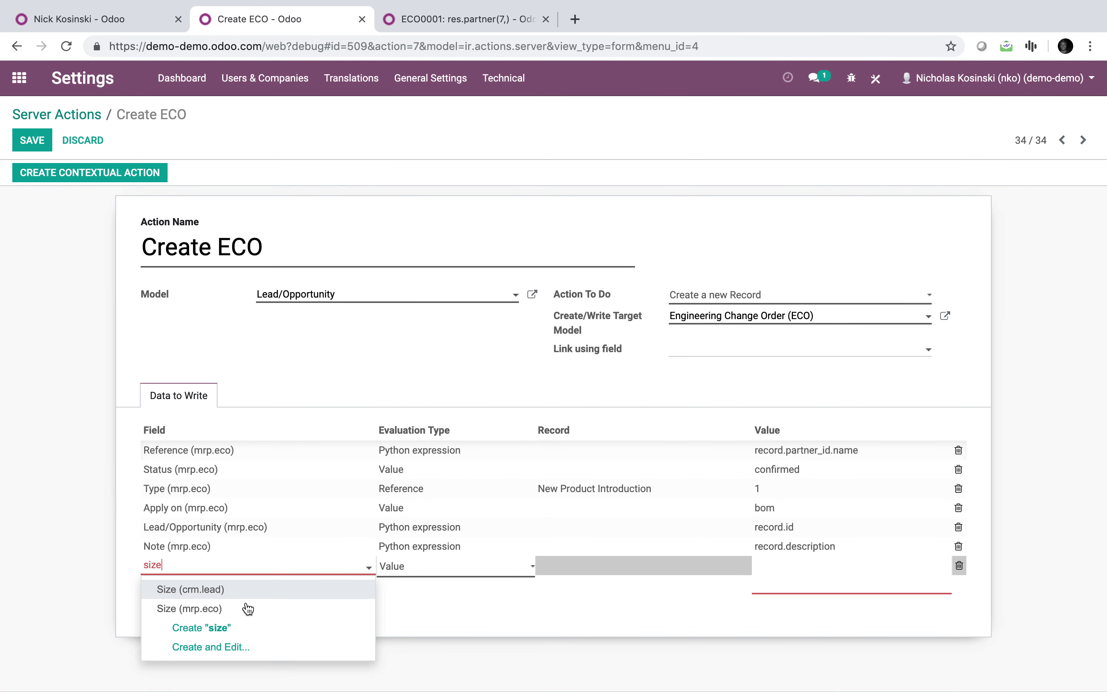
{"action": "left_click", "coordinate": [247, 609]}
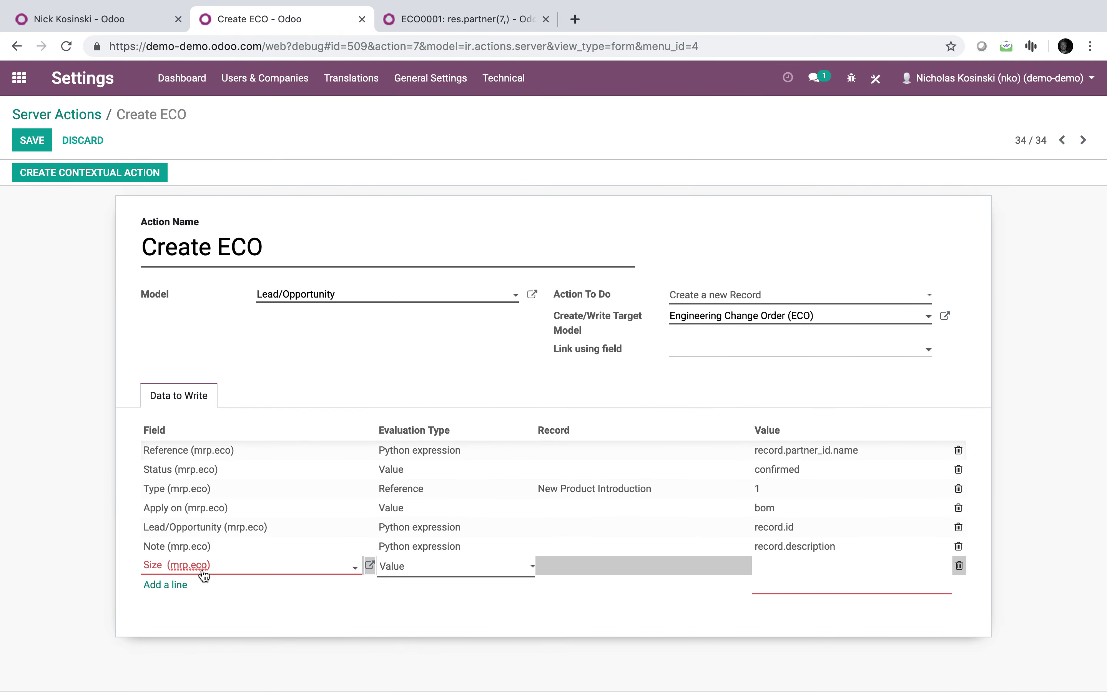
{"action": "left_click", "coordinate": [435, 575]}
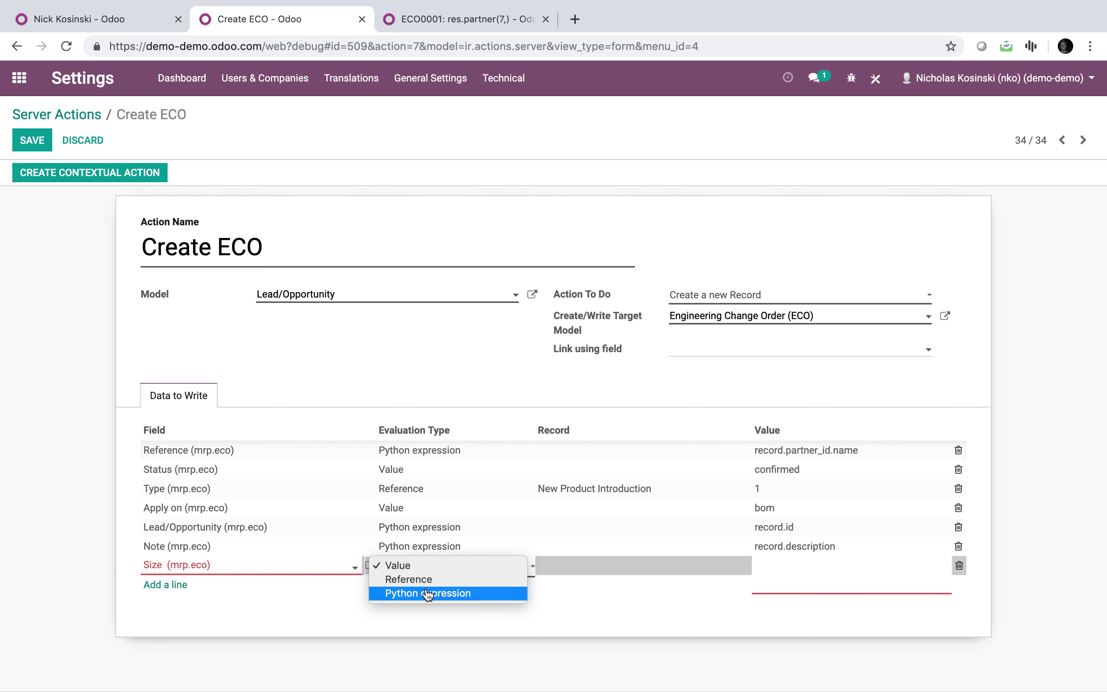
{"action": "left_click", "coordinate": [425, 593]}
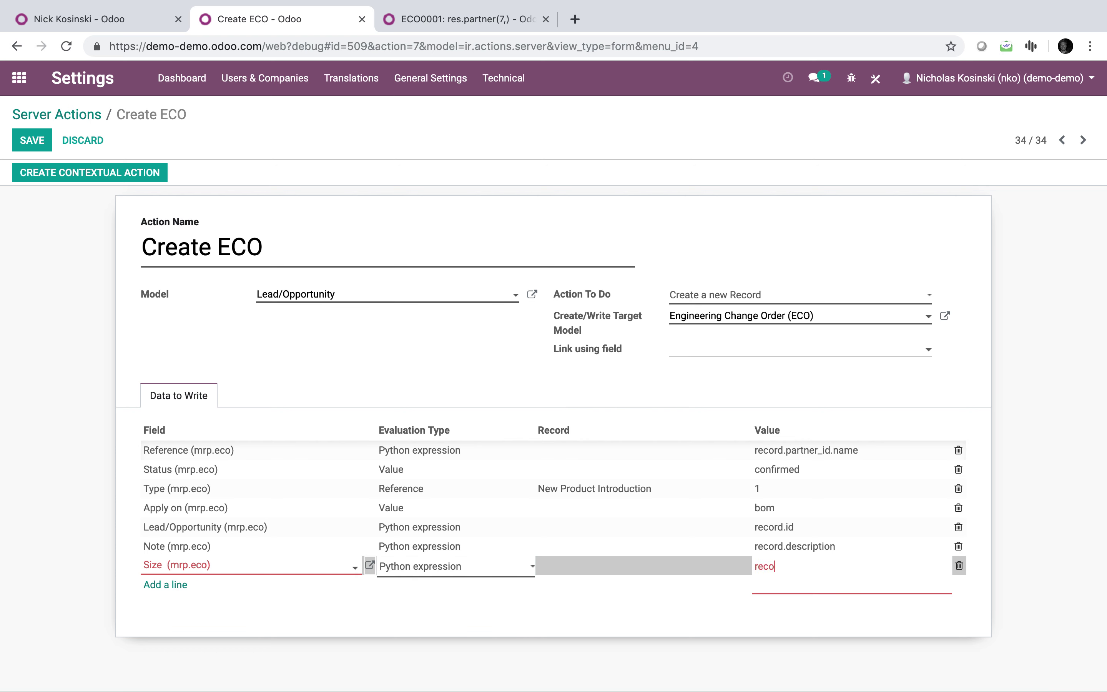
Check the lead's Size and Width field names, then return to the Create ECO action.
{"action": "left_click", "coordinate": [108, 18]}
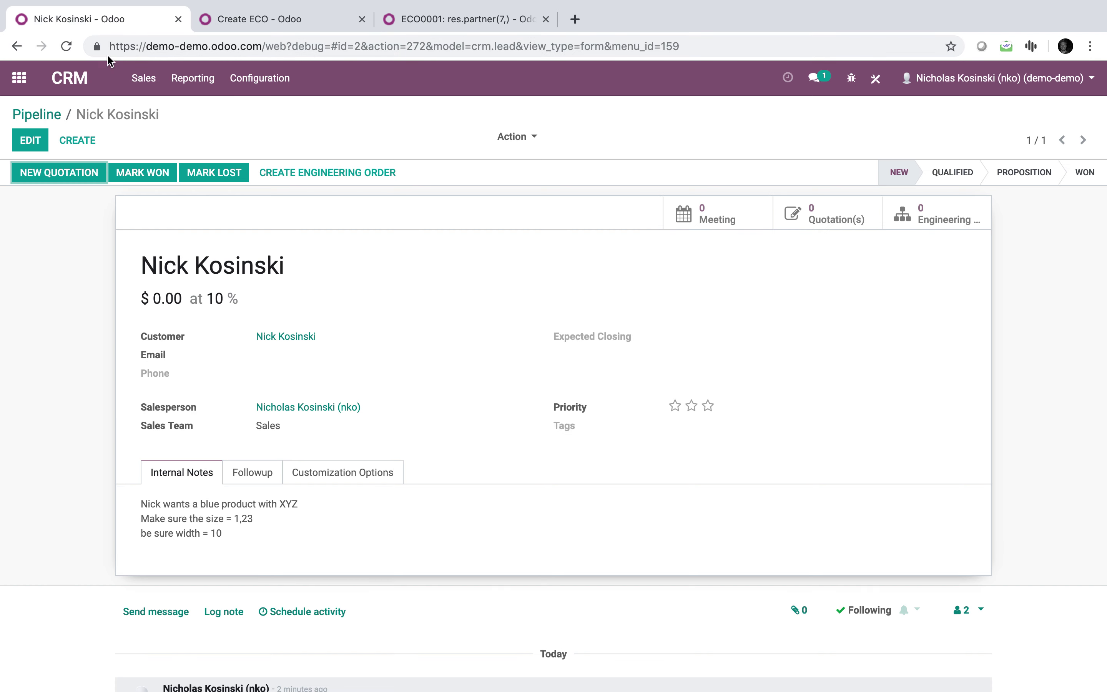
{"action": "left_click", "coordinate": [300, 468]}
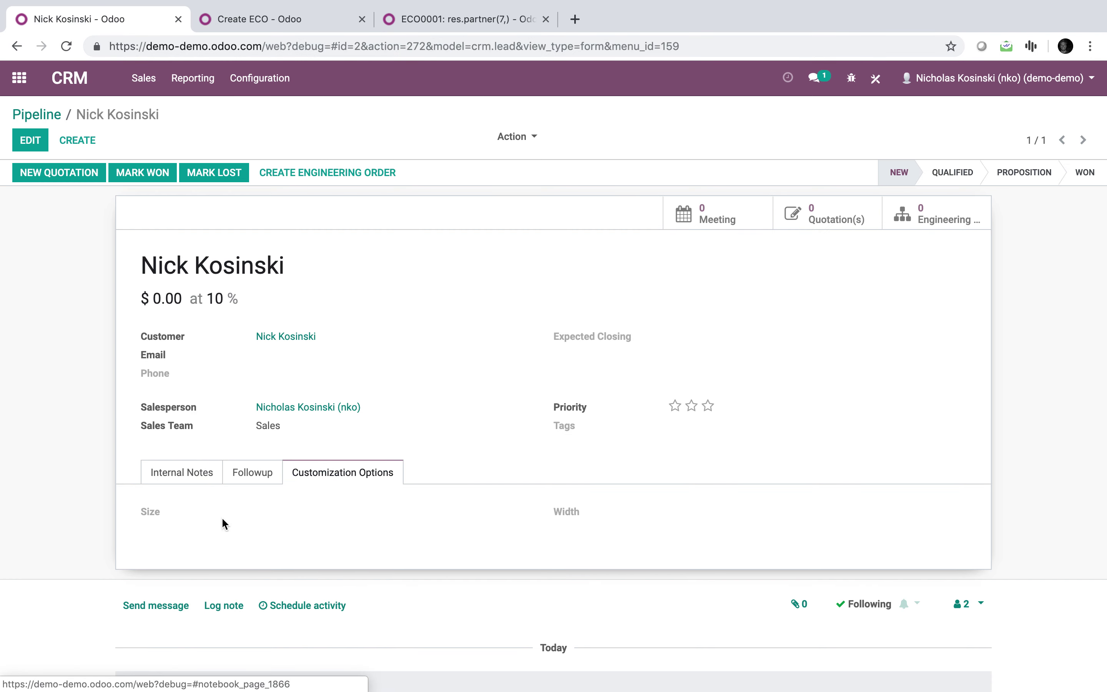
{"action": "mouse_move", "coordinate": [156, 512]}
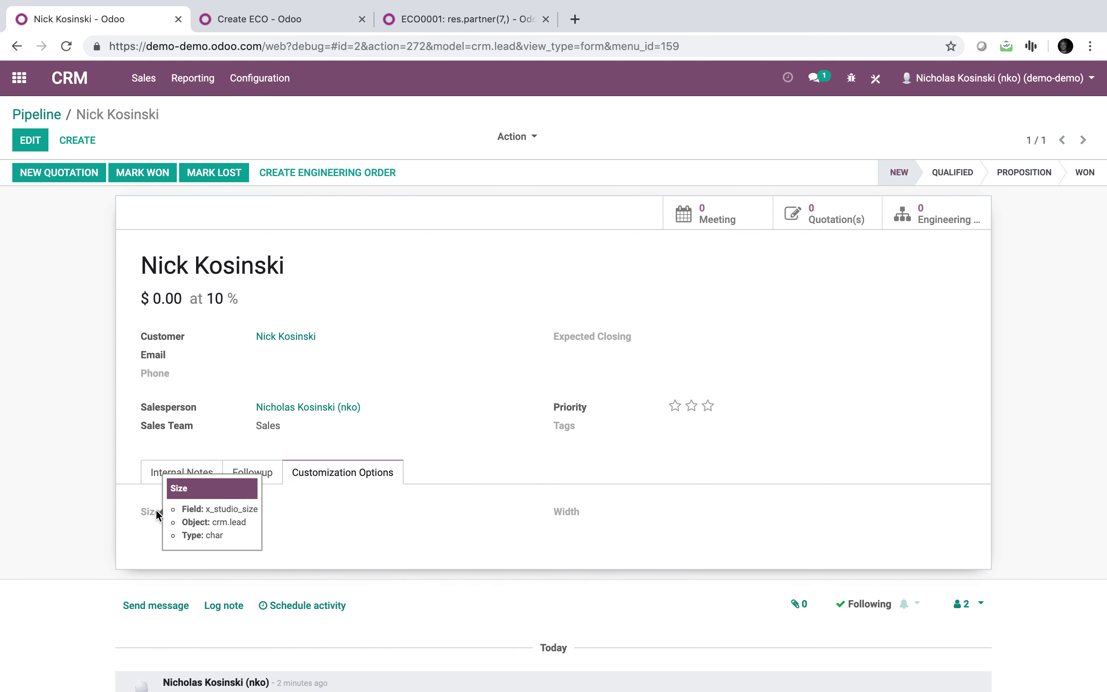
{"action": "left_click", "coordinate": [430, 24]}
{"action": "left_click", "coordinate": [301, 24]}
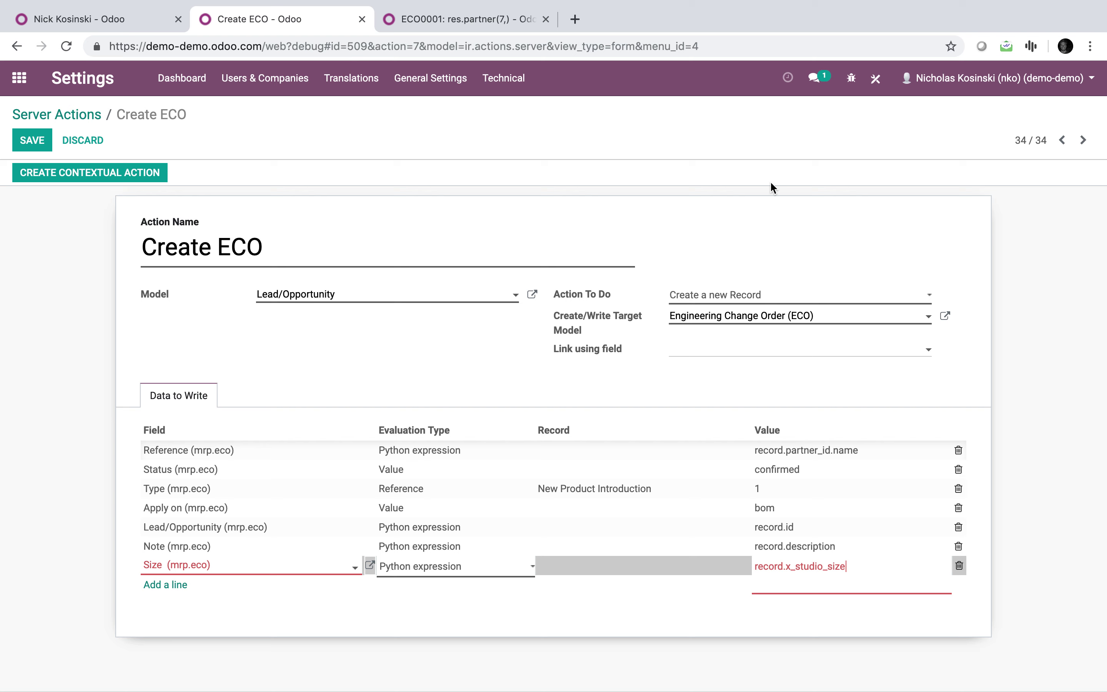
Add a Width (mrp.eco) line as Python expression record.x_studio_width and save the action.
{"action": "left_click", "coordinate": [182, 584]}
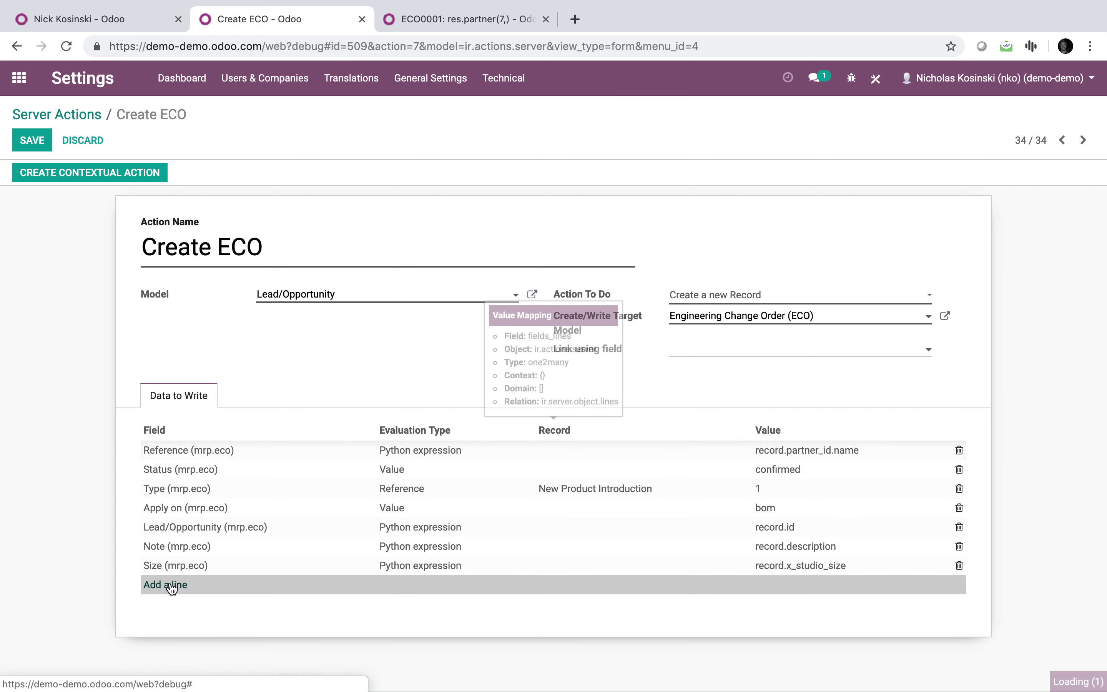
{"action": "type", "text": "wid"}
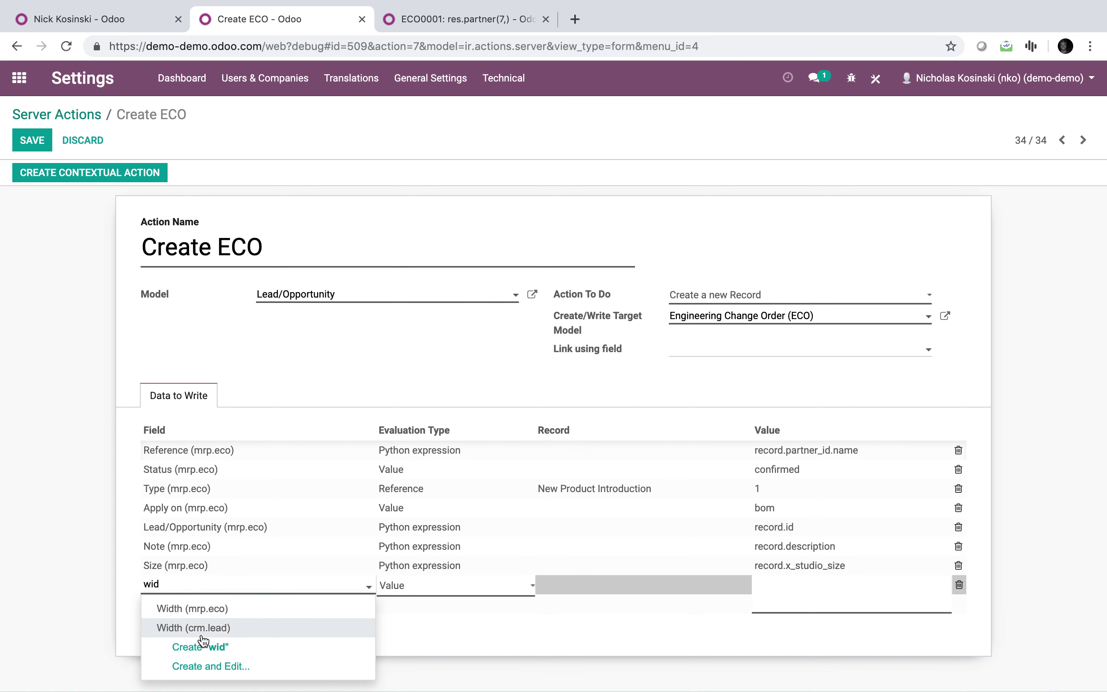
{"action": "left_click", "coordinate": [219, 609]}
{"action": "left_click", "coordinate": [447, 591]}
{"action": "left_click", "coordinate": [445, 611]}
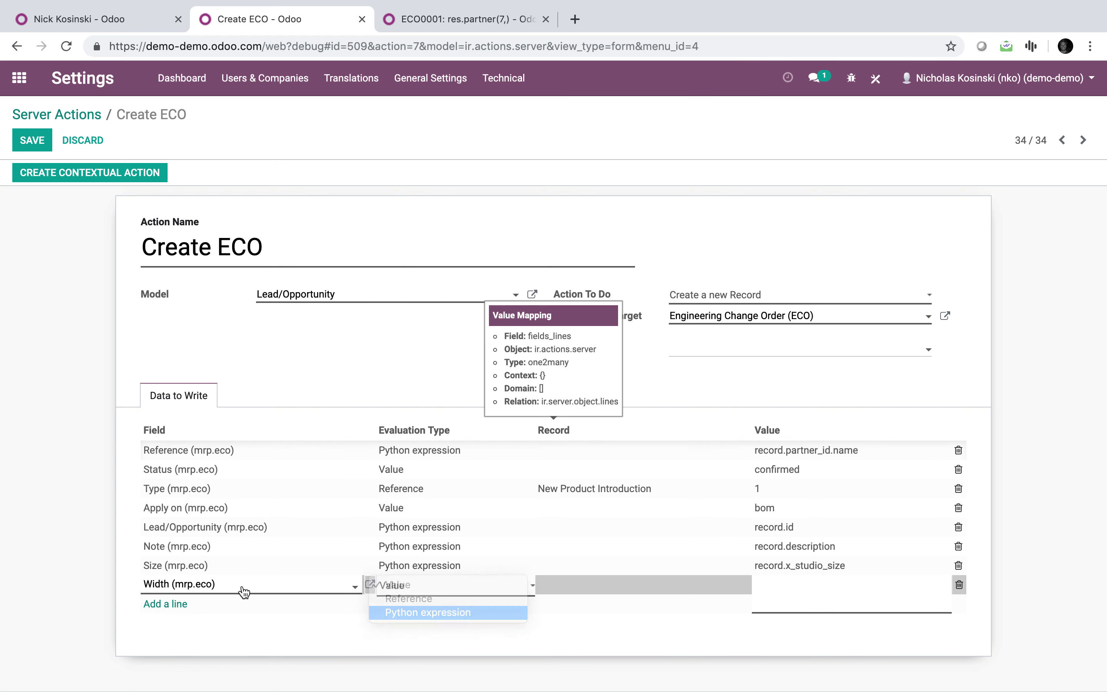
{"action": "left_click", "coordinate": [809, 582]}
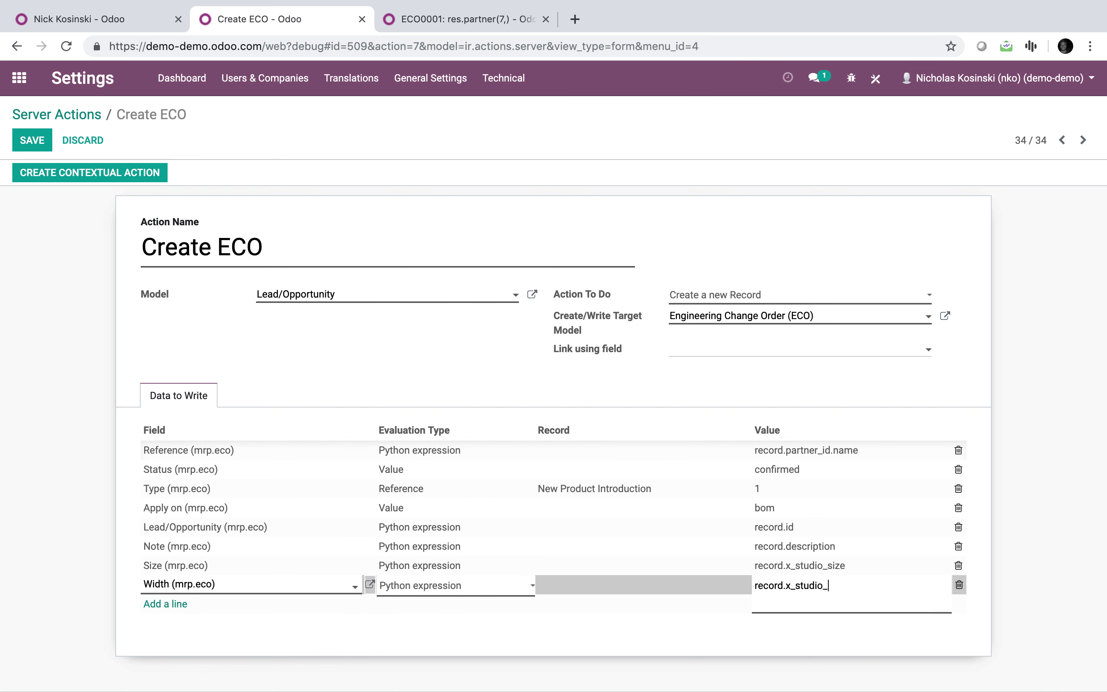
{"action": "left_click", "coordinate": [1066, 598]}
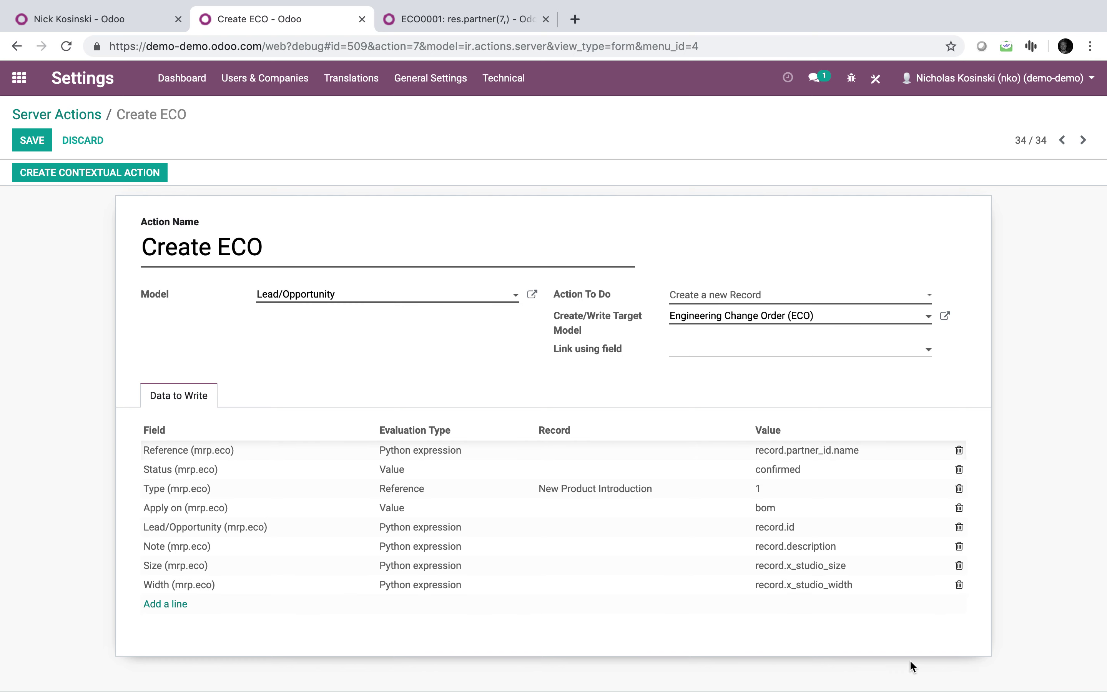
{"action": "left_click", "coordinate": [45, 142]}
{"action": "left_click", "coordinate": [88, 23]}
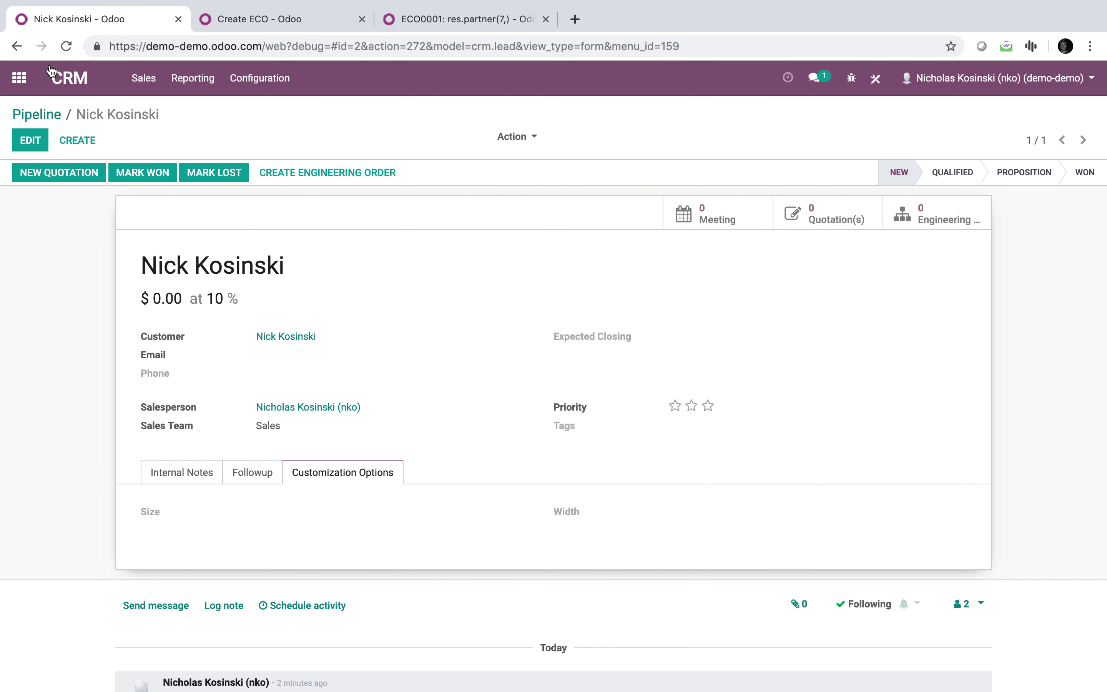
Set the lead's Size to 10cm and Width to 100cm and save it.
{"action": "left_click", "coordinate": [180, 473]}
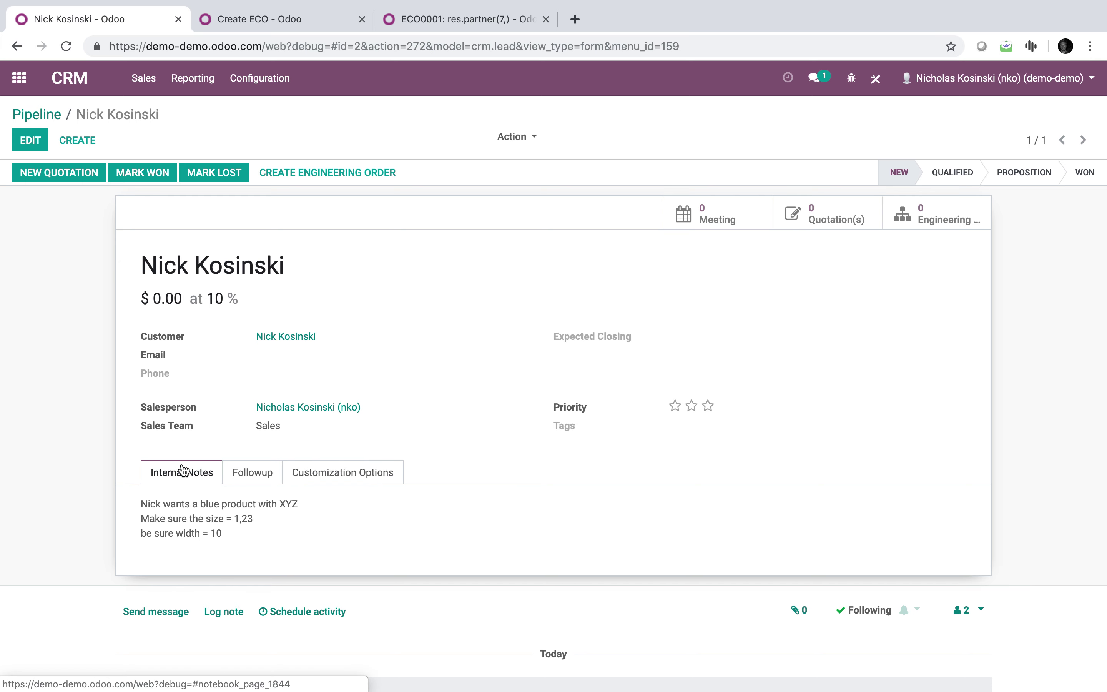
{"action": "left_click", "coordinate": [20, 144]}
{"action": "left_click", "coordinate": [321, 527]}
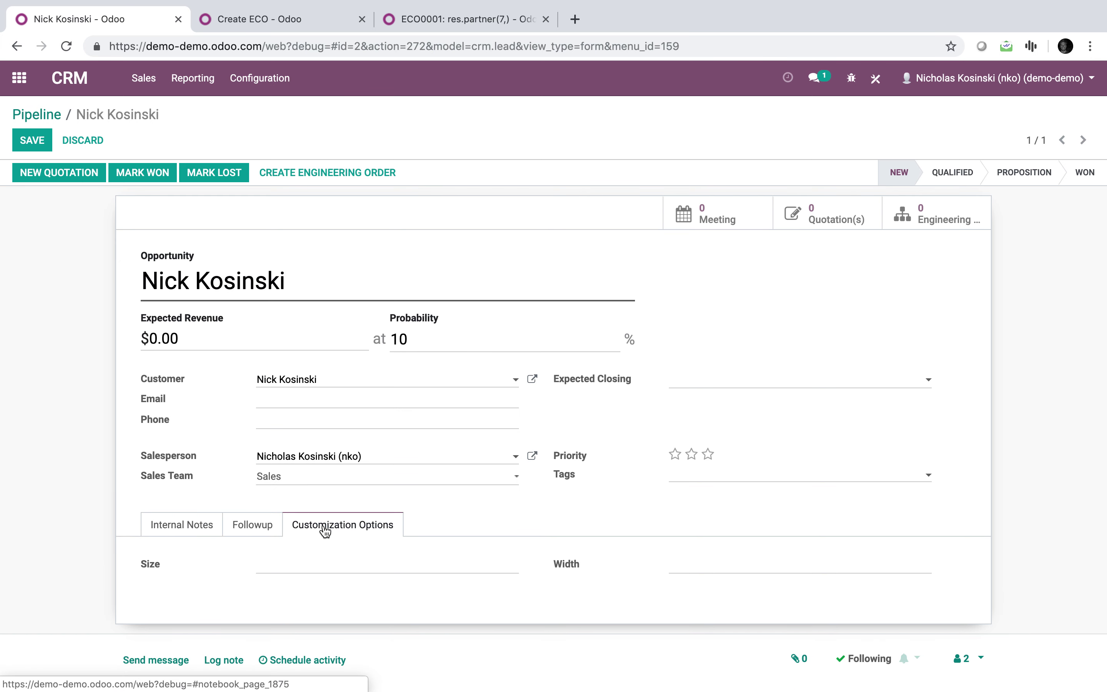
{"action": "left_click", "coordinate": [331, 563]}
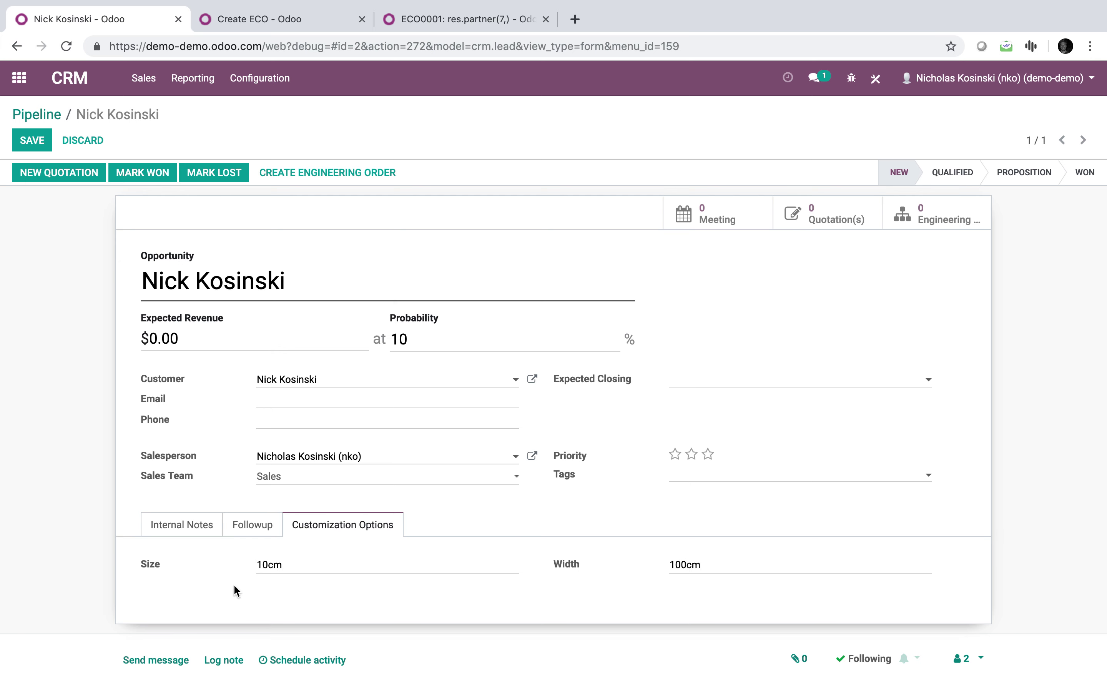
{"action": "left_click", "coordinate": [37, 135]}
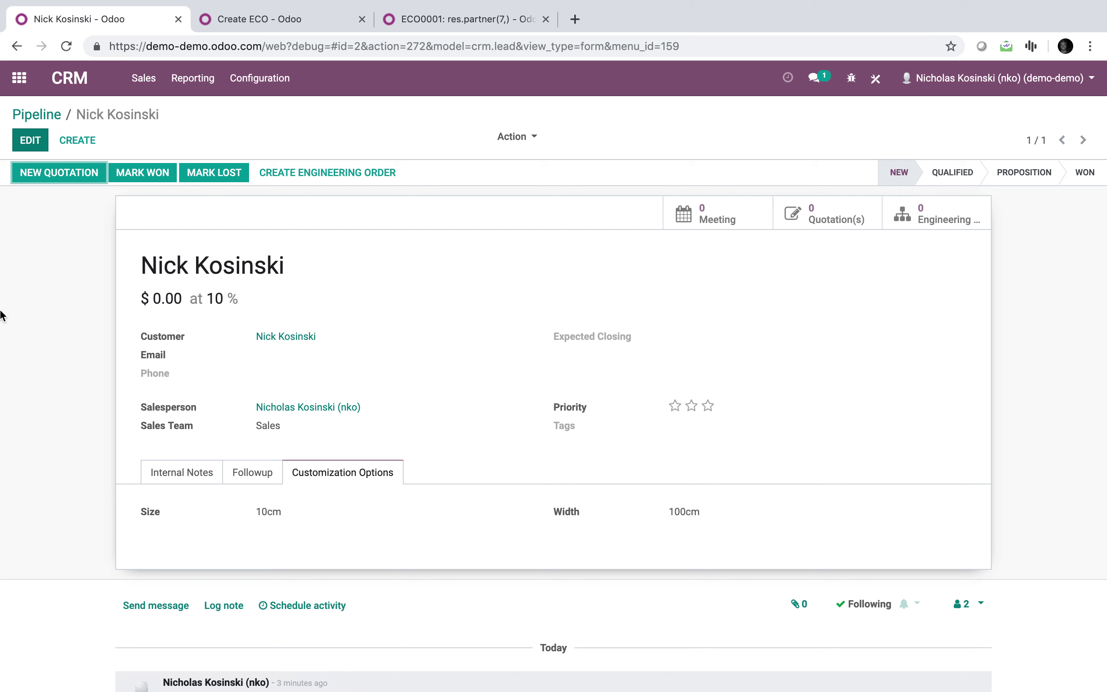
Create an engineering order from the lead and go back to the ECO0001 form.
{"action": "left_click", "coordinate": [199, 479]}
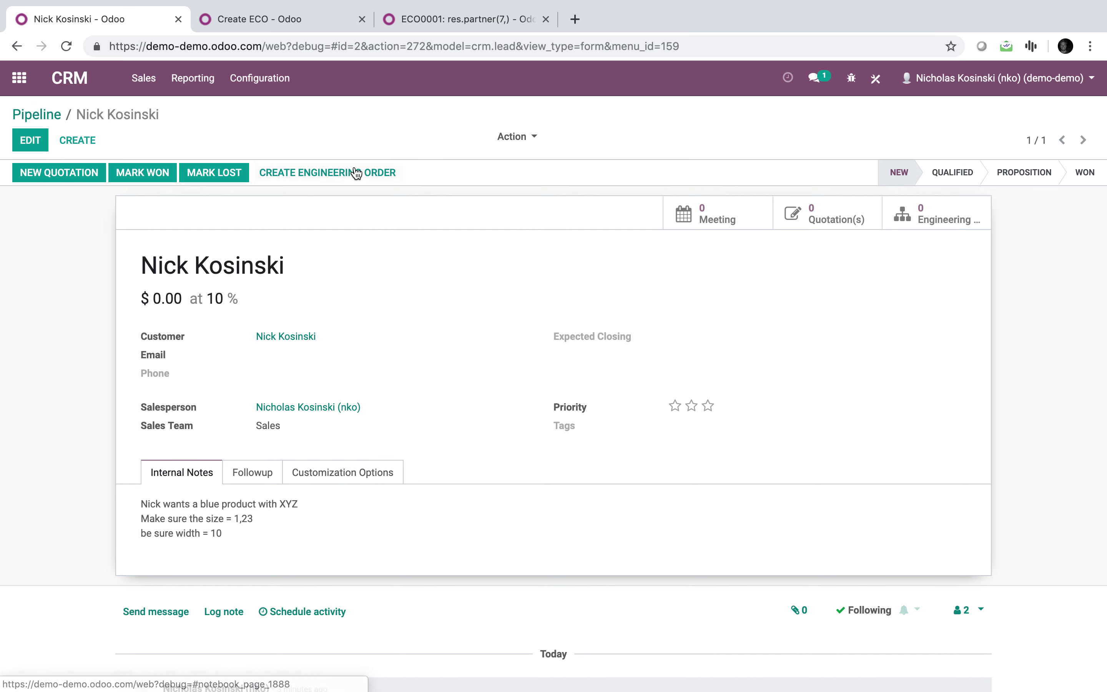
{"action": "left_click", "coordinate": [355, 180]}
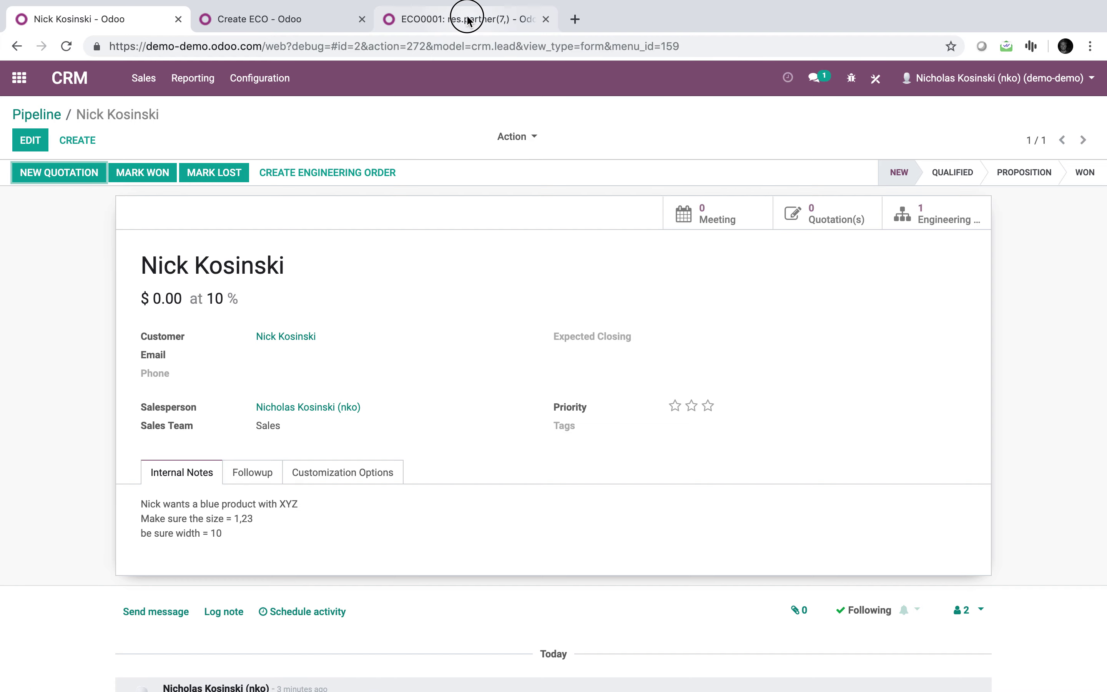
{"action": "left_click", "coordinate": [470, 20]}
{"action": "left_click", "coordinate": [1083, 77]}
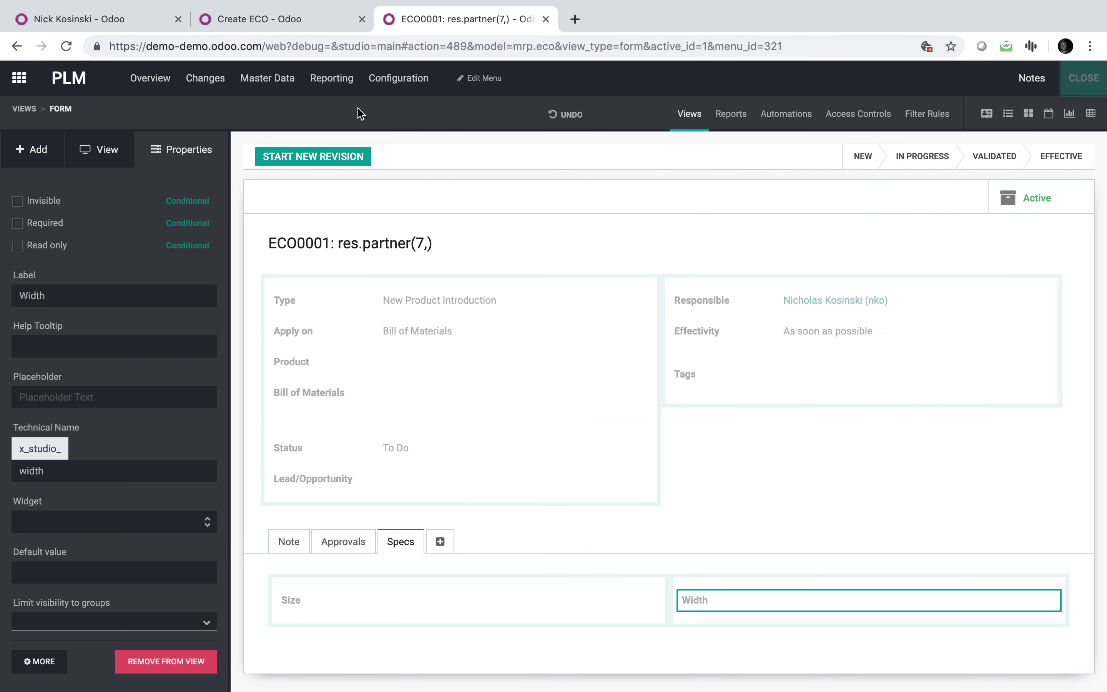
Open ECO0006 in PLM, review its Size 10cm / Width 100cm specs and copied note, and edit it.
{"action": "left_click", "coordinate": [22, 93]}
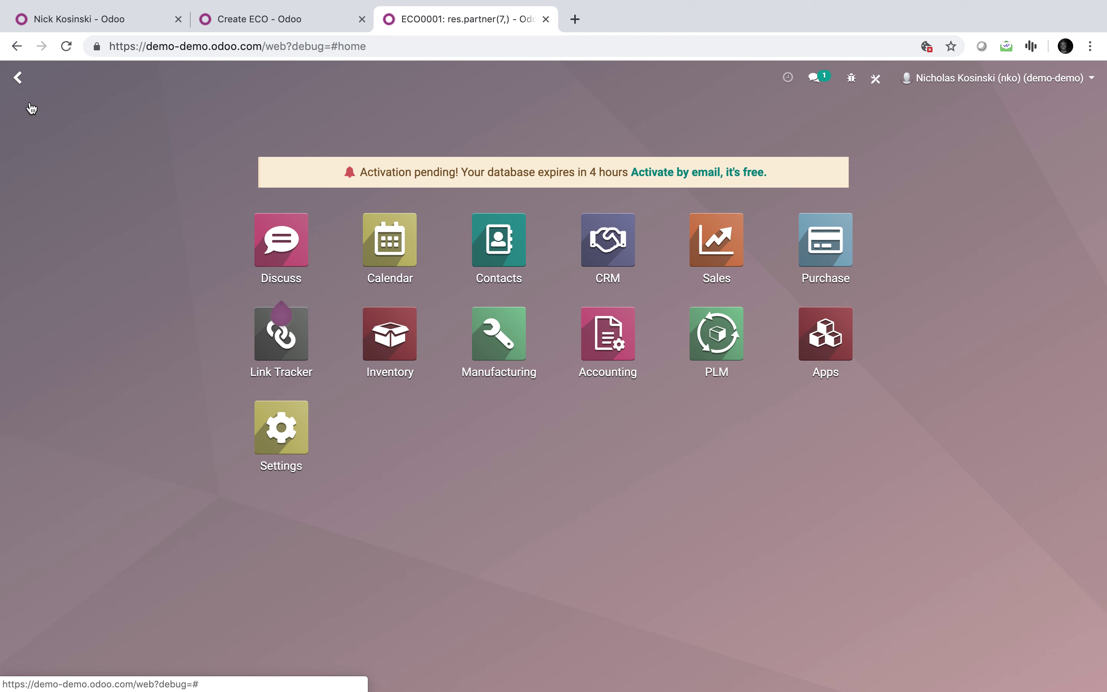
{"action": "left_click", "coordinate": [755, 348]}
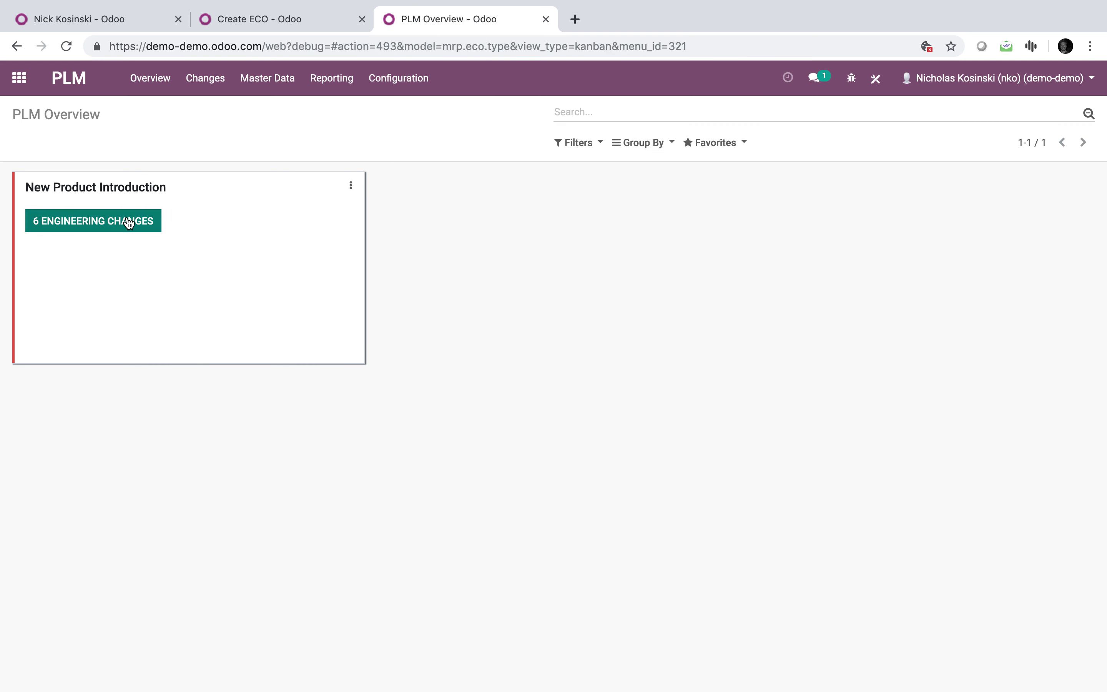
{"action": "left_click", "coordinate": [128, 221]}
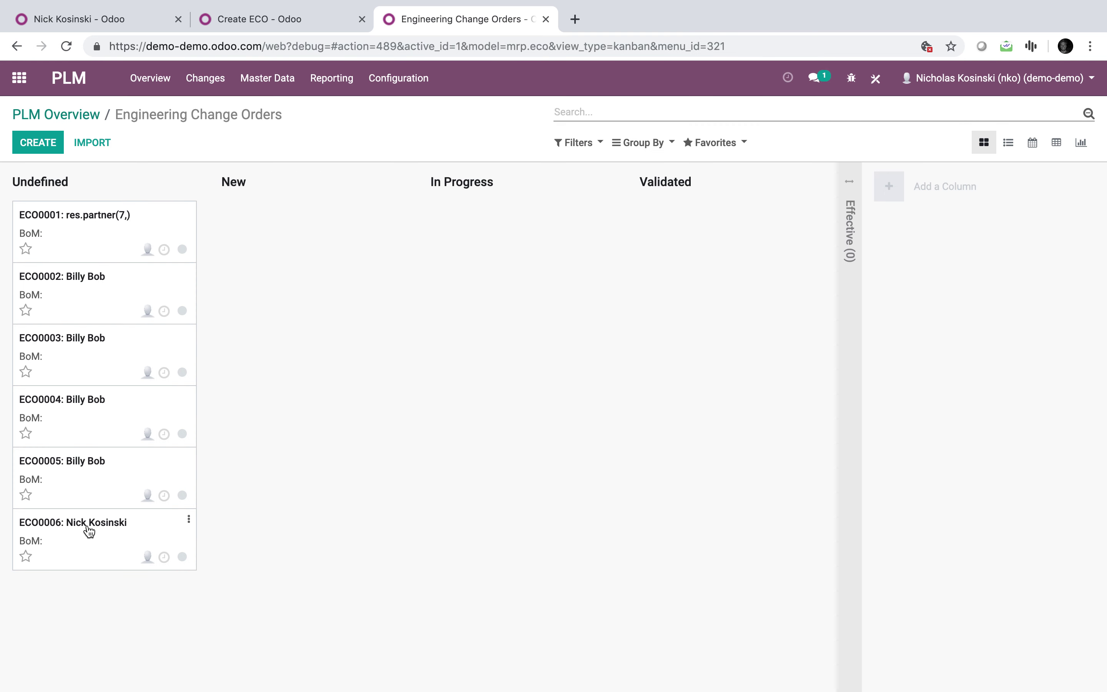
{"action": "left_click", "coordinate": [97, 538]}
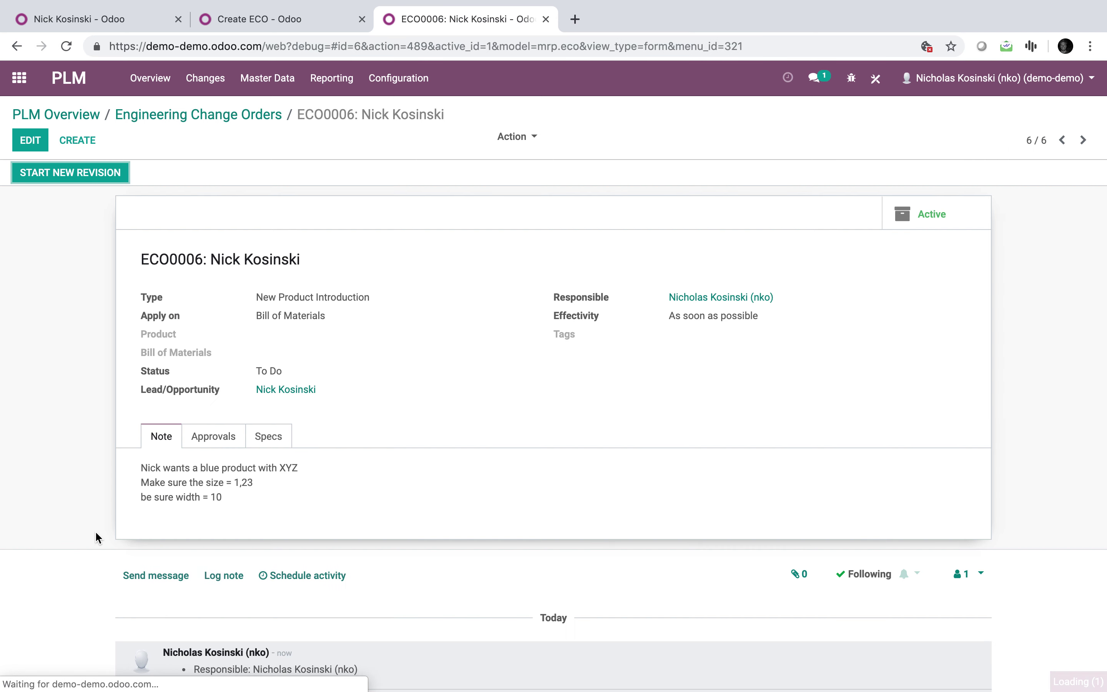
{"action": "left_click", "coordinate": [276, 442]}
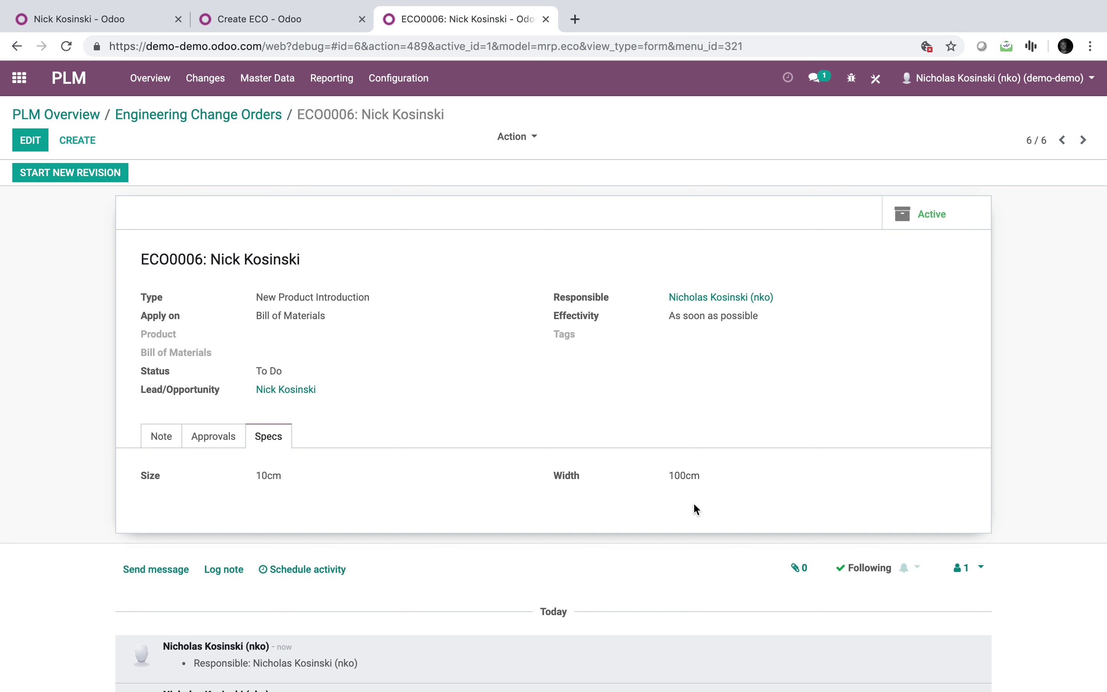
{"action": "left_click", "coordinate": [161, 437]}
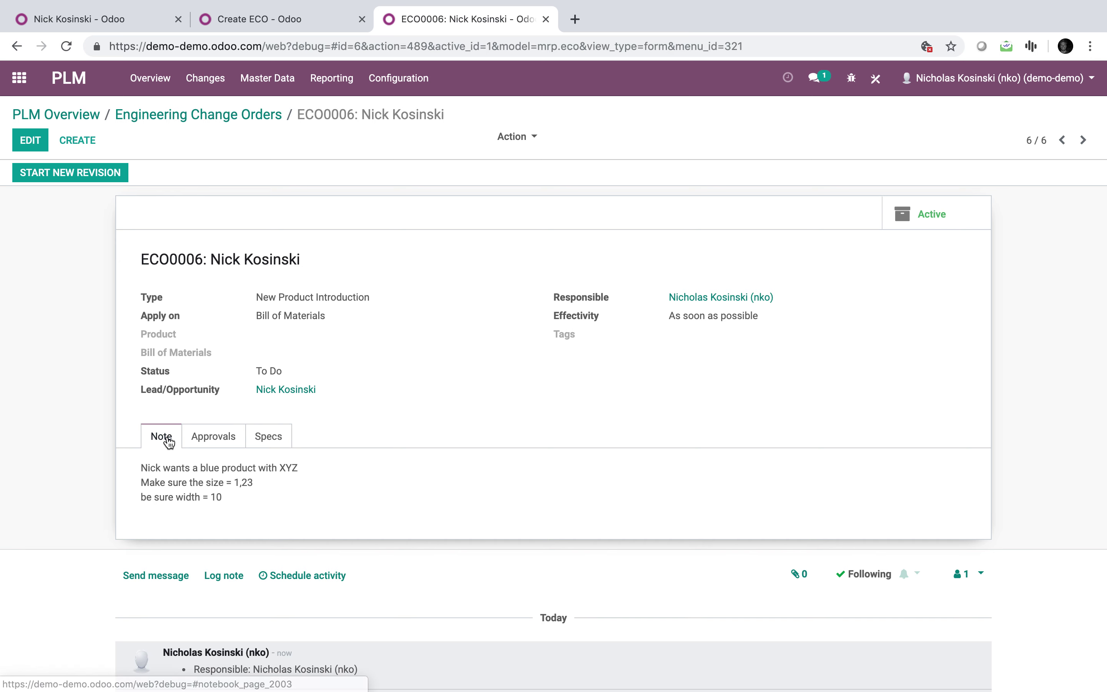
{"action": "left_click", "coordinate": [30, 140]}
Create the ECO's new product: reference 12312, price 1299, Make To Order and Manufacture routes, not Buy.
{"action": "left_click", "coordinate": [303, 394]}
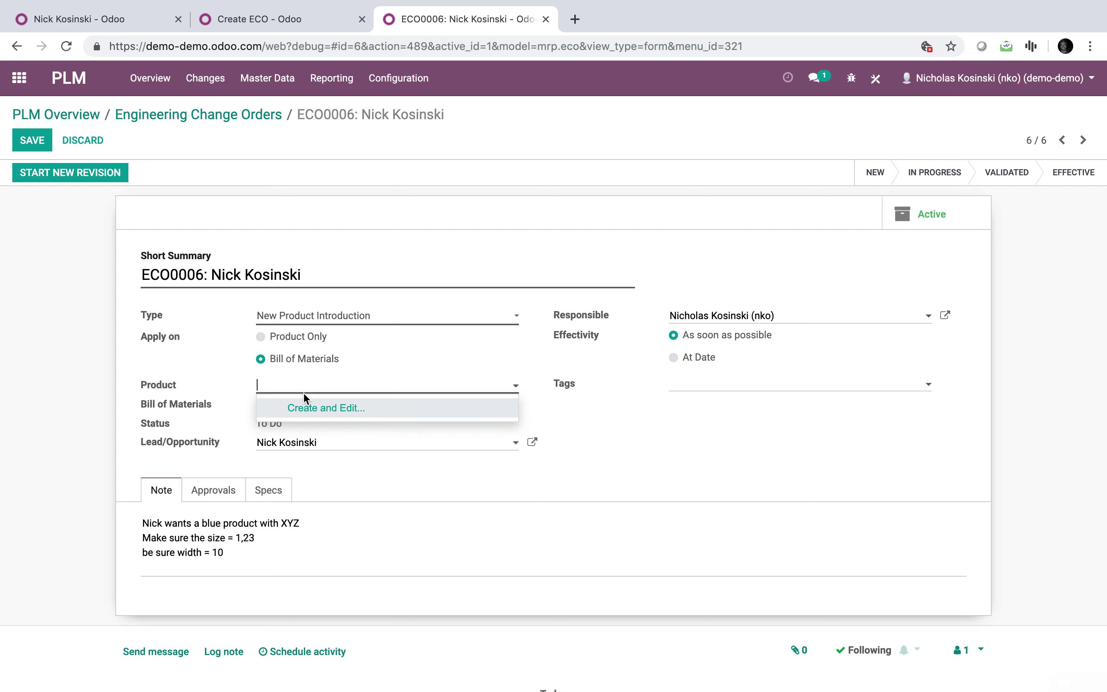
{"action": "left_click", "coordinate": [304, 407]}
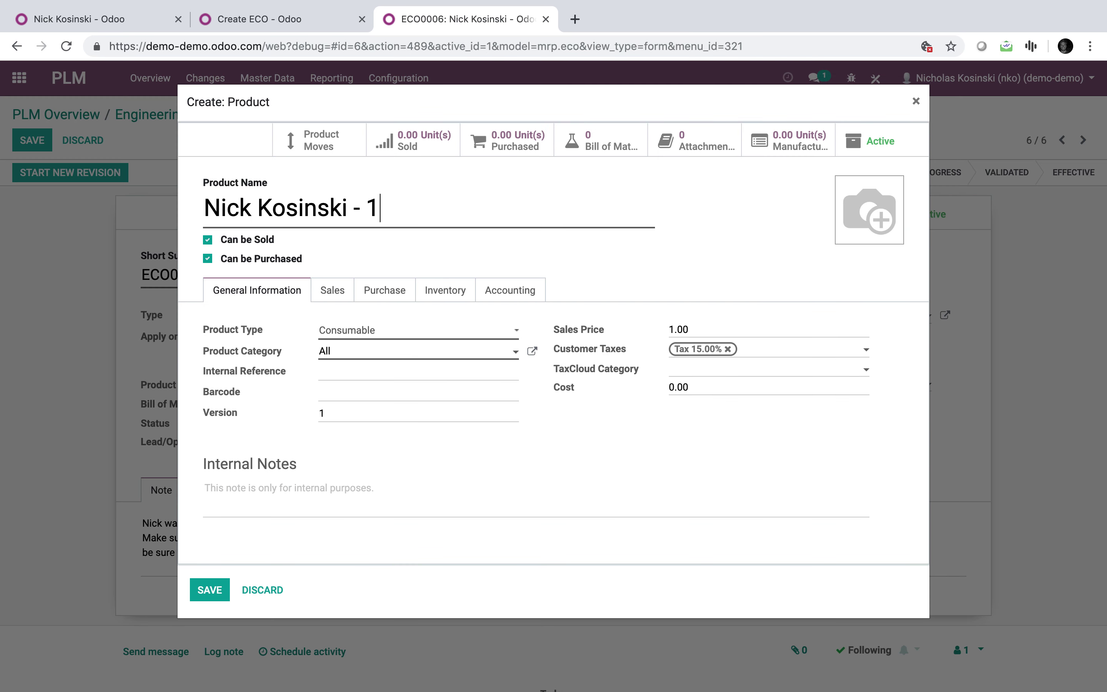
{"action": "type", "text": "2312"}
{"action": "left_click", "coordinate": [347, 380]}
{"action": "type", "text": "12312"}
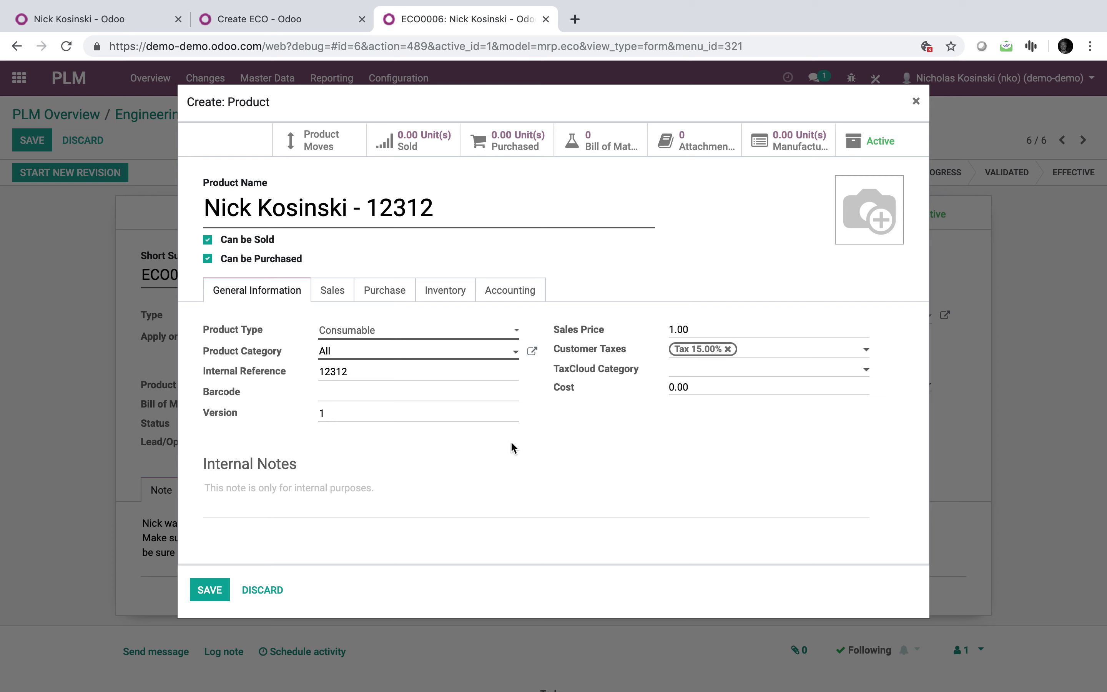
{"action": "left_click_drag", "start_coordinate": [700, 325], "coordinate": [606, 328]}
{"action": "type", "text": "1299"}
{"action": "left_click", "coordinate": [348, 291]}
{"action": "left_click", "coordinate": [444, 293]}
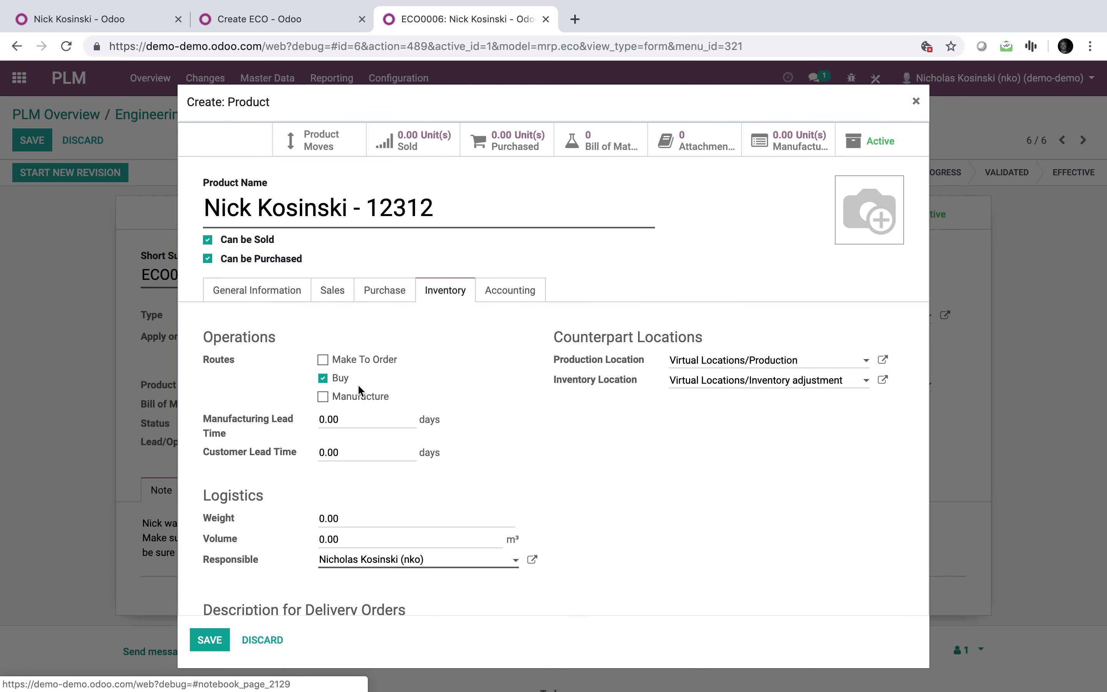
{"action": "left_click", "coordinate": [323, 379]}
{"action": "left_click", "coordinate": [323, 359]}
{"action": "left_click", "coordinate": [323, 397]}
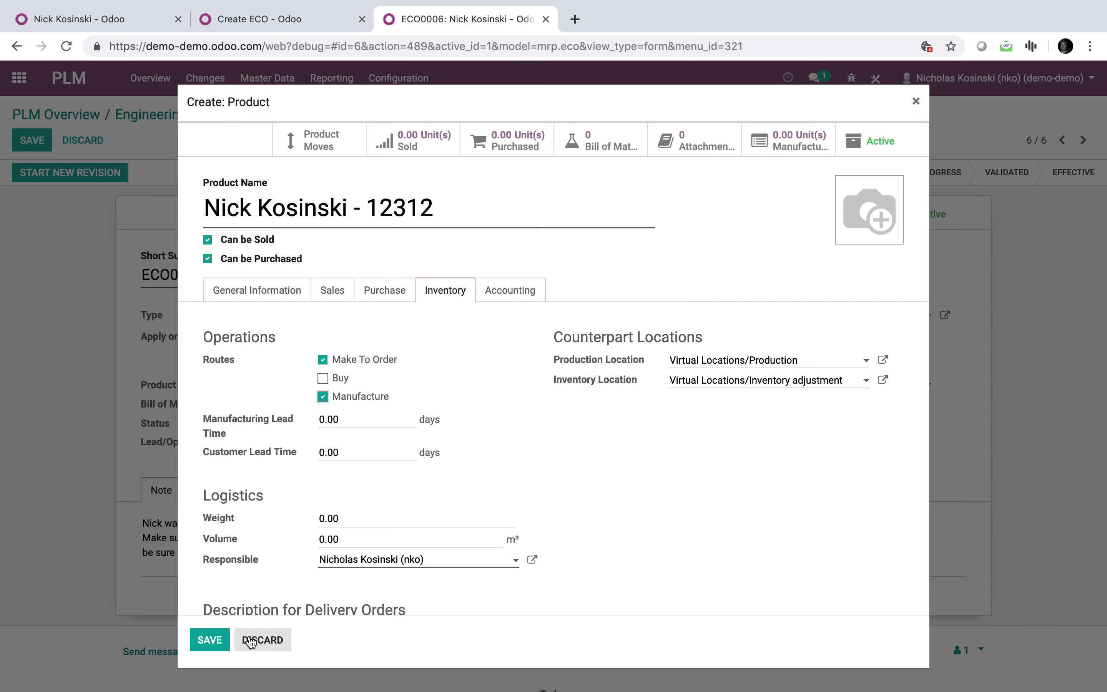
{"action": "left_click", "coordinate": [243, 298]}
{"action": "left_click", "coordinate": [214, 589]}
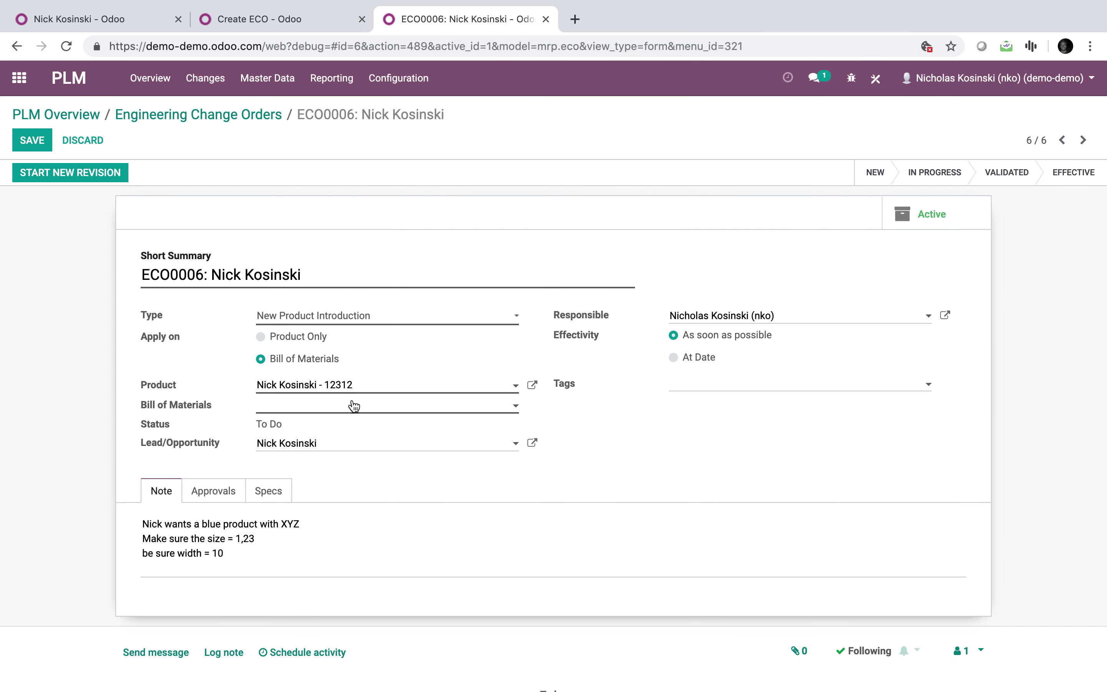
Change product 12312's type to Storable Product.
{"action": "left_click", "coordinate": [355, 406]}
{"action": "left_click", "coordinate": [370, 389]}
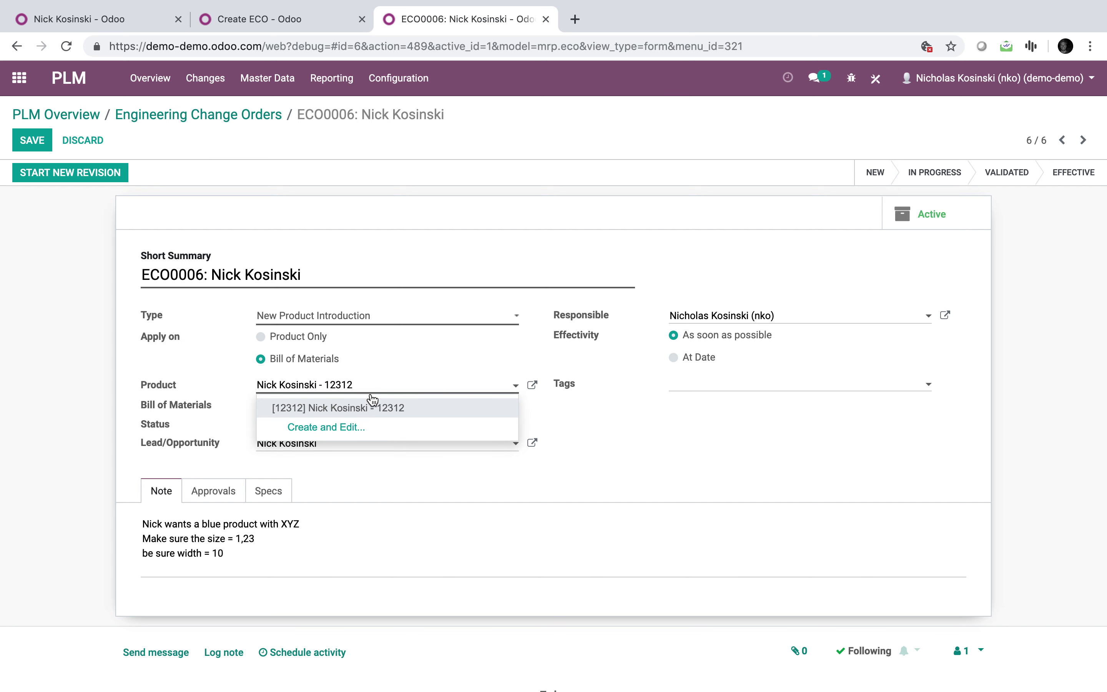
{"action": "left_click", "coordinate": [532, 385]}
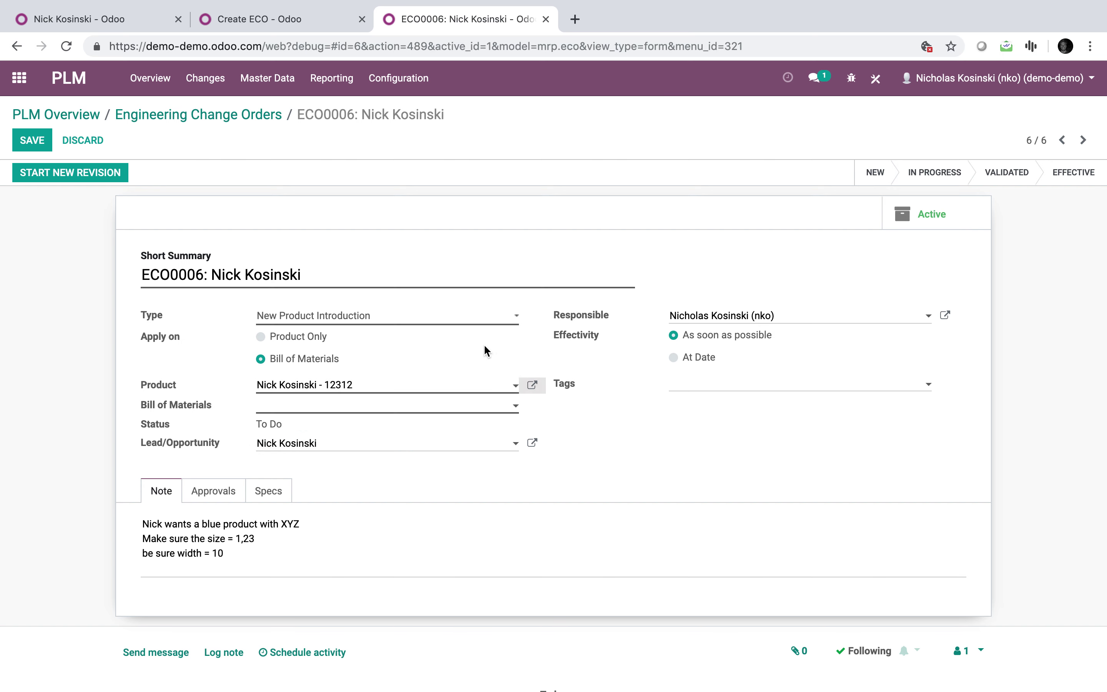
{"action": "left_click", "coordinate": [344, 335]}
{"action": "left_click", "coordinate": [347, 356]}
{"action": "left_click", "coordinate": [222, 636]}
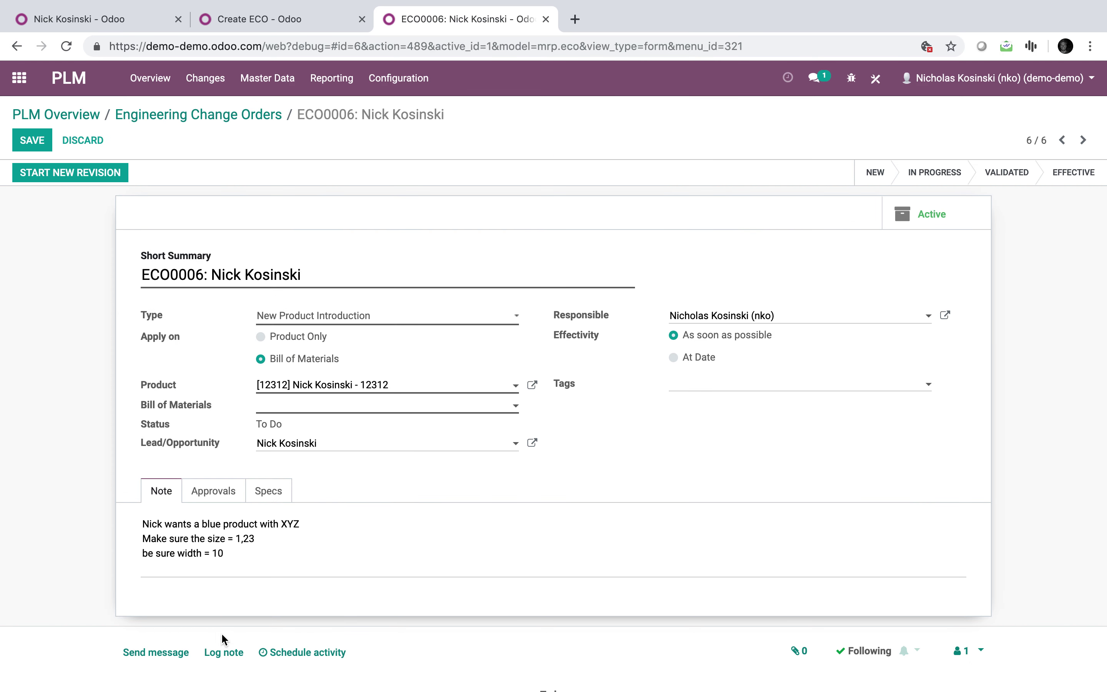
Create a new bill of materials with new components Screw and Wood.
{"action": "left_click", "coordinate": [366, 405]}
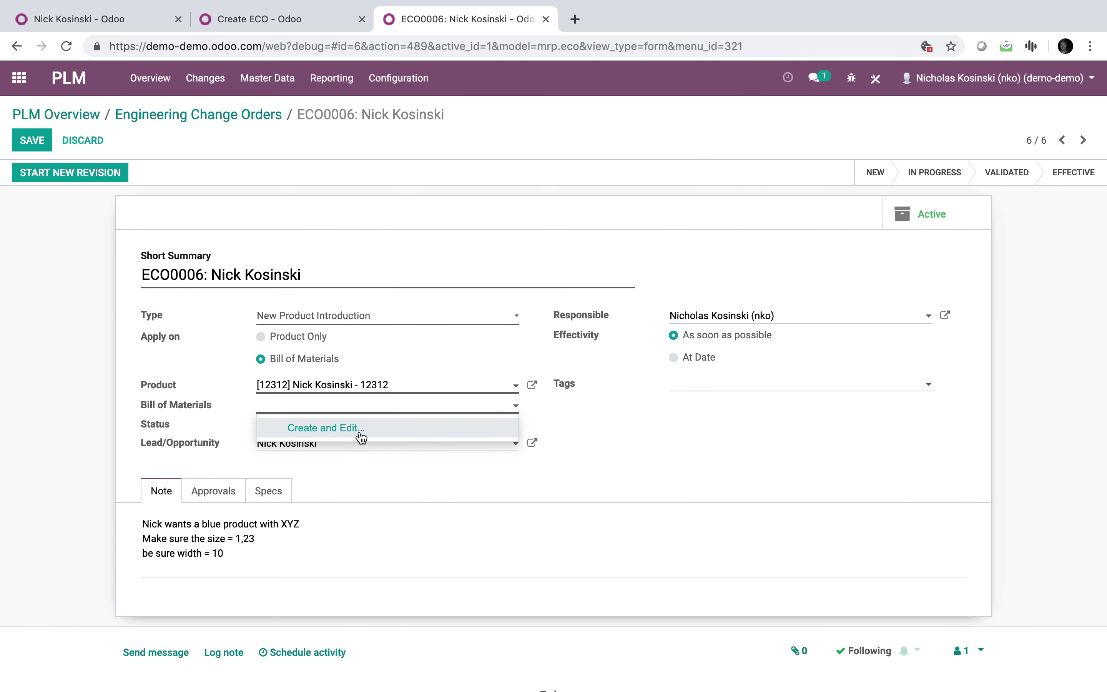
{"action": "left_click", "coordinate": [359, 430]}
{"action": "left_click", "coordinate": [339, 336]}
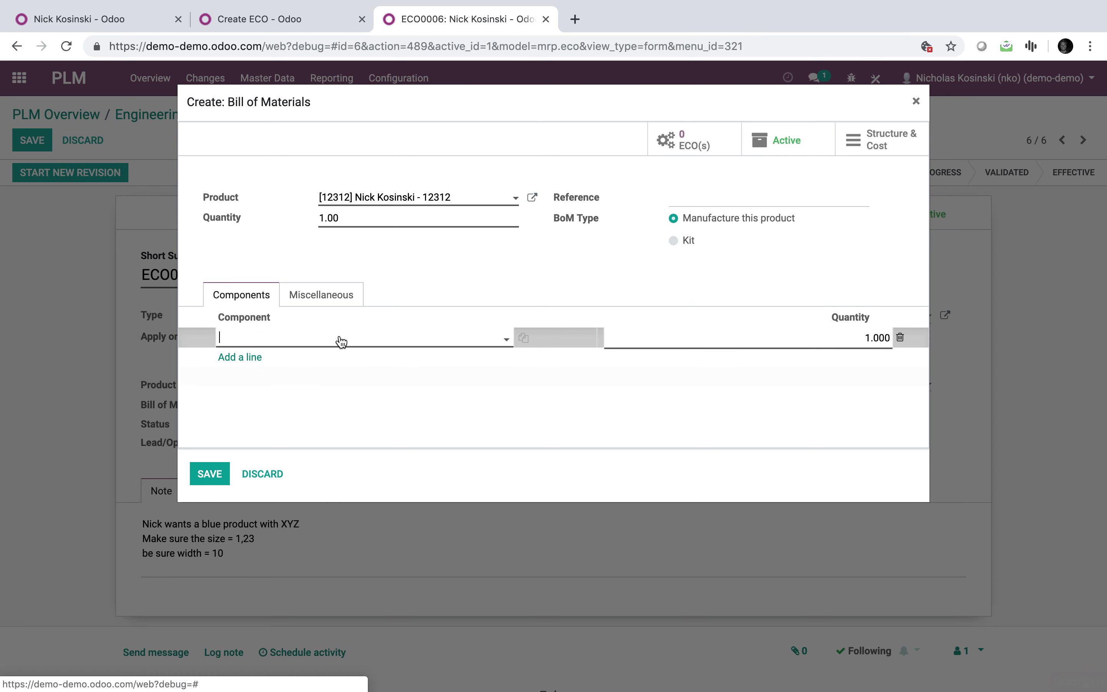
{"action": "type", "text": "T"}
{"action": "key", "text": "BackSpace"}
{"action": "type", "text": "Screw"}
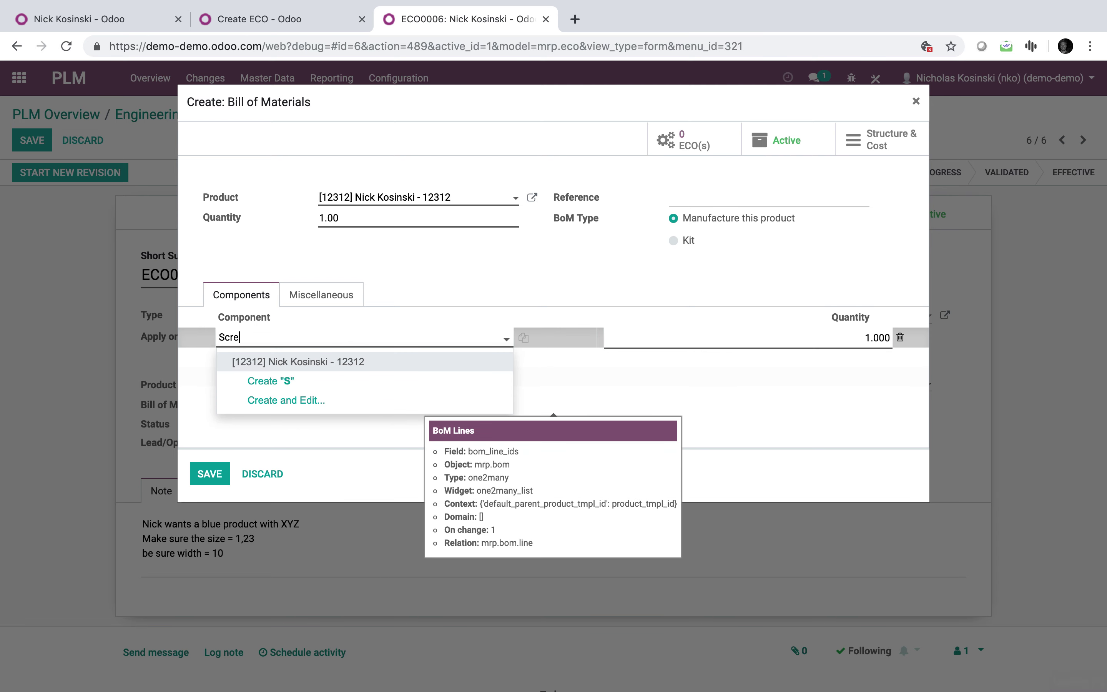
{"action": "left_click", "coordinate": [352, 359]}
{"action": "left_click", "coordinate": [242, 359]}
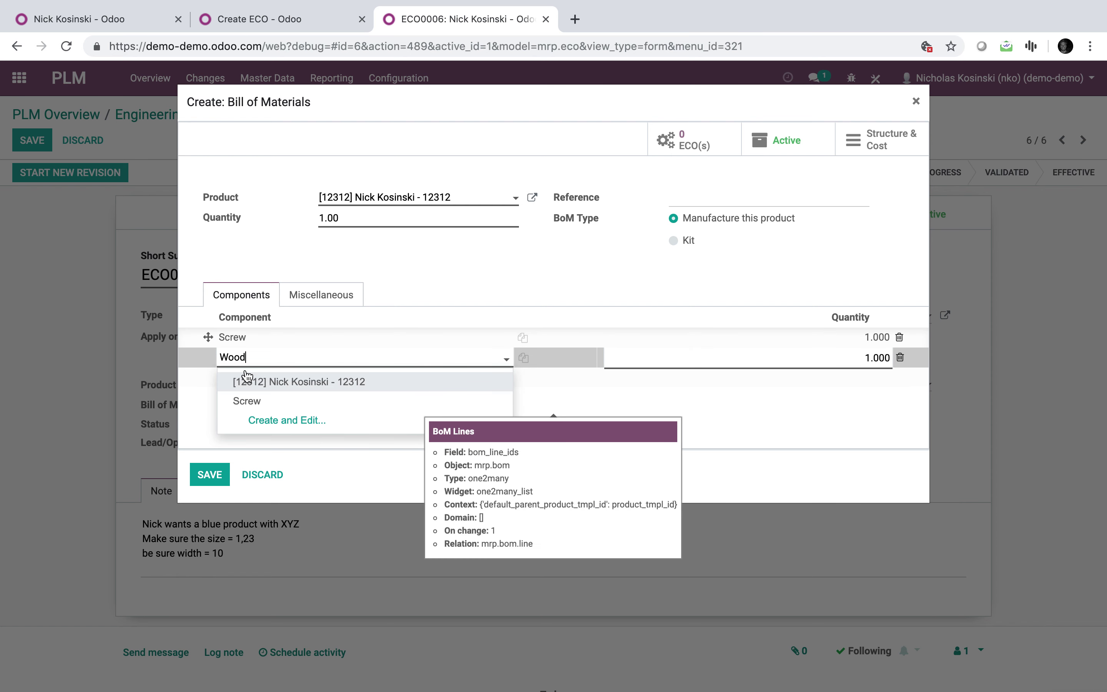
{"action": "left_click", "coordinate": [254, 382]}
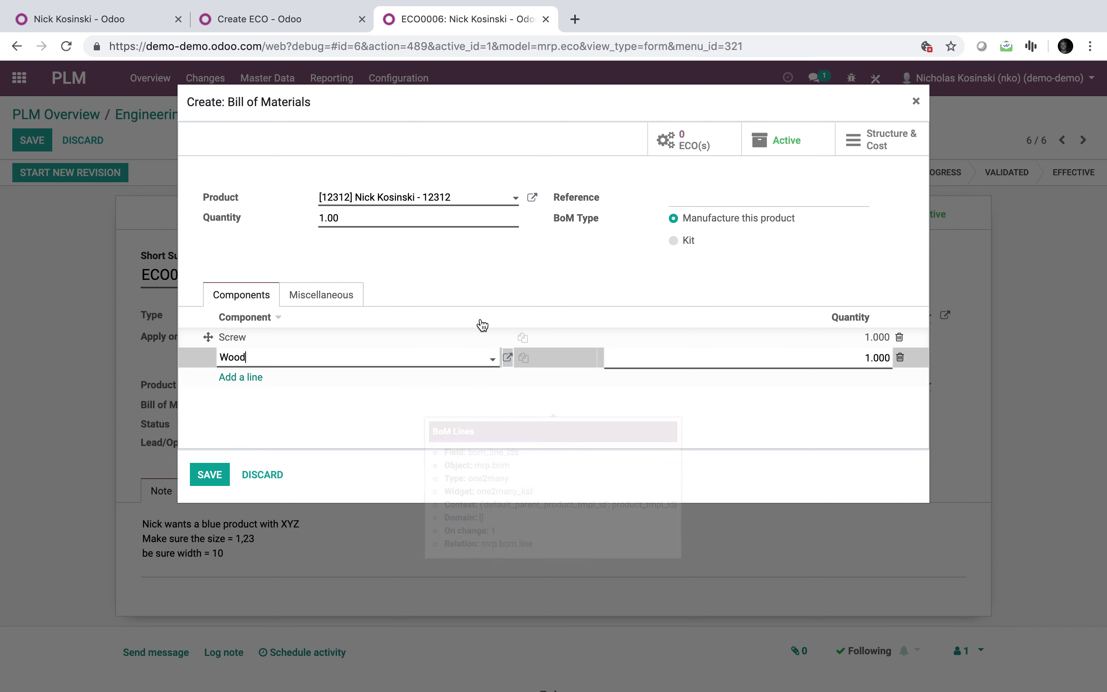
Adjust the Screw component's product type and save it.
{"action": "left_click", "coordinate": [485, 337]}
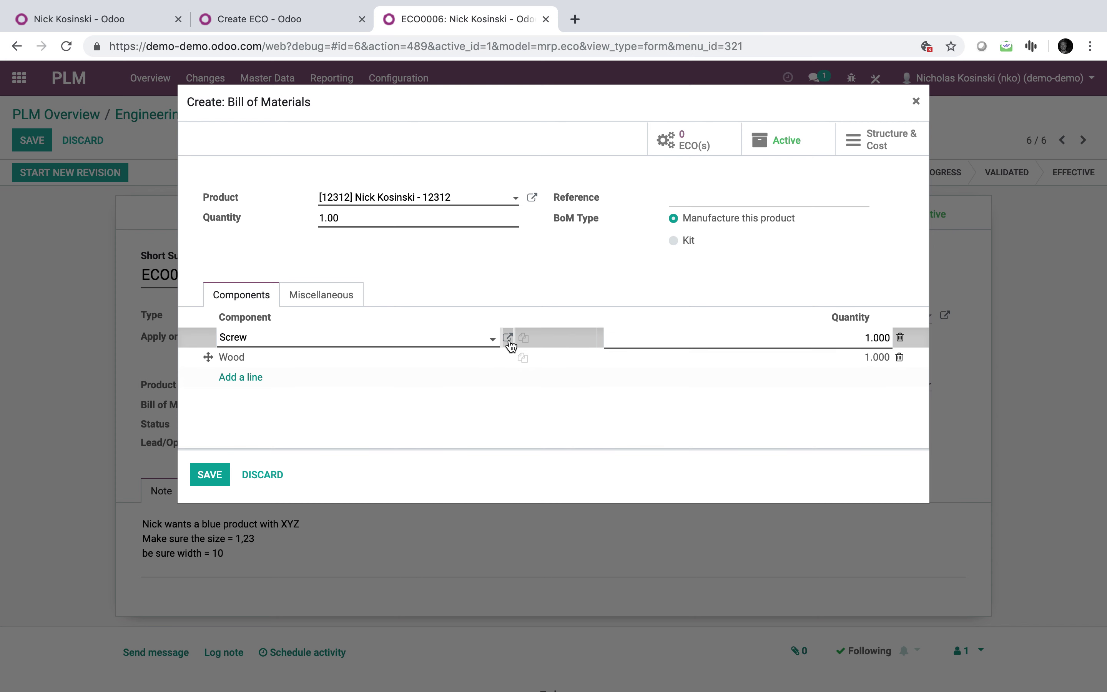
{"action": "left_click", "coordinate": [508, 339]}
{"action": "left_click", "coordinate": [339, 363]}
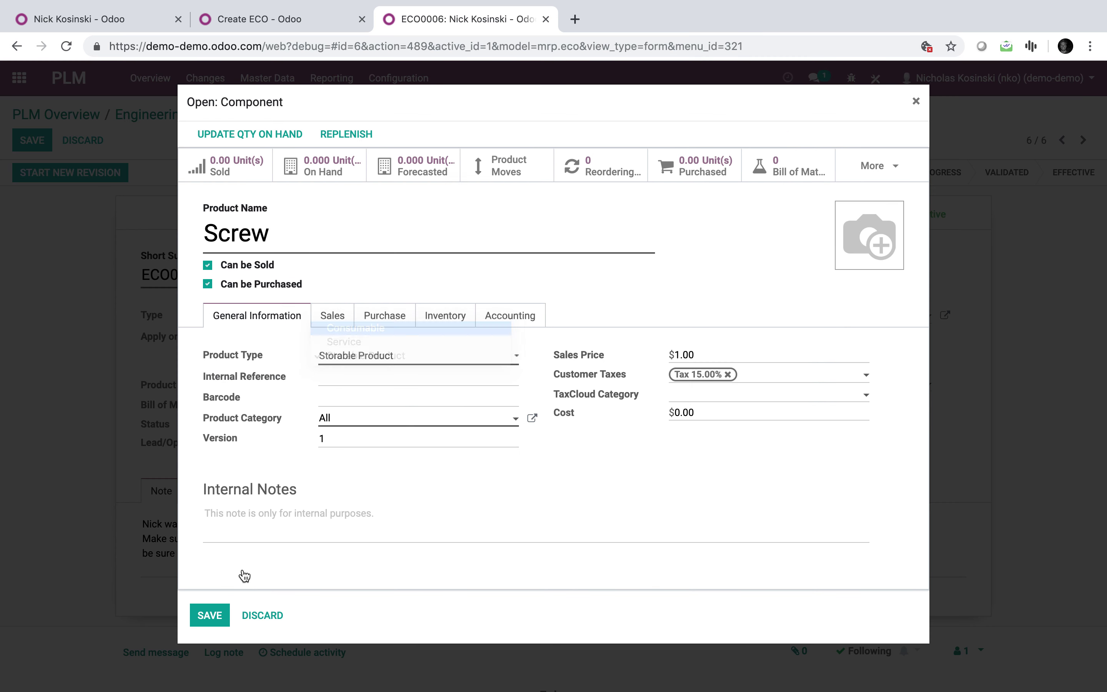
{"action": "scroll", "coordinate": [245, 576], "scroll_direction": "down", "scroll_amount": 1}
{"action": "left_click", "coordinate": [215, 588]}
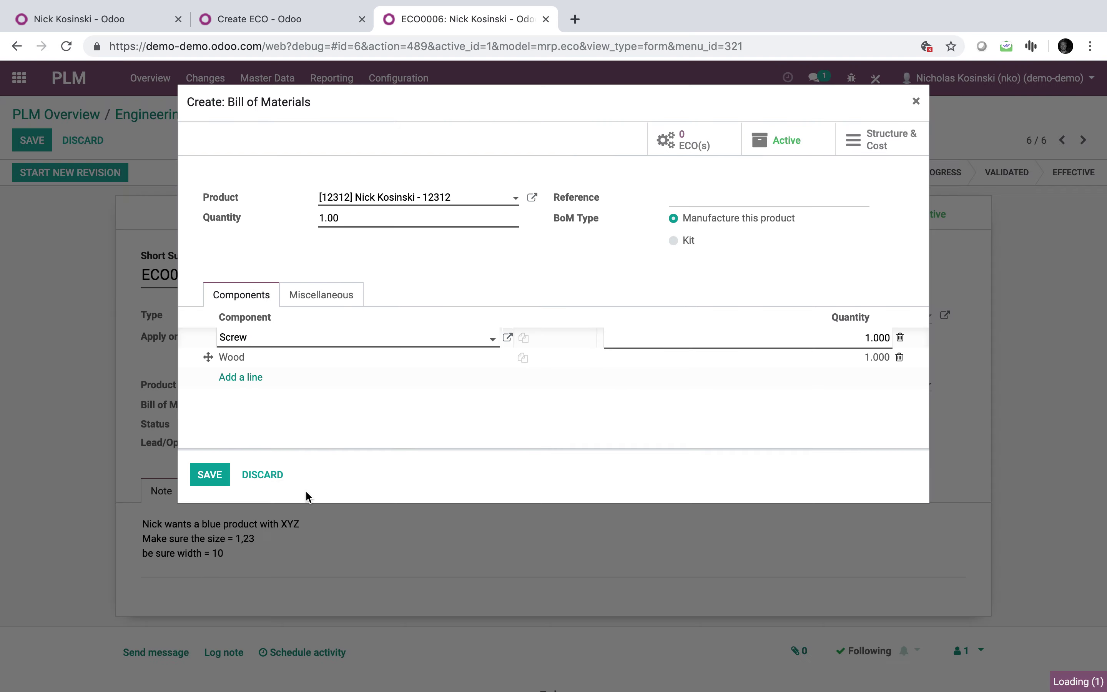
Make Wood a Consumable product, then save the bill of materials and the change order.
{"action": "left_click", "coordinate": [462, 361]}
{"action": "left_click", "coordinate": [507, 357]}
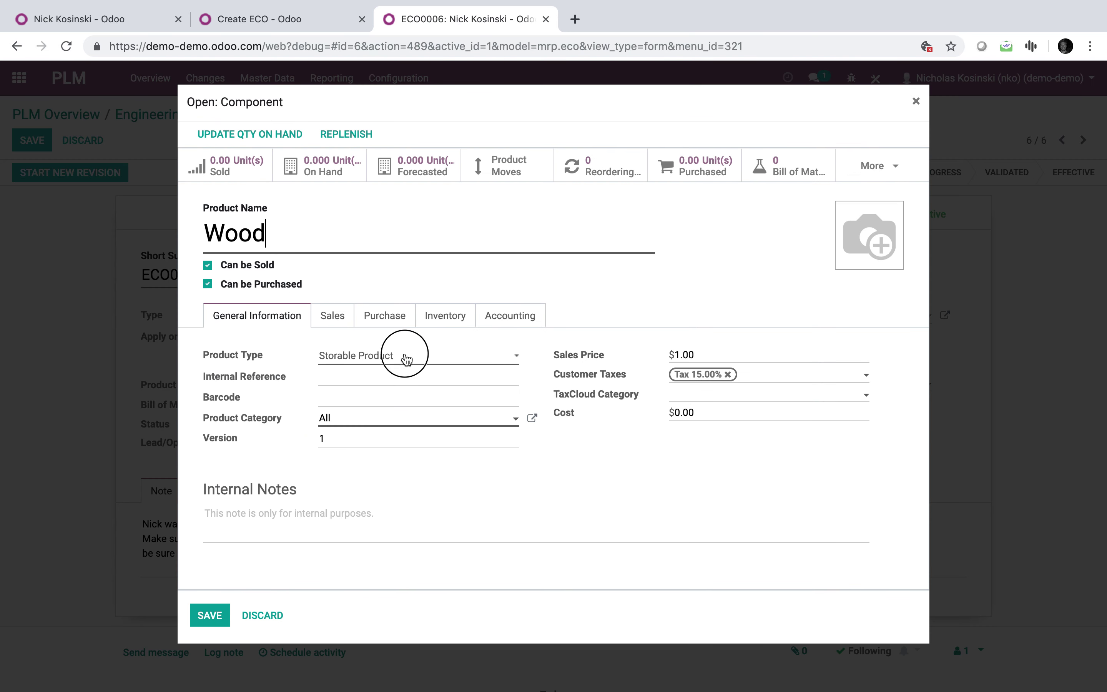
{"action": "left_click", "coordinate": [406, 360]}
{"action": "left_click", "coordinate": [412, 327]}
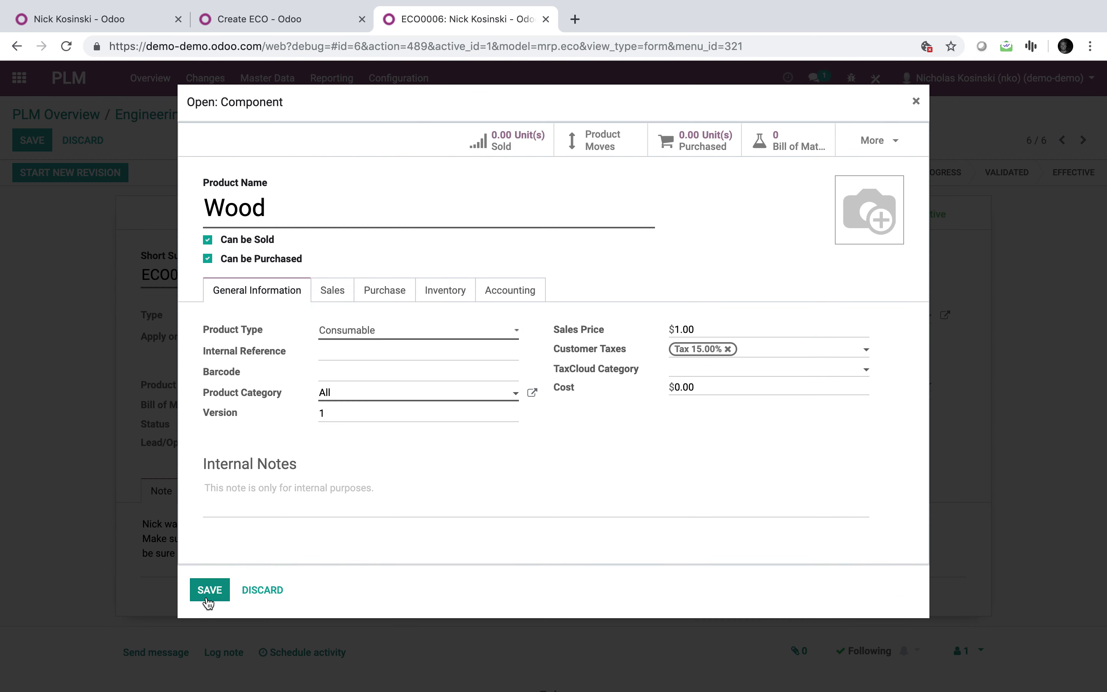
{"action": "left_click", "coordinate": [208, 595]}
{"action": "left_click", "coordinate": [212, 476]}
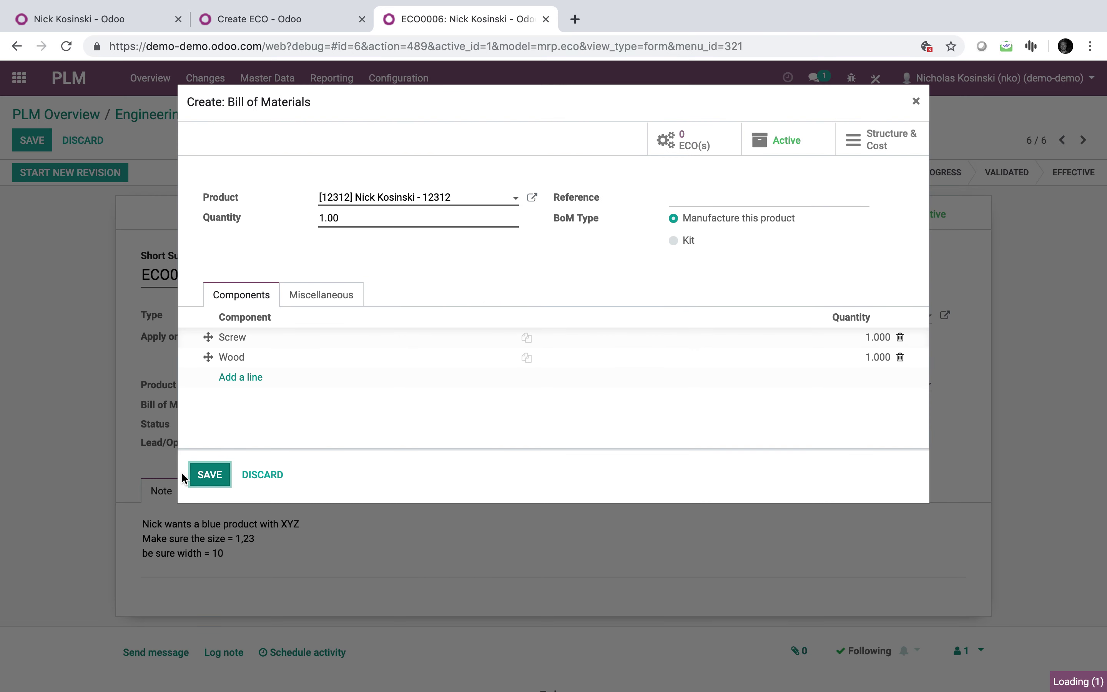
{"action": "left_click", "coordinate": [35, 141]}
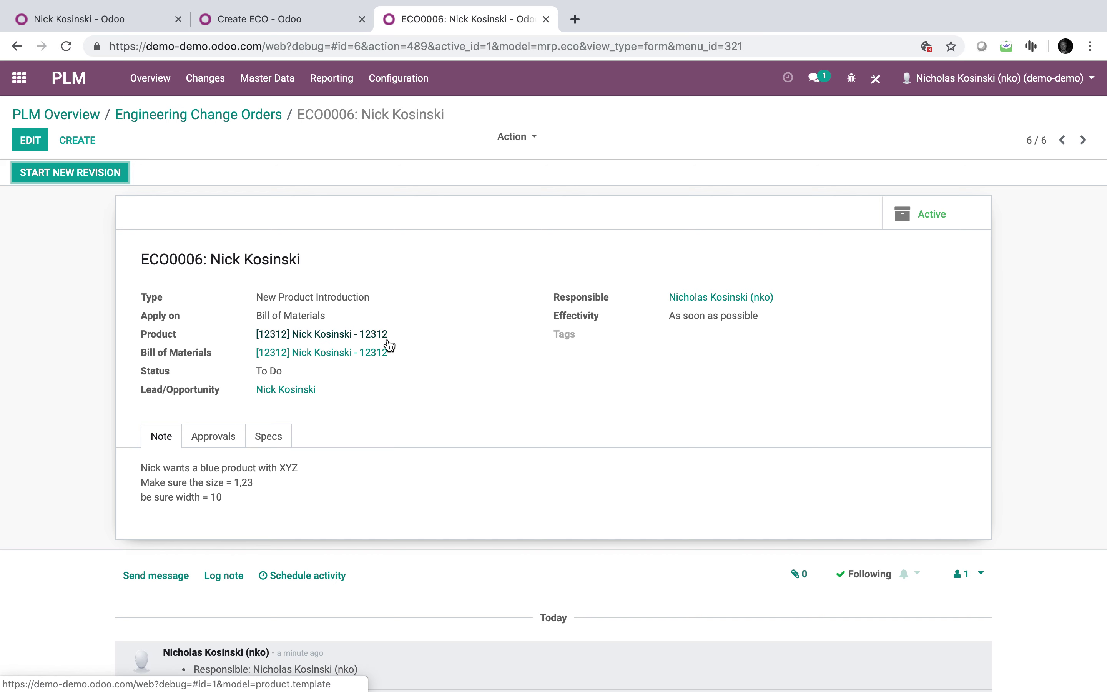
Start a new BoM revision and untick Can be Sold on product 12312.
{"action": "left_click", "coordinate": [75, 176]}
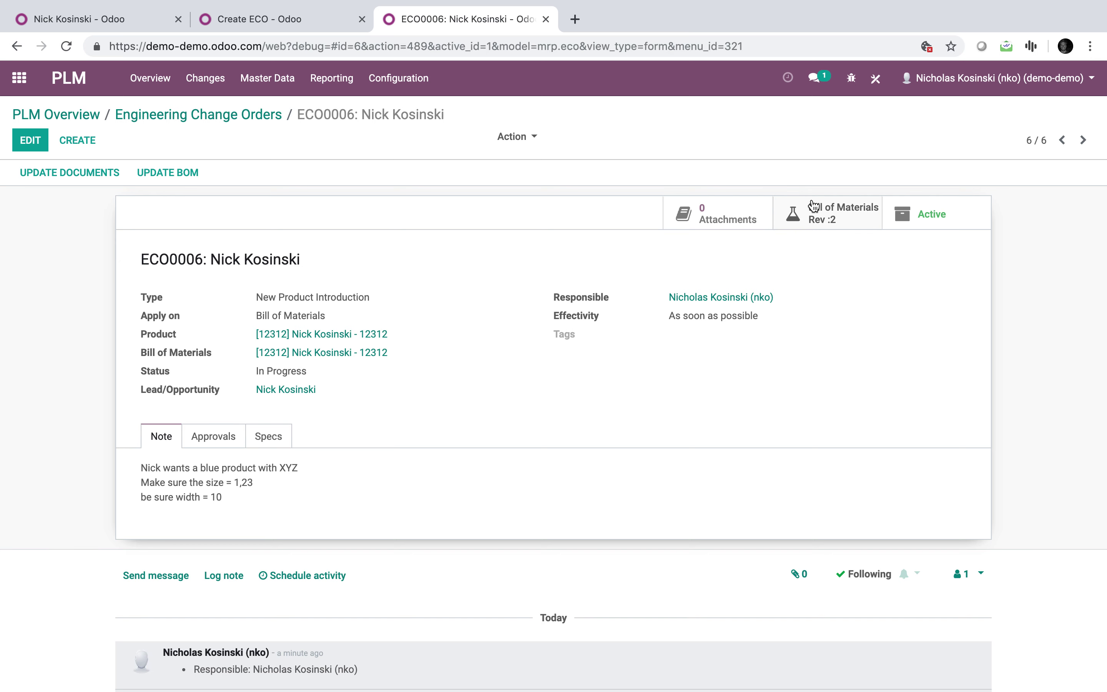
{"action": "left_click", "coordinate": [38, 144]}
{"action": "left_click", "coordinate": [344, 355]}
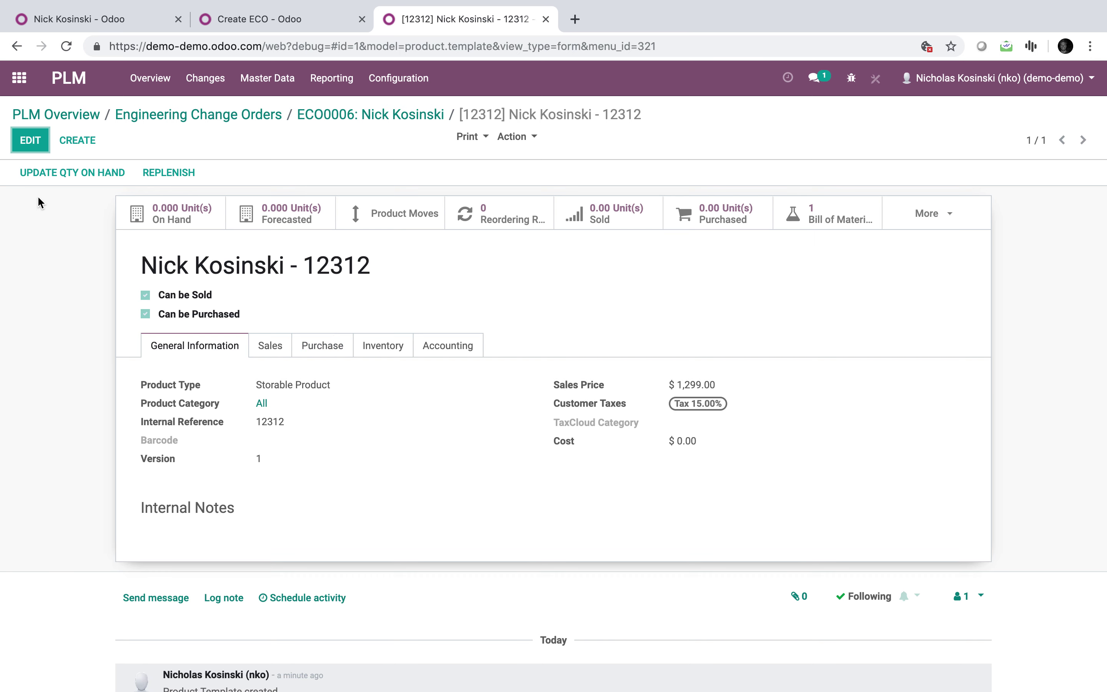
{"action": "left_click", "coordinate": [31, 151]}
{"action": "left_click", "coordinate": [167, 317]}
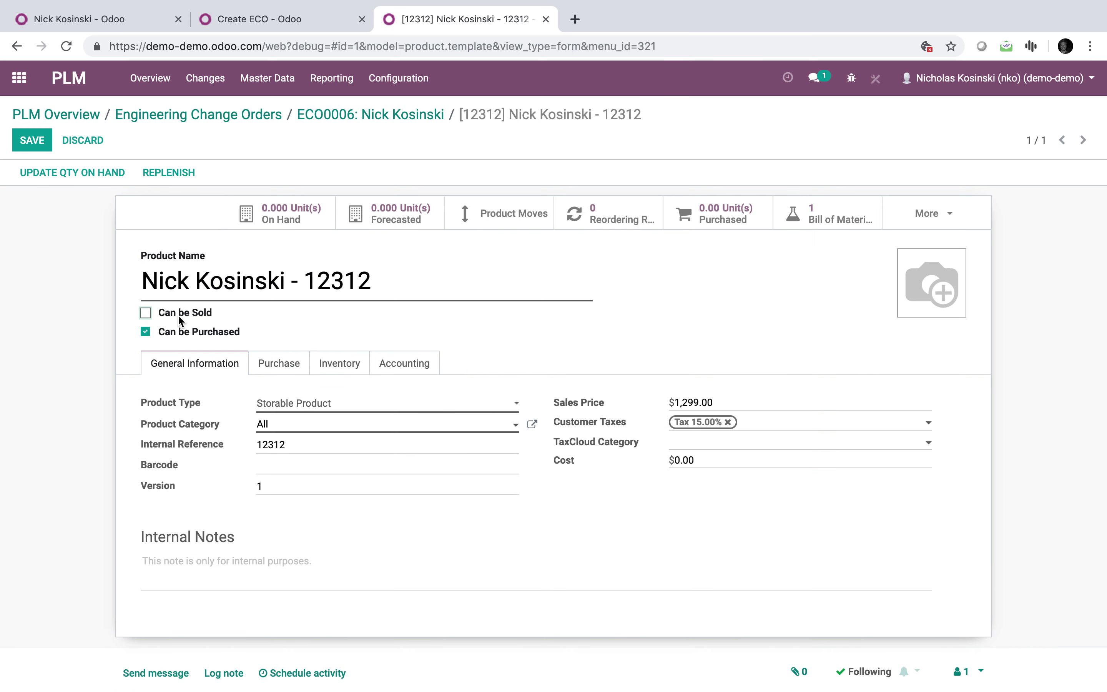
{"action": "left_click", "coordinate": [25, 141]}
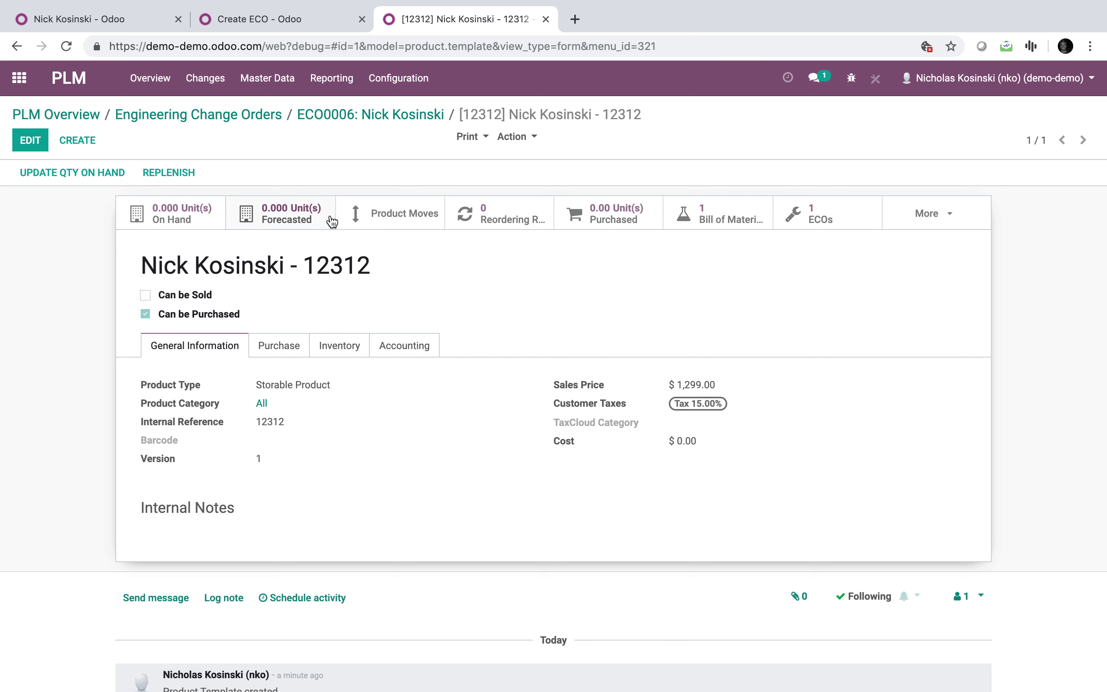
{"action": "left_click", "coordinate": [365, 105]}
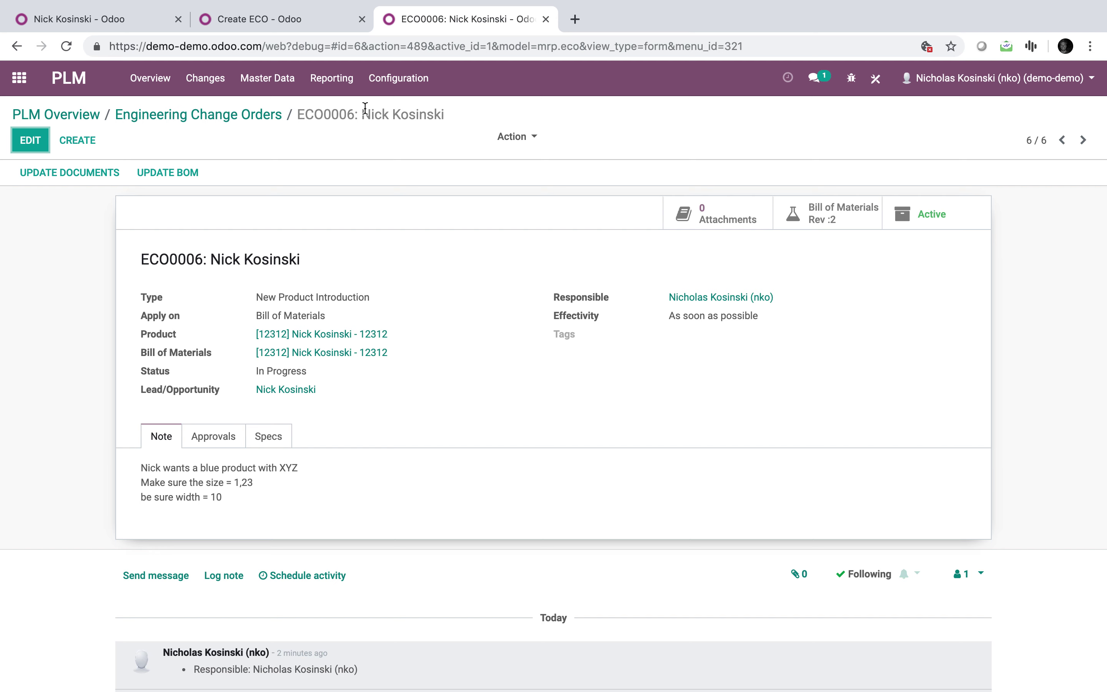
Re-enable Can be Sold on product 12312, save it, and return to ECO0006.
{"action": "left_click", "coordinate": [292, 334]}
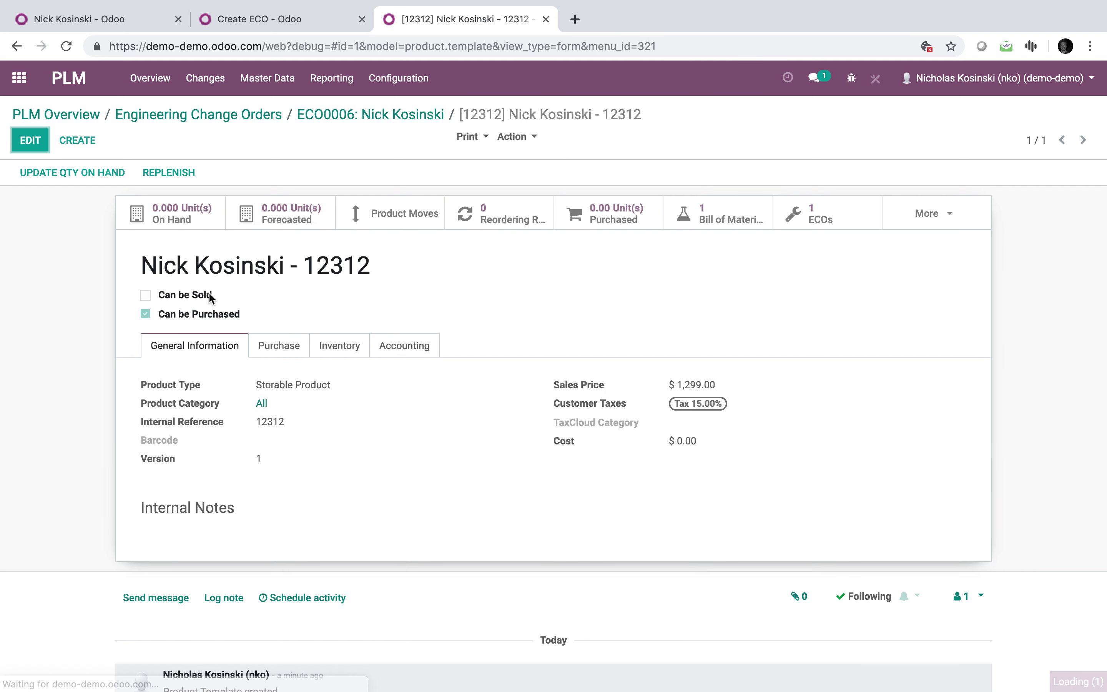
{"action": "left_click", "coordinate": [40, 143]}
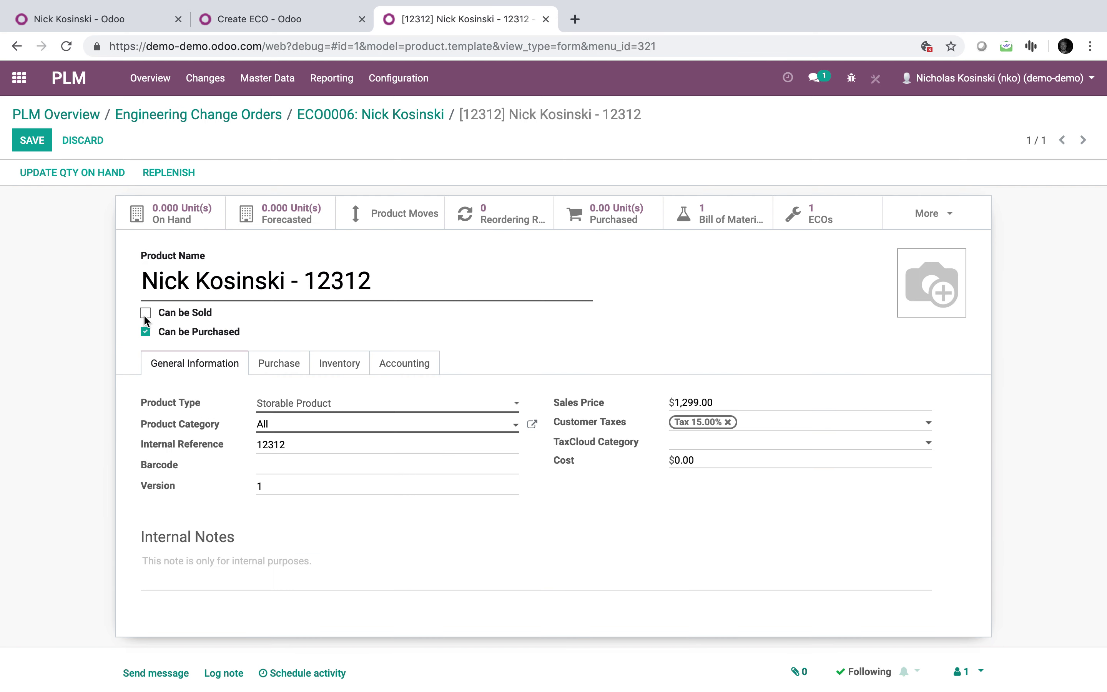
{"action": "left_click", "coordinate": [144, 313]}
{"action": "left_click", "coordinate": [33, 146]}
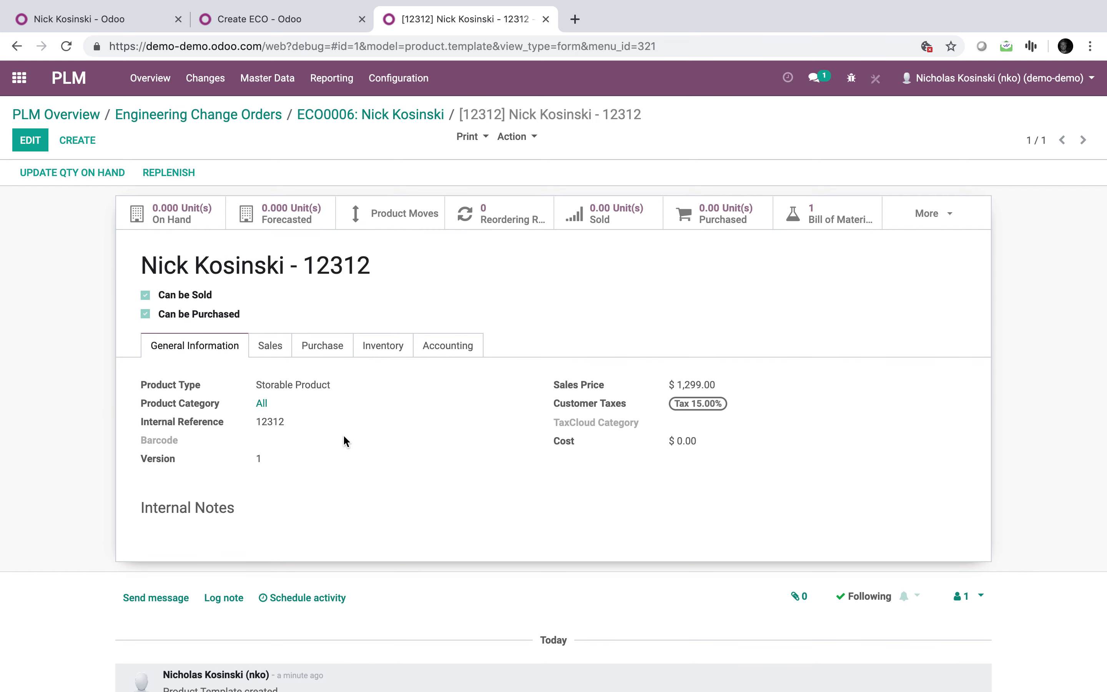
{"action": "left_click", "coordinate": [337, 113]}
{"action": "scroll", "coordinate": [217, 519], "scroll_direction": "down", "scroll_amount": 1}
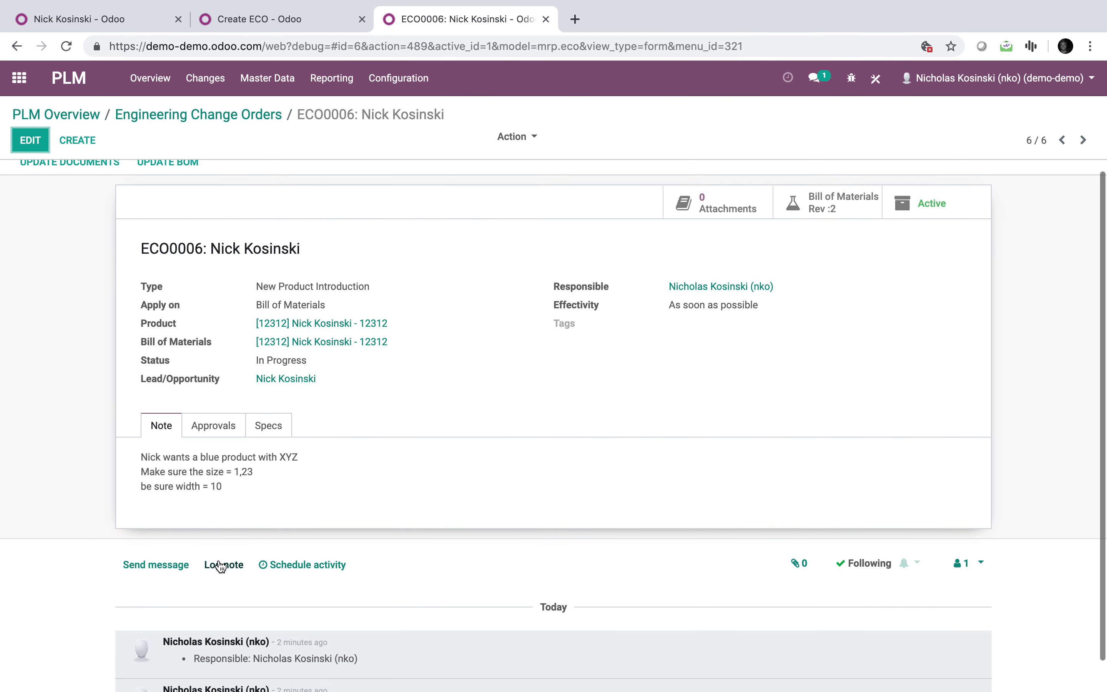
{"action": "left_click", "coordinate": [221, 564]}
{"action": "type", "text": "@ni"}
{"action": "key", "text": "Return"}
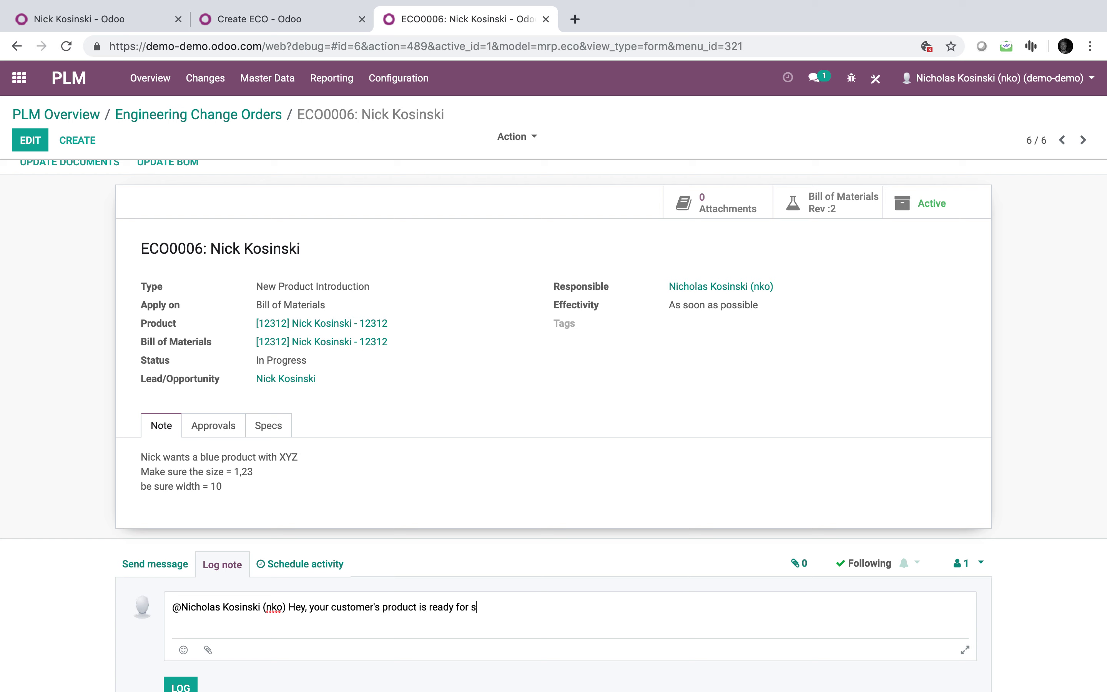
{"action": "left_click", "coordinate": [185, 684]}
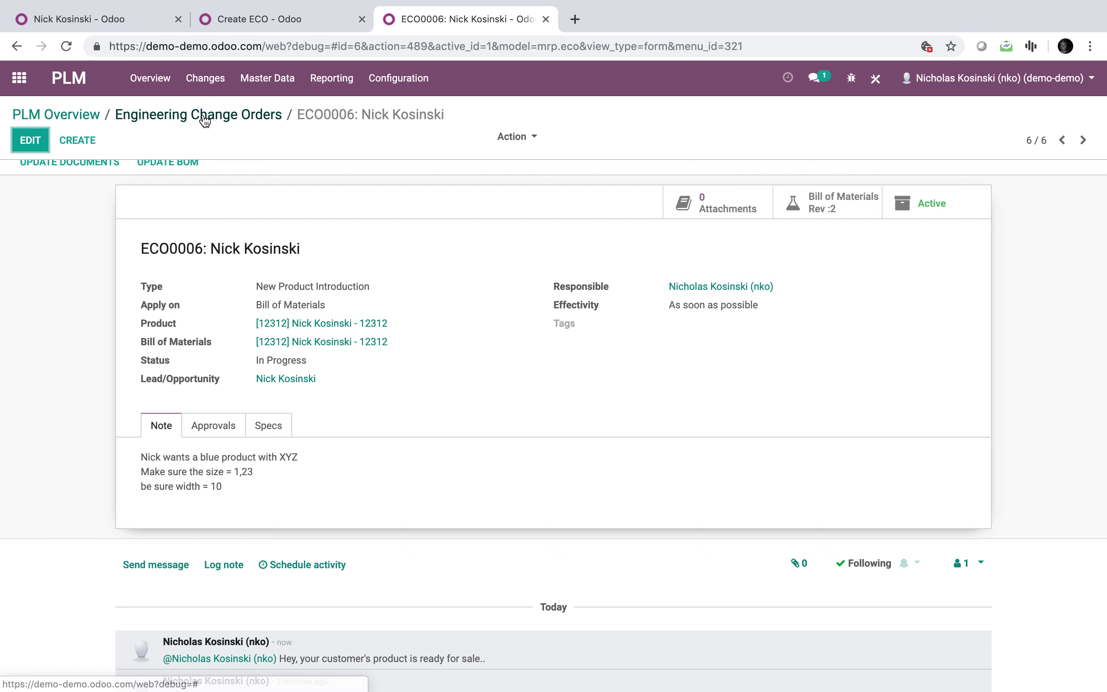
{"action": "left_click", "coordinate": [75, 18]}
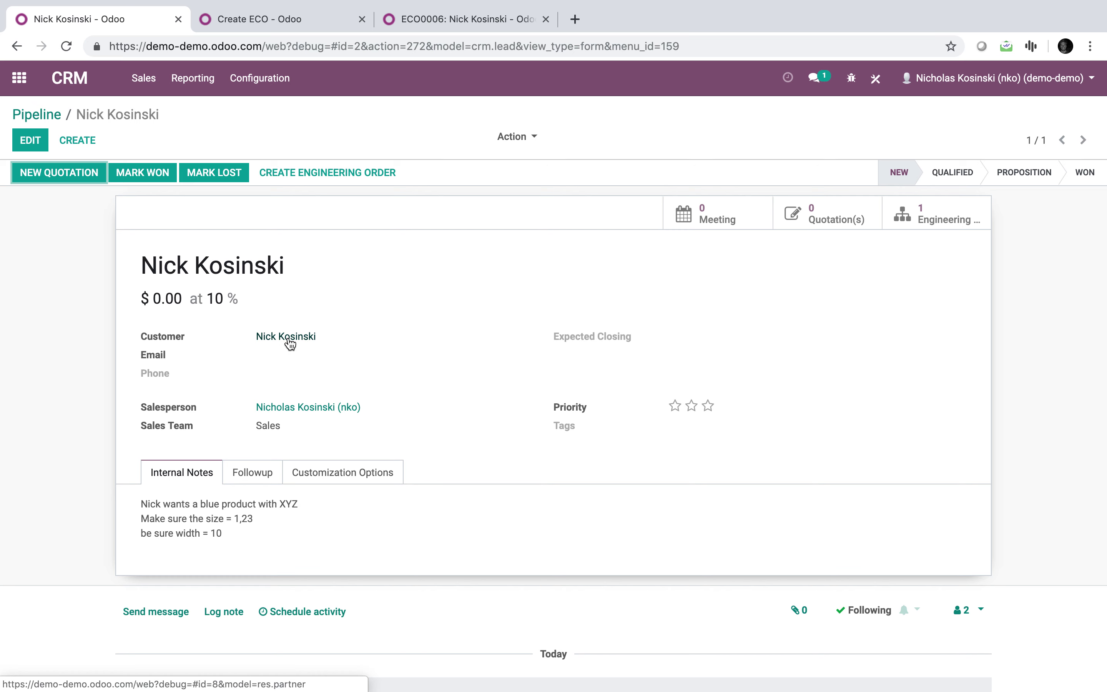
Quote one unit of product [12312] for the lead's customer and confirm it as SO001 ($1,493.85).
{"action": "left_click", "coordinate": [52, 178]}
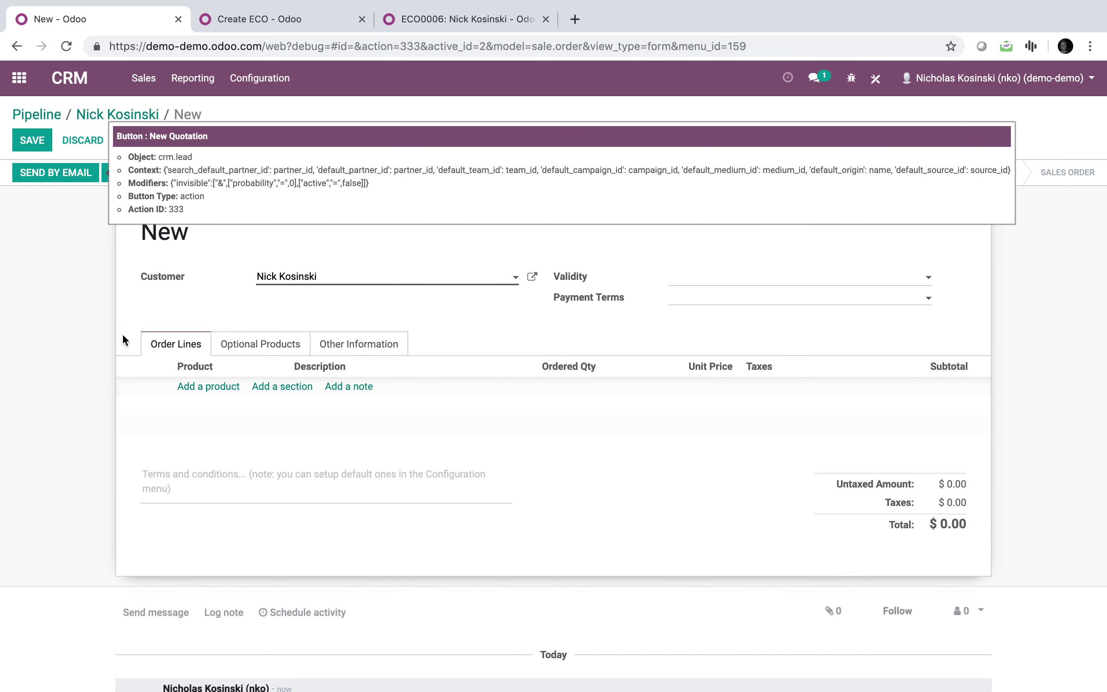
{"action": "left_click", "coordinate": [219, 389]}
{"action": "left_click", "coordinate": [217, 387]}
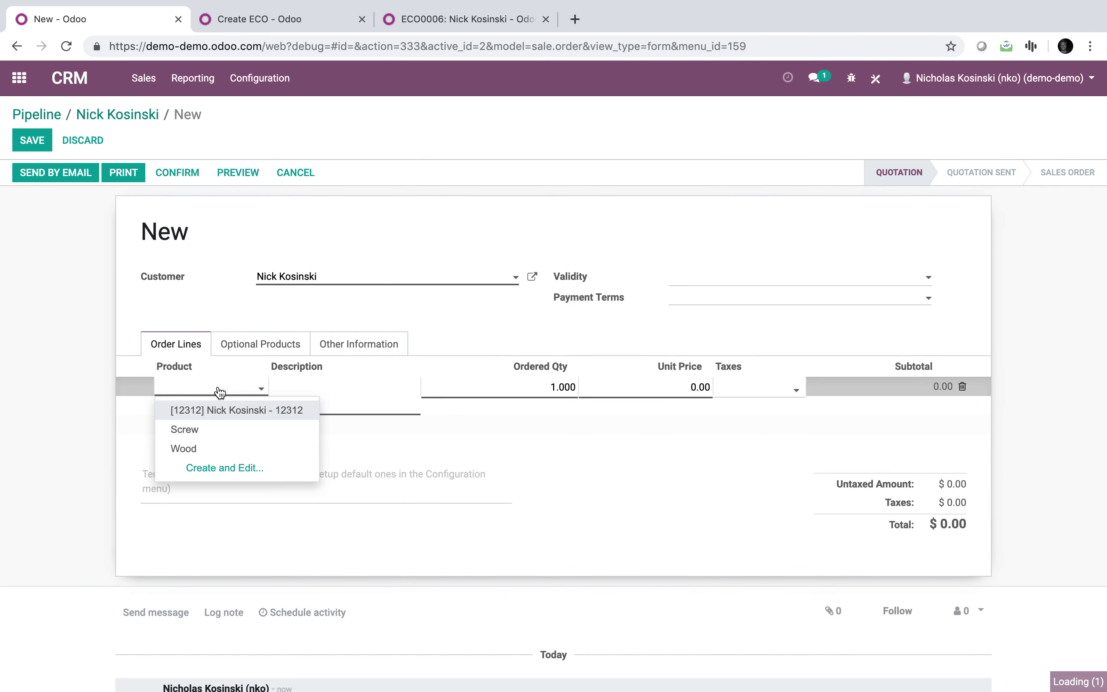
{"action": "left_click", "coordinate": [222, 414]}
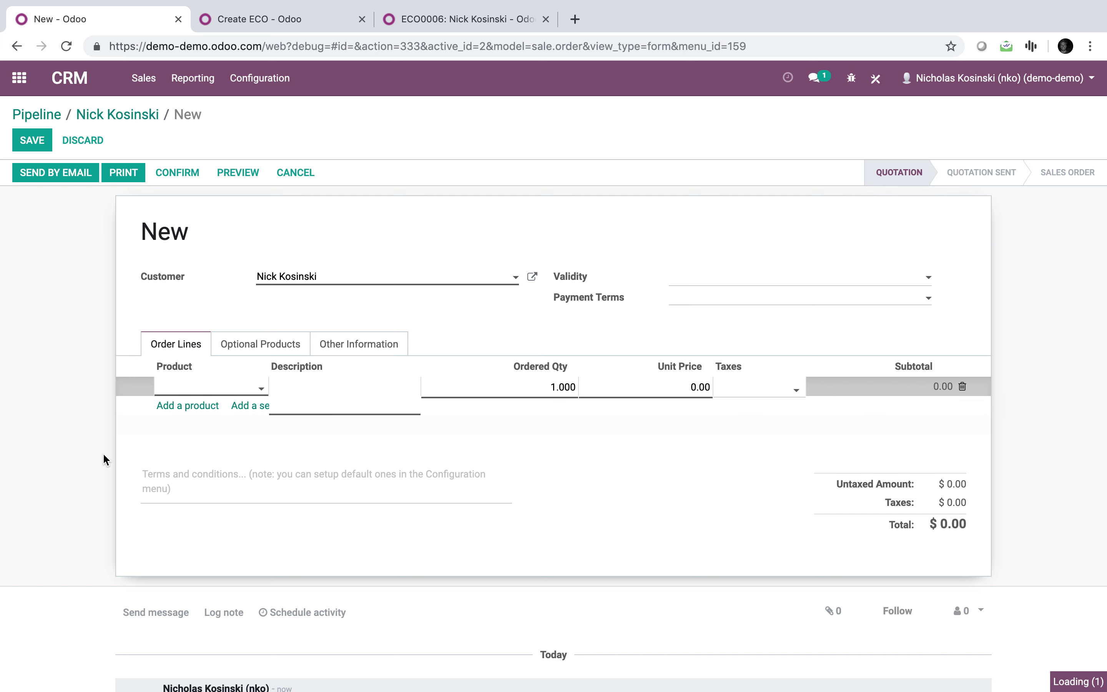
{"action": "left_click", "coordinate": [97, 444]}
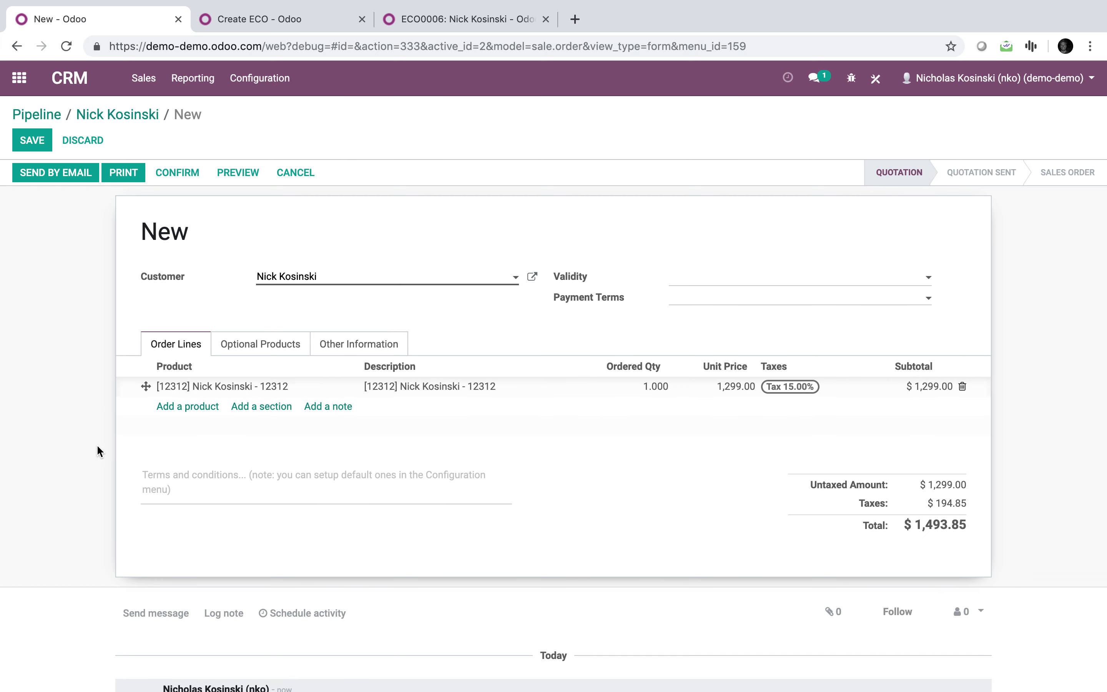
{"action": "left_click", "coordinate": [32, 140]}
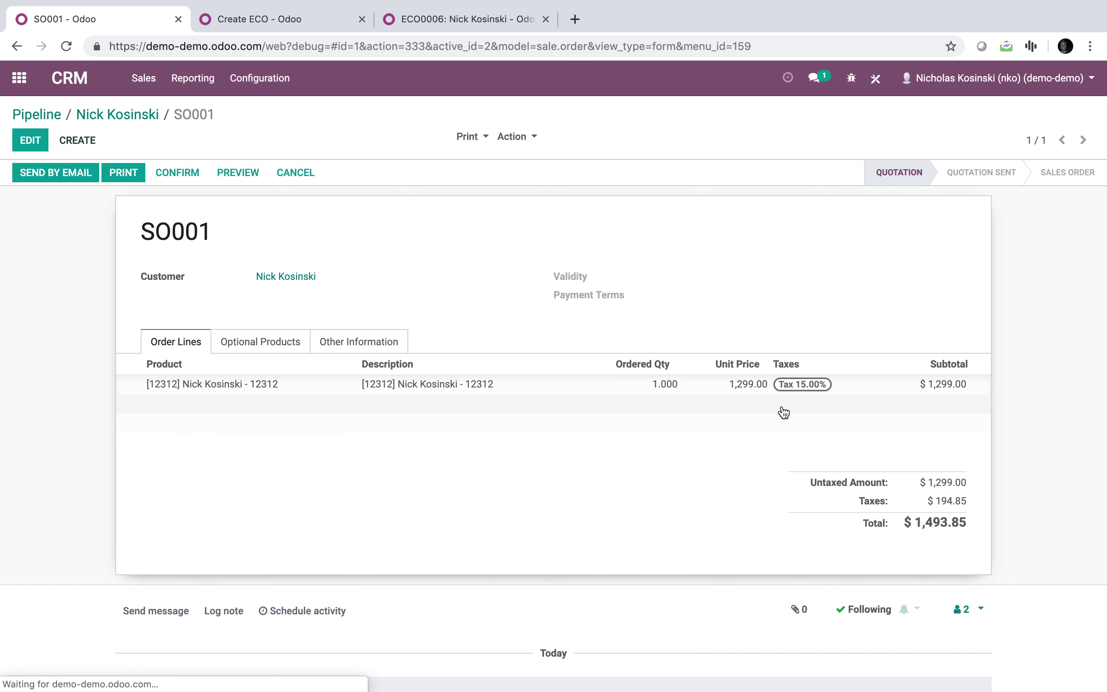
{"action": "left_click", "coordinate": [183, 178]}
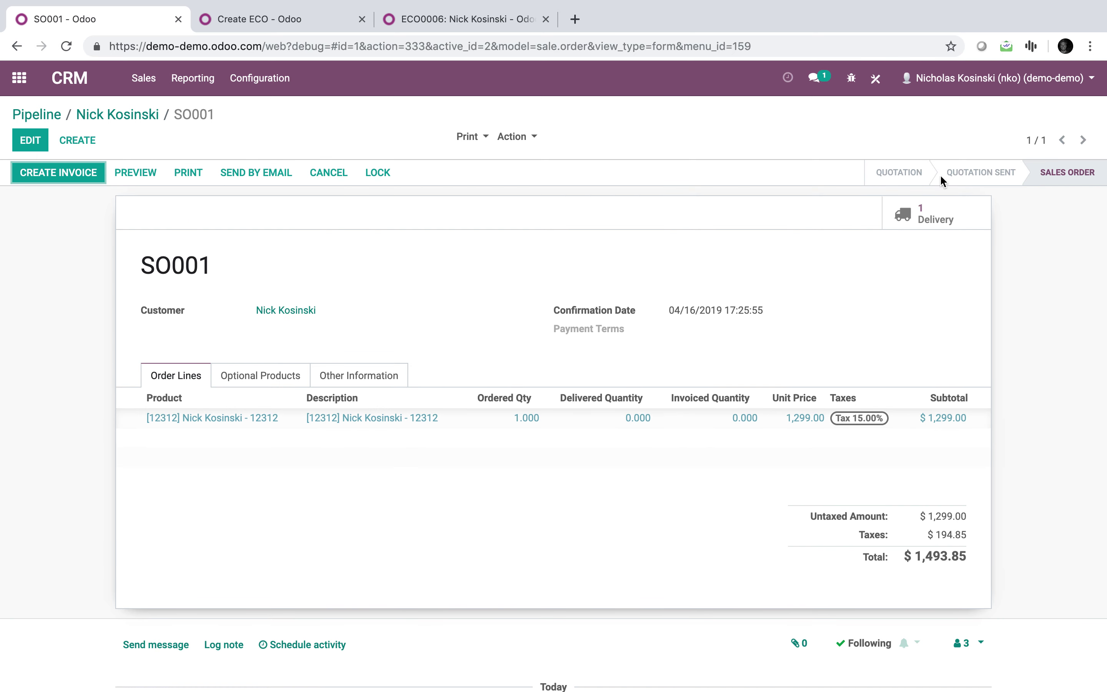
{"action": "left_click", "coordinate": [19, 77]}
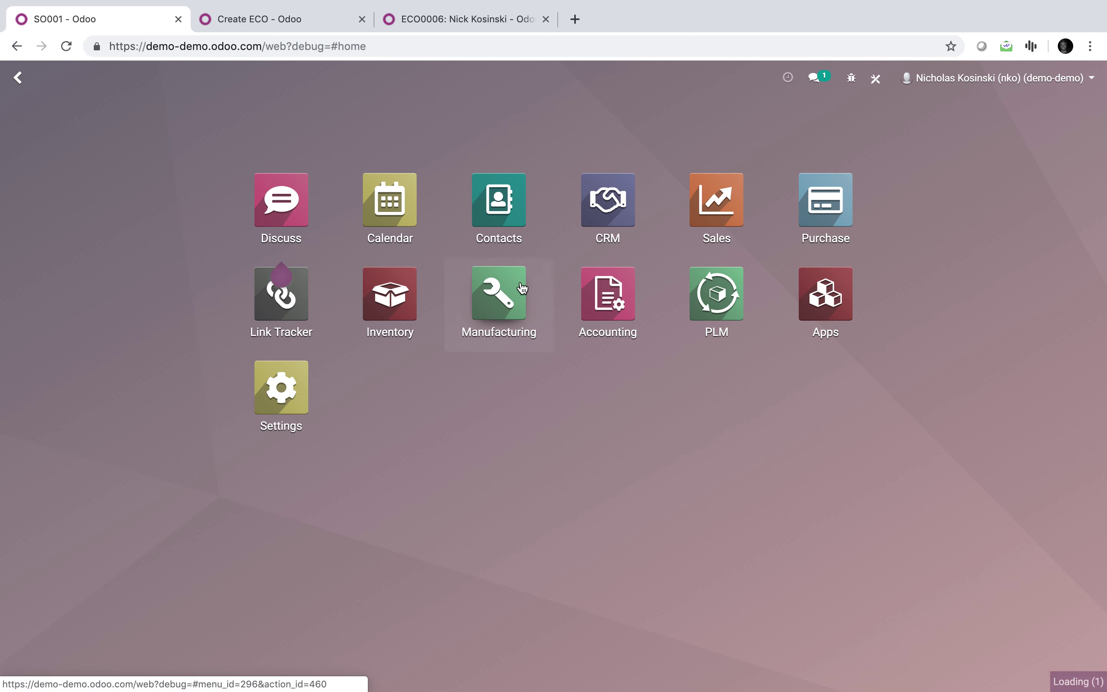
Reserve components, record production and mark manufacturing order WH/MO/00001 as done.
{"action": "left_click", "coordinate": [532, 297]}
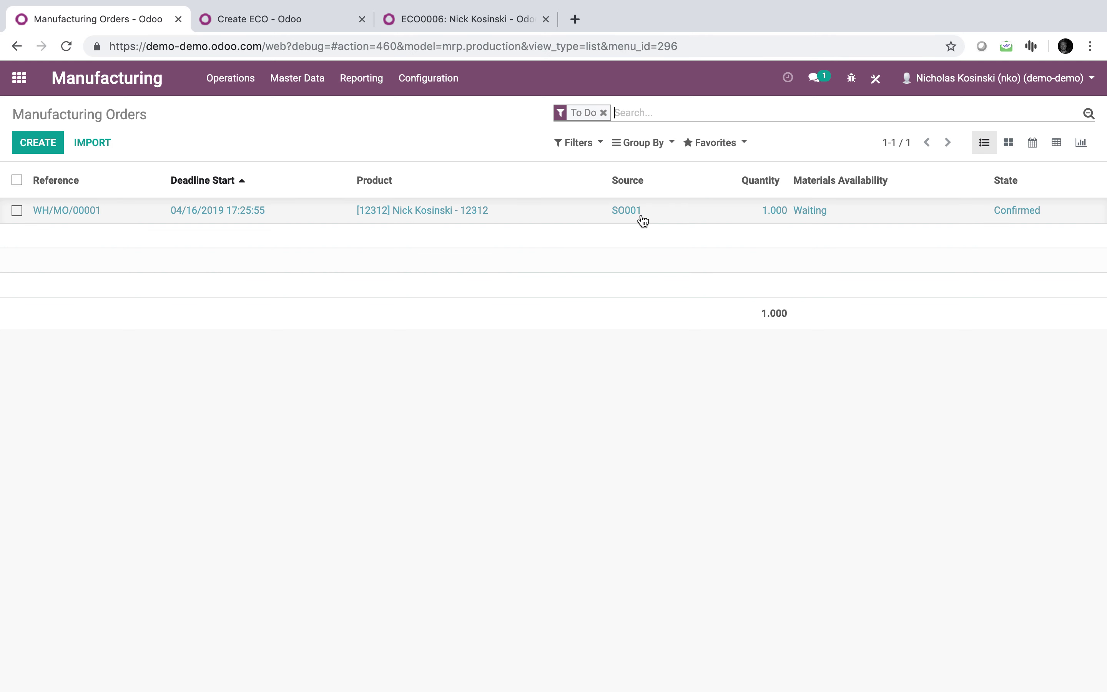
{"action": "left_click", "coordinate": [422, 214]}
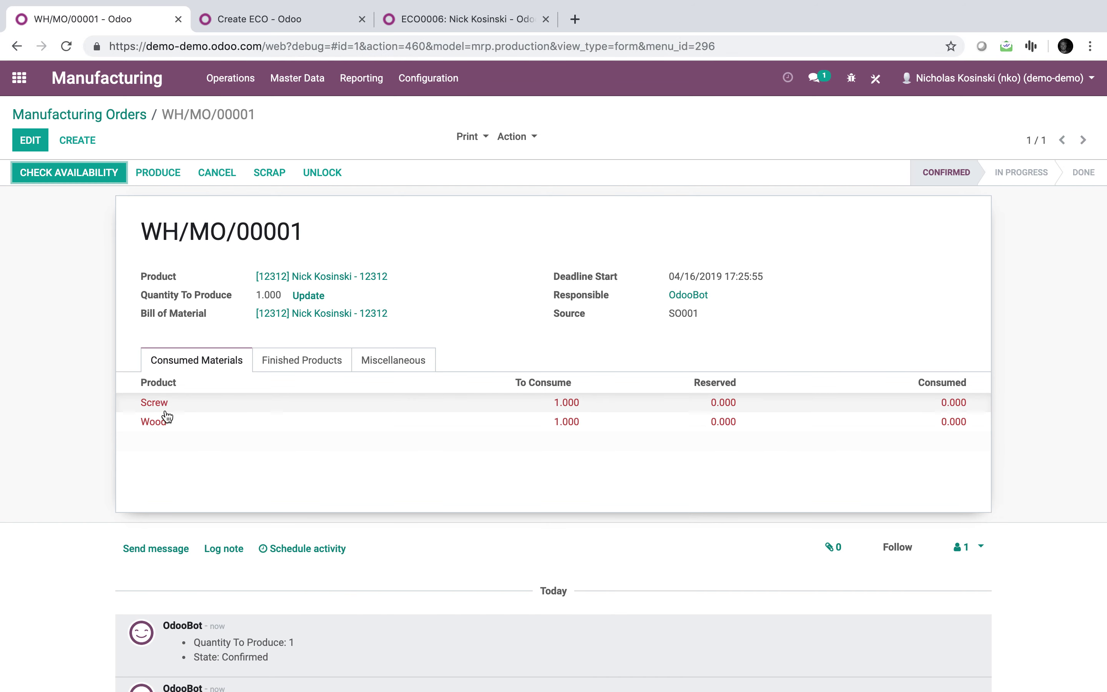
{"action": "left_click", "coordinate": [85, 175]}
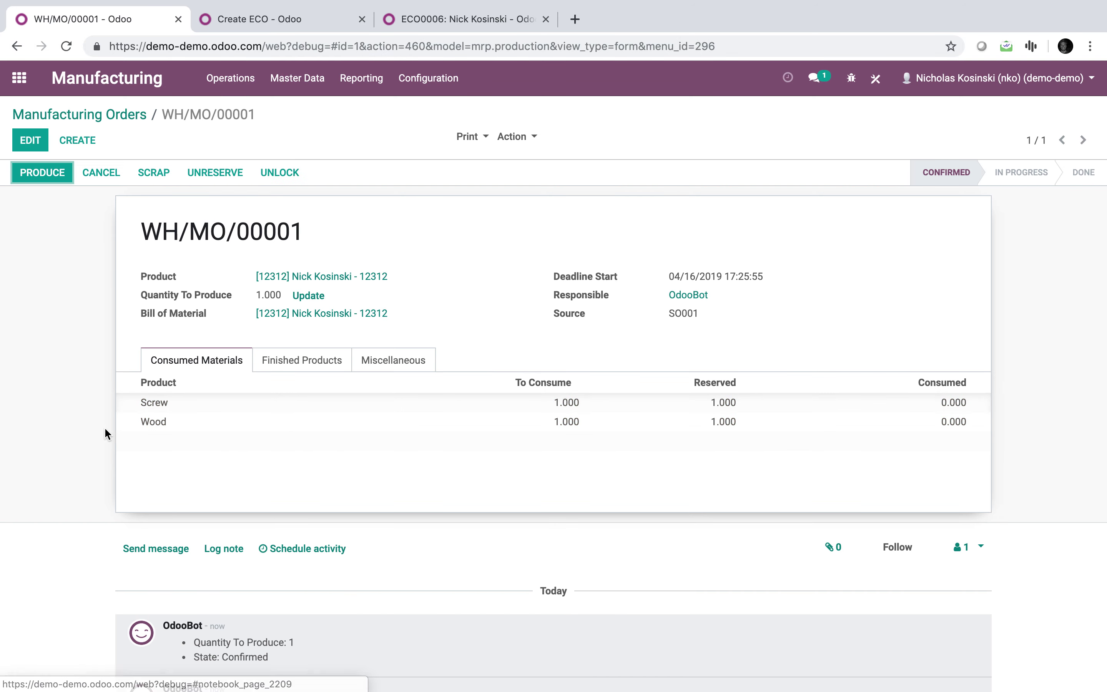
{"action": "left_click", "coordinate": [49, 174]}
{"action": "left_click", "coordinate": [241, 379]}
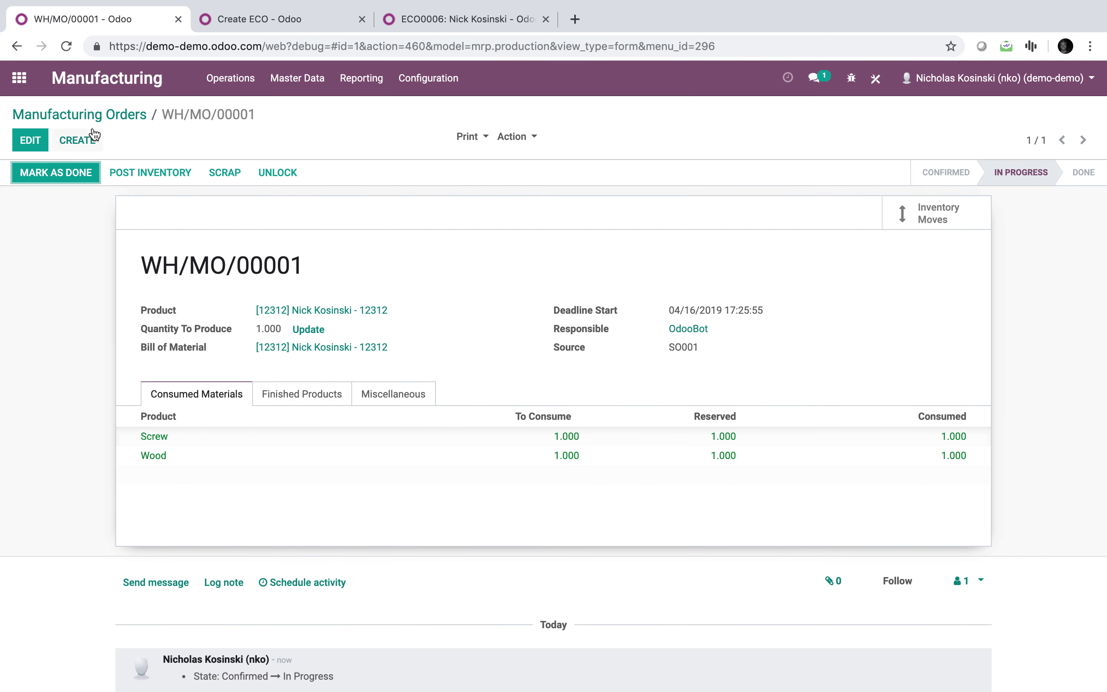
{"action": "left_click", "coordinate": [45, 178]}
Validate delivery WH/OUT/00001 in Inventory, applying all reserved quantities.
{"action": "left_click", "coordinate": [9, 82]}
{"action": "type", "text": "inv"}
{"action": "key", "text": "Return"}
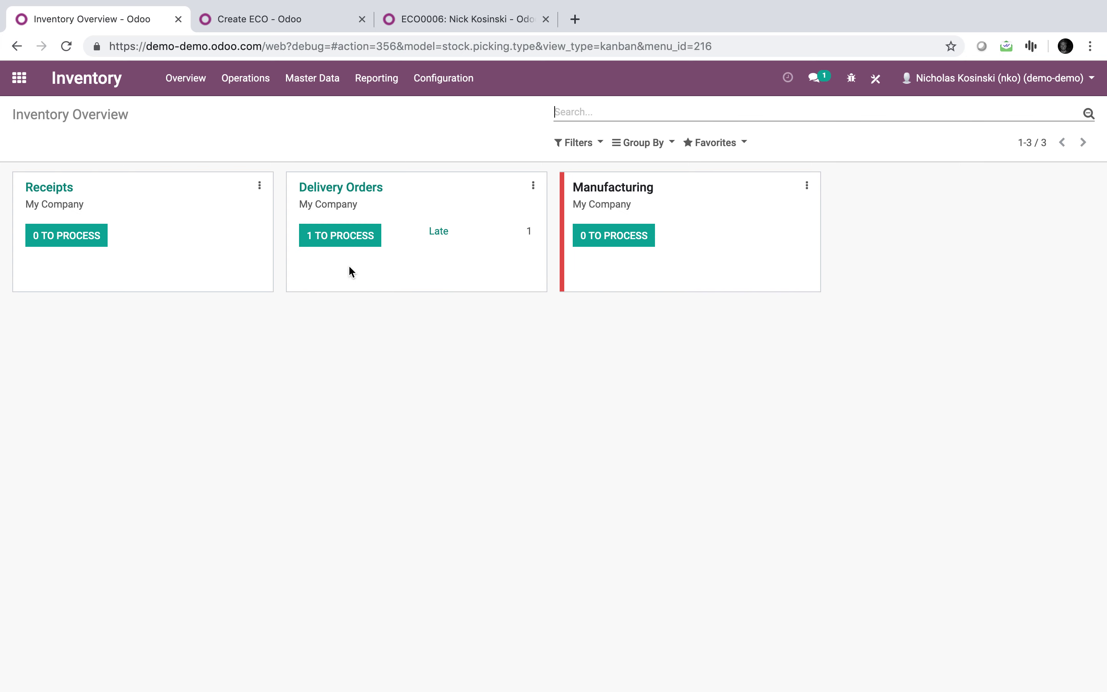
{"action": "left_click", "coordinate": [336, 243]}
{"action": "left_click", "coordinate": [628, 218]}
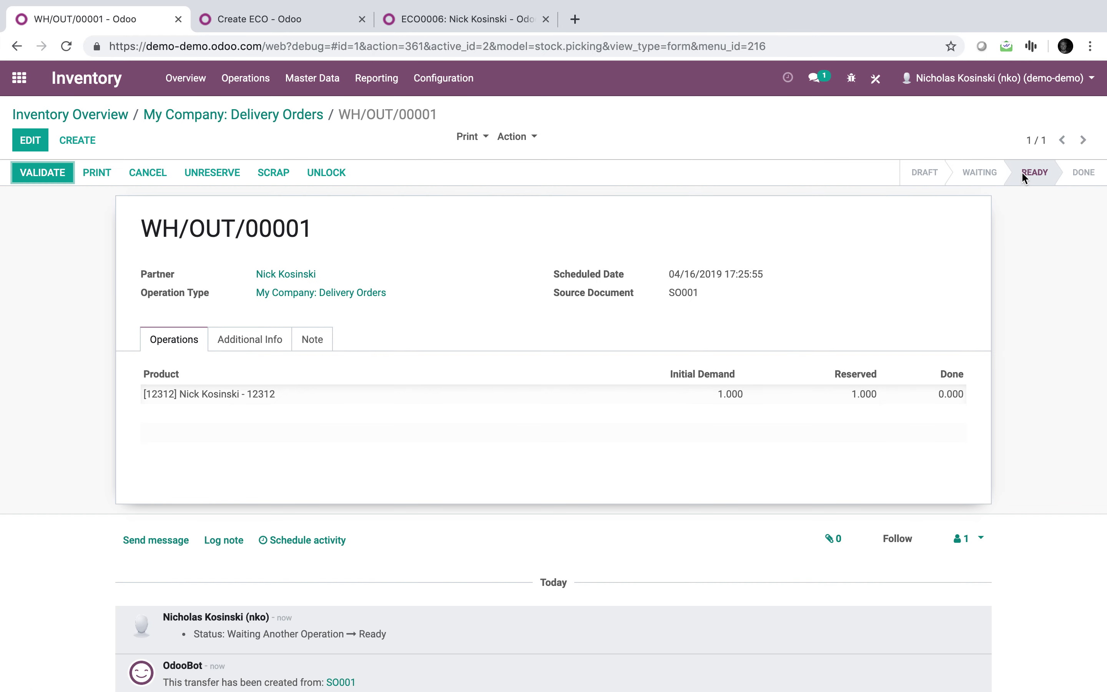
{"action": "left_click", "coordinate": [45, 175]}
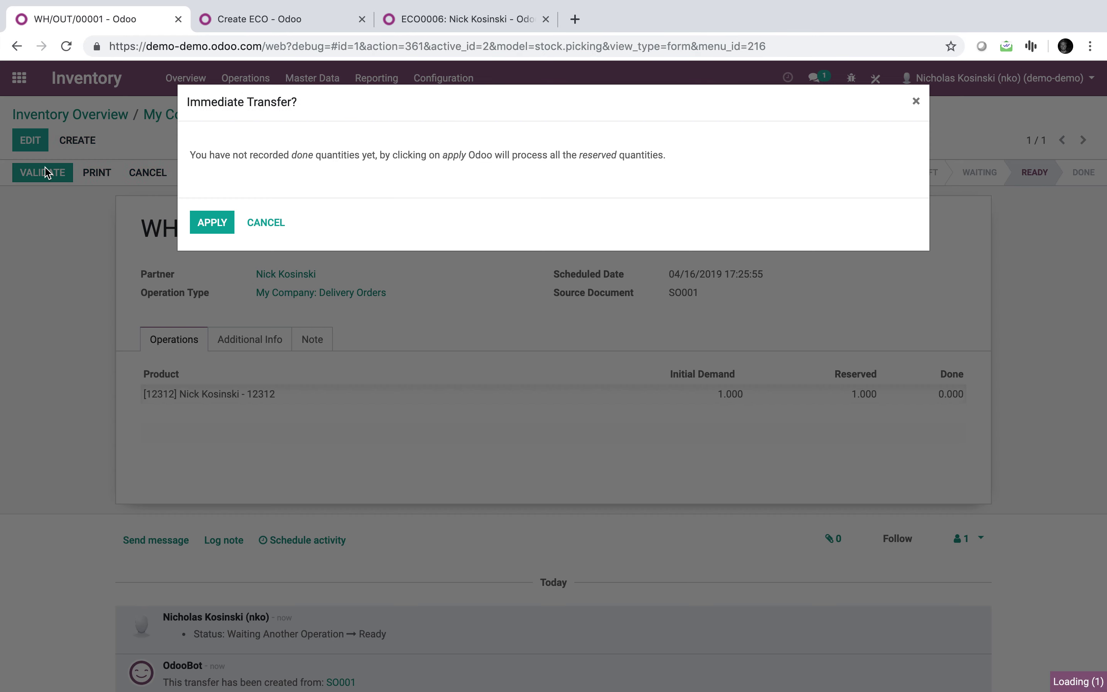
{"action": "left_click", "coordinate": [220, 224]}
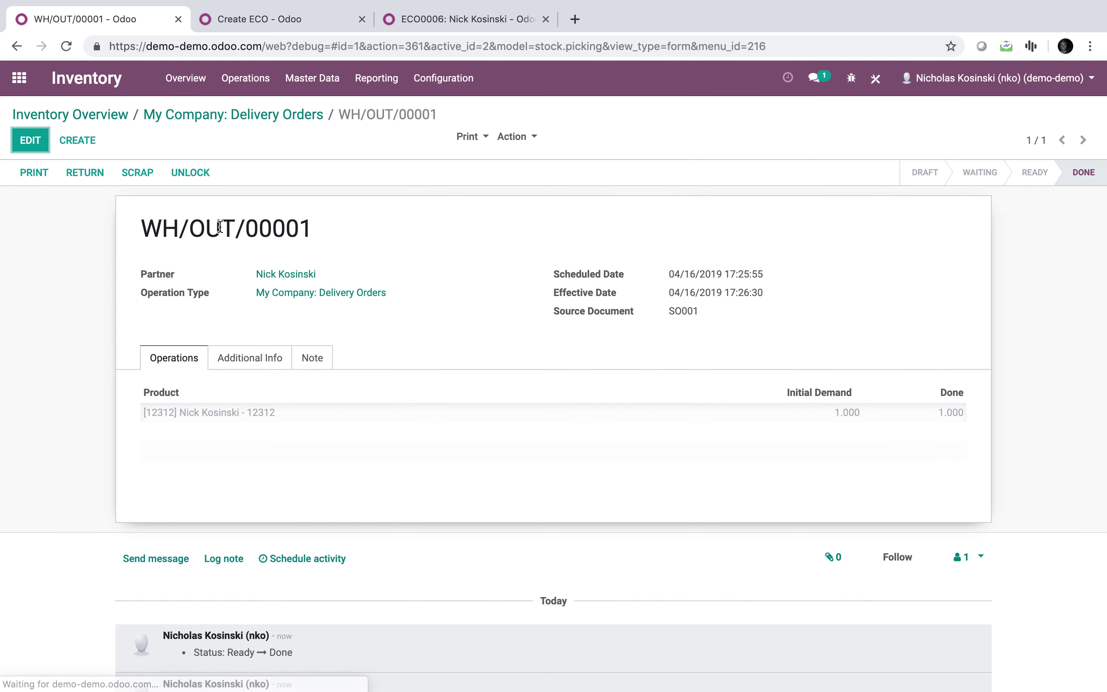
{"action": "left_click", "coordinate": [19, 78]}
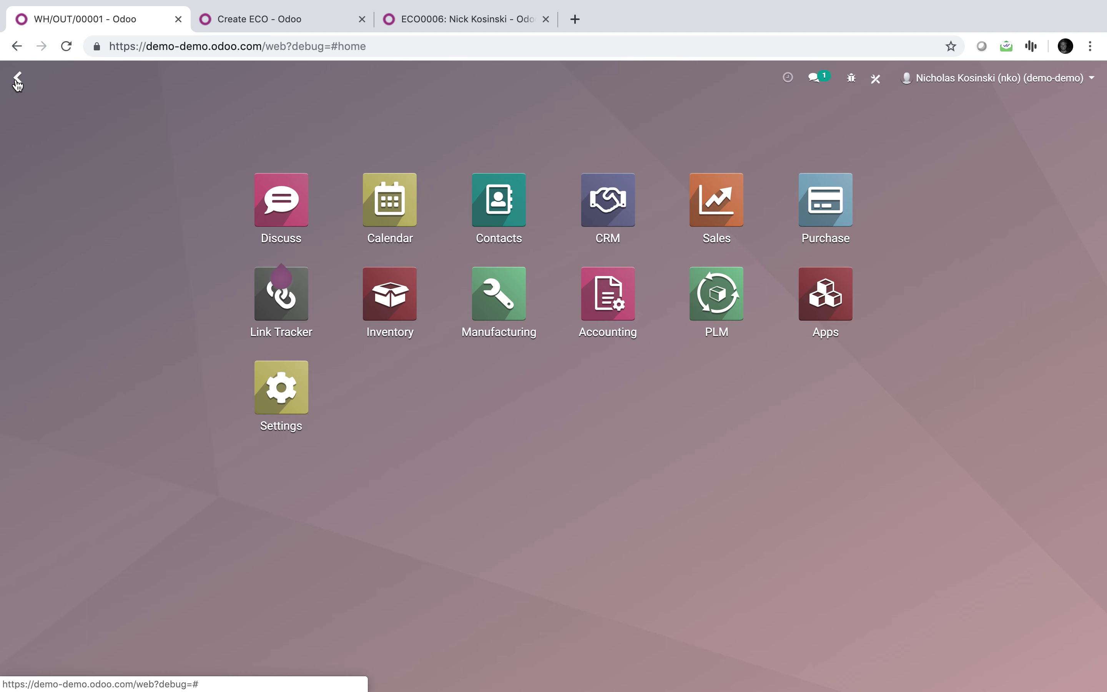
Quick-create a Test opportunity in My Pipeline's New stage and open it.
{"action": "type", "text": "my"}
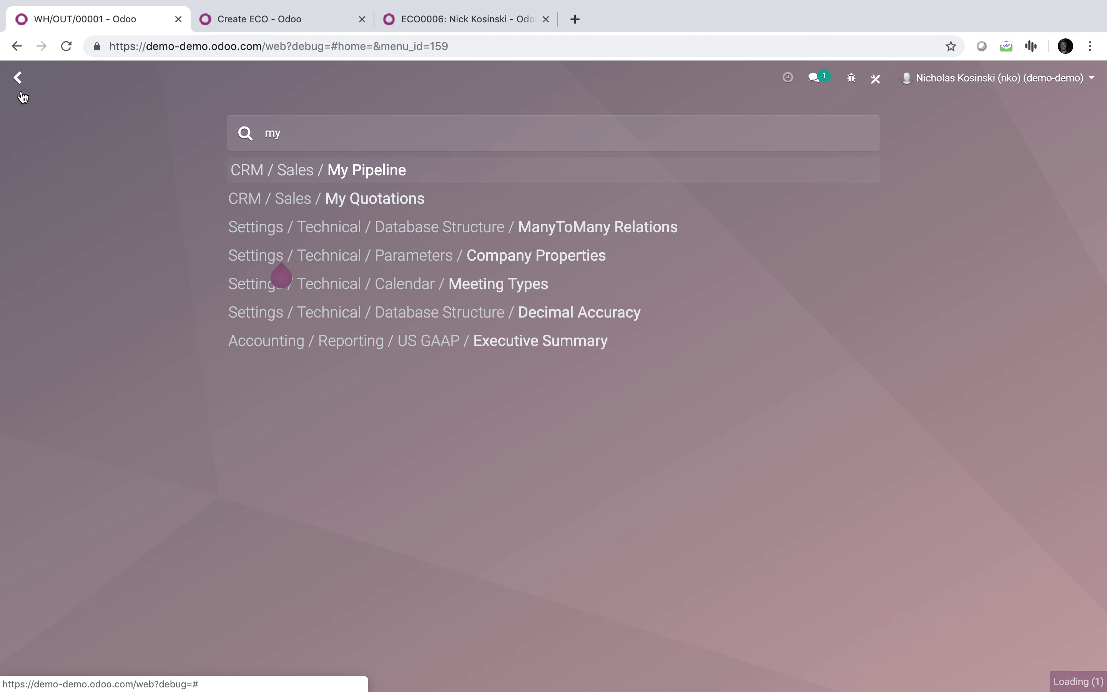
{"action": "key", "text": "Return"}
{"action": "left_click", "coordinate": [45, 142]}
{"action": "type", "text": "Tew"}
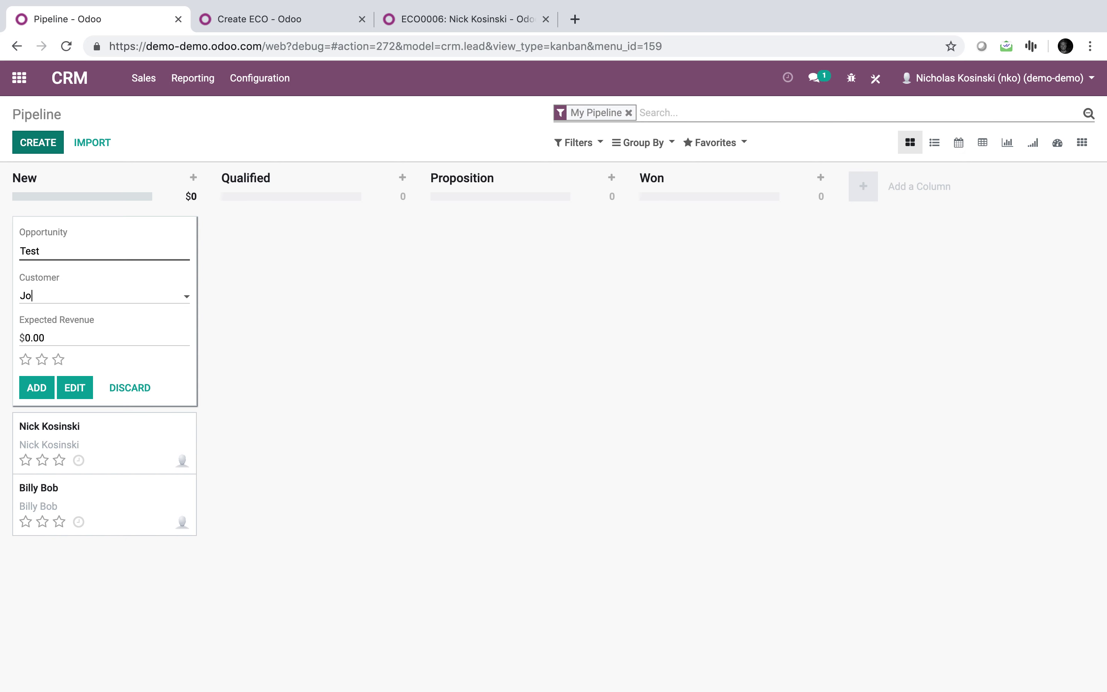
{"action": "key", "text": "BackSpace"}
{"action": "type", "text": "Wood"}
{"action": "key", "text": "Return"}
{"action": "left_click", "coordinate": [255, 284]}
{"action": "left_click", "coordinate": [36, 389]}
{"action": "left_click", "coordinate": [334, 353]}
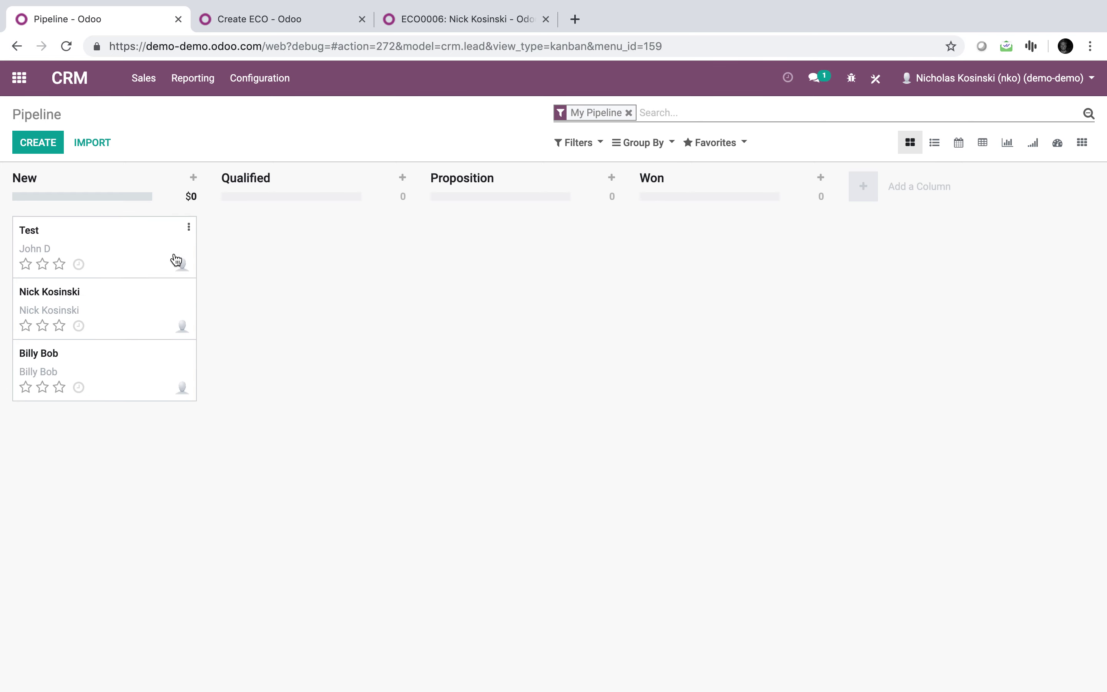
{"action": "left_click", "coordinate": [94, 263]}
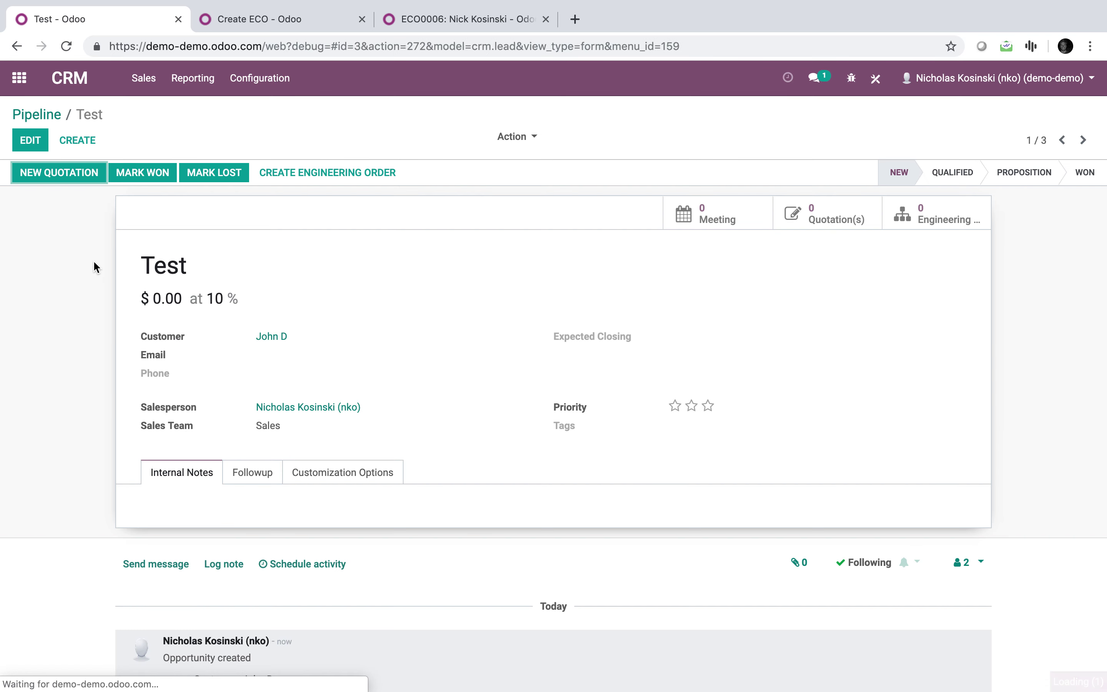
Give the Test opportunity internal note TEST, Size 1 and Width 2, and save it.
{"action": "left_click", "coordinate": [24, 147]}
{"action": "left_click", "coordinate": [252, 557]}
{"action": "type", "text": "TEST"}
{"action": "left_click", "coordinate": [361, 526]}
{"action": "left_click", "coordinate": [284, 566]}
{"action": "type", "text": "1"}
{"action": "left_click", "coordinate": [666, 572]}
{"action": "type", "text": "2"}
{"action": "left_click", "coordinate": [50, 146]}
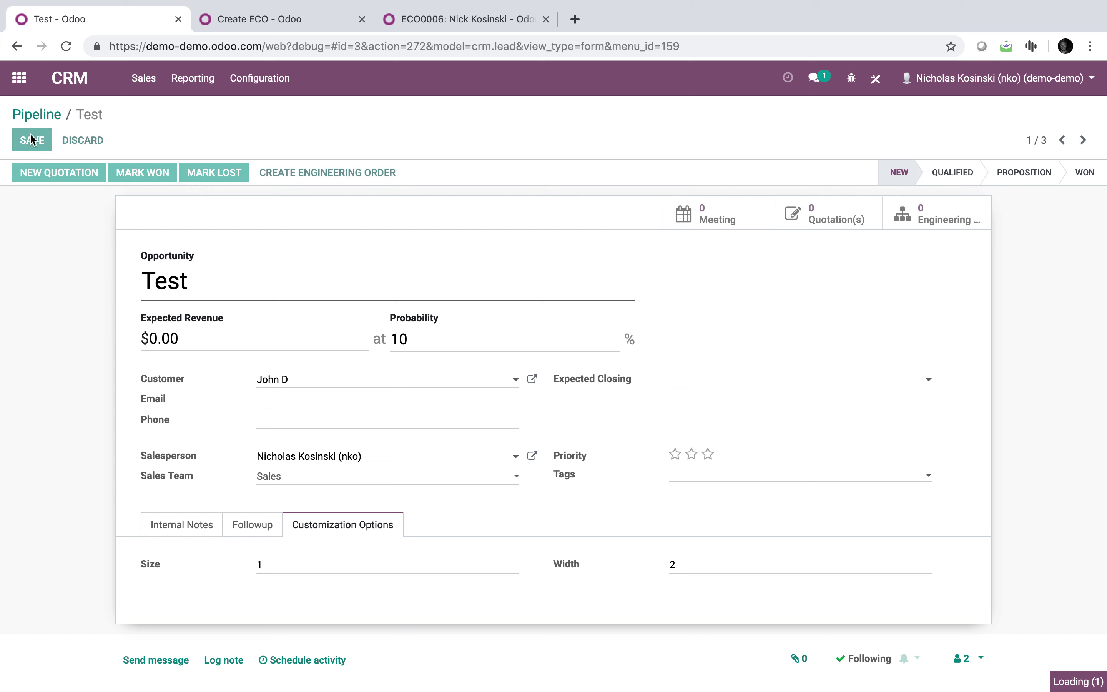
Create engineering order ECO0007 from the Test opportunity and list its engineering orders.
{"action": "left_click", "coordinate": [187, 476]}
{"action": "left_click", "coordinate": [307, 173]}
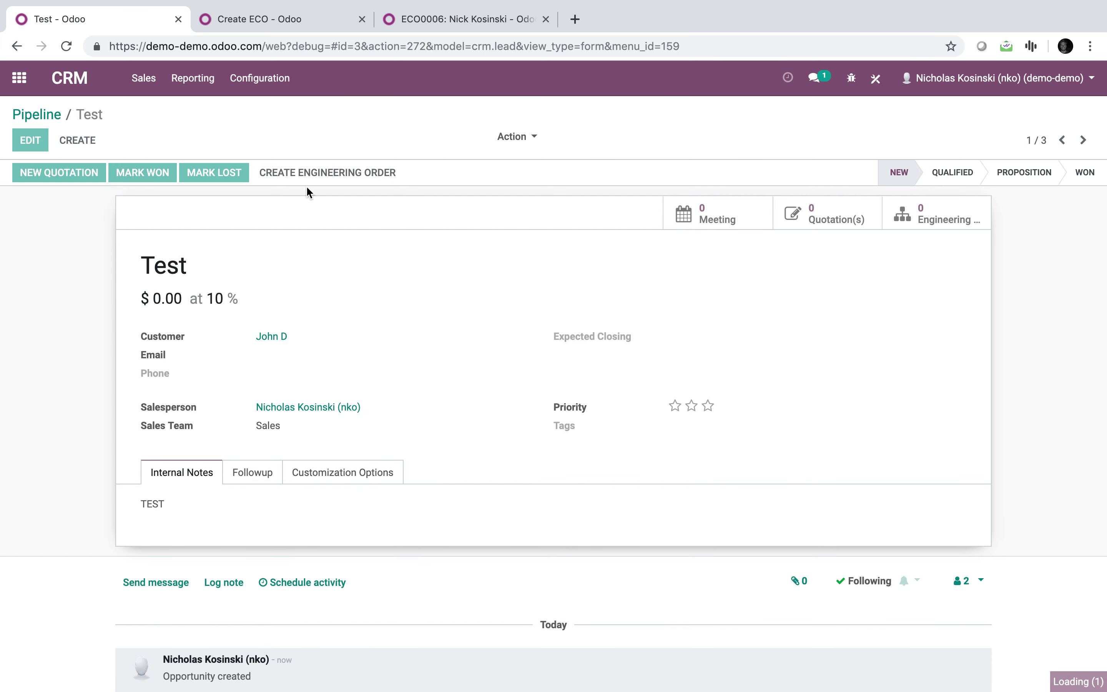
{"action": "left_click", "coordinate": [959, 226]}
Open ECO0007 and confirm its specs show Size 1, Width 2 and its note reads TEST.
{"action": "left_click", "coordinate": [557, 220]}
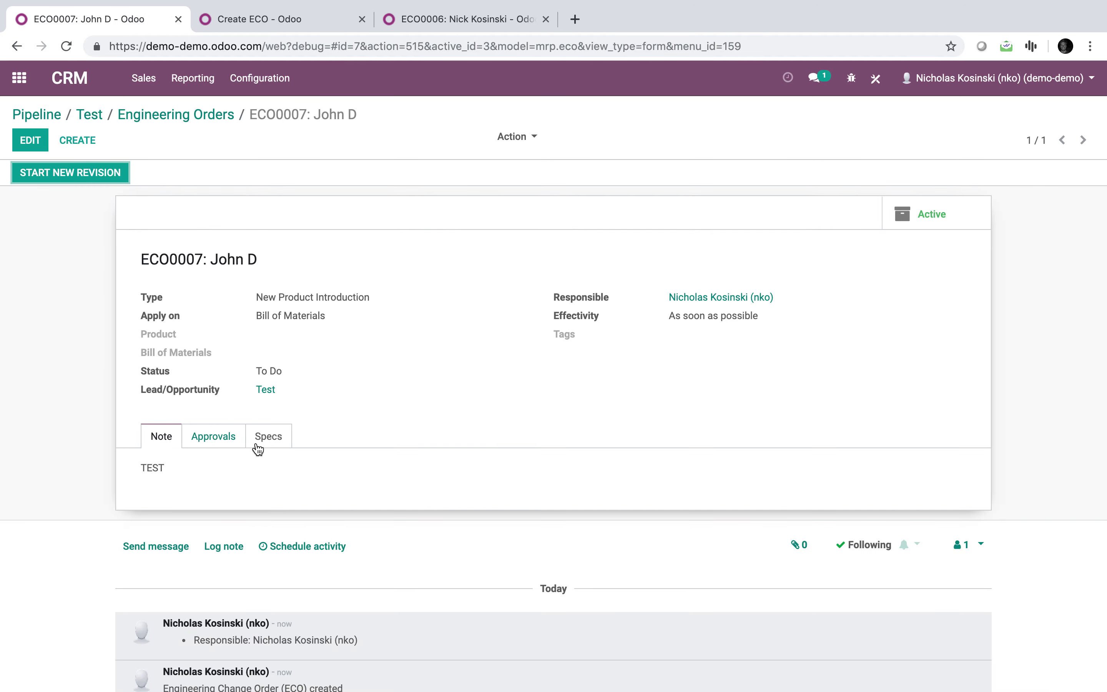
{"action": "left_click", "coordinate": [255, 447]}
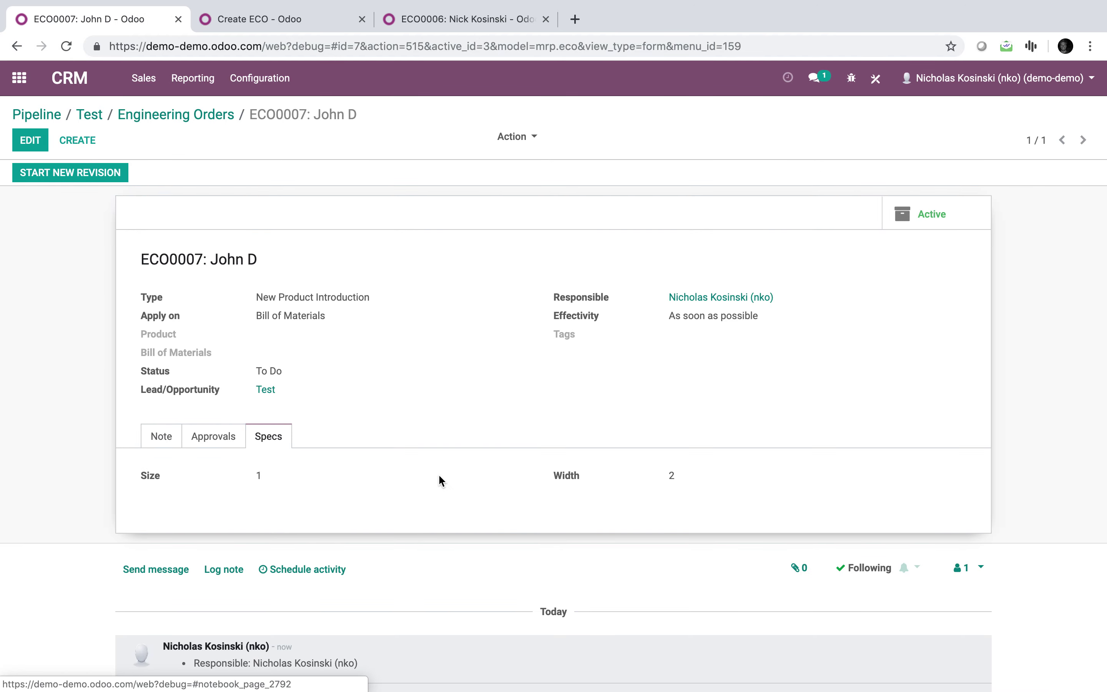
{"action": "left_click", "coordinate": [161, 442]}
Try starting a new revision on ECO0007, which lacks a Product and Bill of Materials, then return home.
{"action": "left_click", "coordinate": [74, 179]}
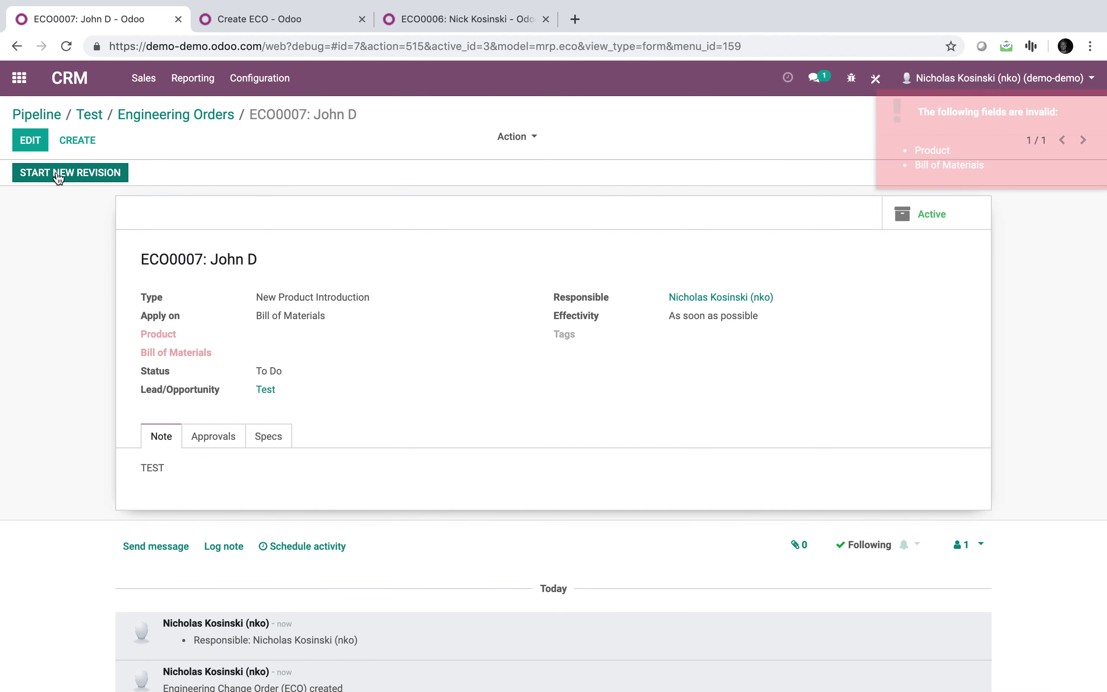
{"action": "left_click", "coordinate": [31, 140]}
{"action": "left_click", "coordinate": [311, 384]}
{"action": "left_click", "coordinate": [29, 379]}
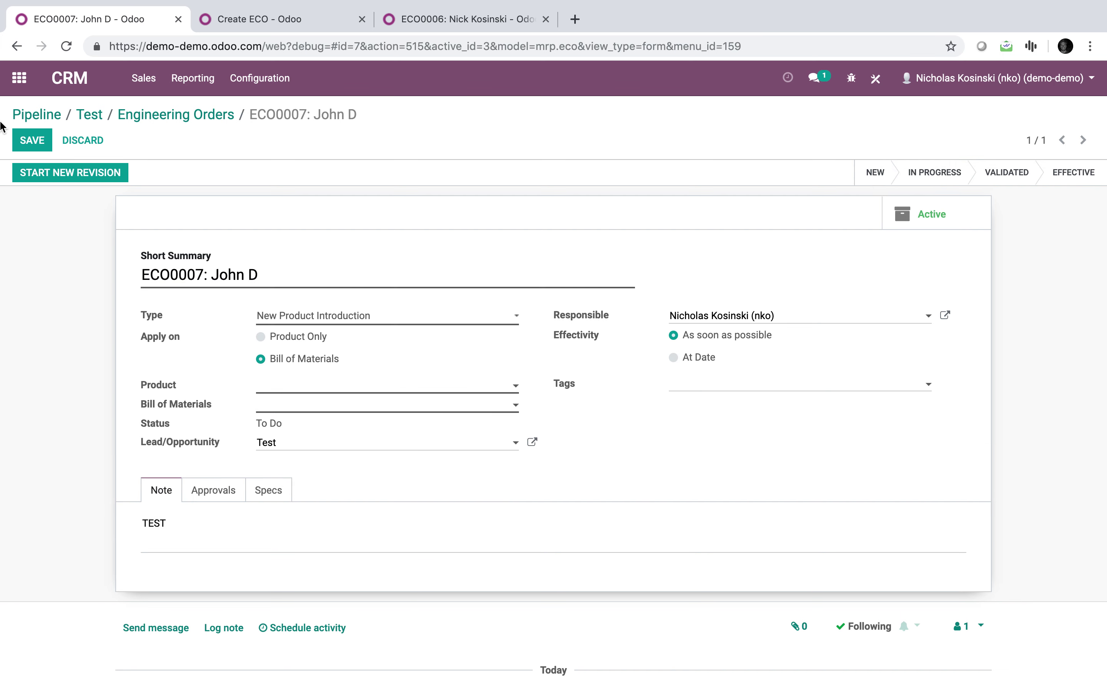
{"action": "left_click", "coordinate": [21, 115]}
{"action": "left_click", "coordinate": [21, 85]}
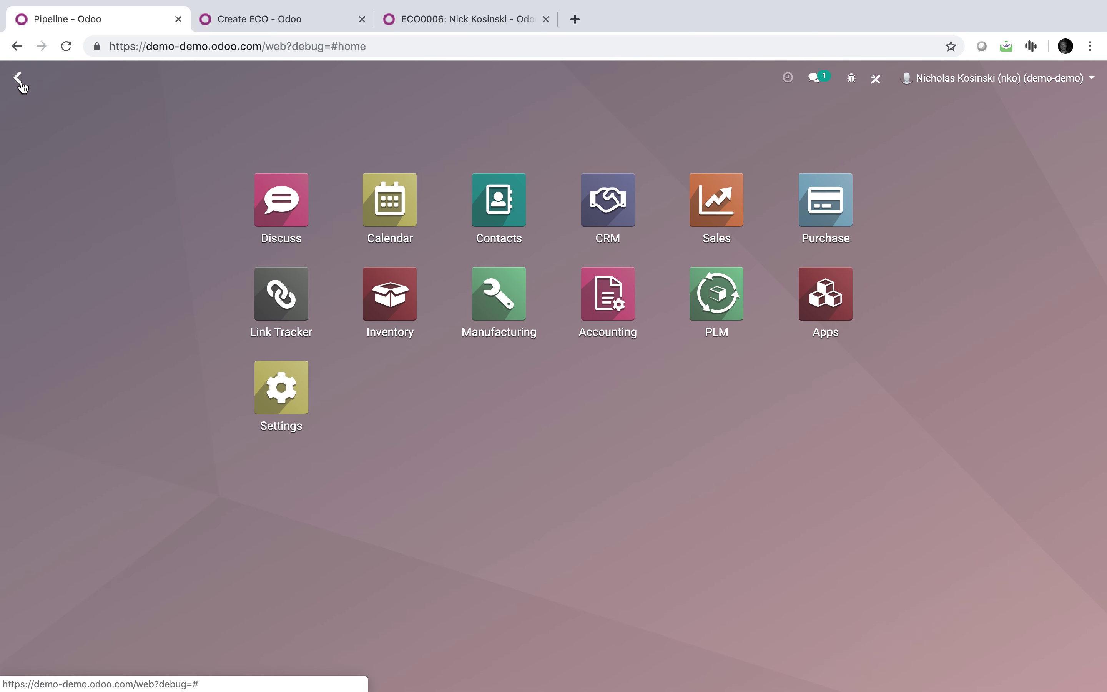